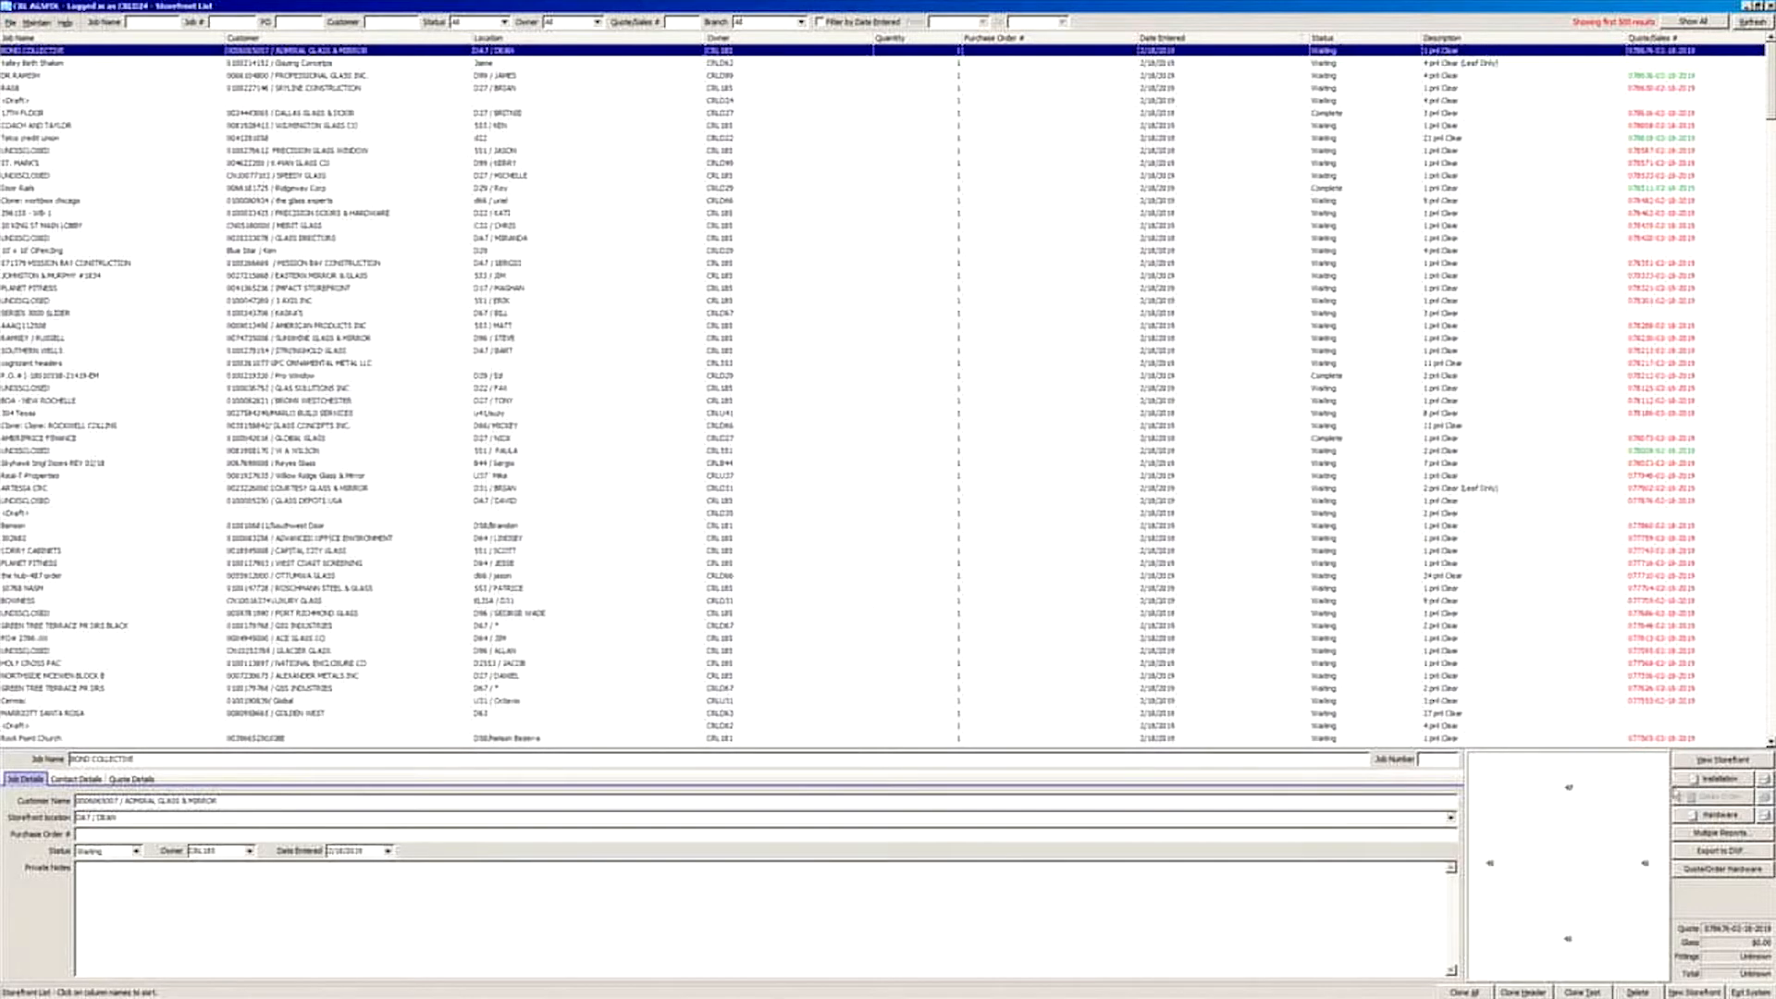
Step: Create a new storefront job named Tower Plaza and open its storefront design
left_click(1696, 991)
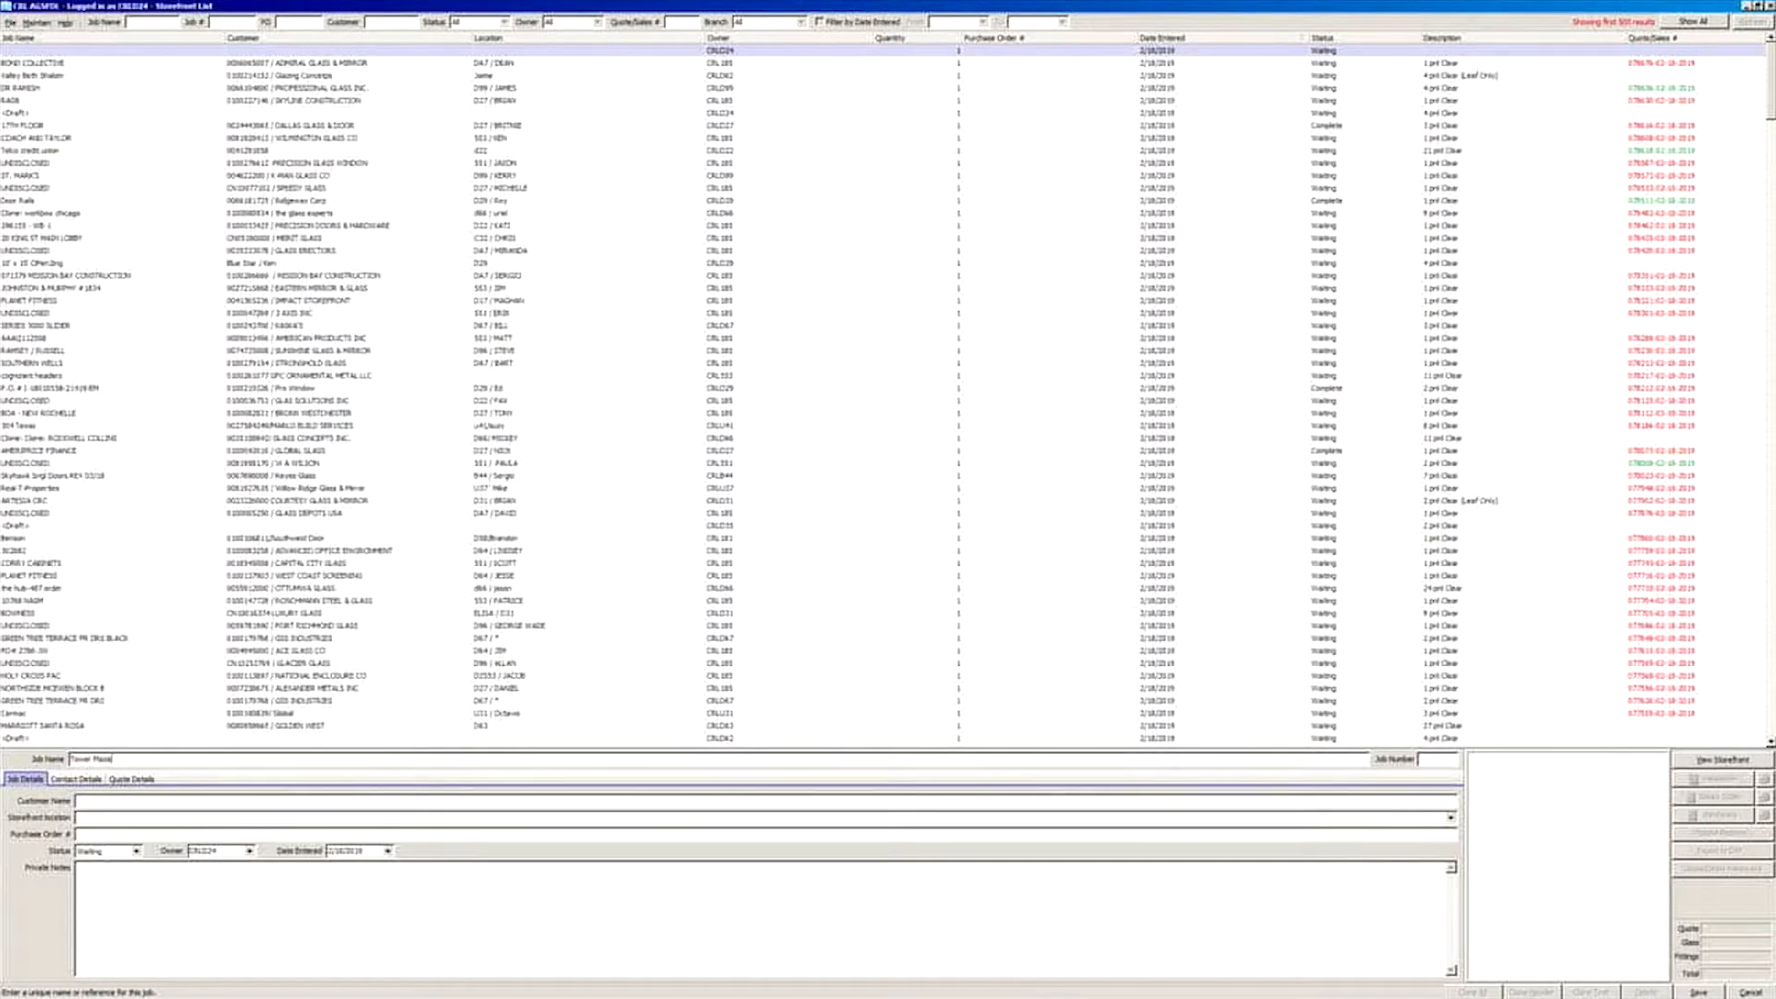
key("Tab")
left_click(1726, 761)
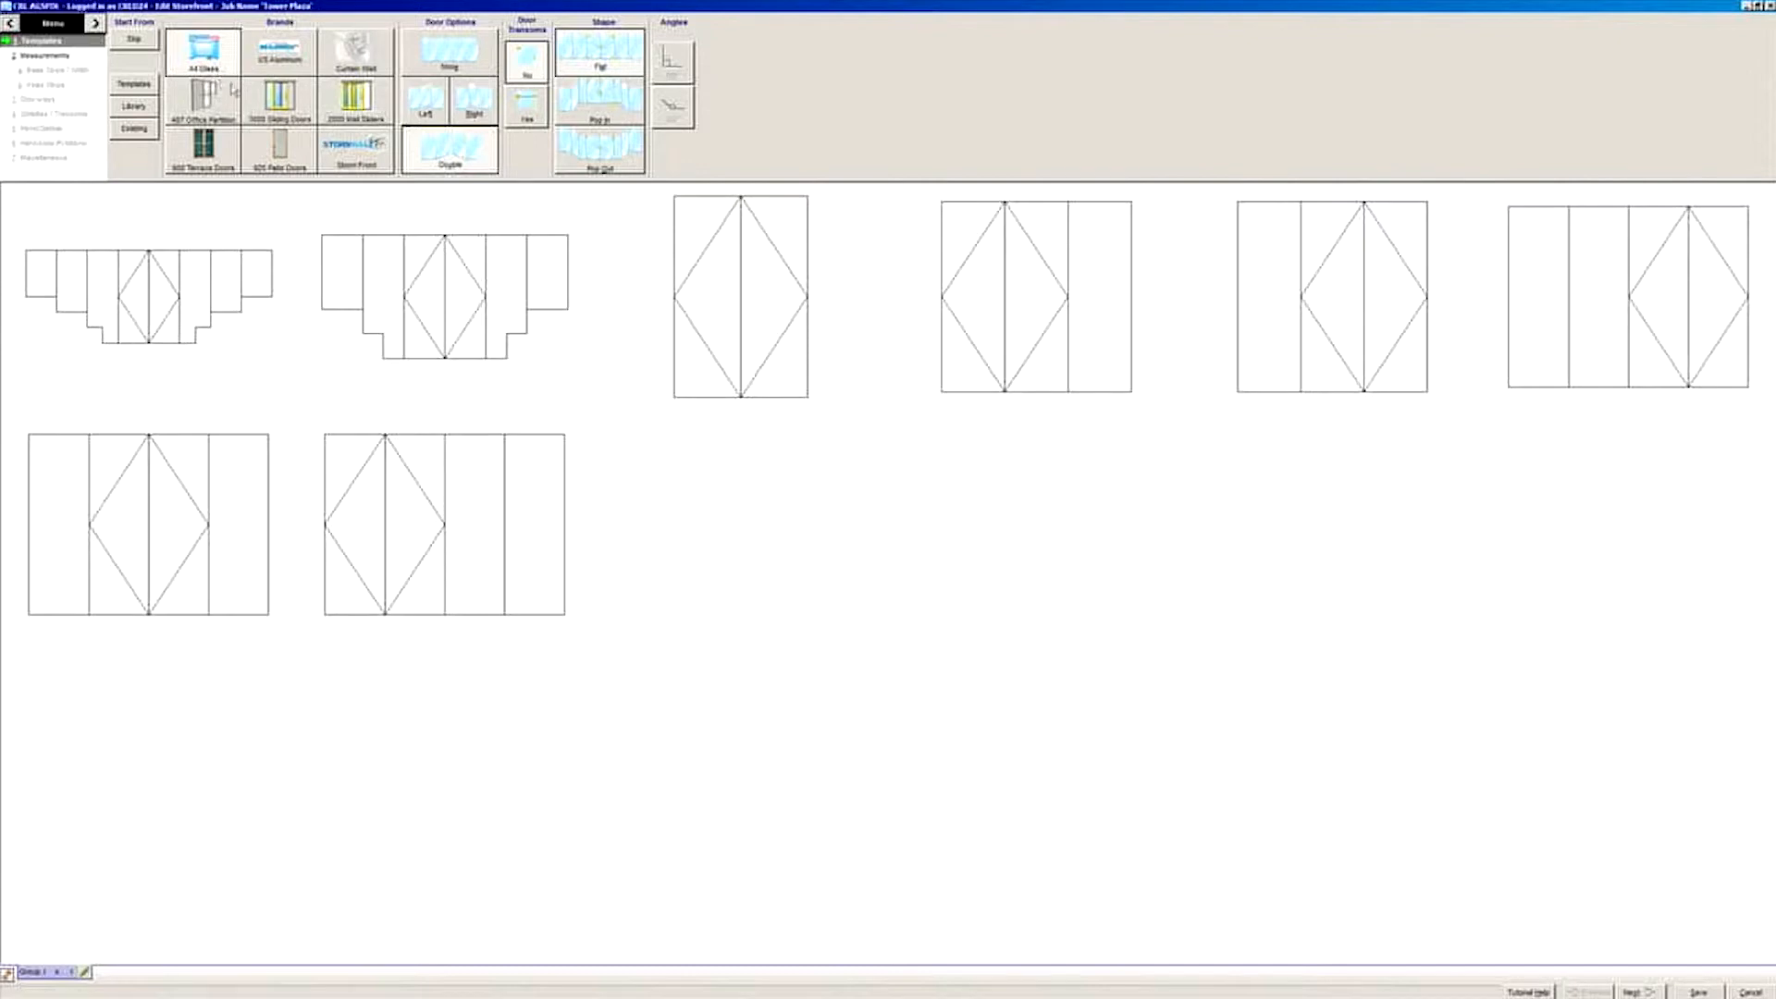
Step: Examine the all-glass templates for the different door options, door transoms, and pop-in and pop-out shapes
left_click(450, 53)
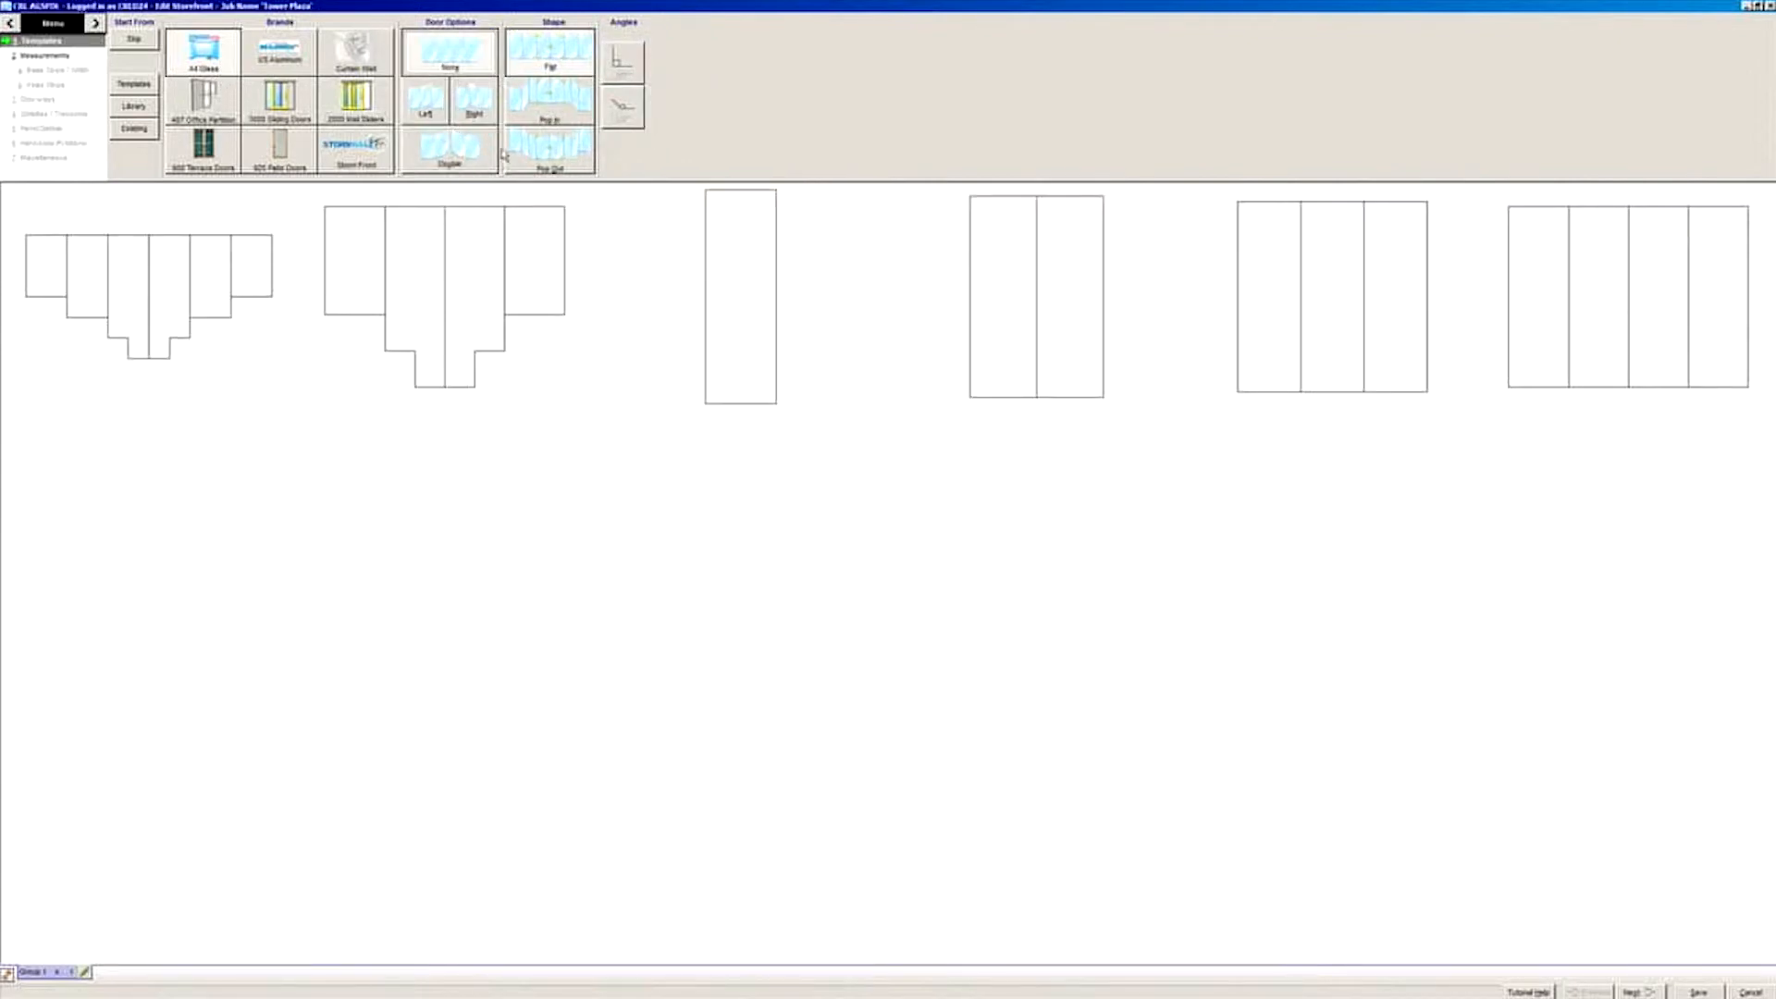
left_click(426, 117)
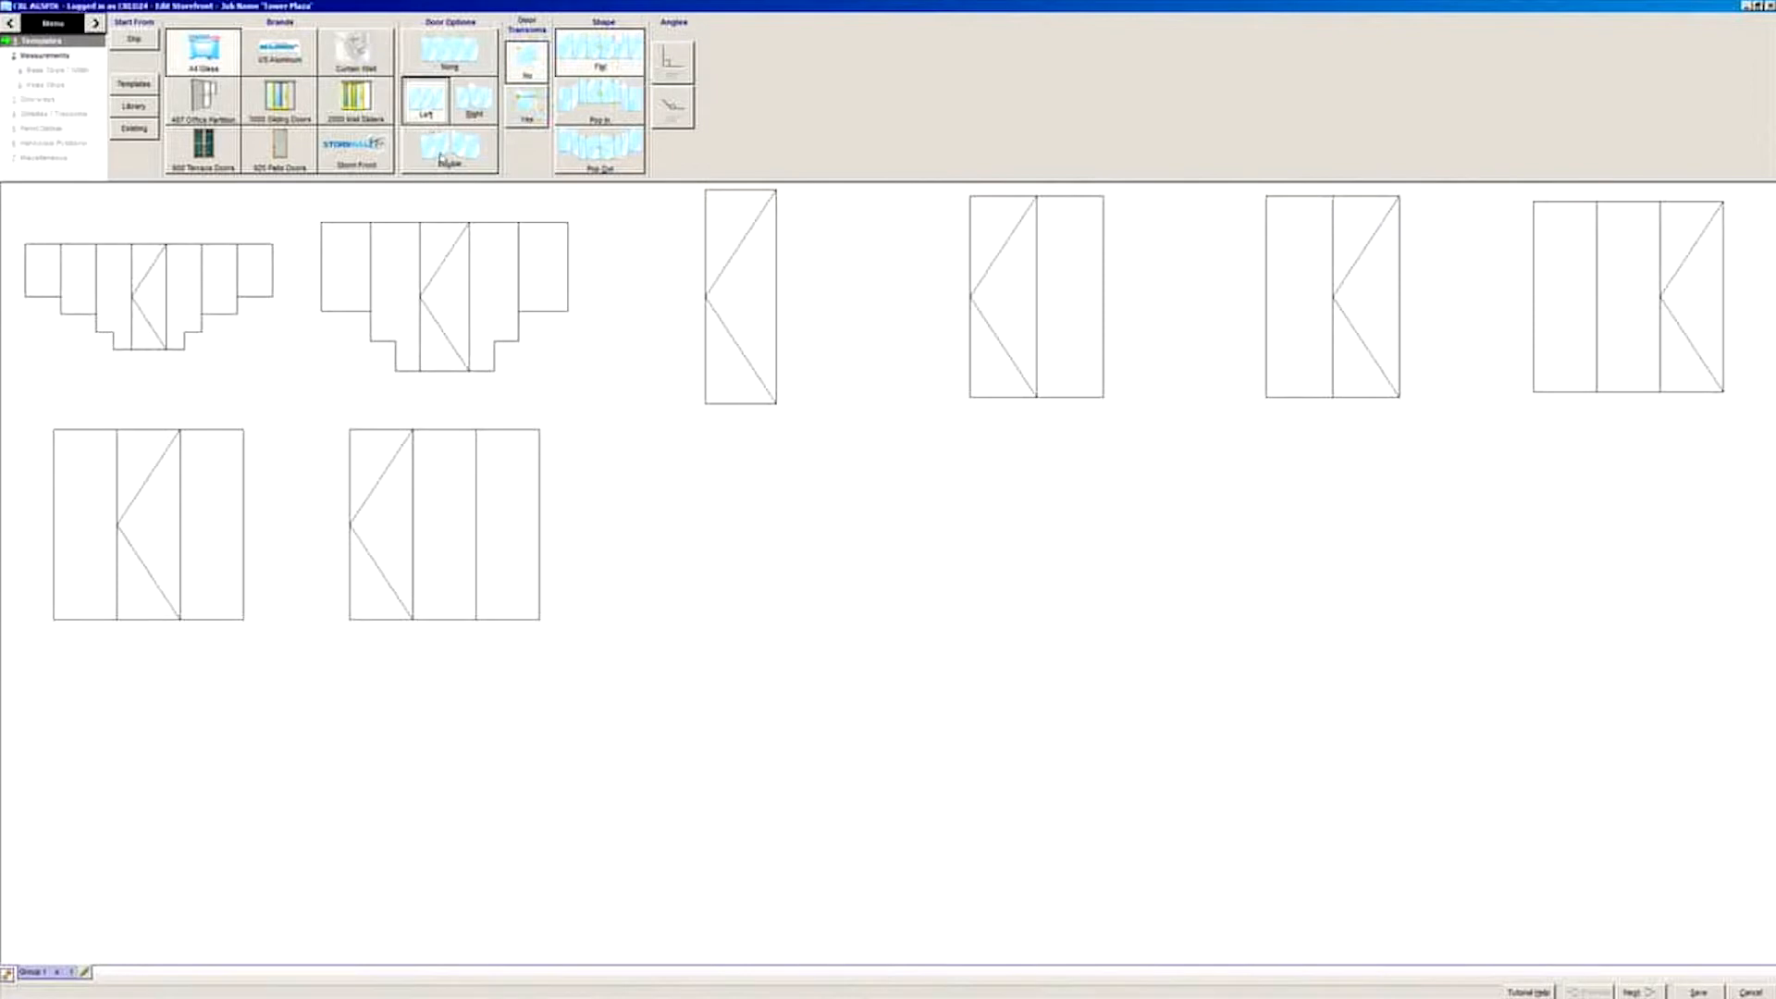
left_click(476, 109)
left_click(458, 165)
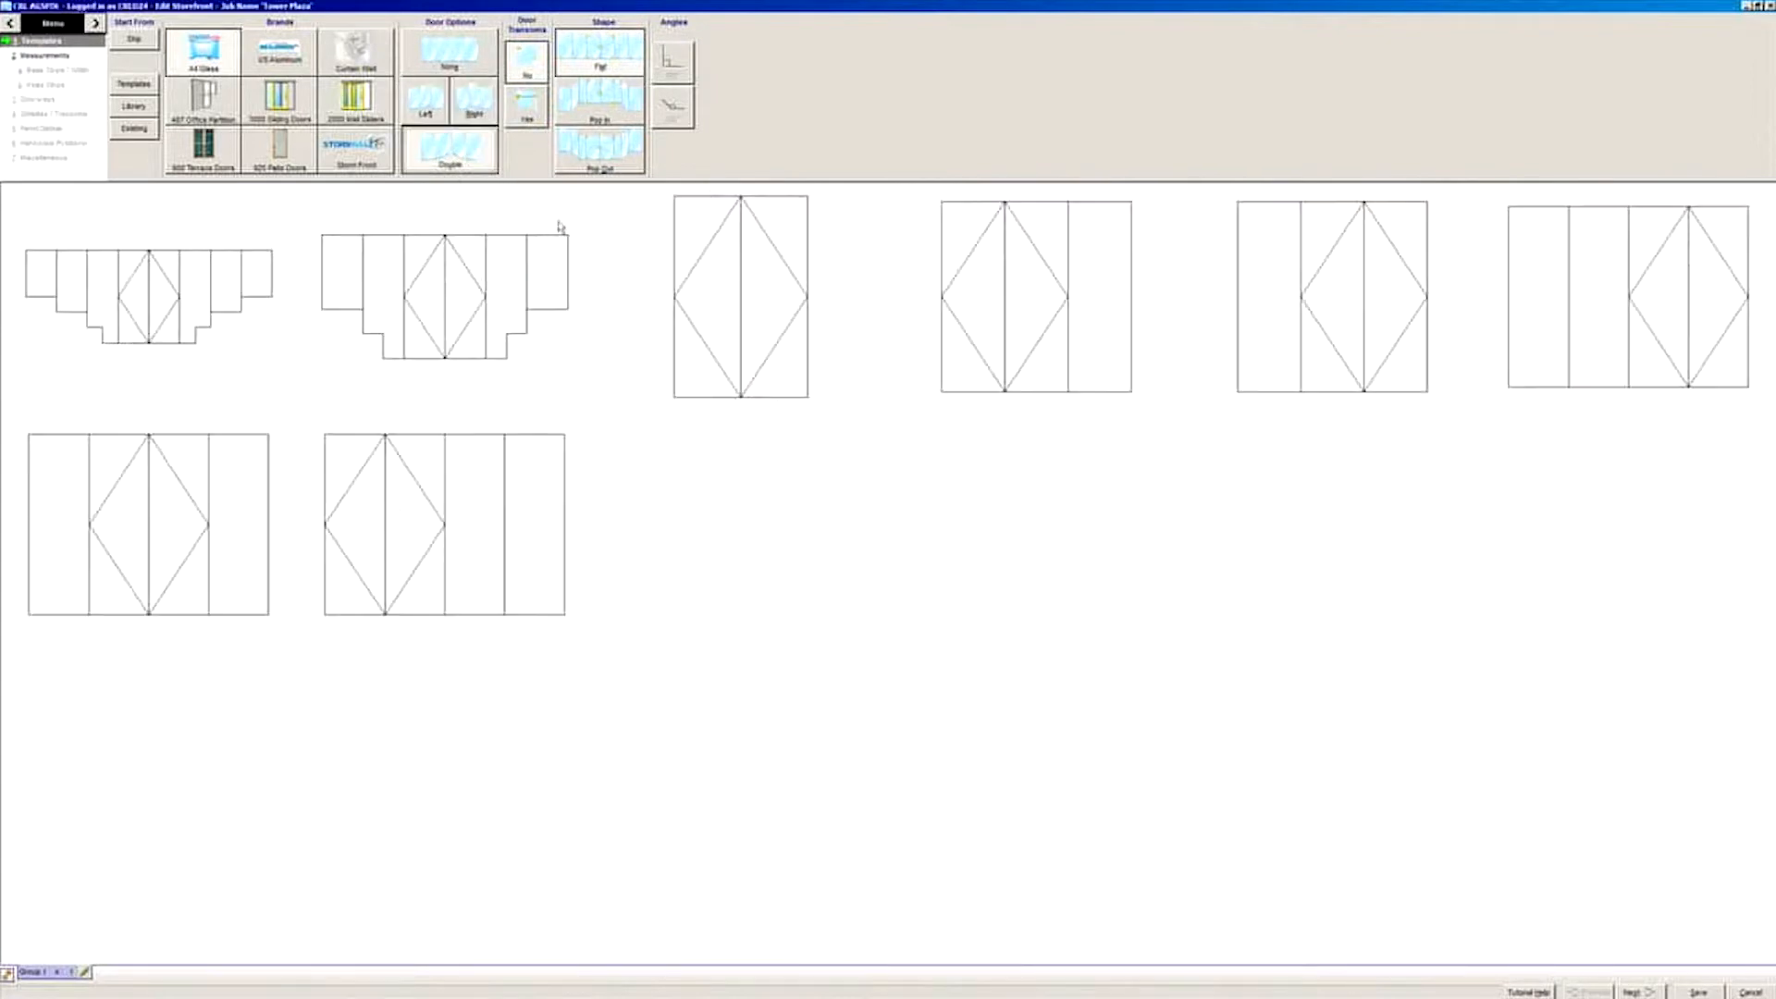
left_click(527, 113)
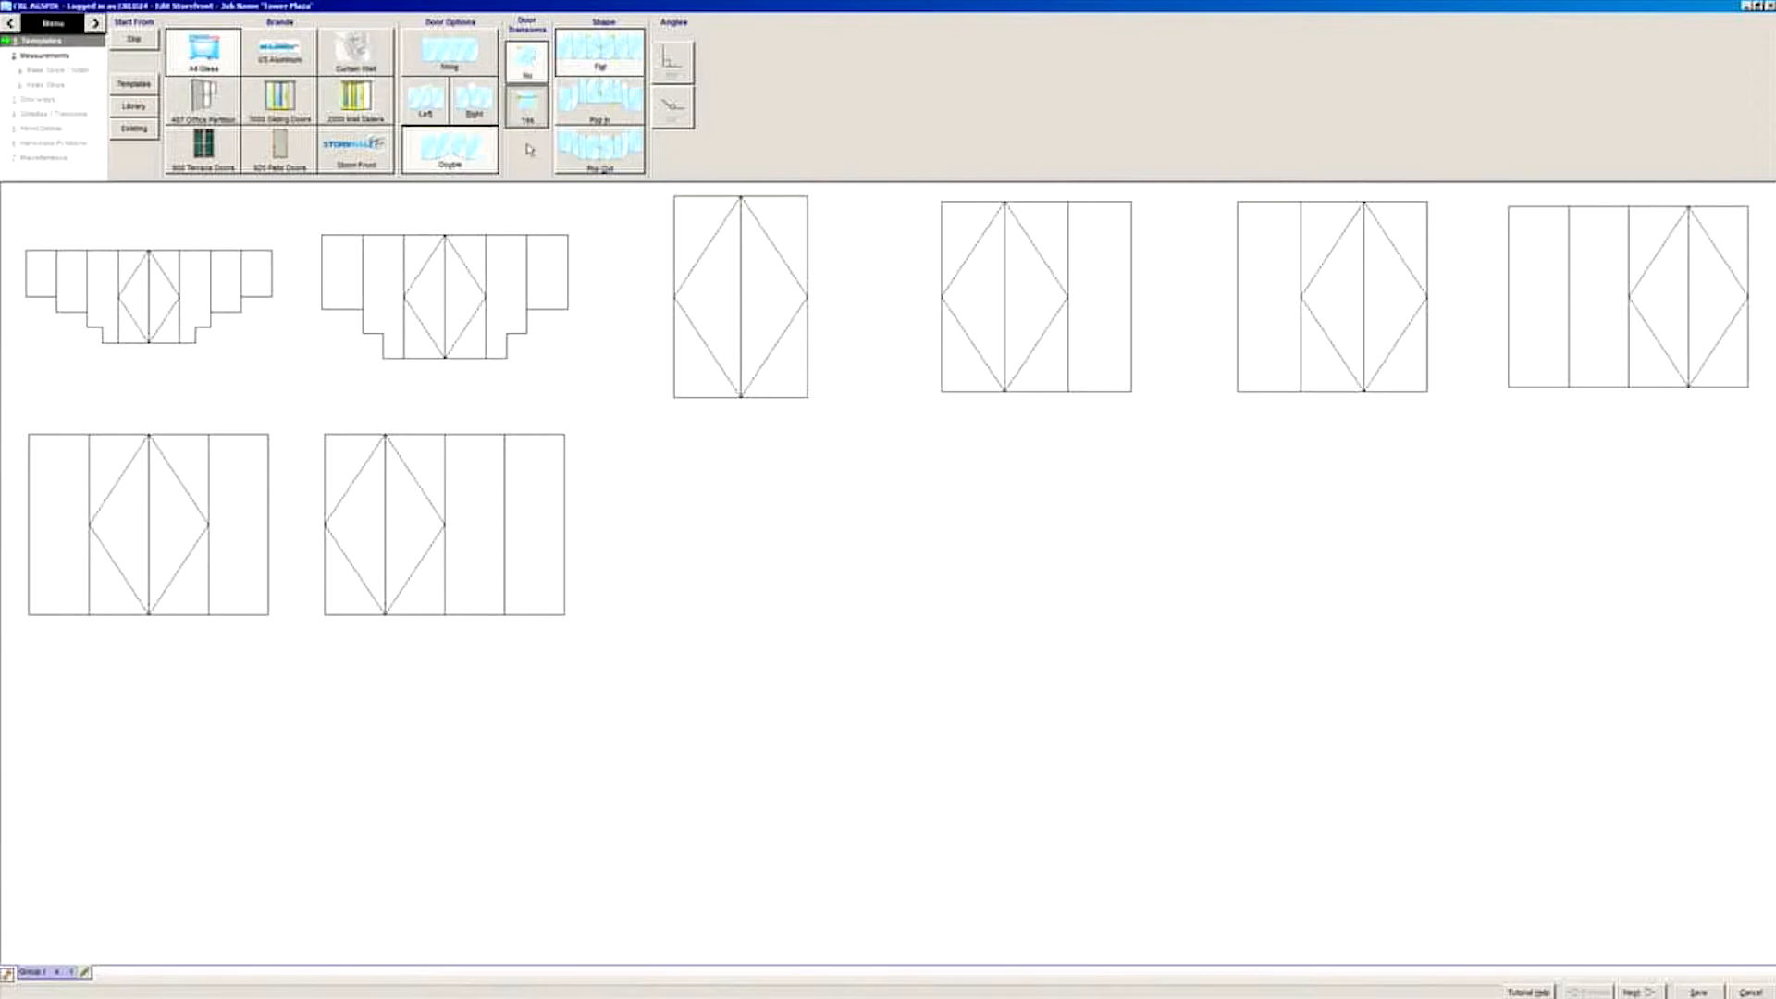
left_click(524, 63)
left_click(606, 104)
left_click(607, 153)
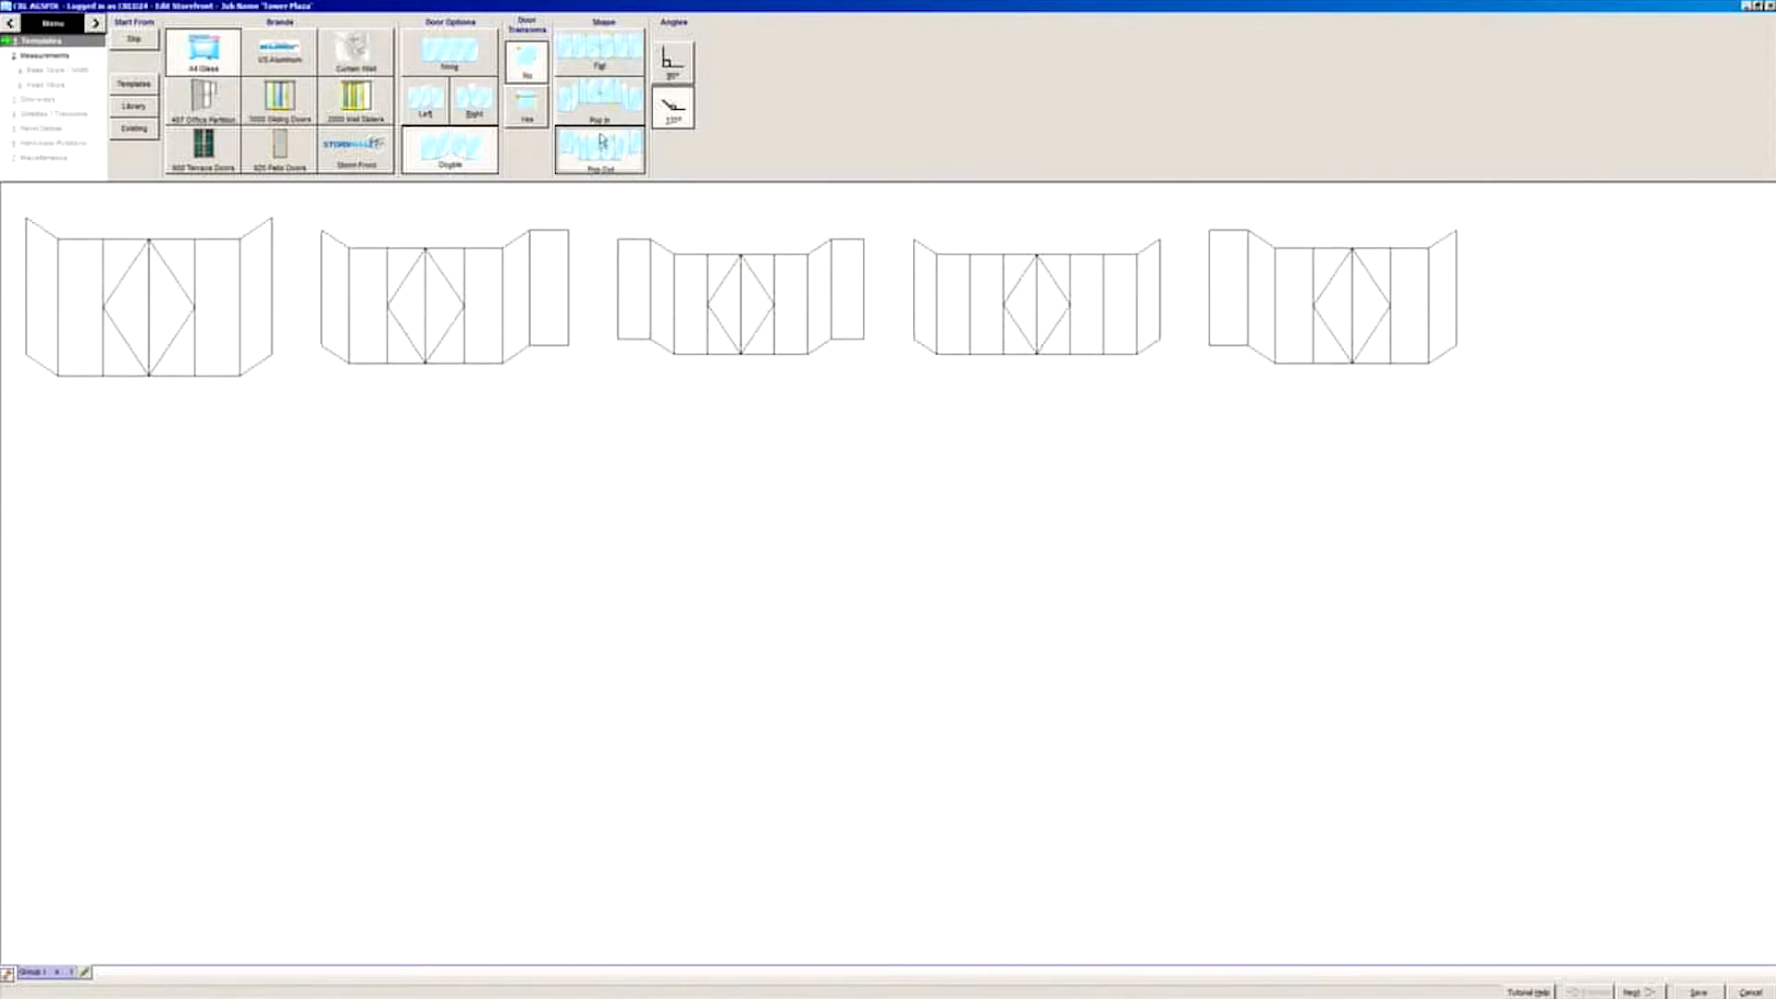
Step: Choose the flat template with double doors and one fixed panel to the right of them
left_click(601, 54)
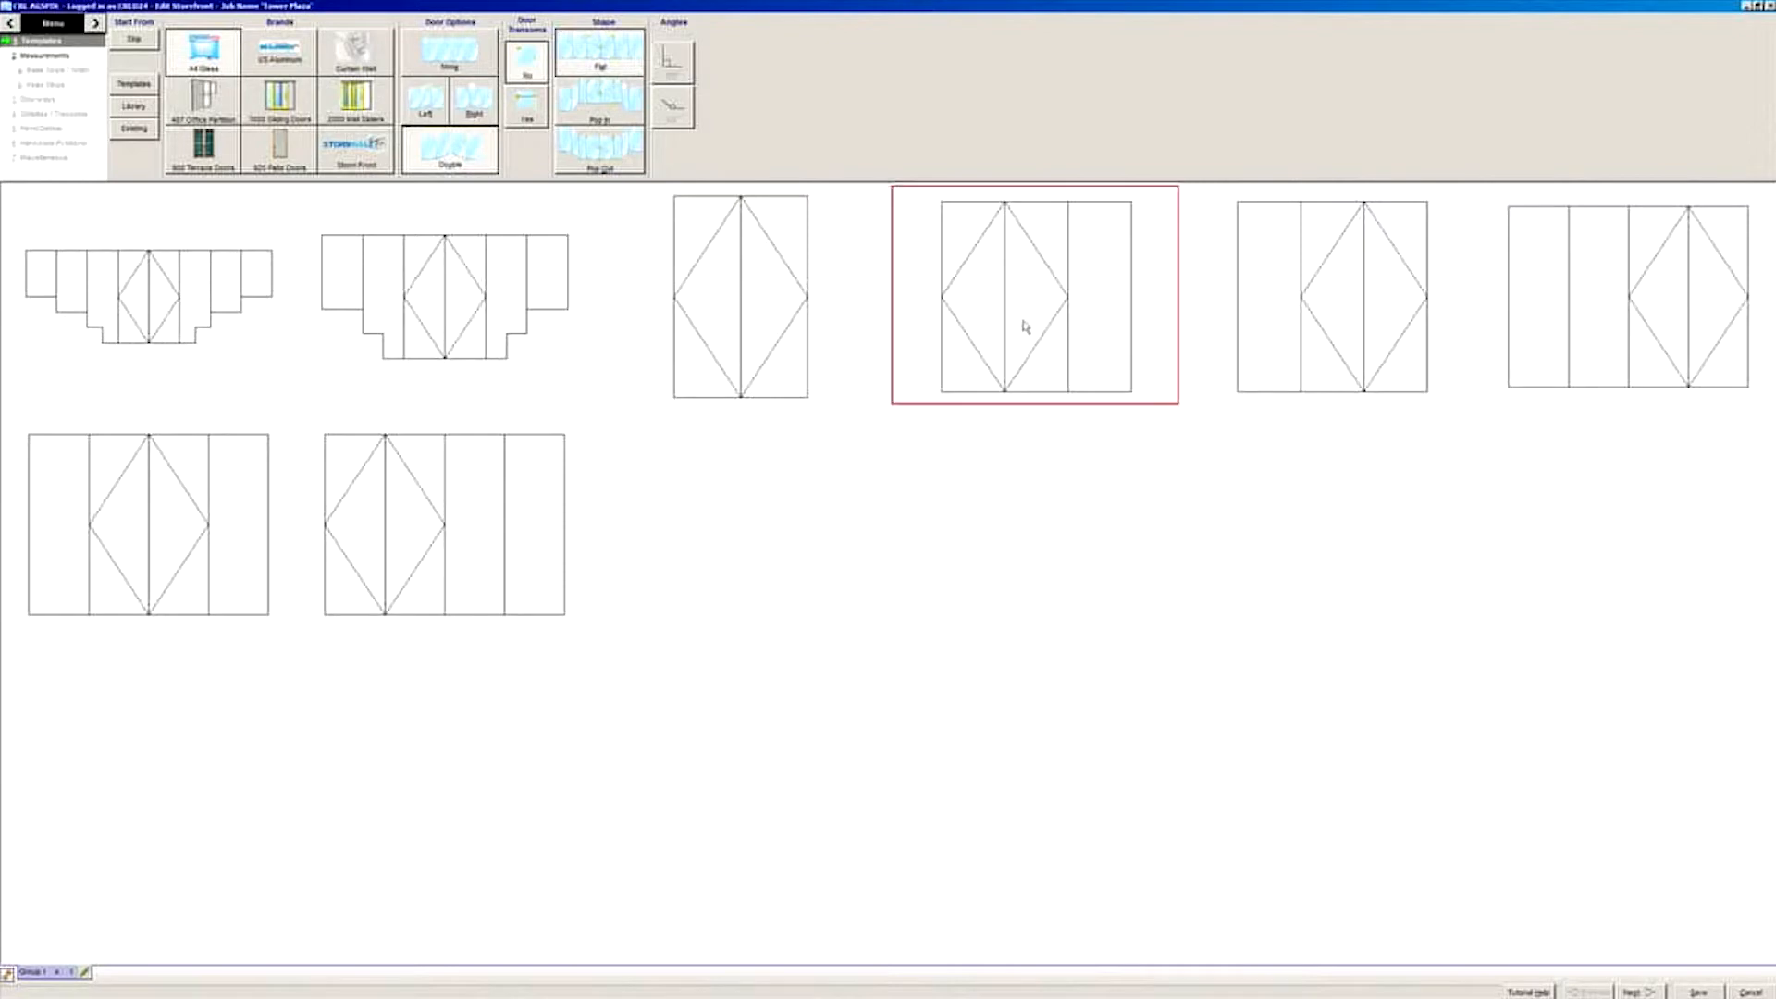
double_click(1046, 373)
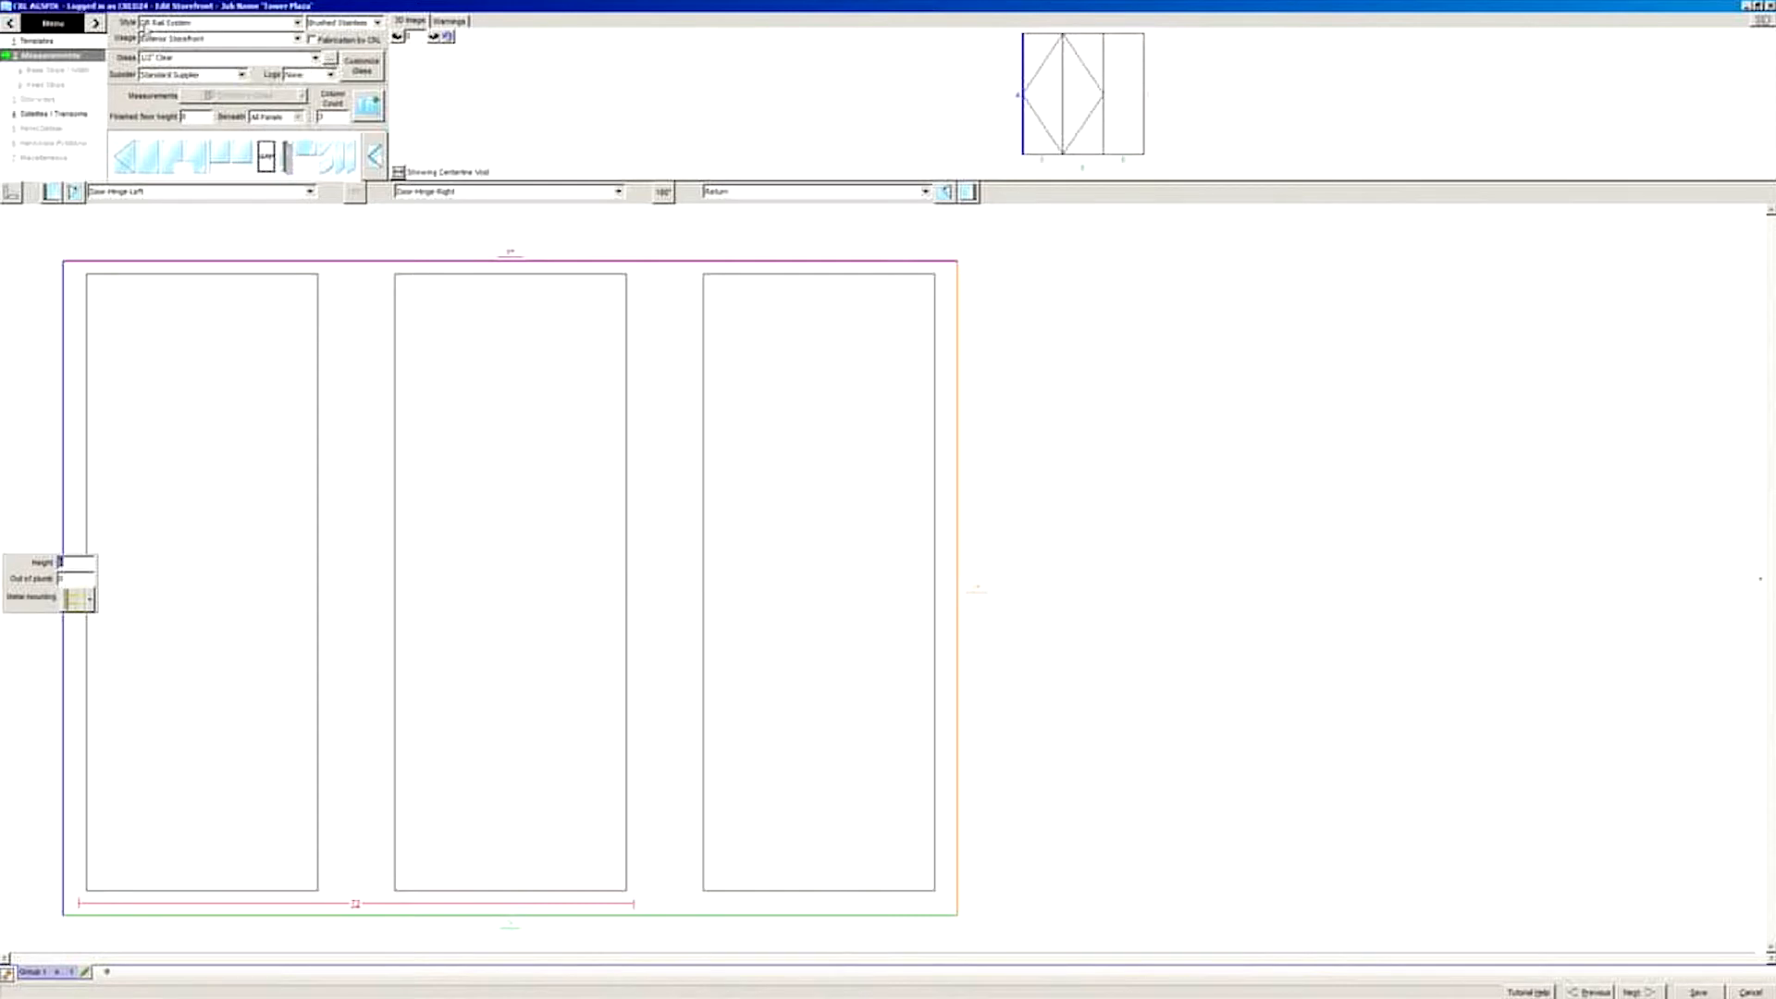
Step: Specify the DR Rail System style with a Brushed Stainless finish and 1/2" Clear glass
left_click(297, 23)
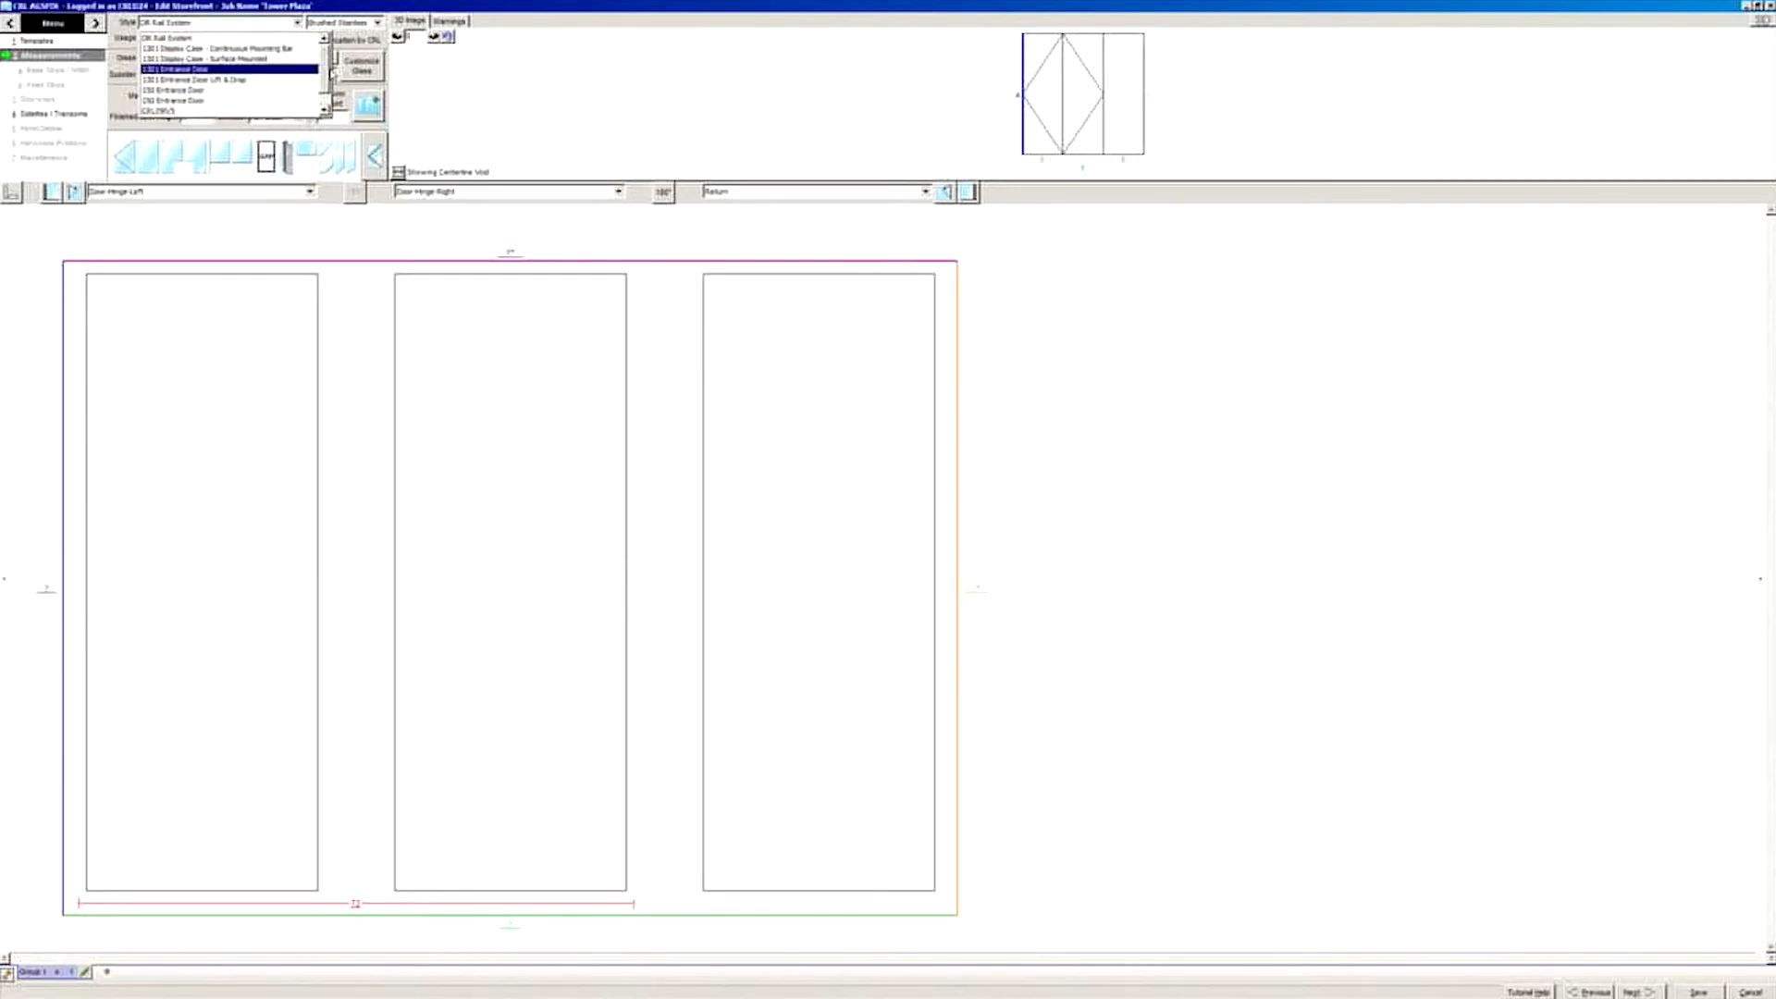
left_click(201, 40)
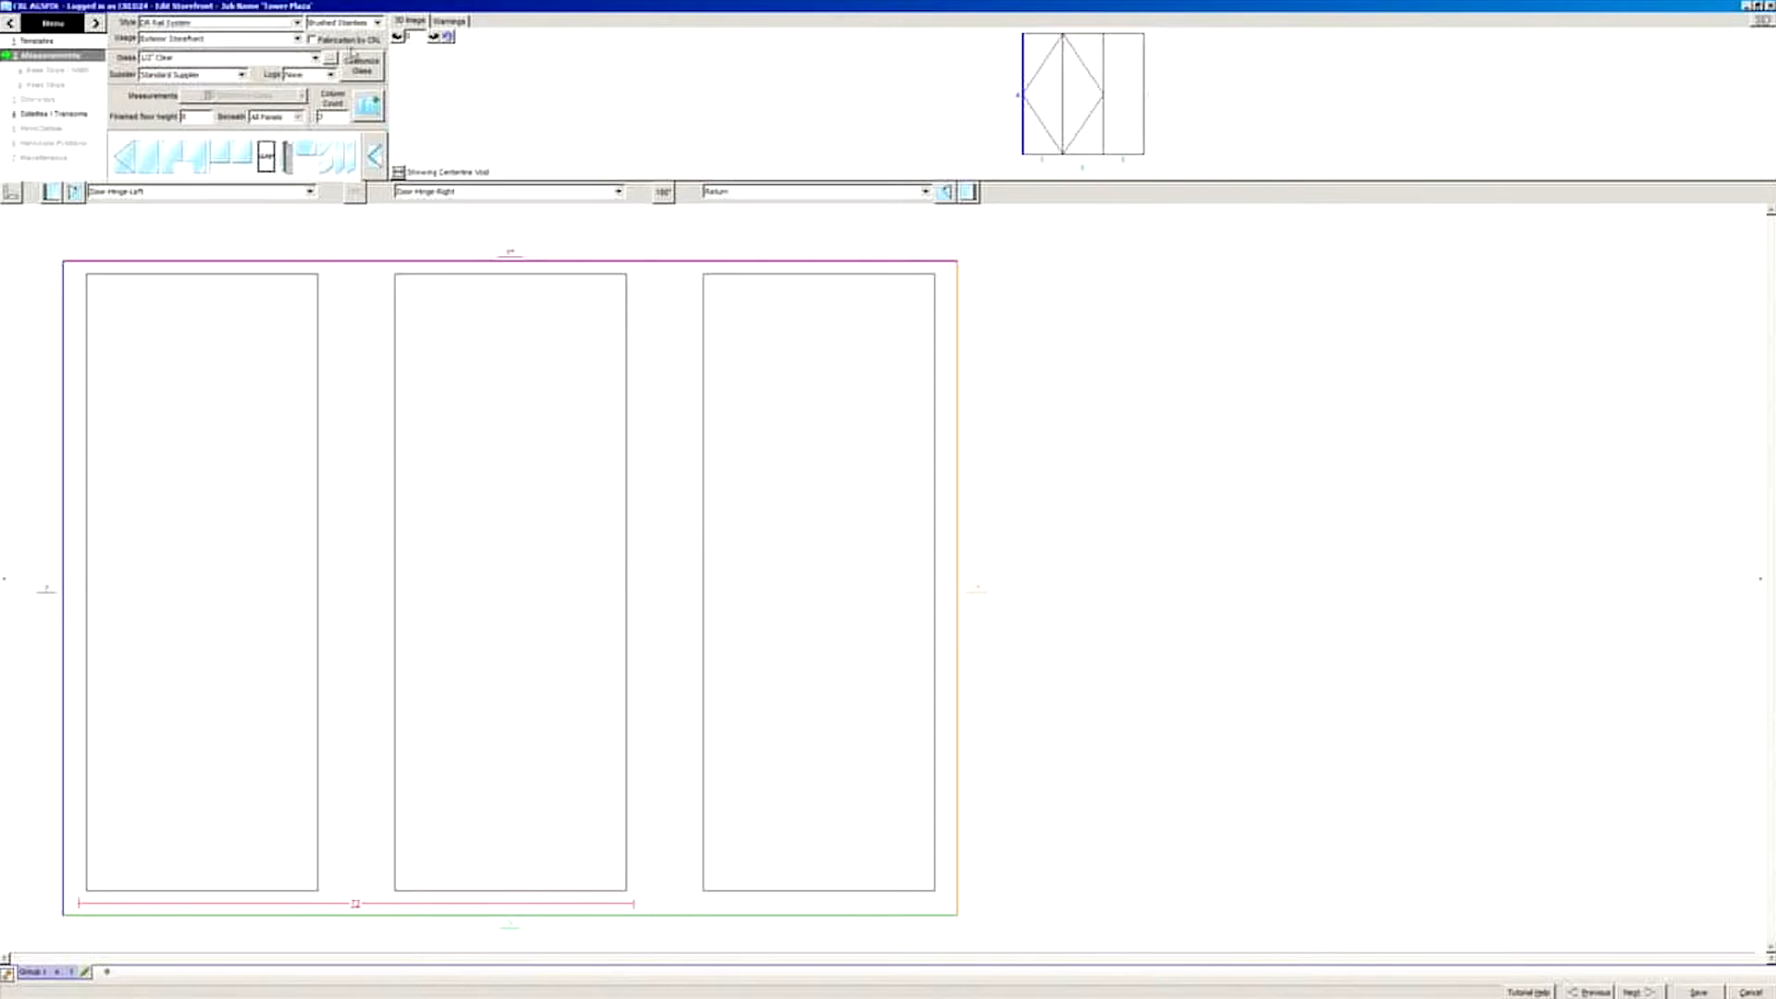
left_click(377, 22)
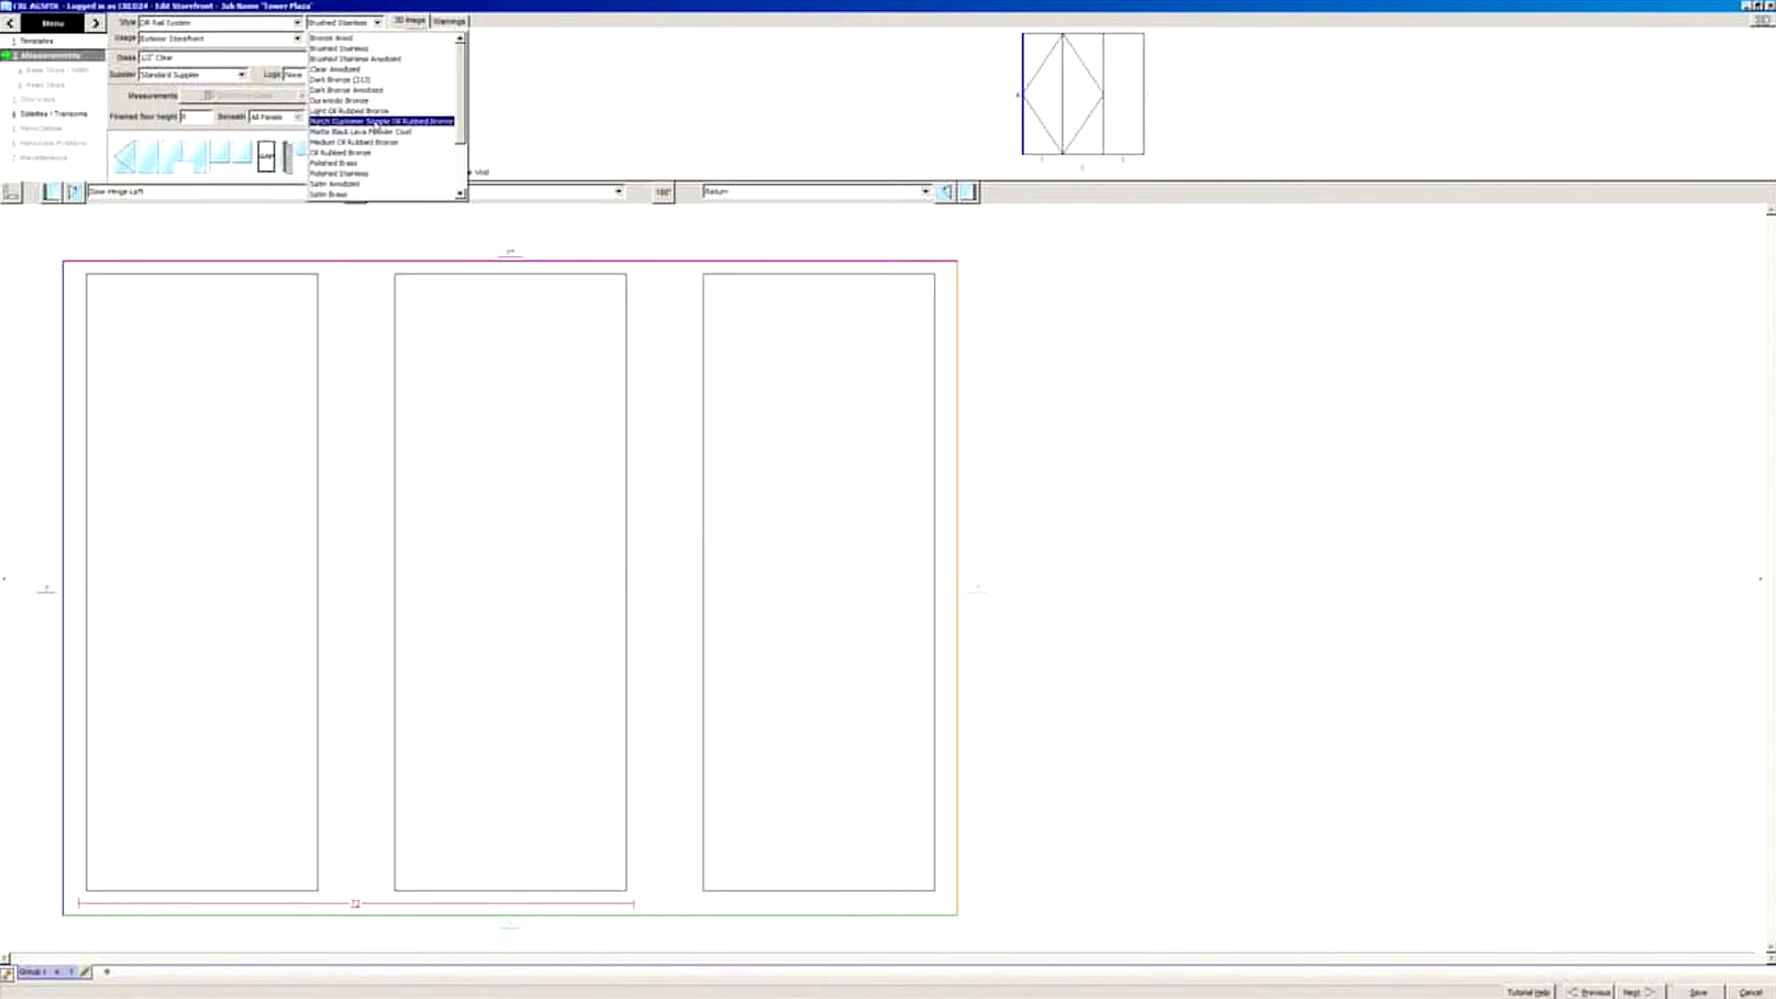
mouse_move(464, 119)
left_mouse_down()
mouse_move(465, 159)
mouse_move(464, 104)
left_mouse_up()
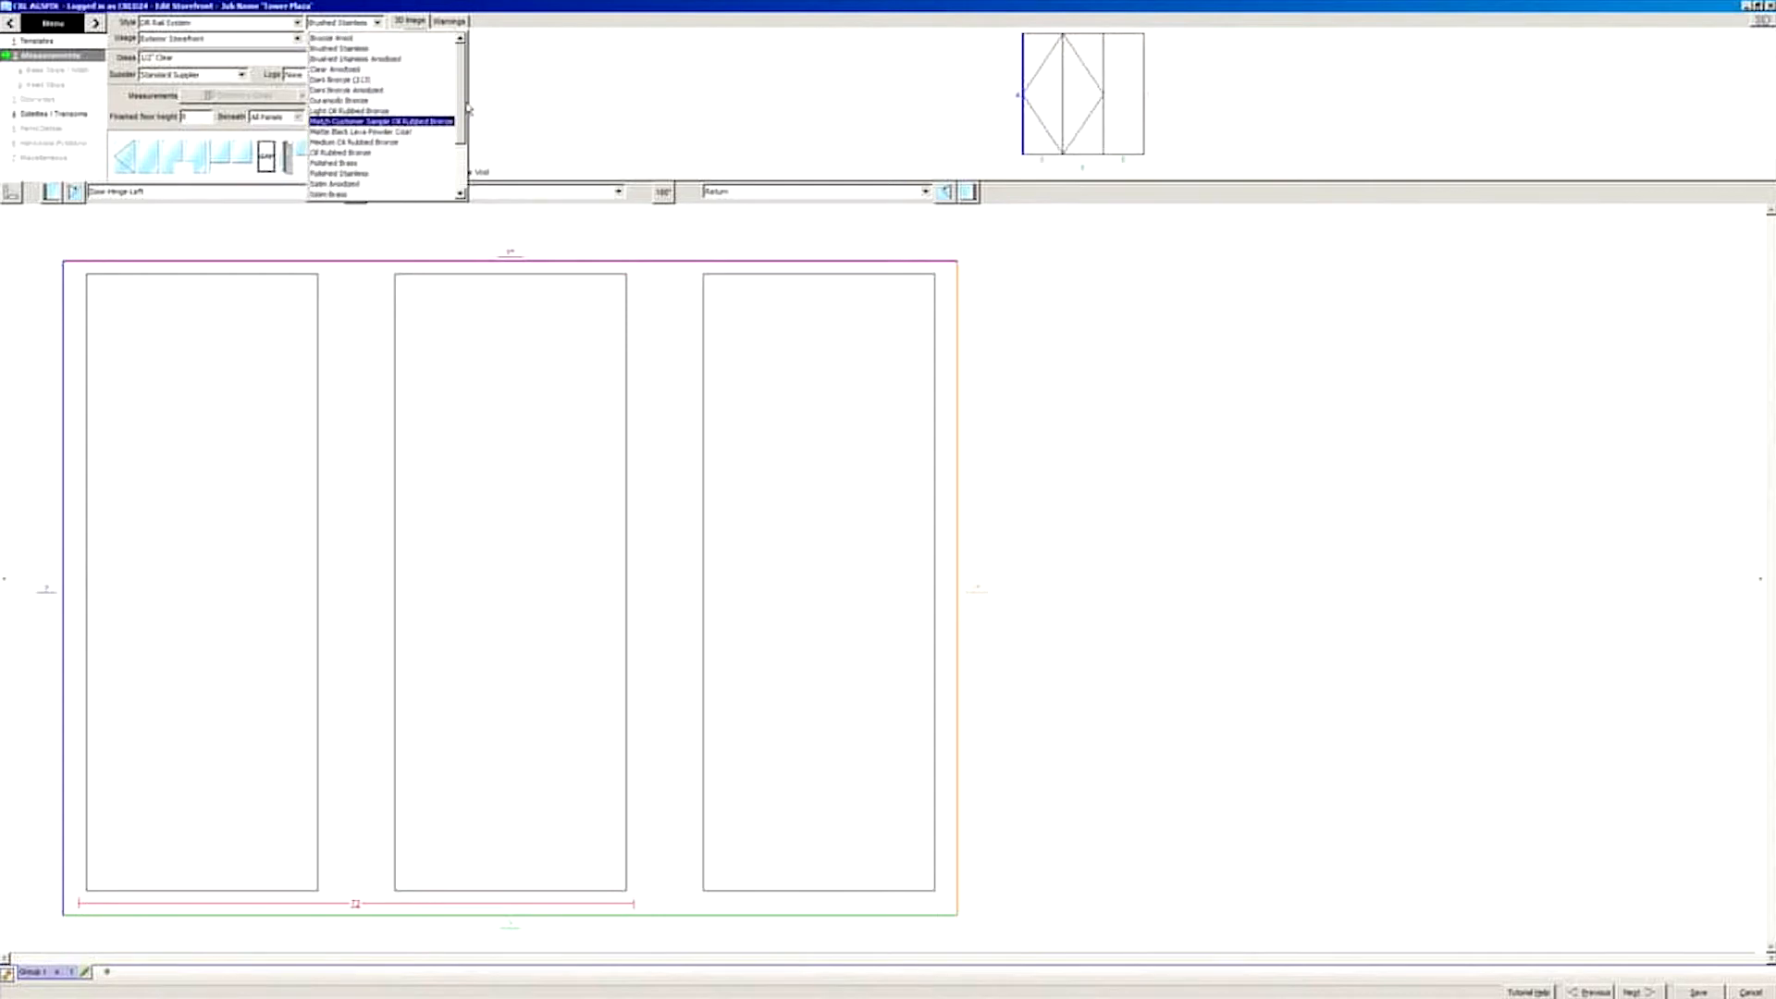
left_click(363, 49)
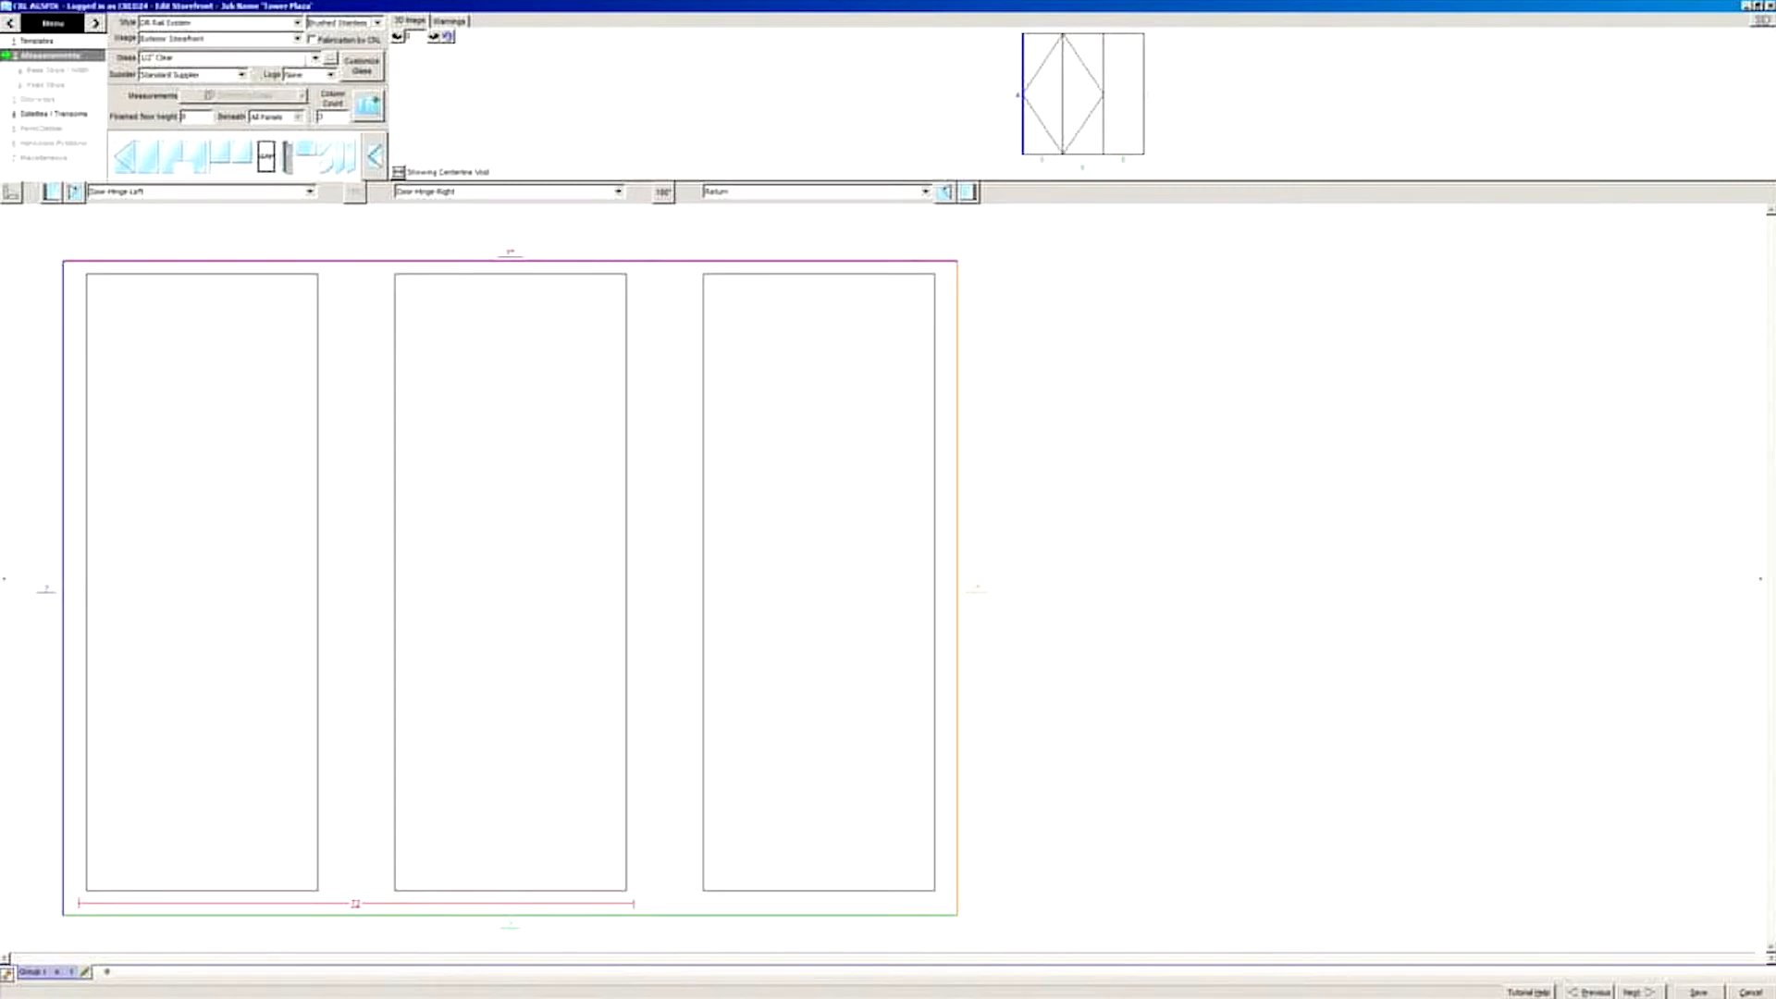
left_click(315, 57)
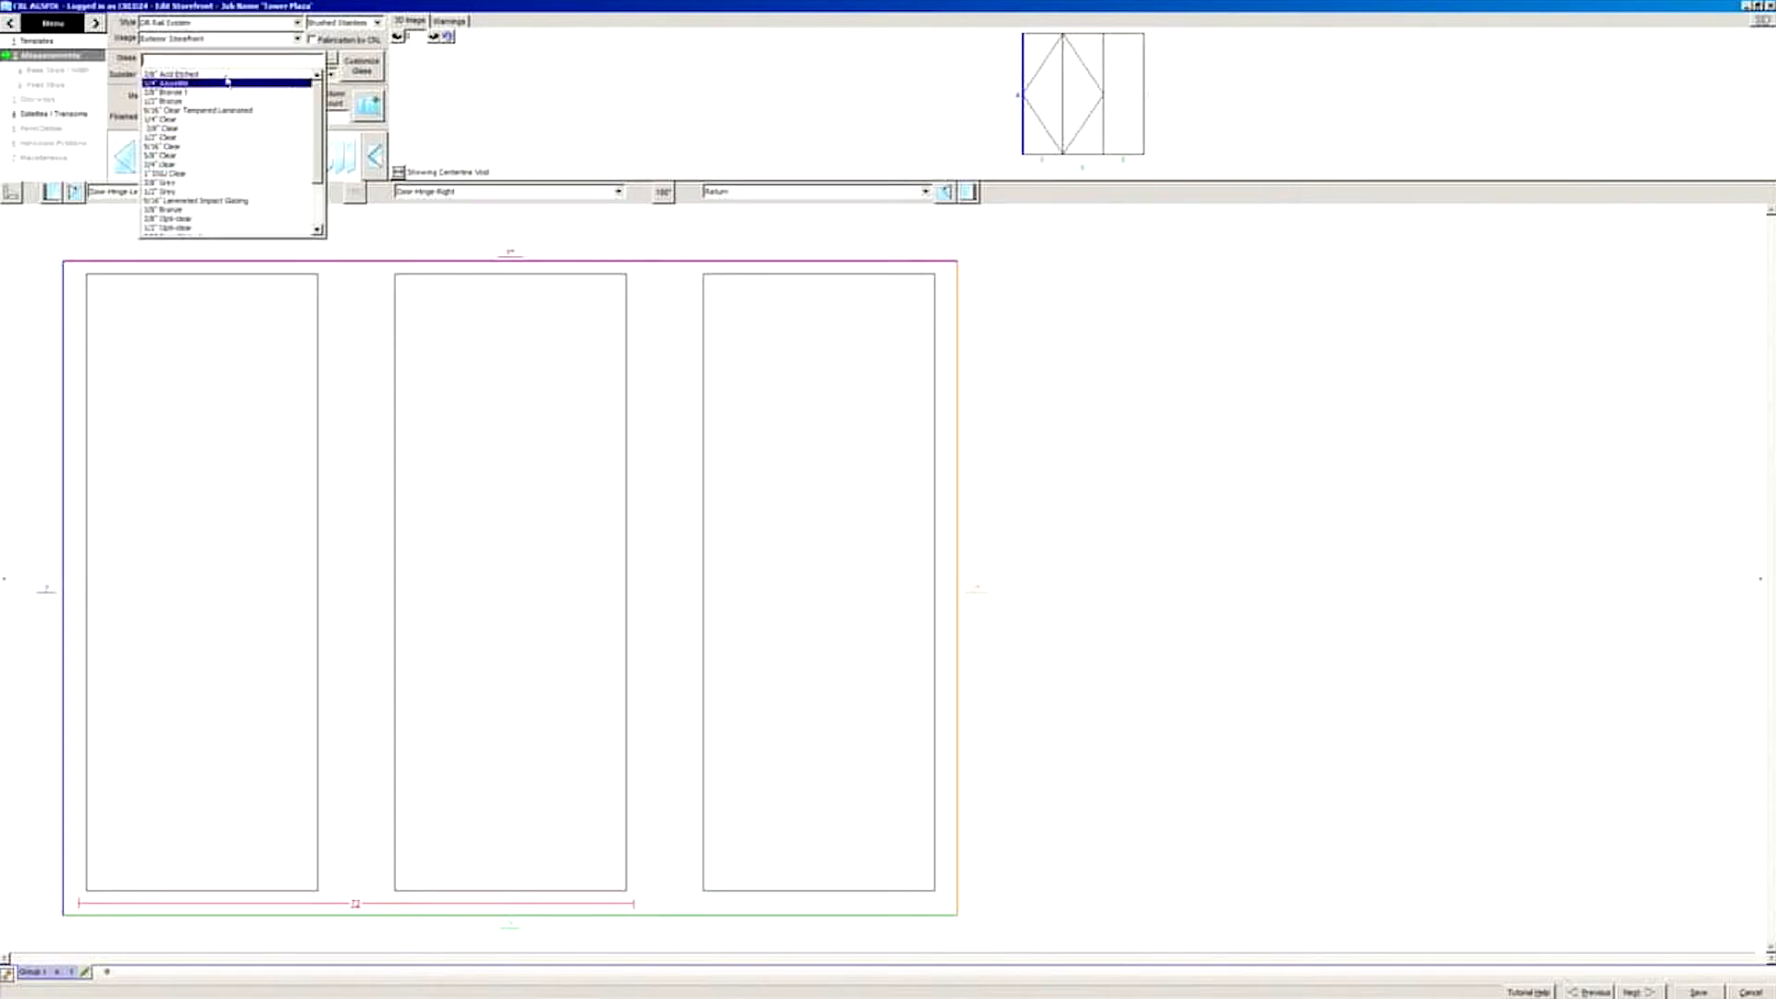
left_click(176, 137)
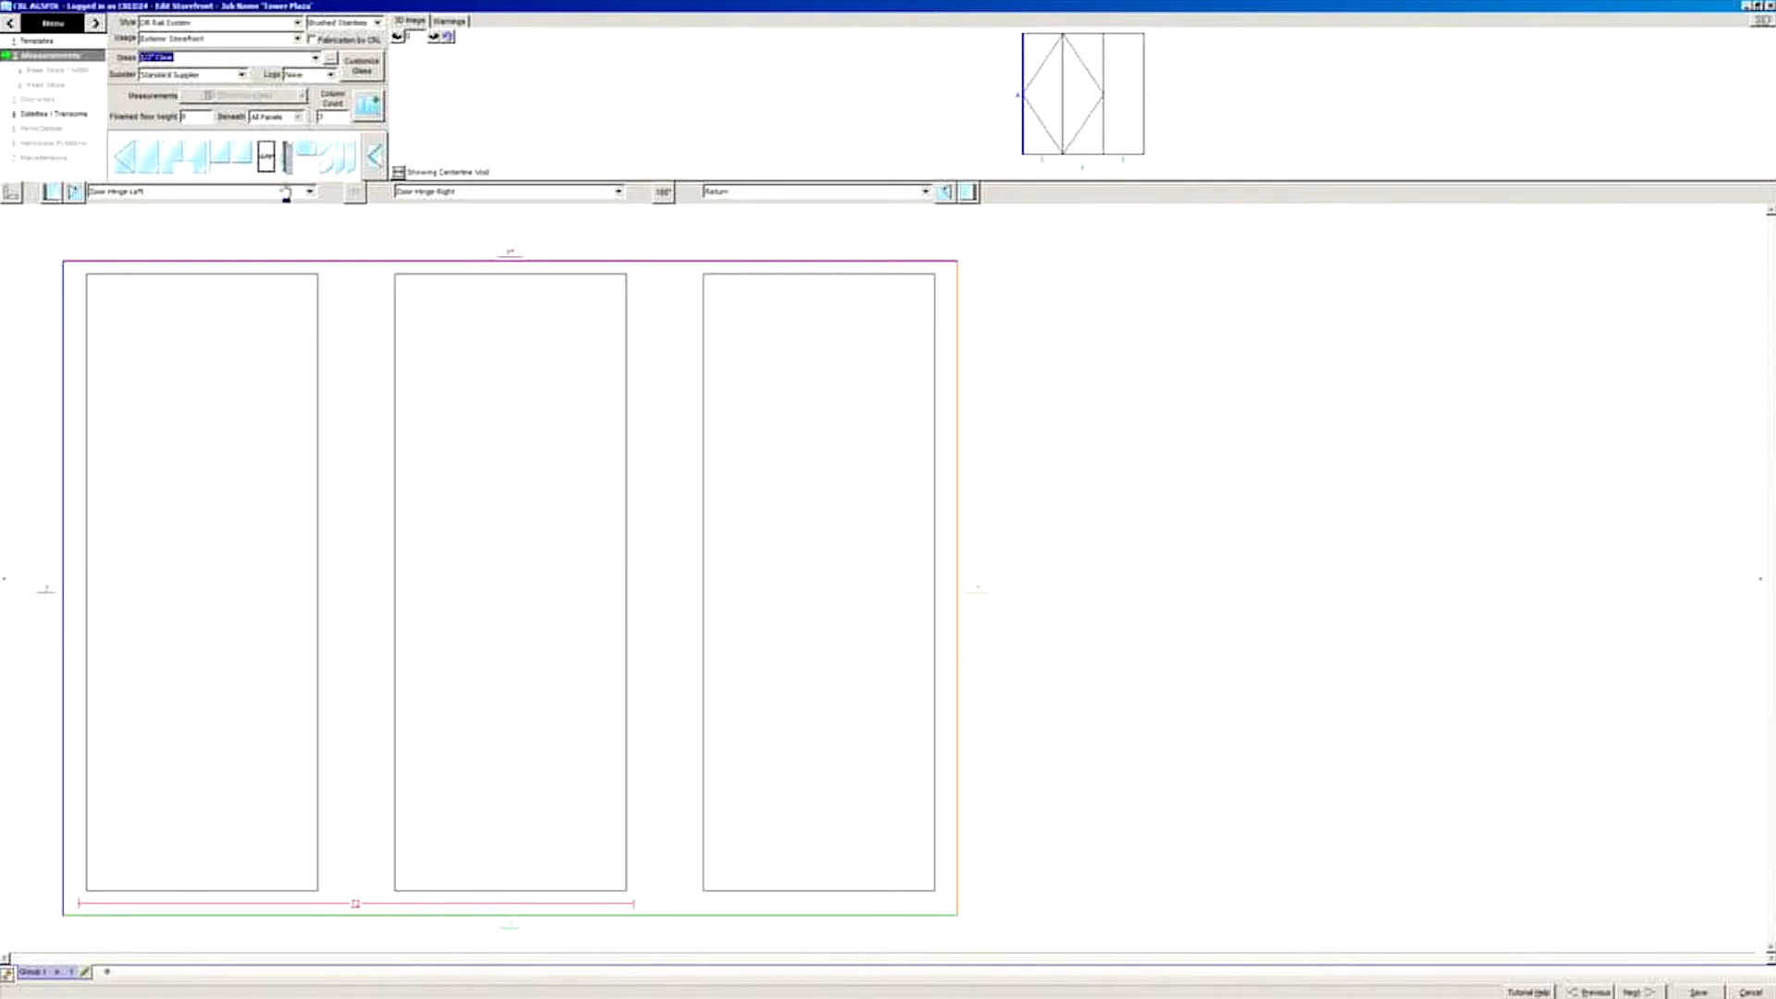
Step: Set the opening to 144 inches high and 108 inches wide, accepting the matching height on the opposite side
left_click(47, 593)
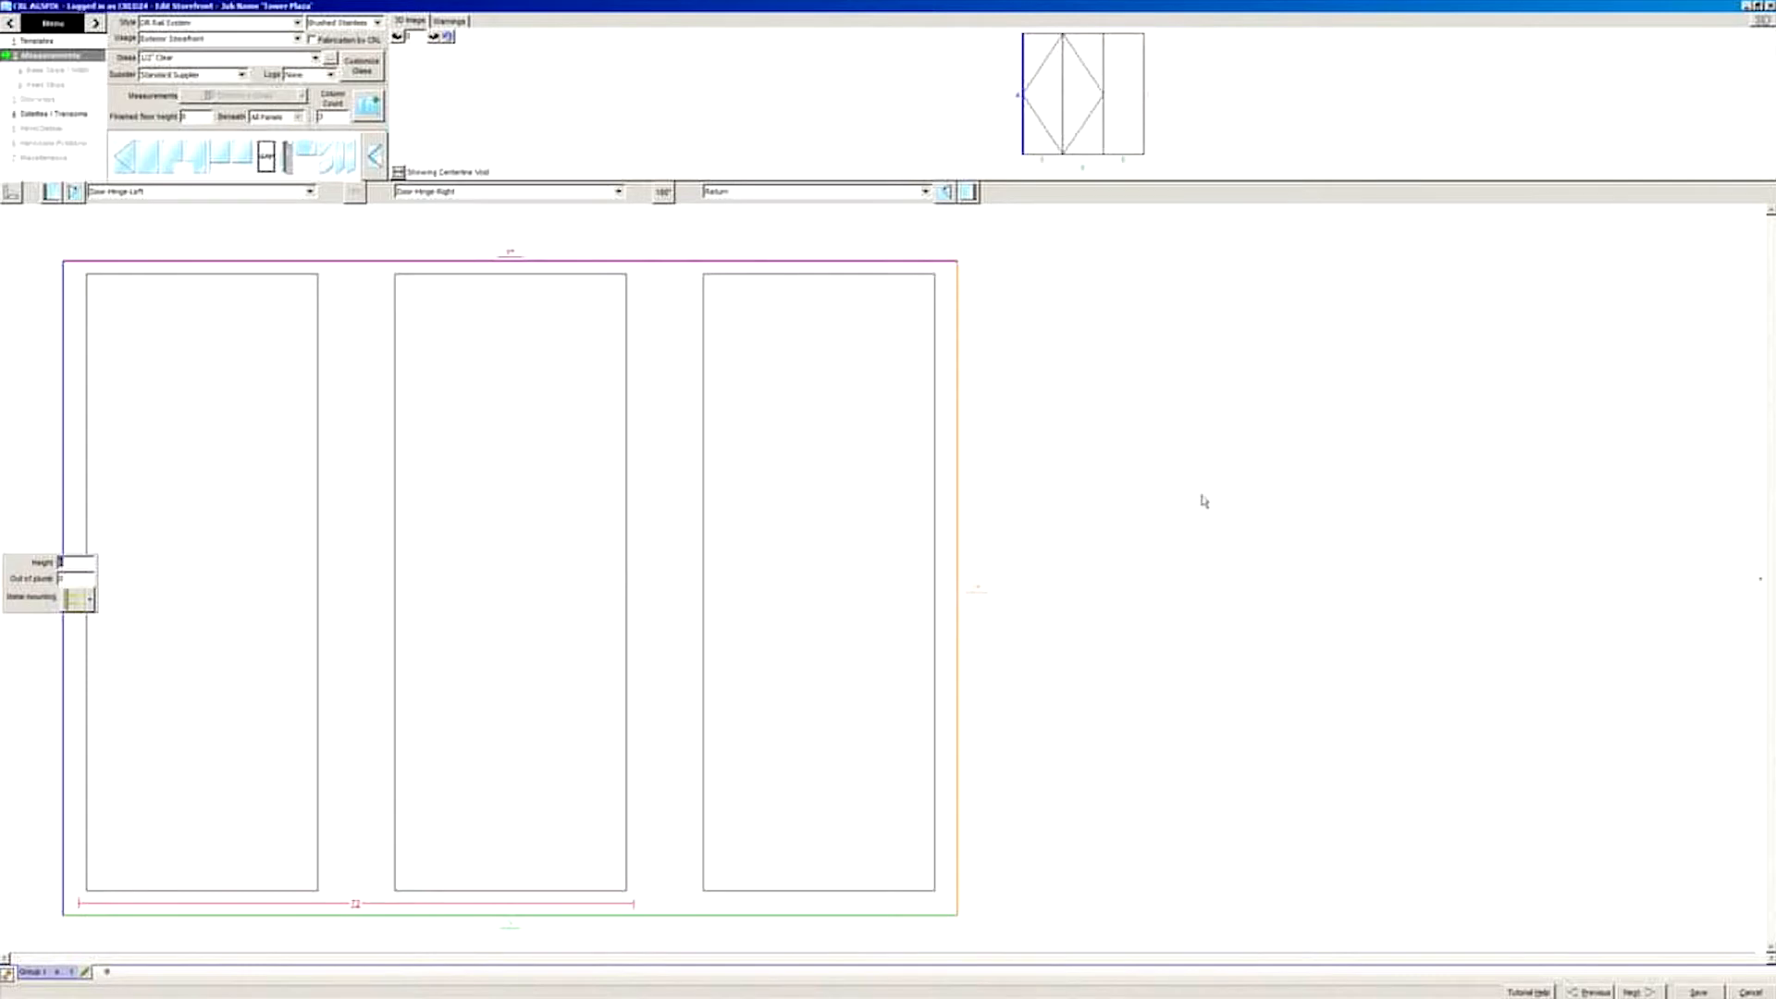
type("114")
key("Return")
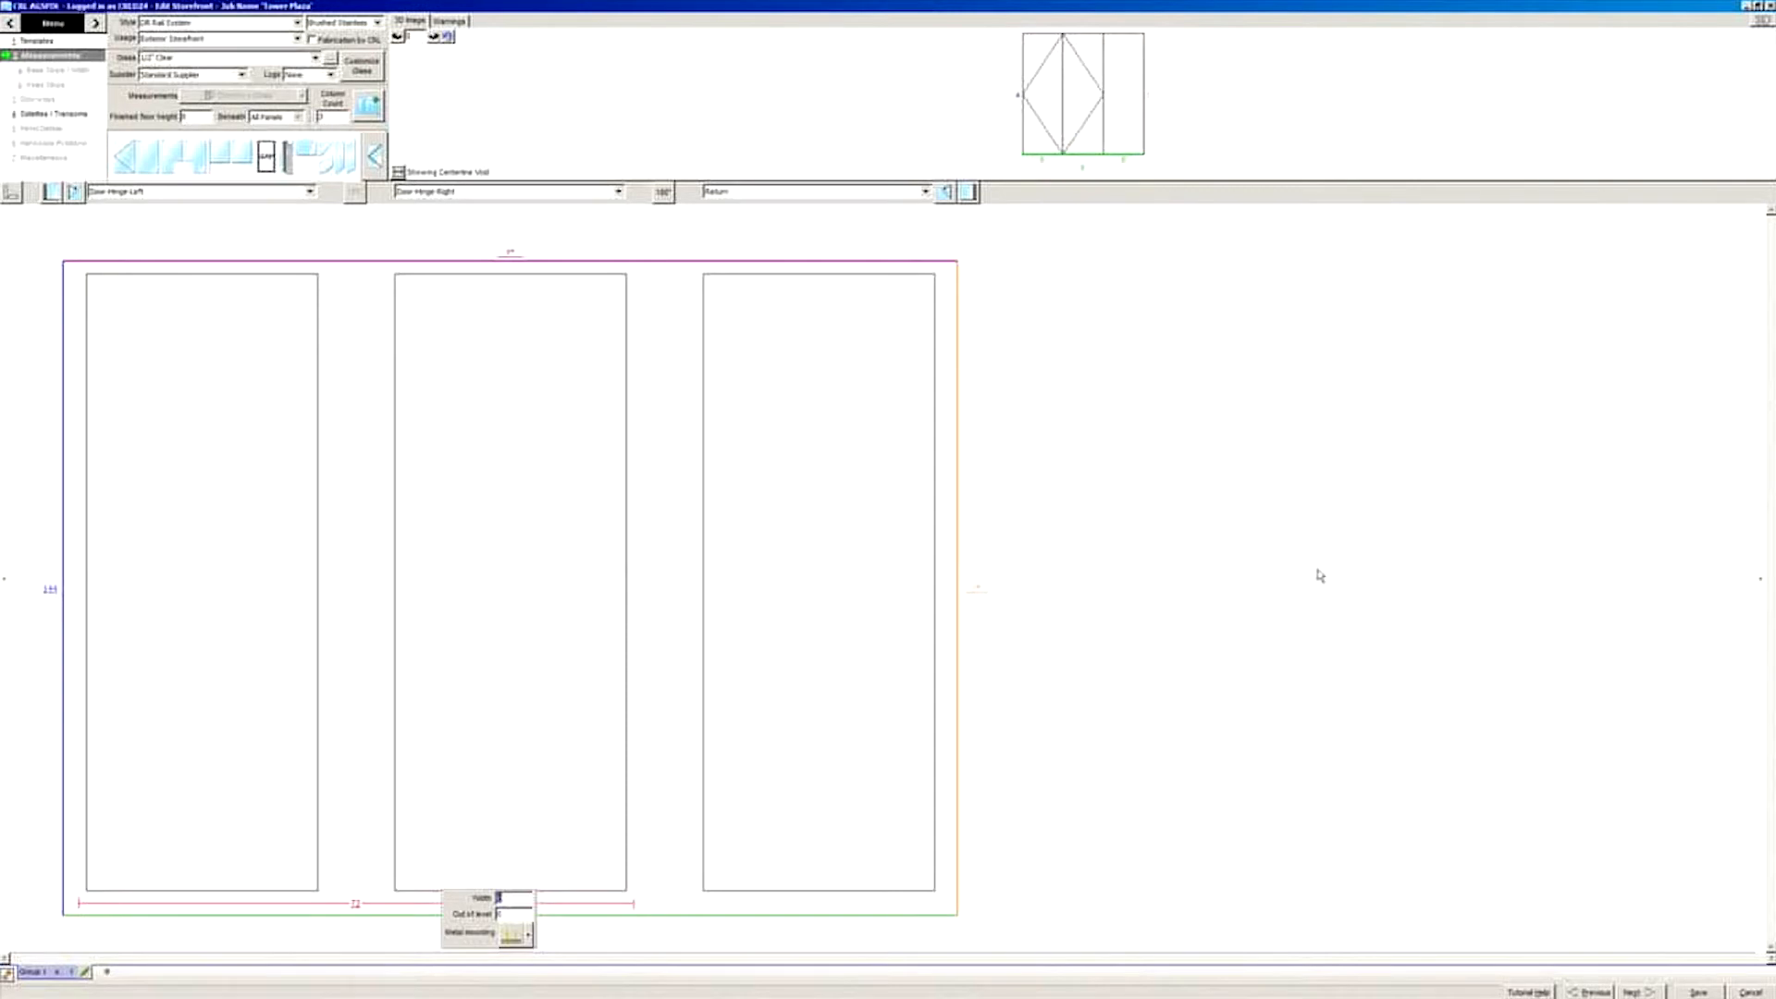
type("108")
key("Return")
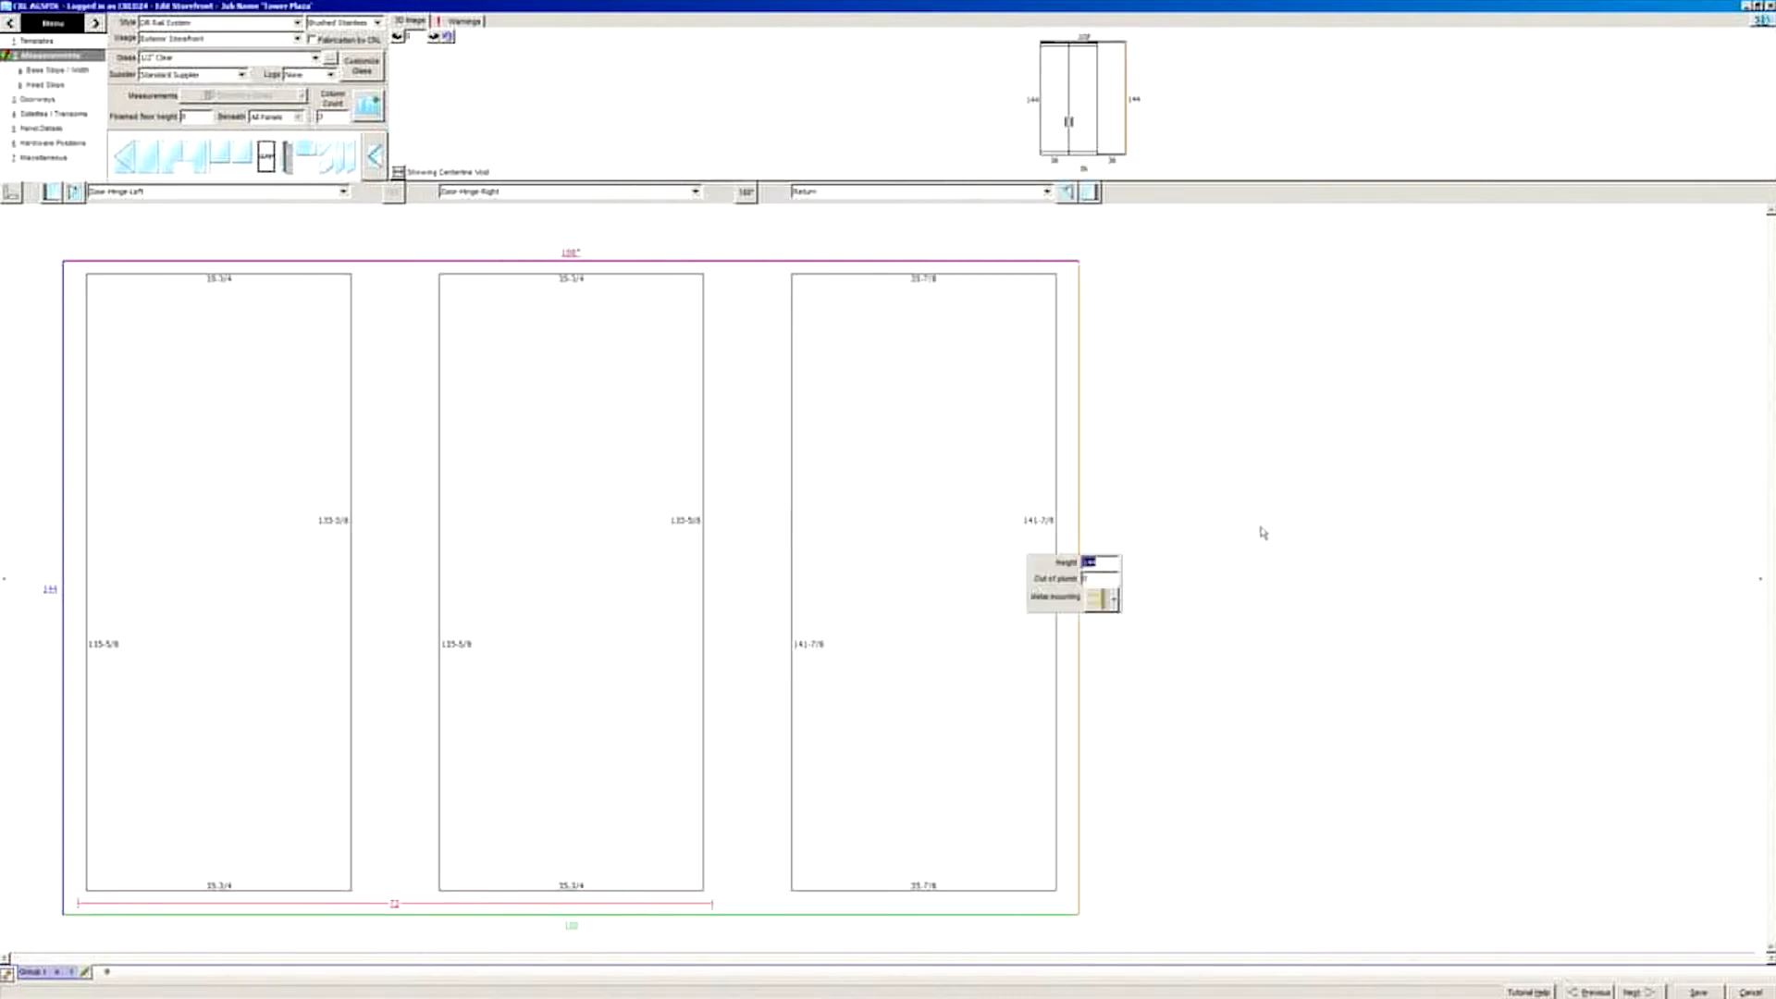
key("Return")
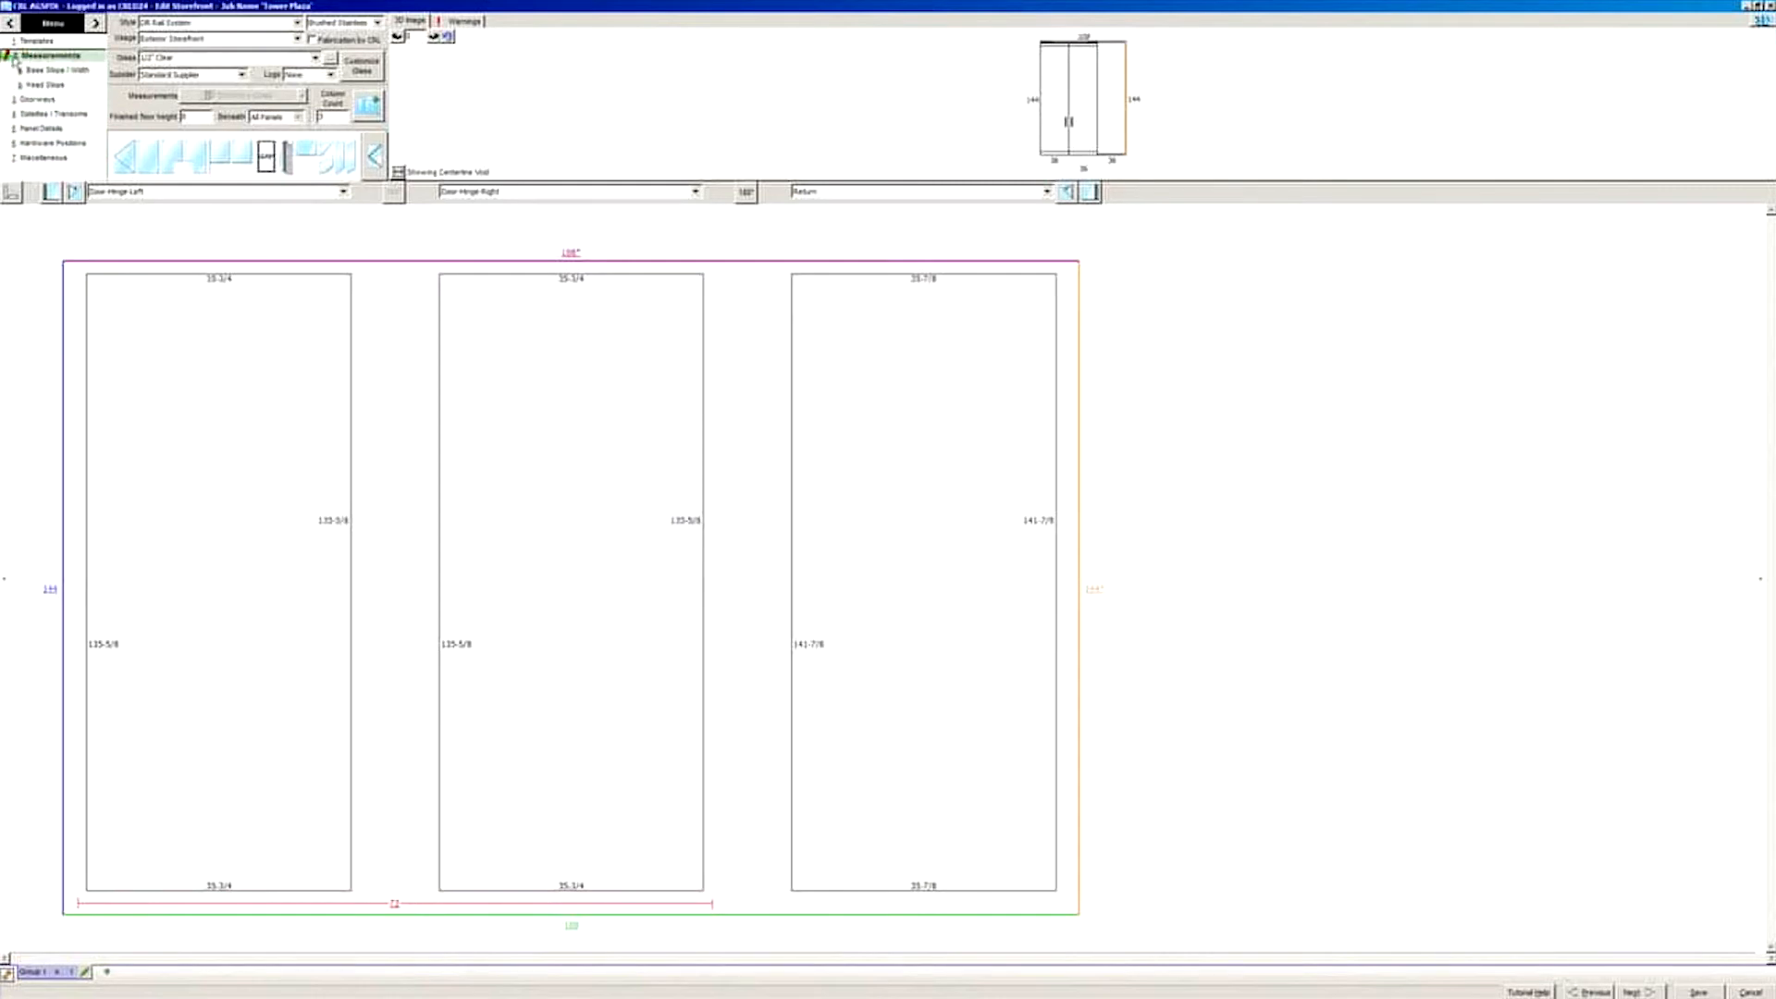
Step: Review the panel size and weight warnings and set the opening height to 96 inches
left_click(472, 22)
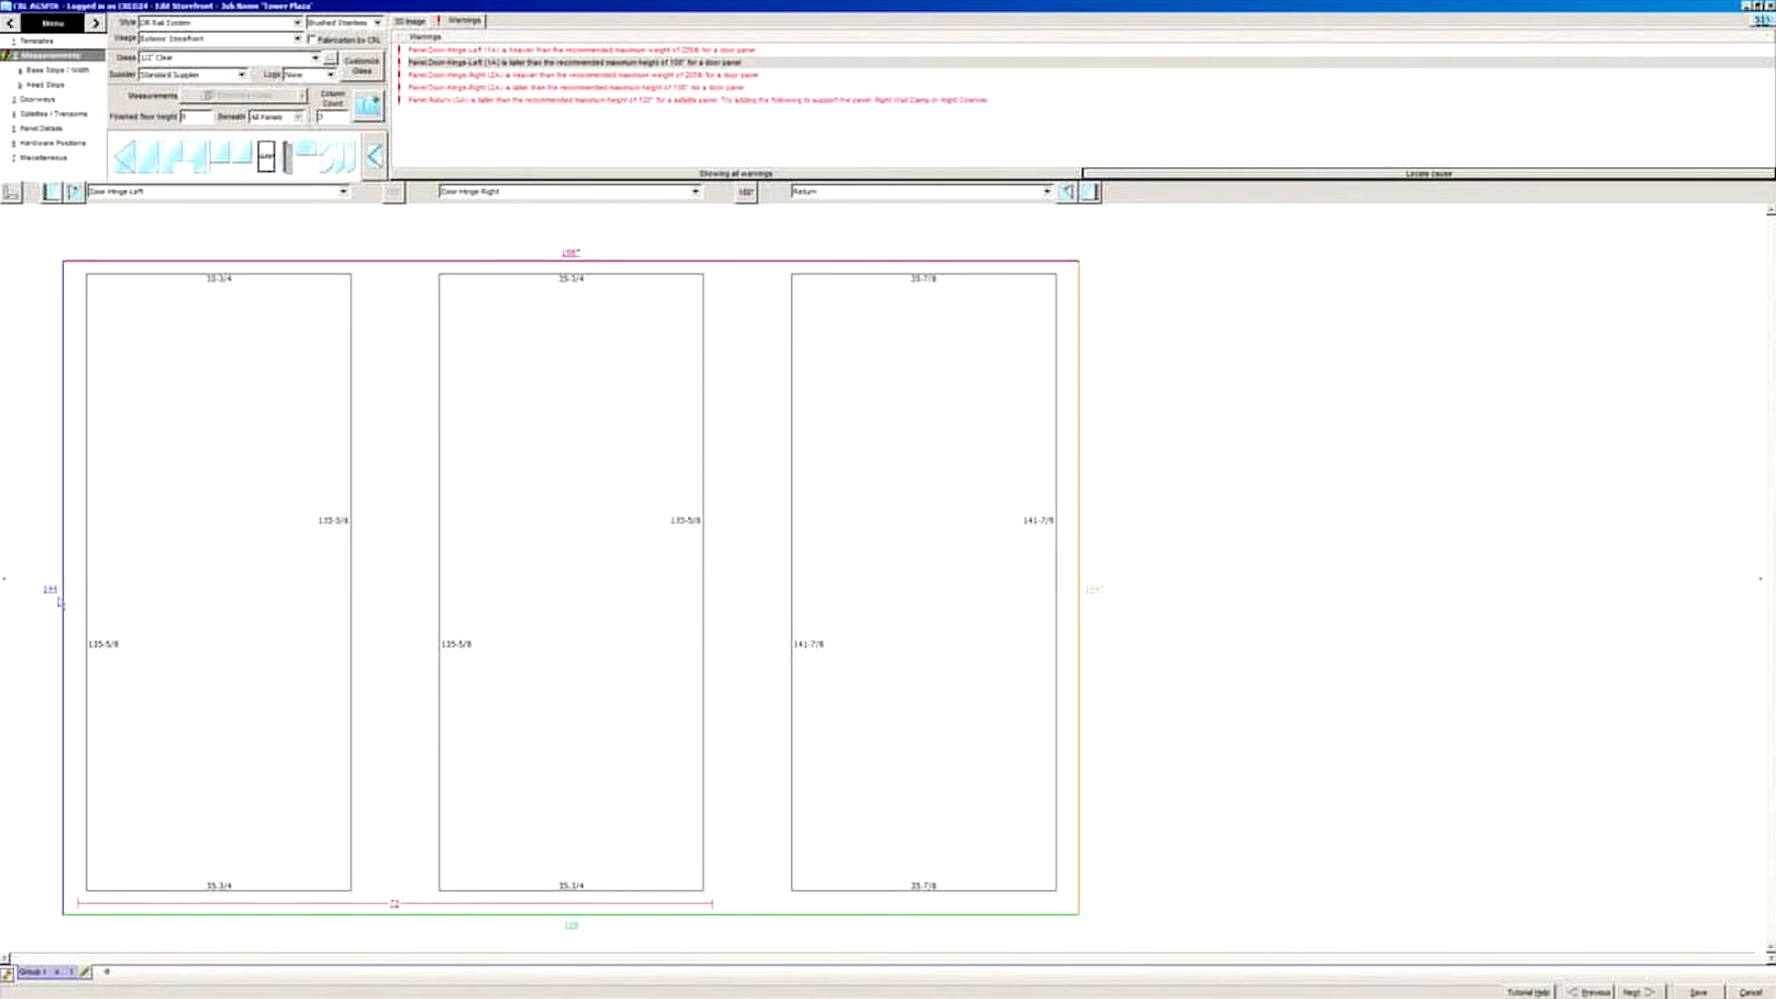
left_click(52, 592)
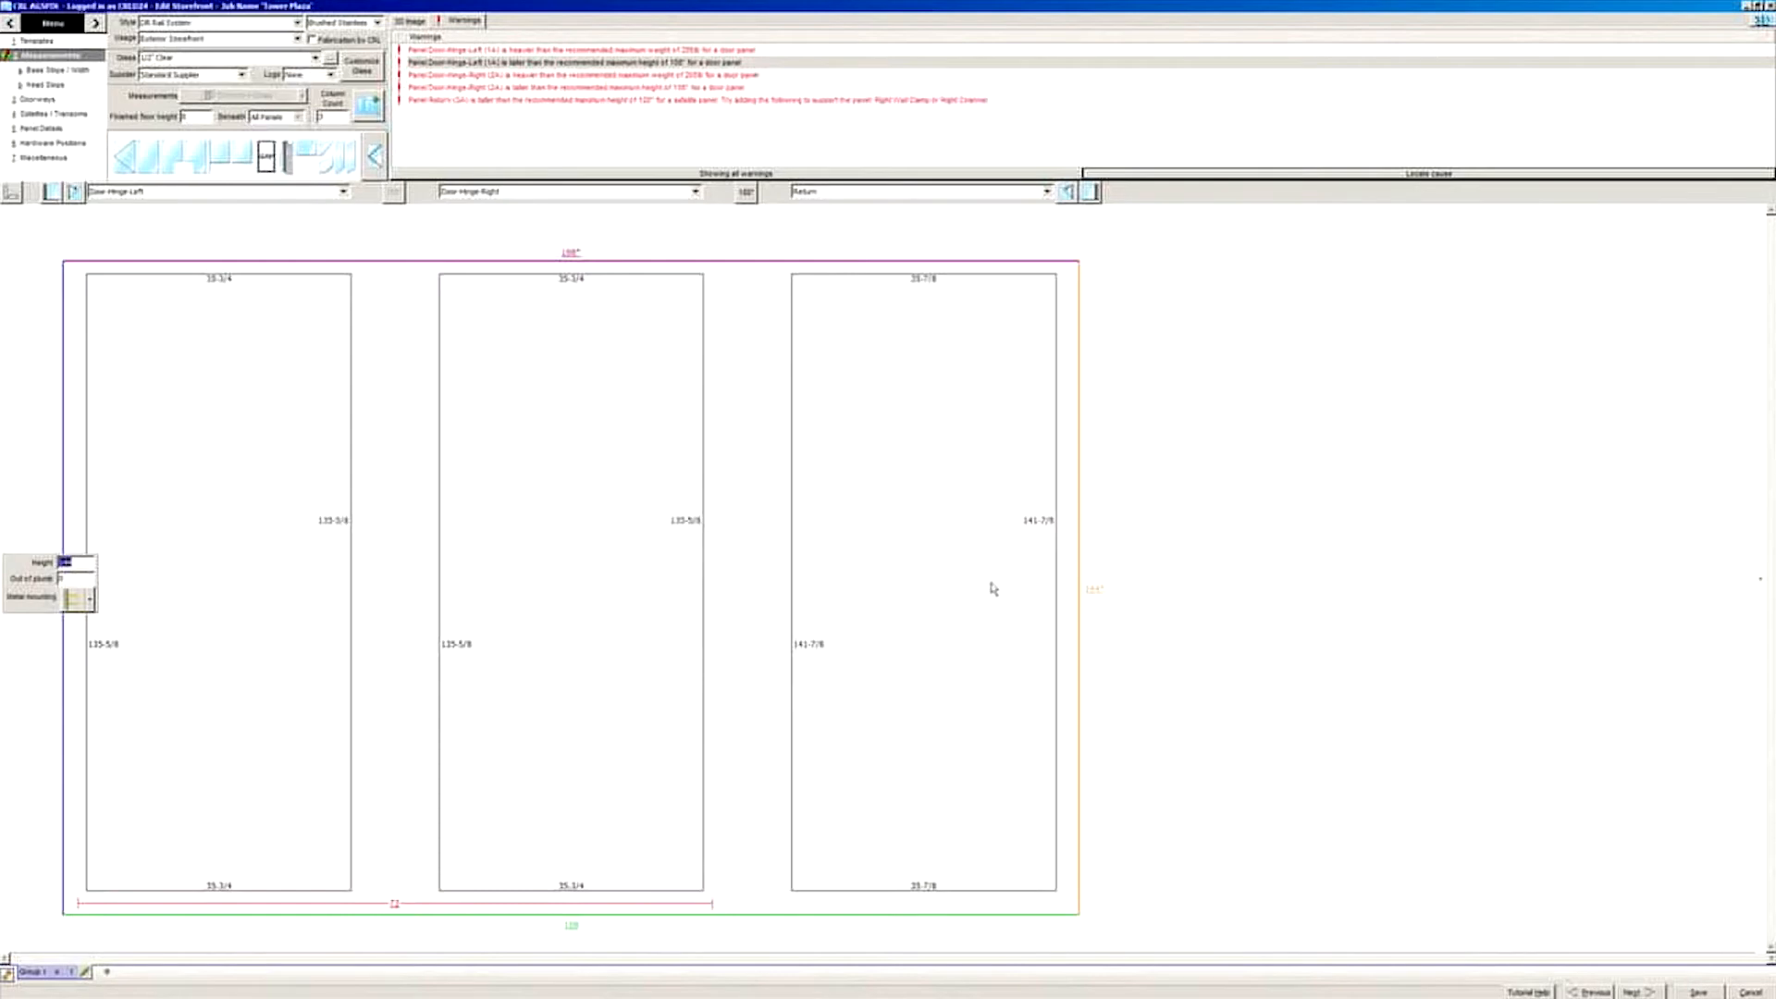
type("96")
key("Tab")
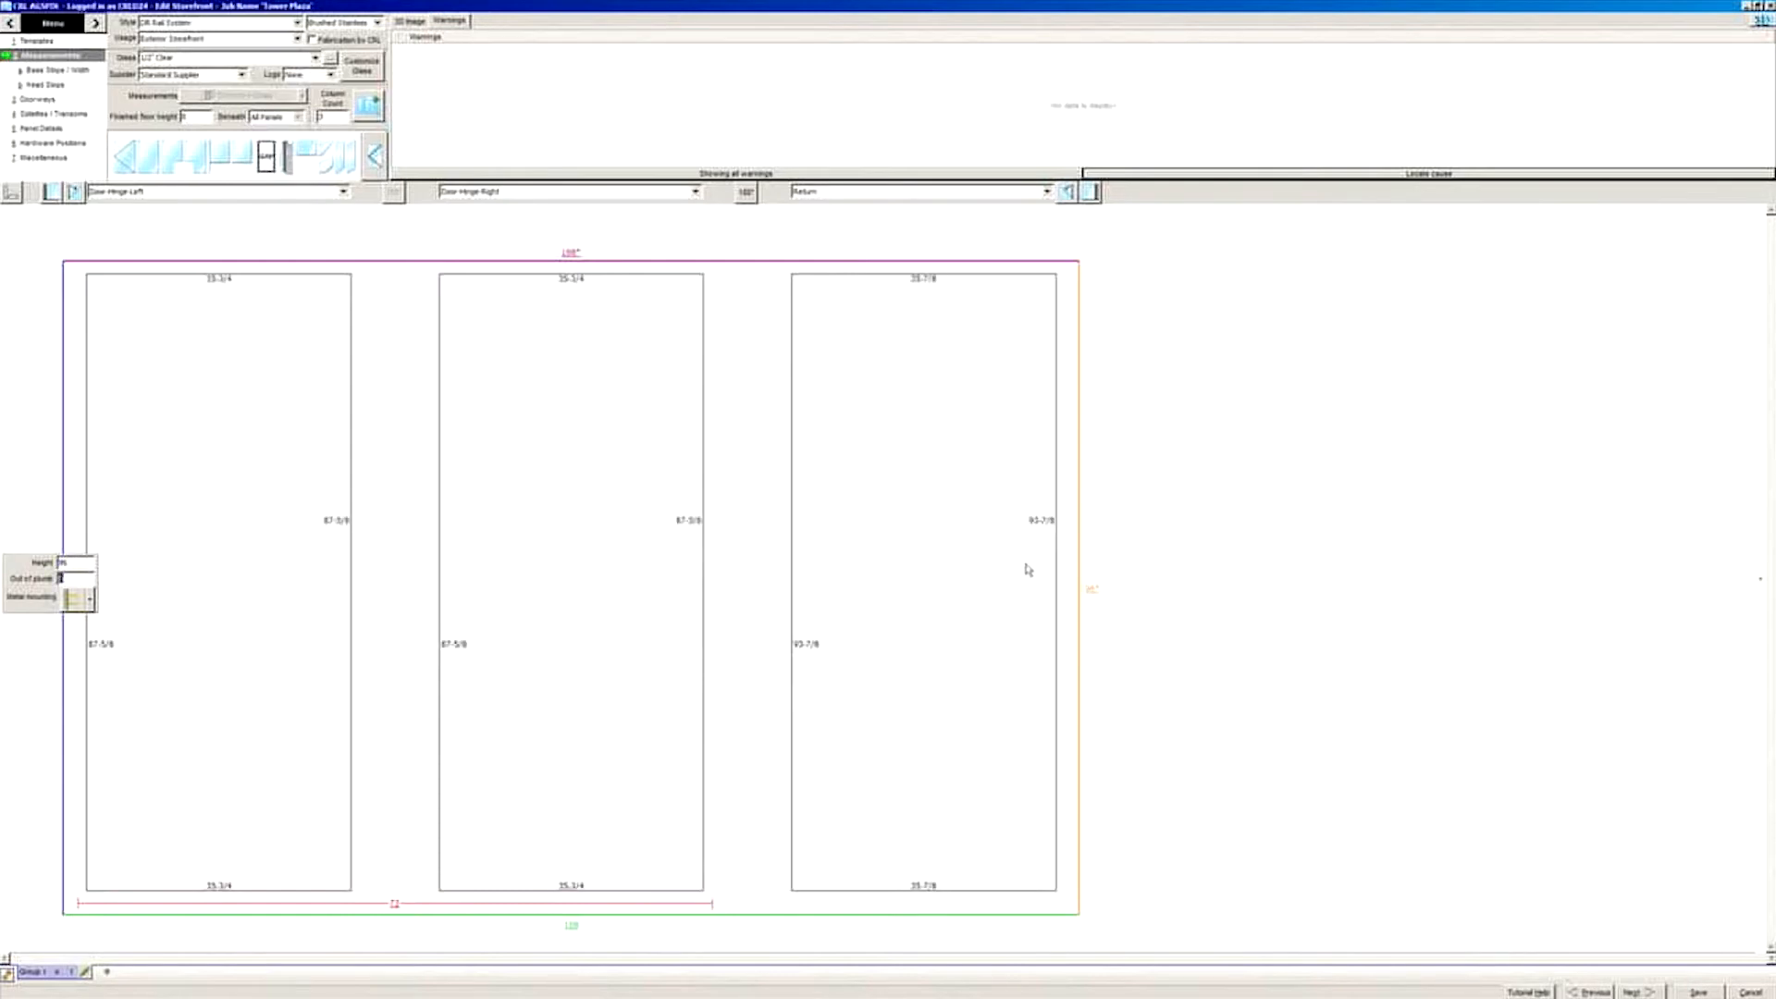
left_click(1226, 336)
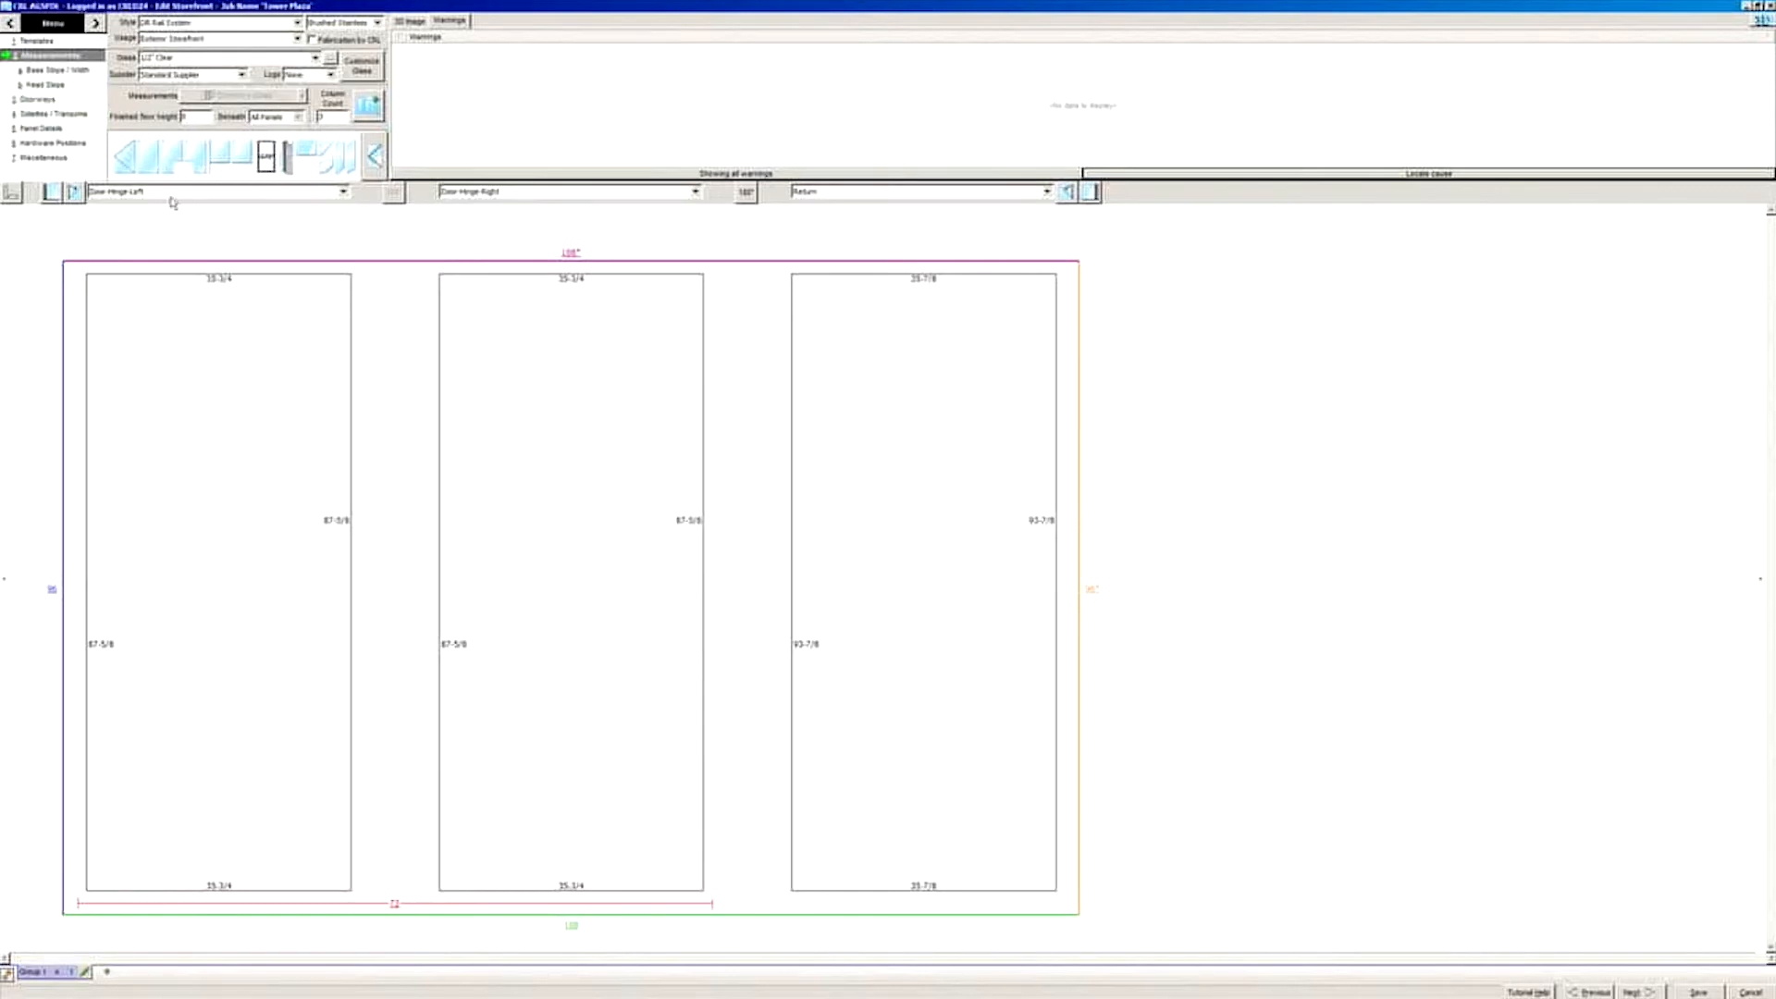
Step: Add a return panel to the left of the double doors and set the overall width to 144 inches
left_click_drag(148, 166, 114, 341)
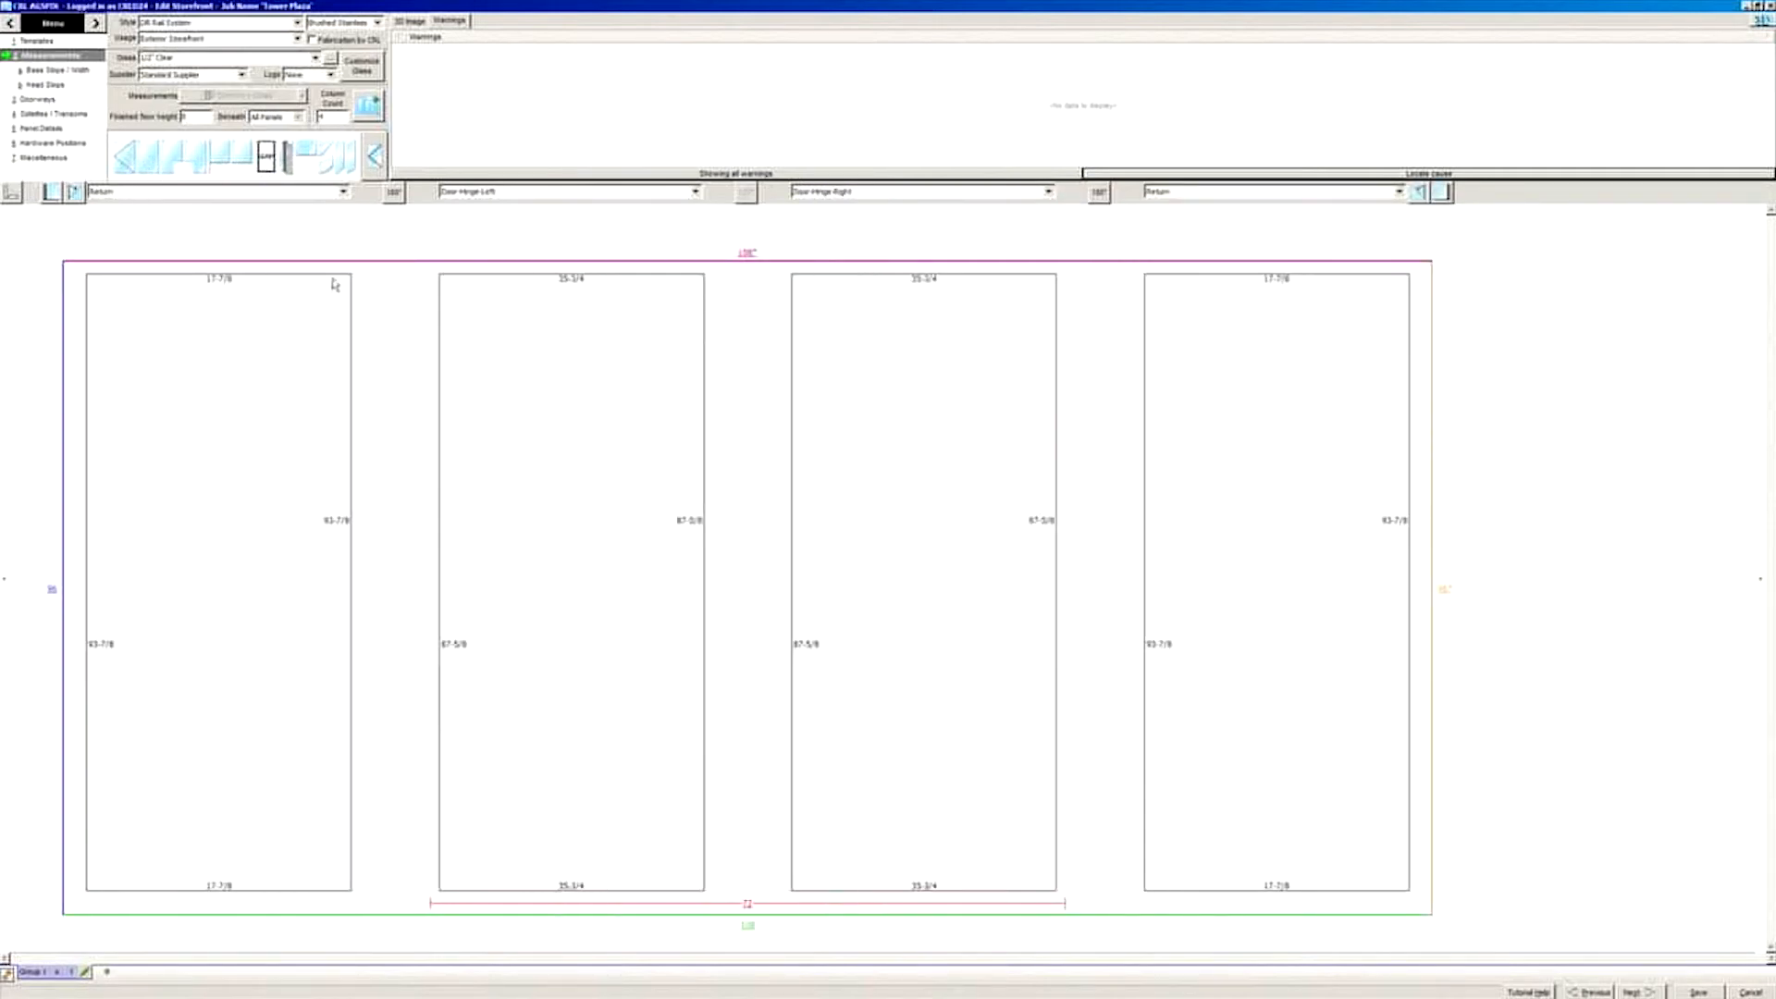
left_click(411, 22)
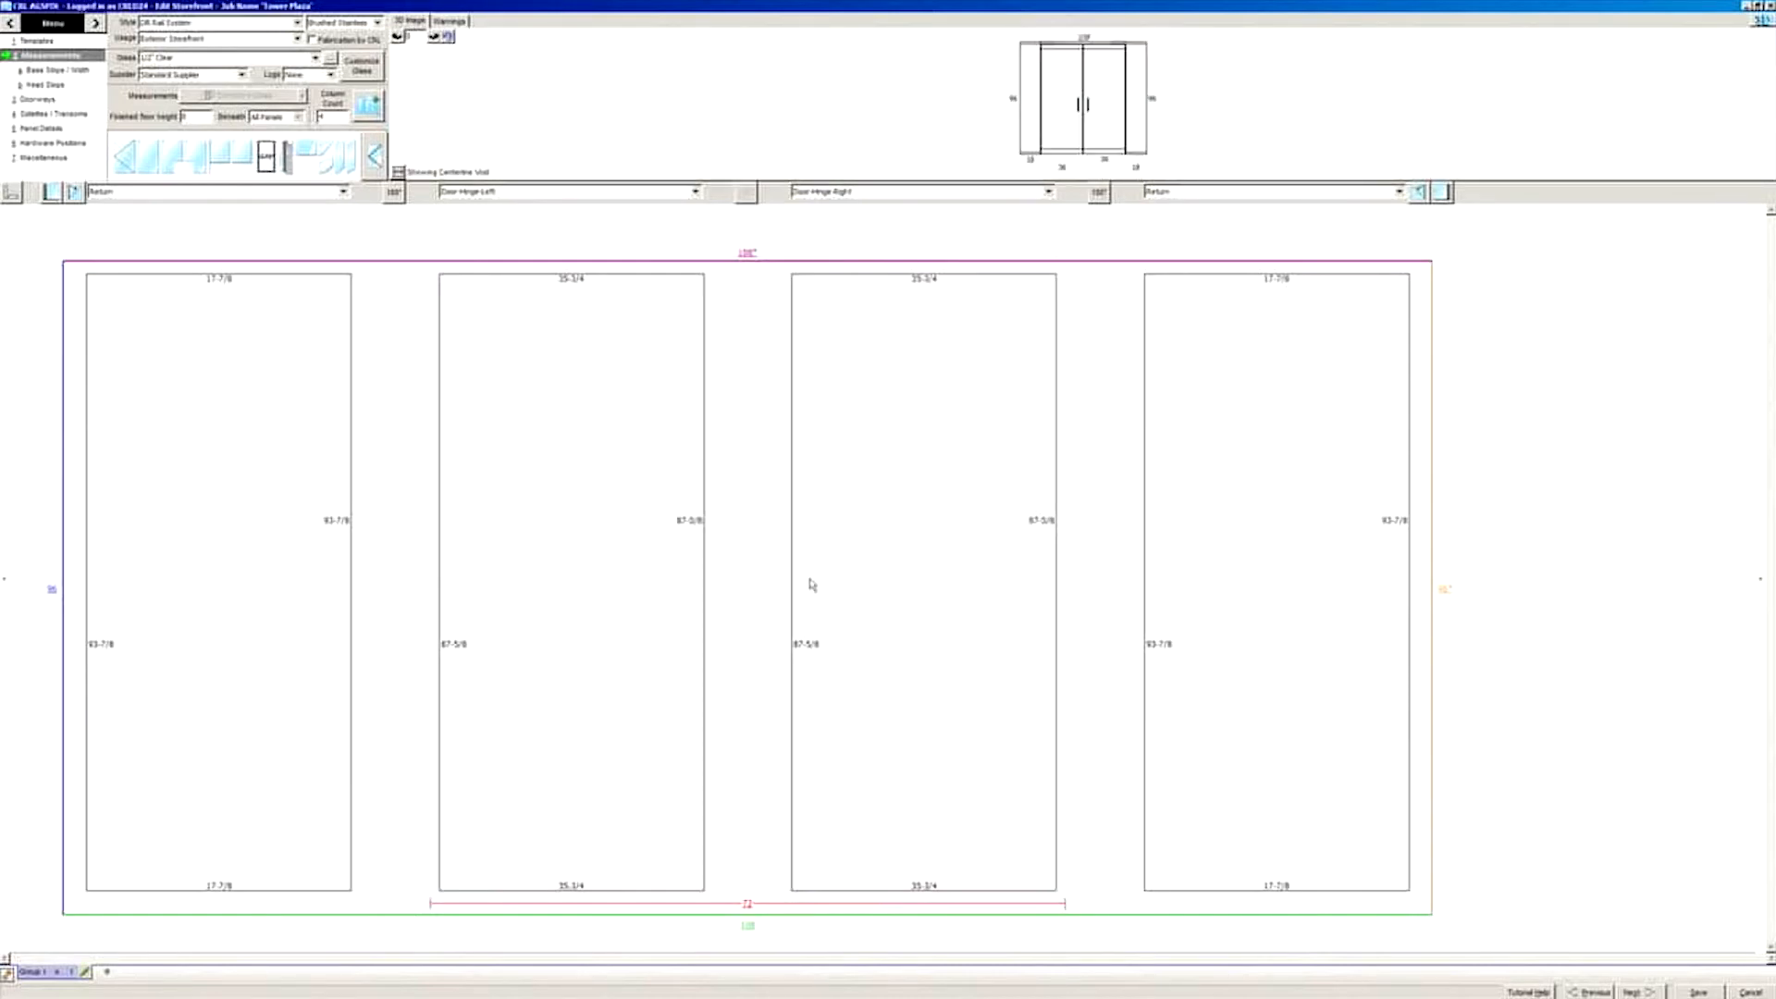
left_click(750, 928)
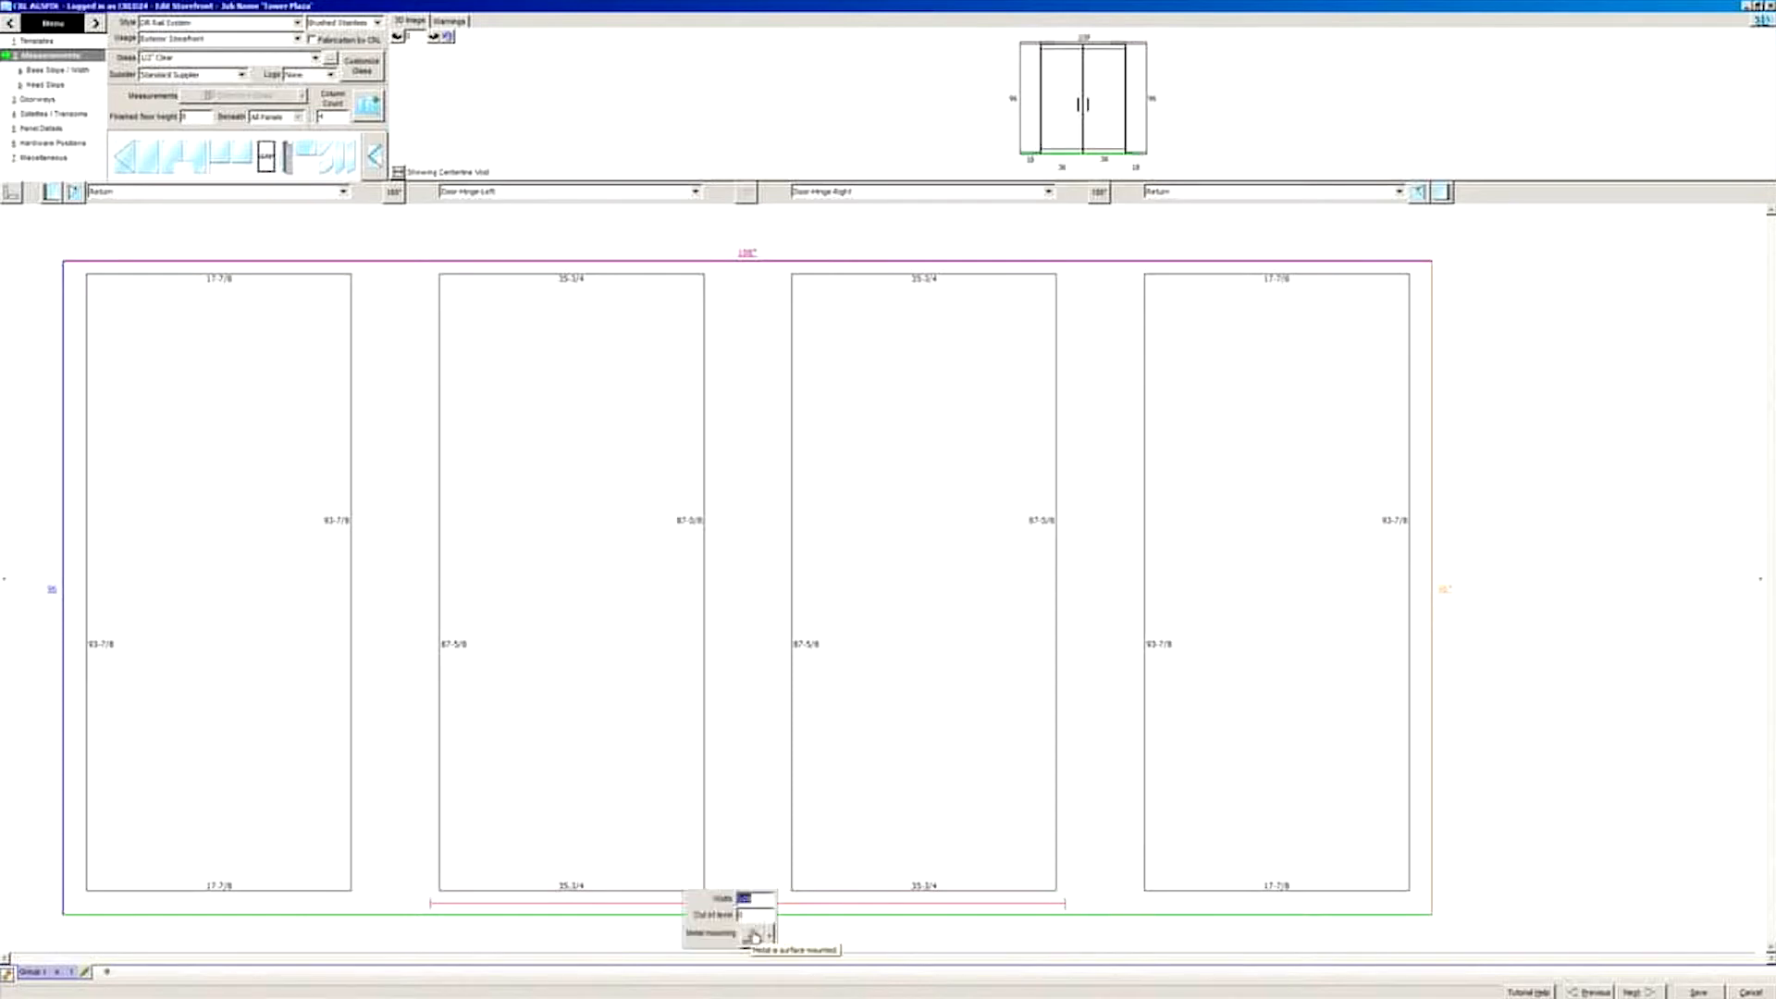
type("24")
key("Tab")
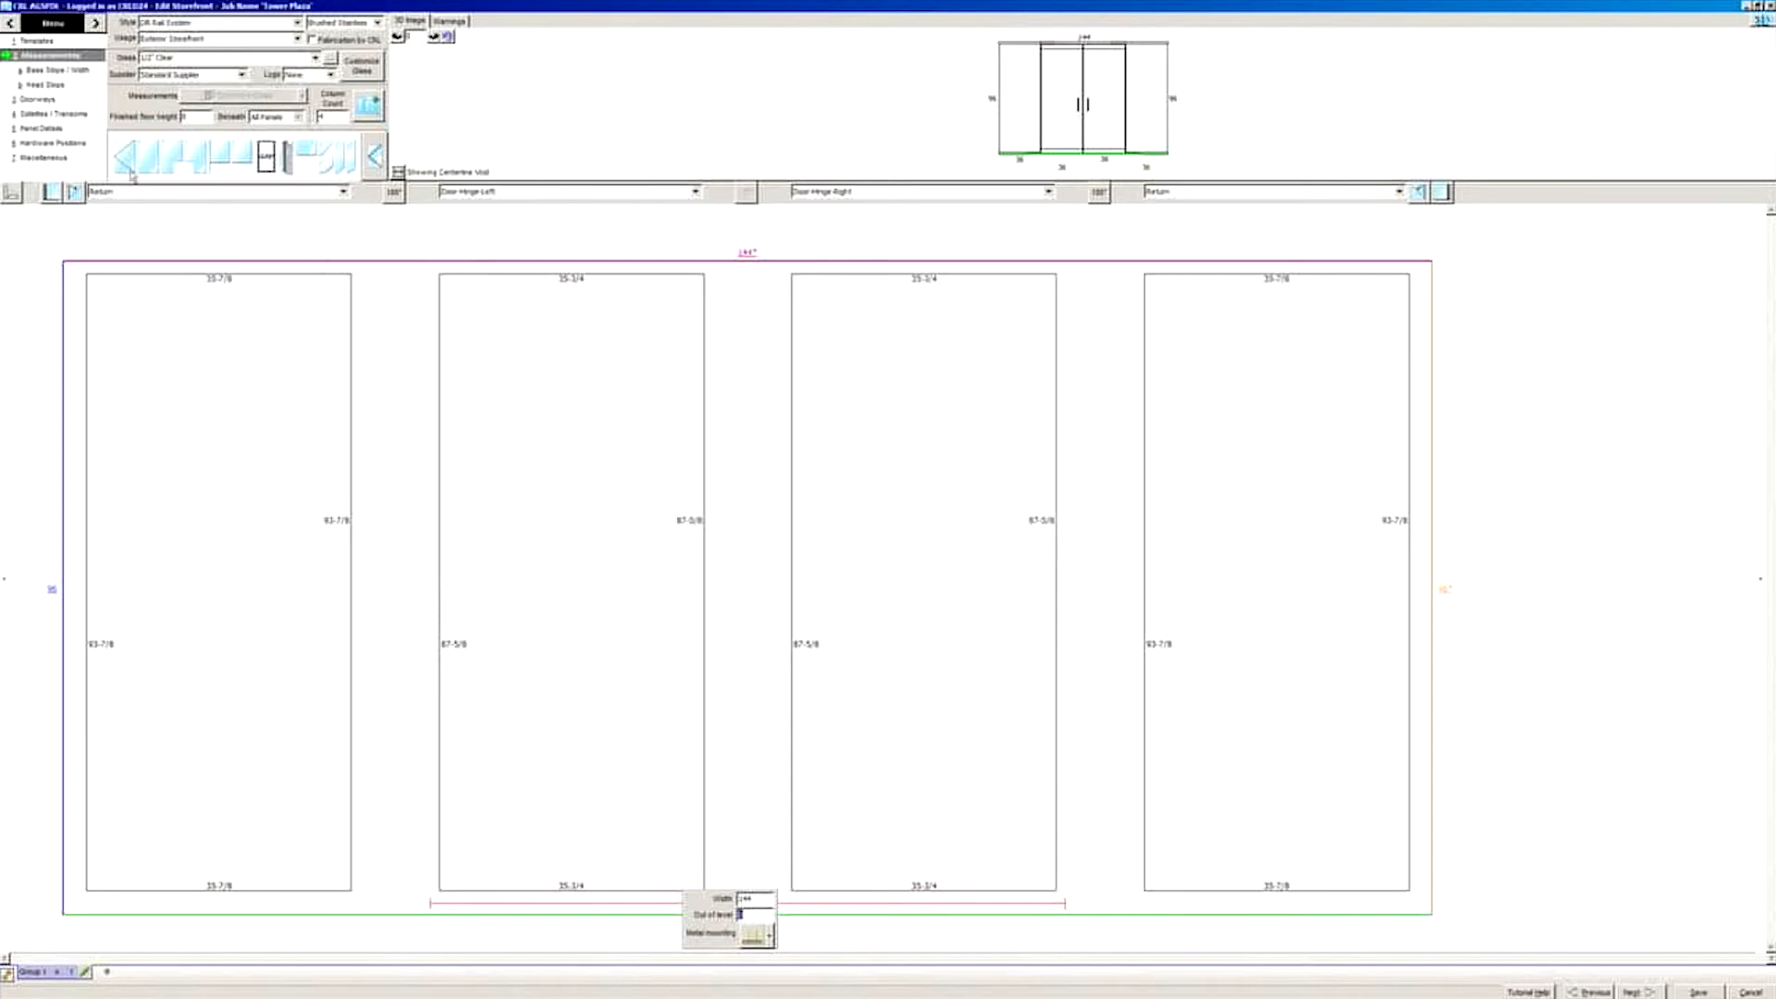
Step: In the doorway settings, try door style A/P, return the style to P and set the swing to In/Out
left_click(39, 99)
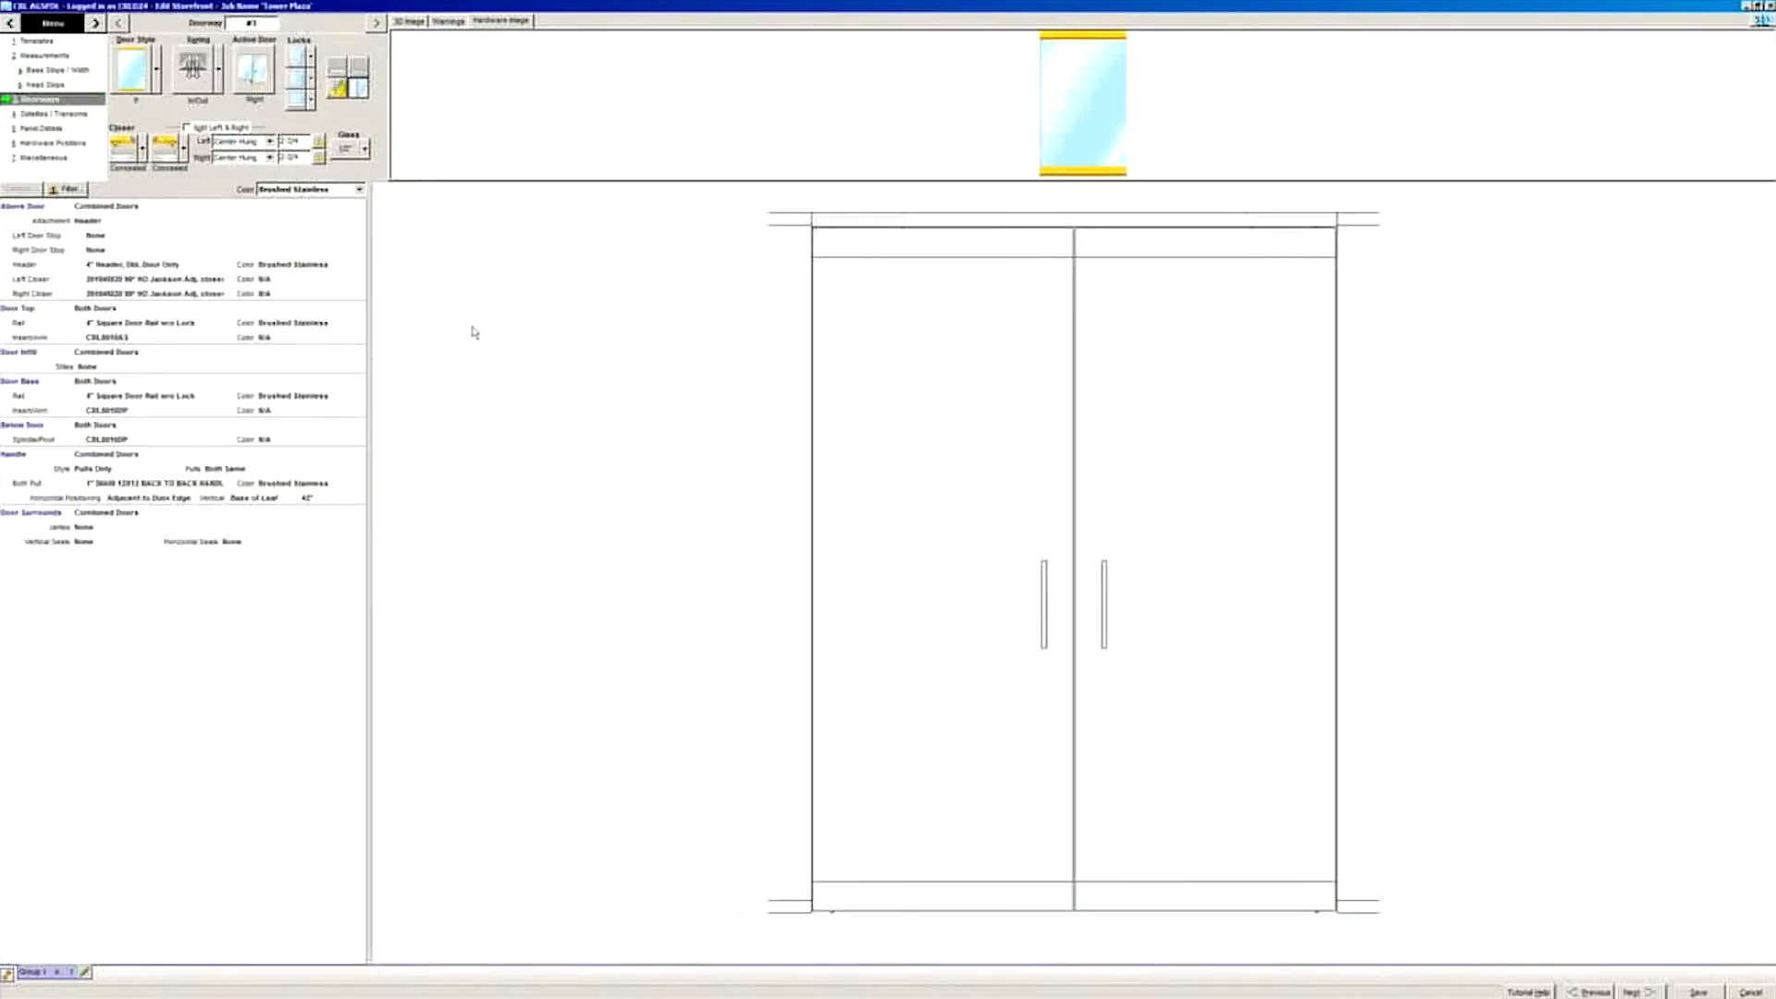
left_click(157, 83)
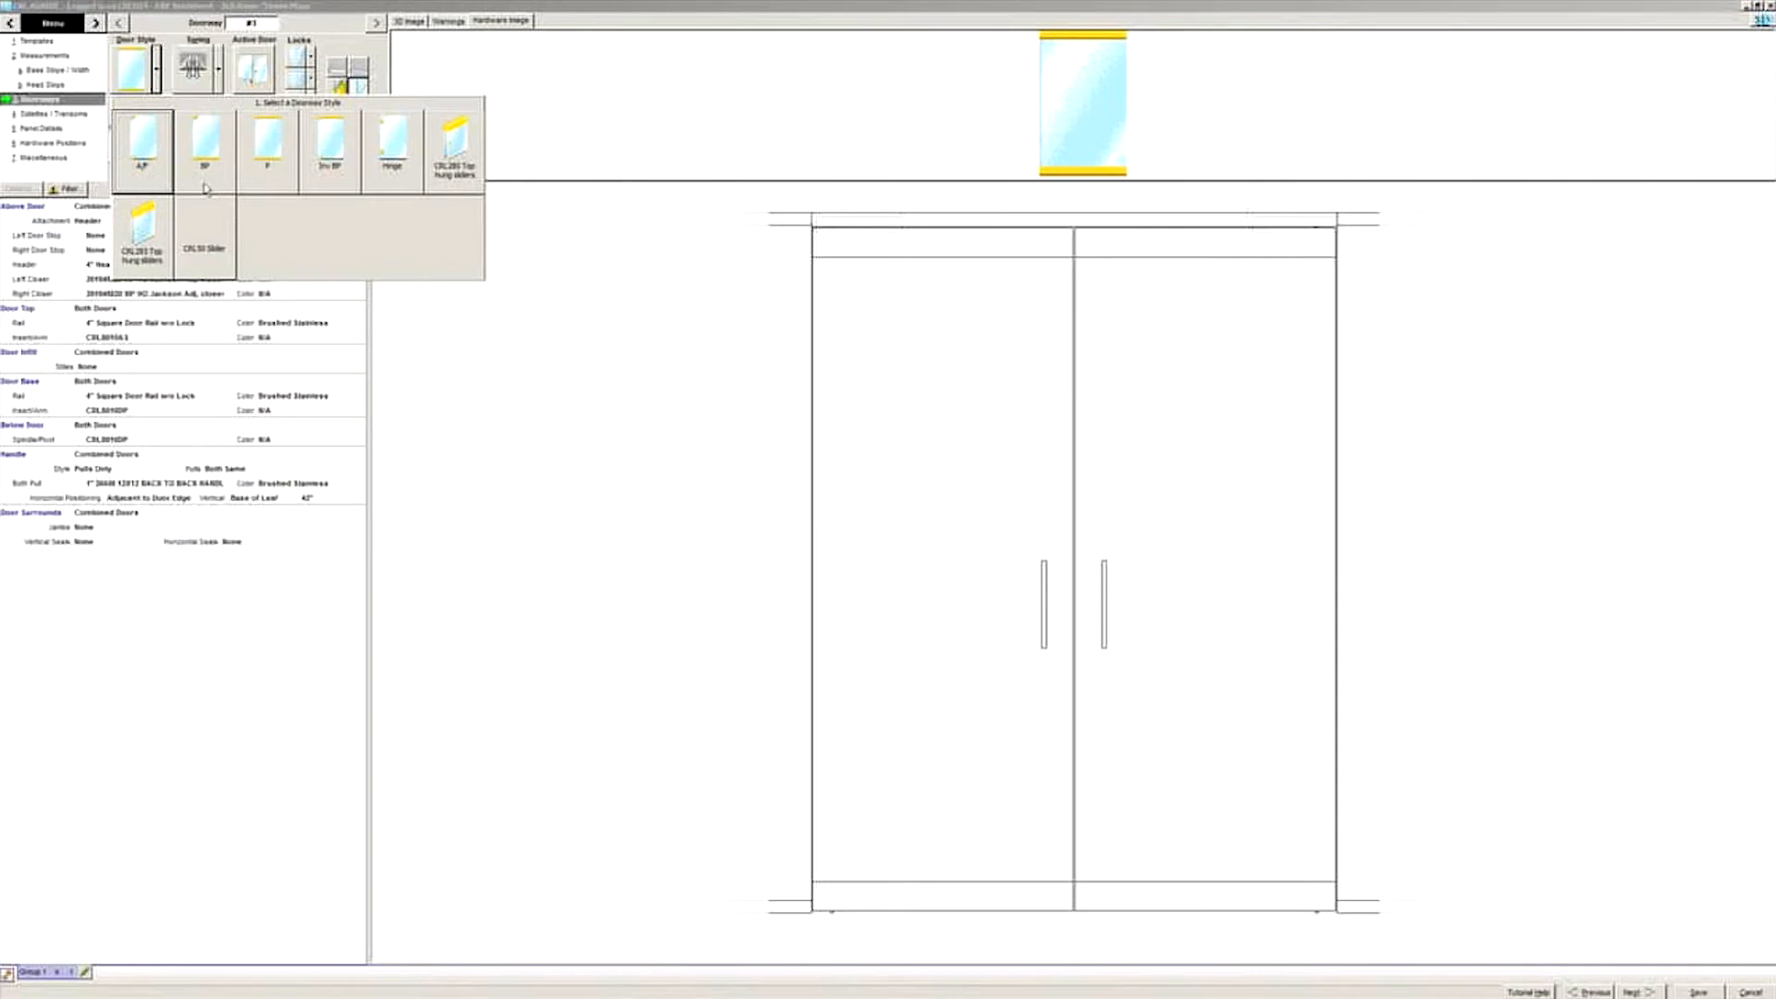
left_click(139, 162)
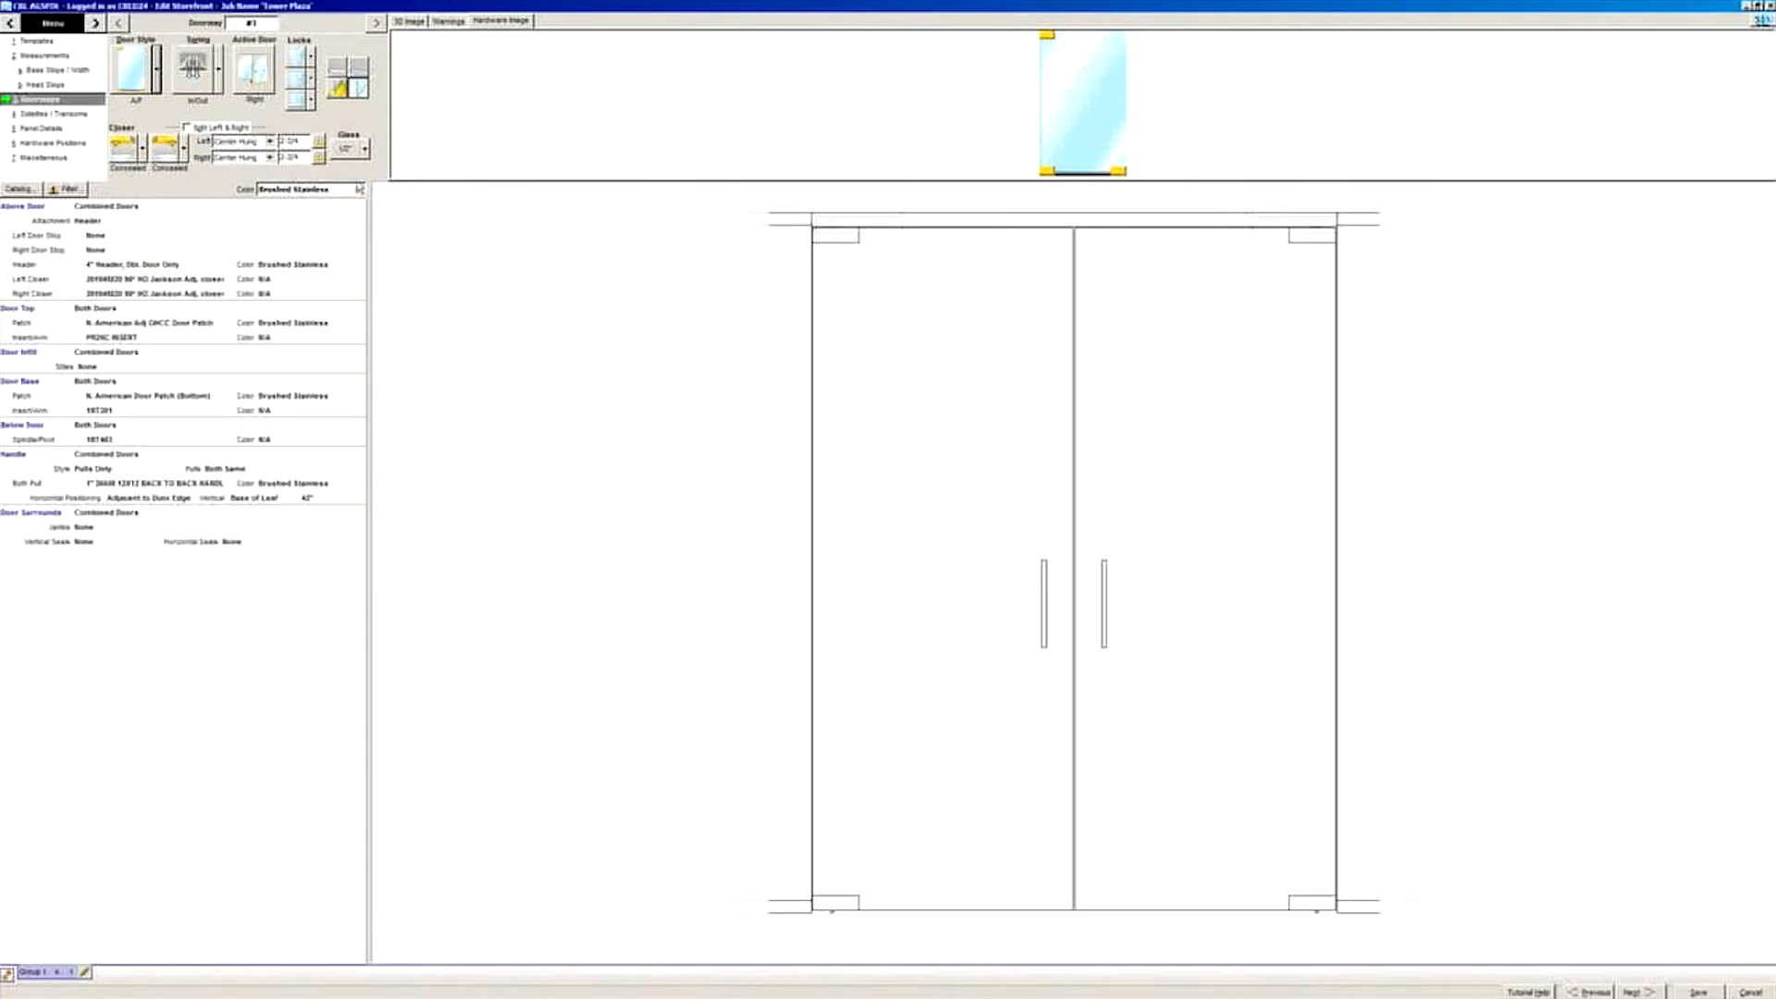
left_click(157, 72)
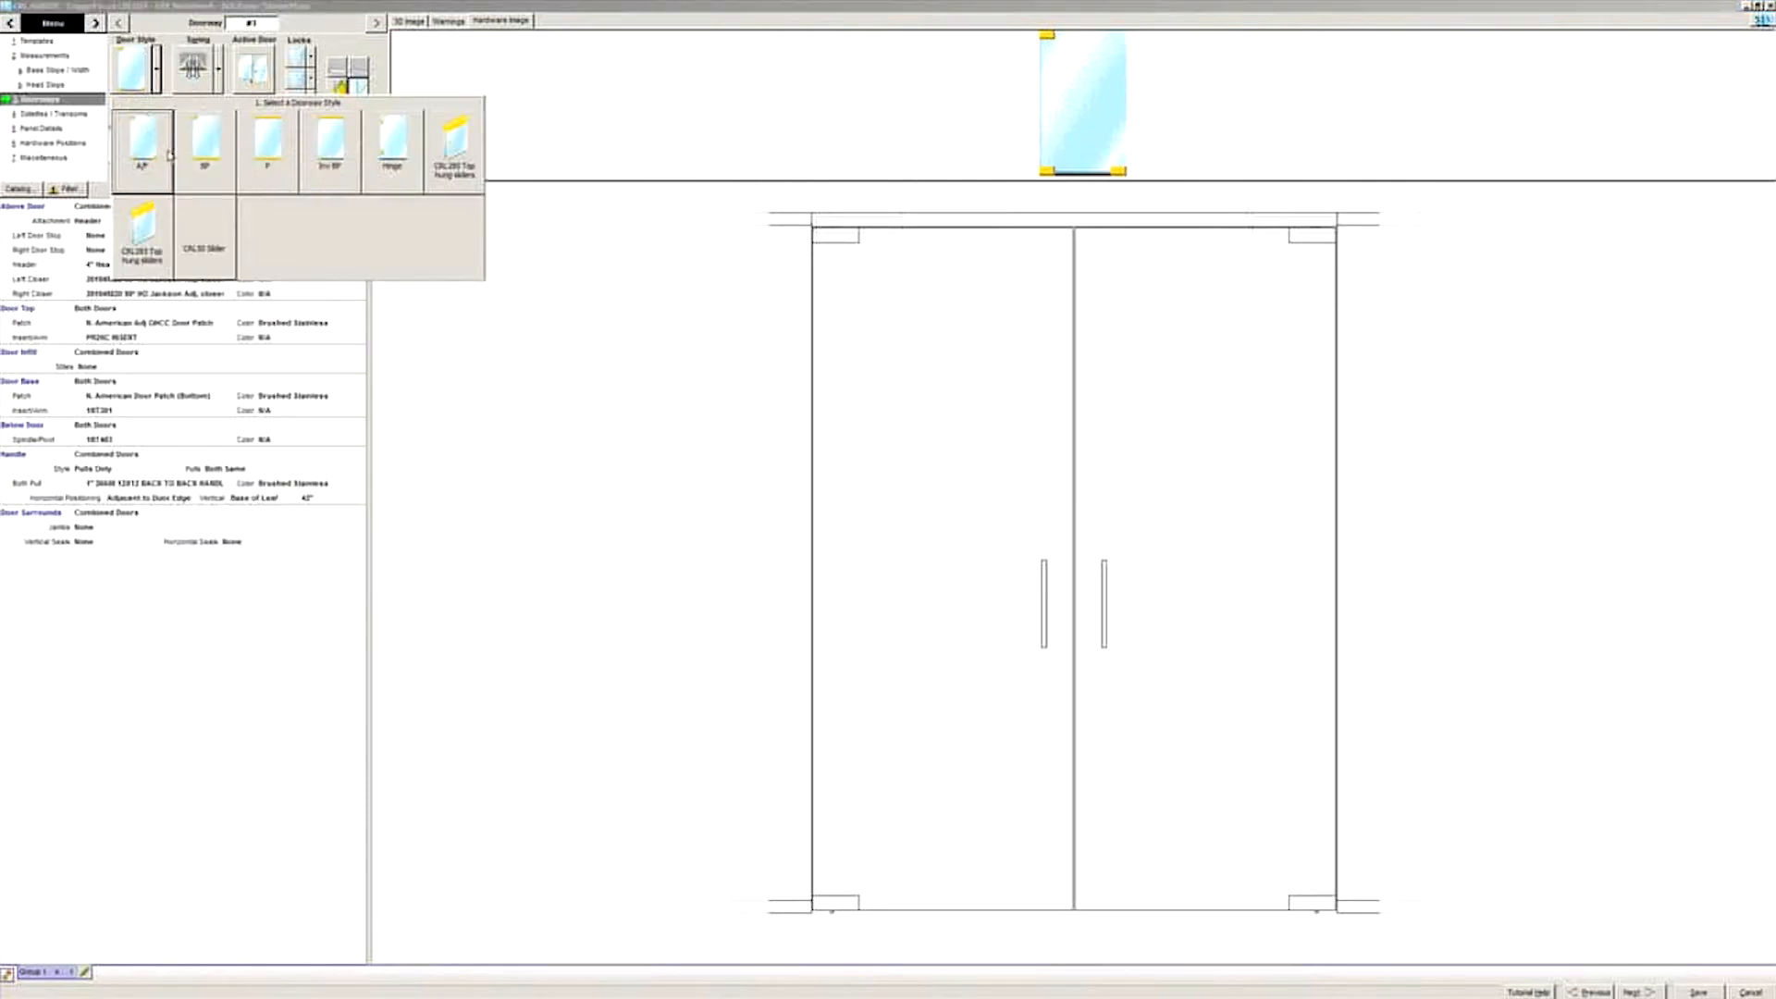
left_click(250, 171)
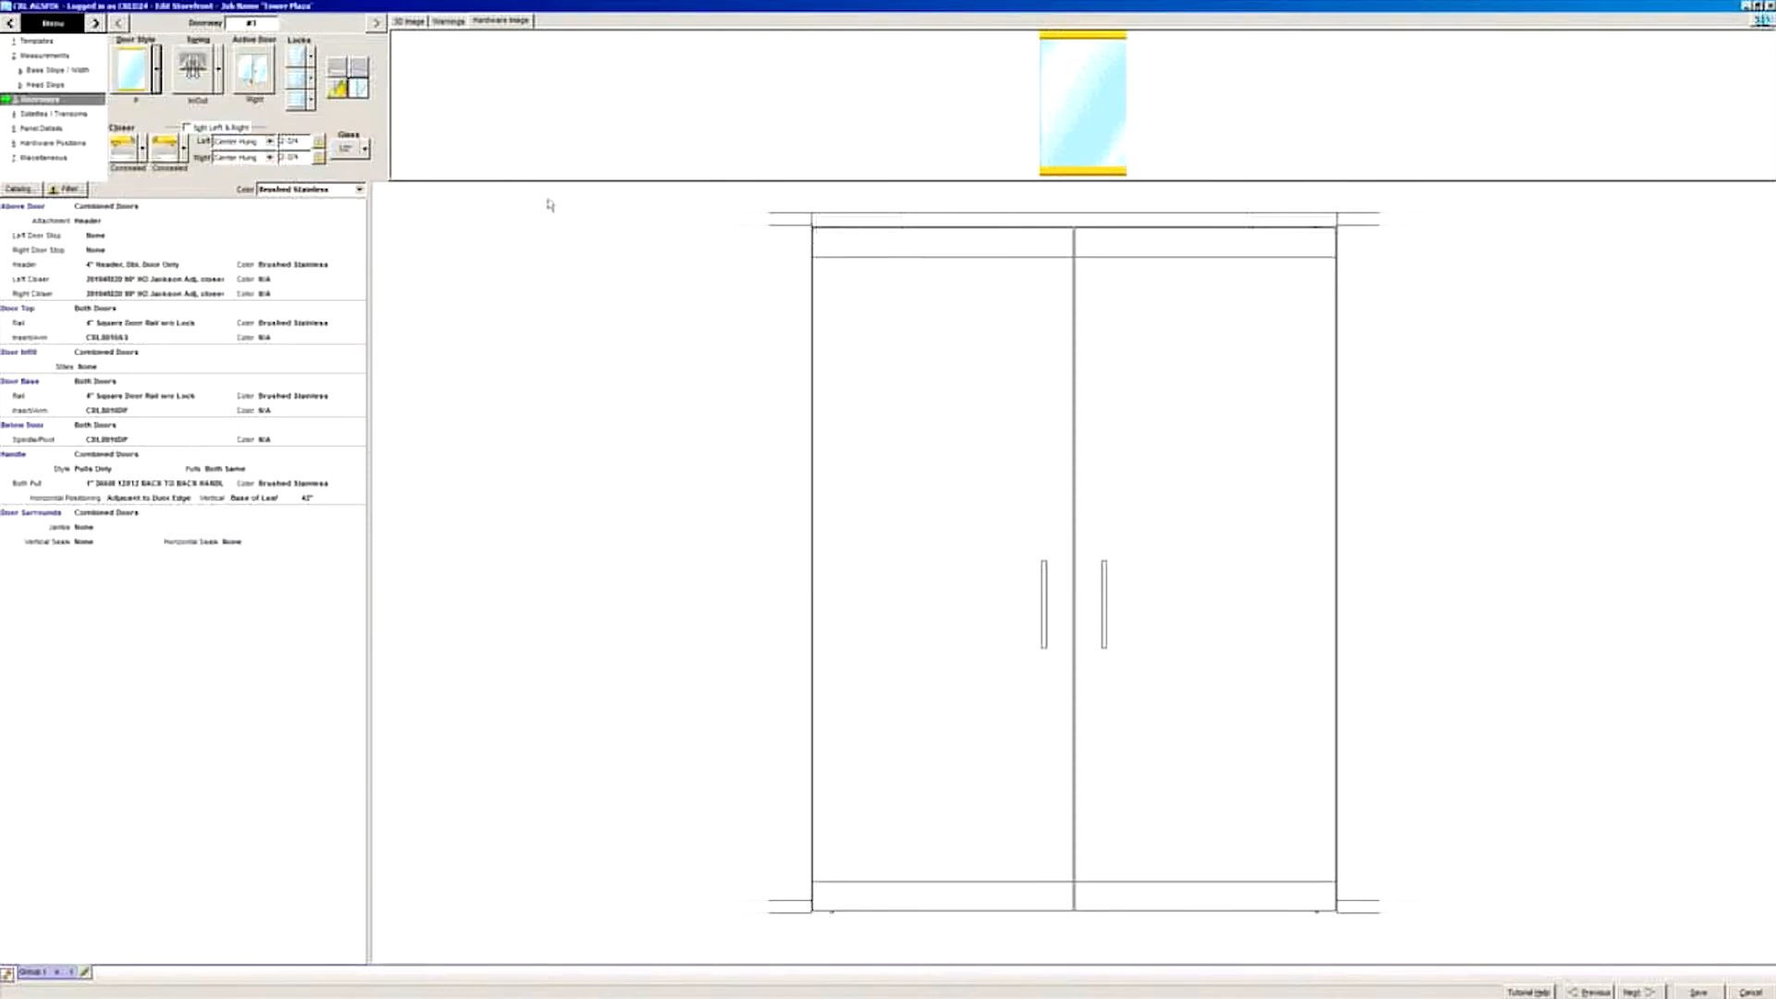
left_click(219, 83)
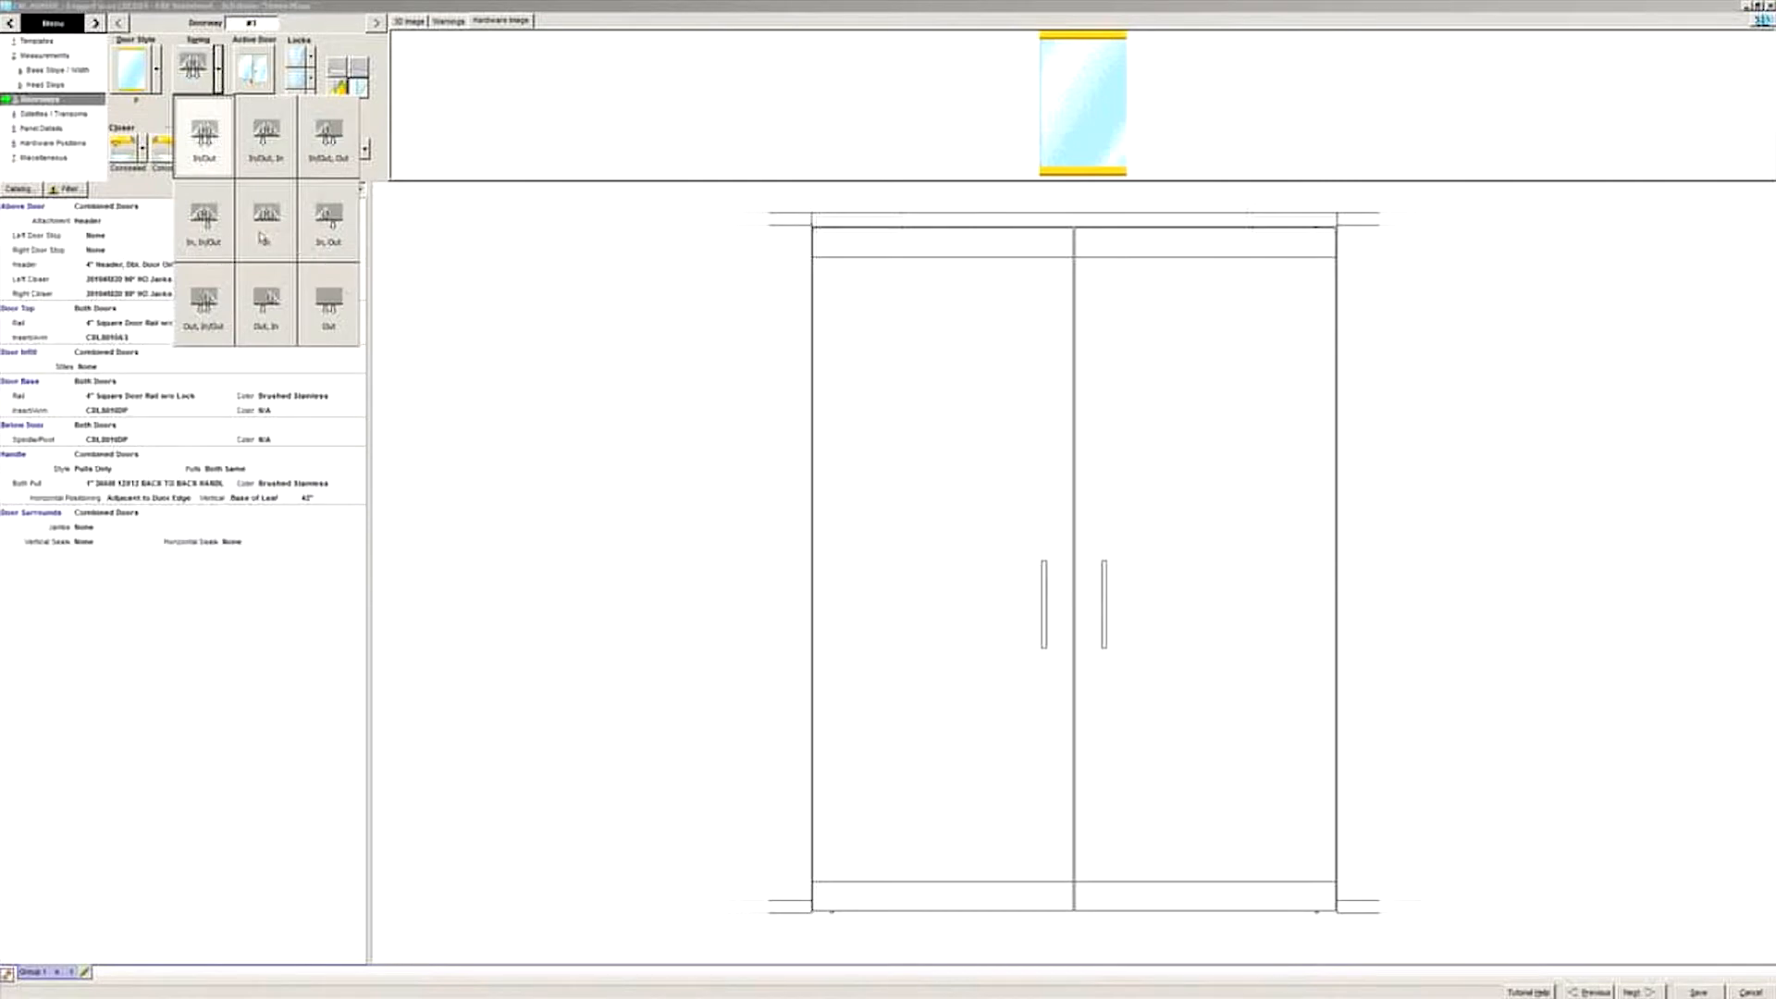
left_click(211, 167)
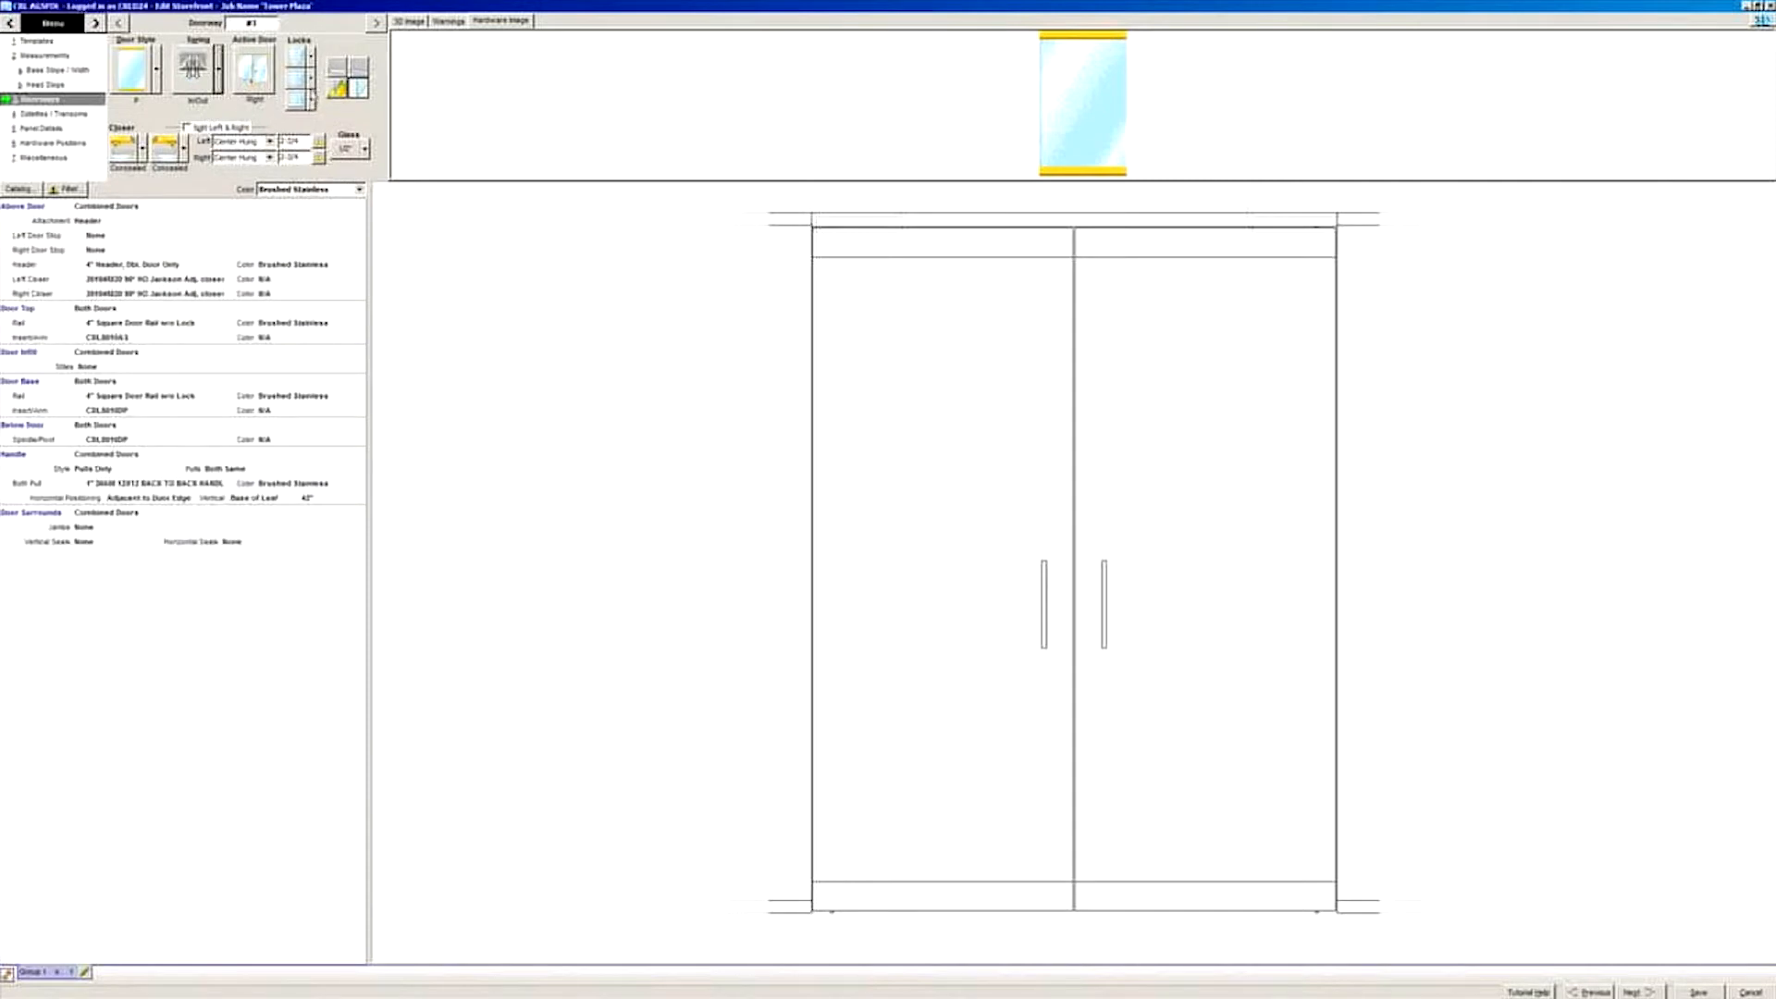
Step: Check the lock options for the door tops and add locks at the base of both doors
left_click(313, 61)
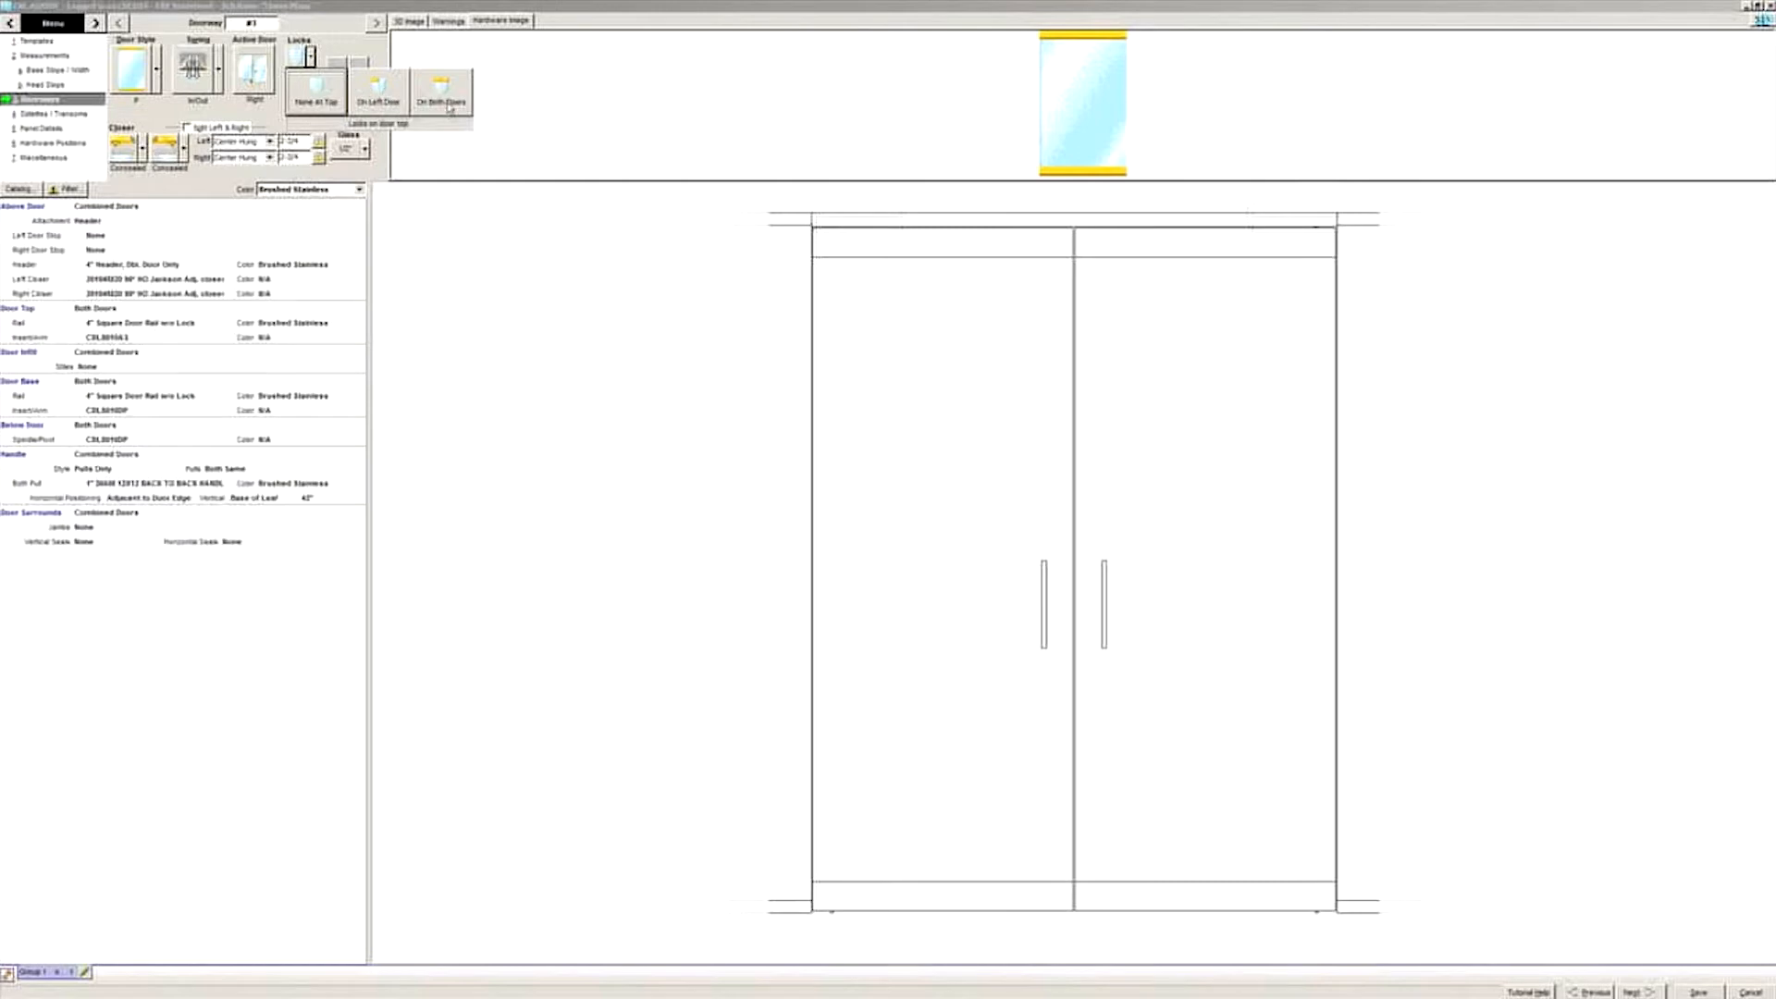
left_click(357, 57)
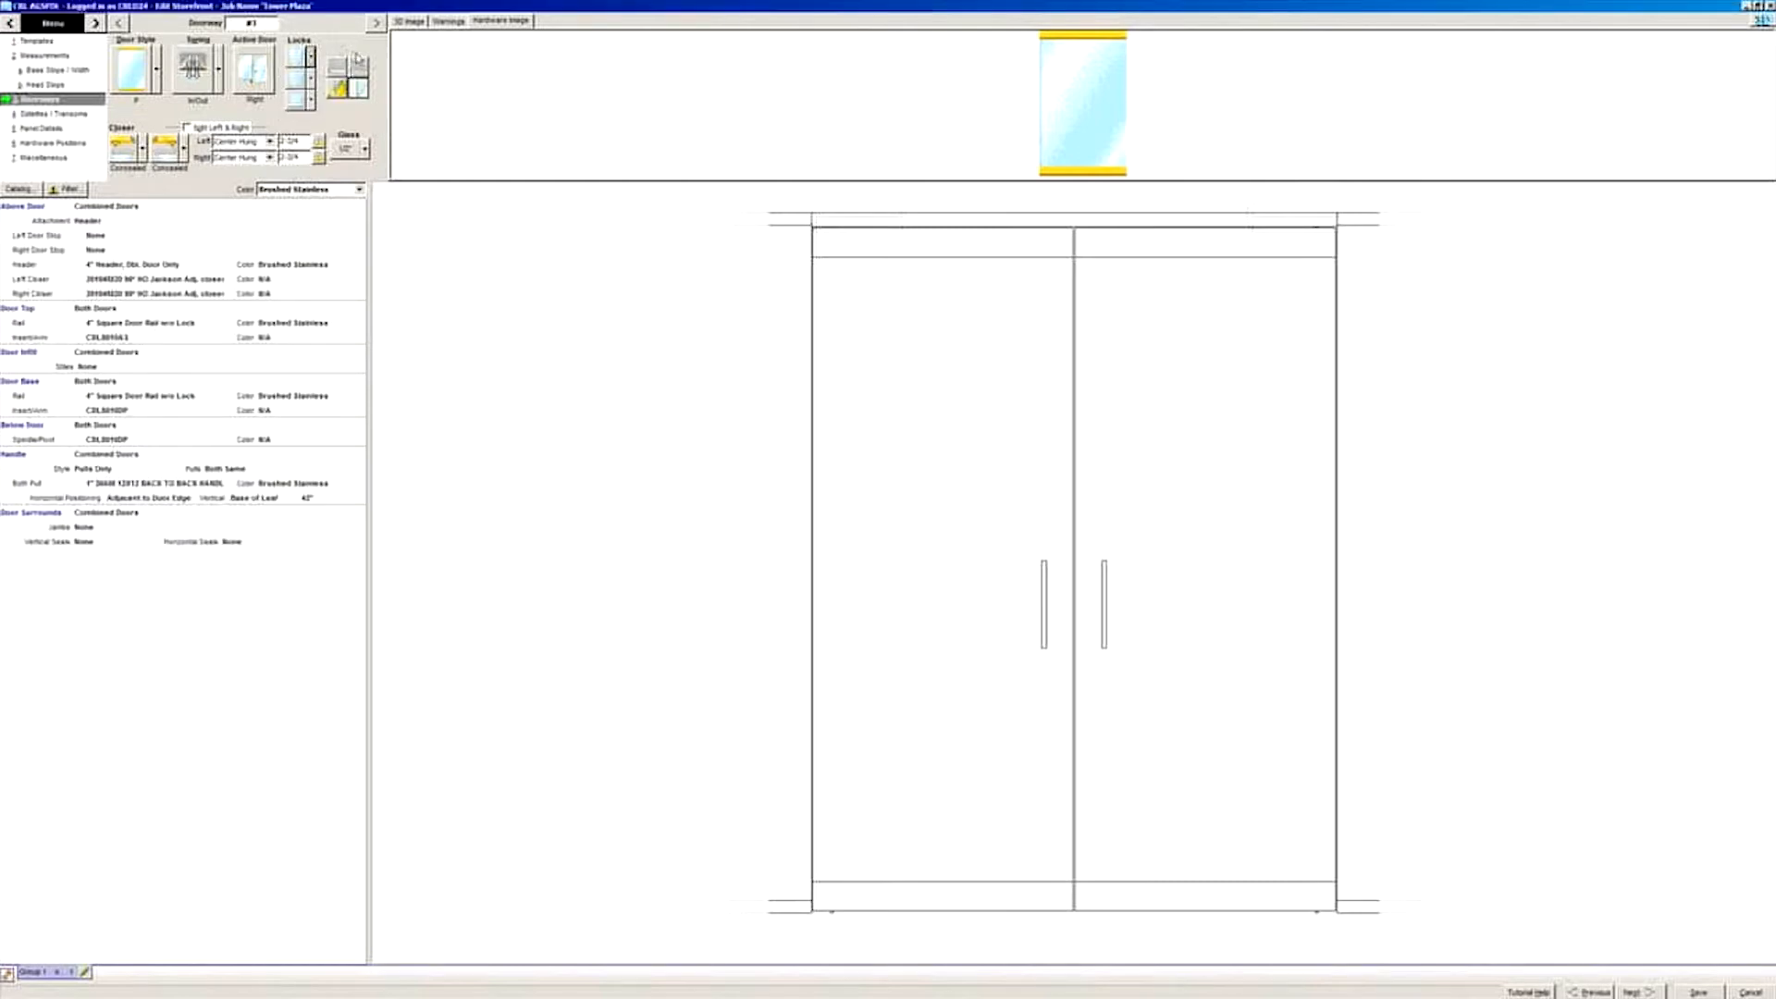
left_click(312, 100)
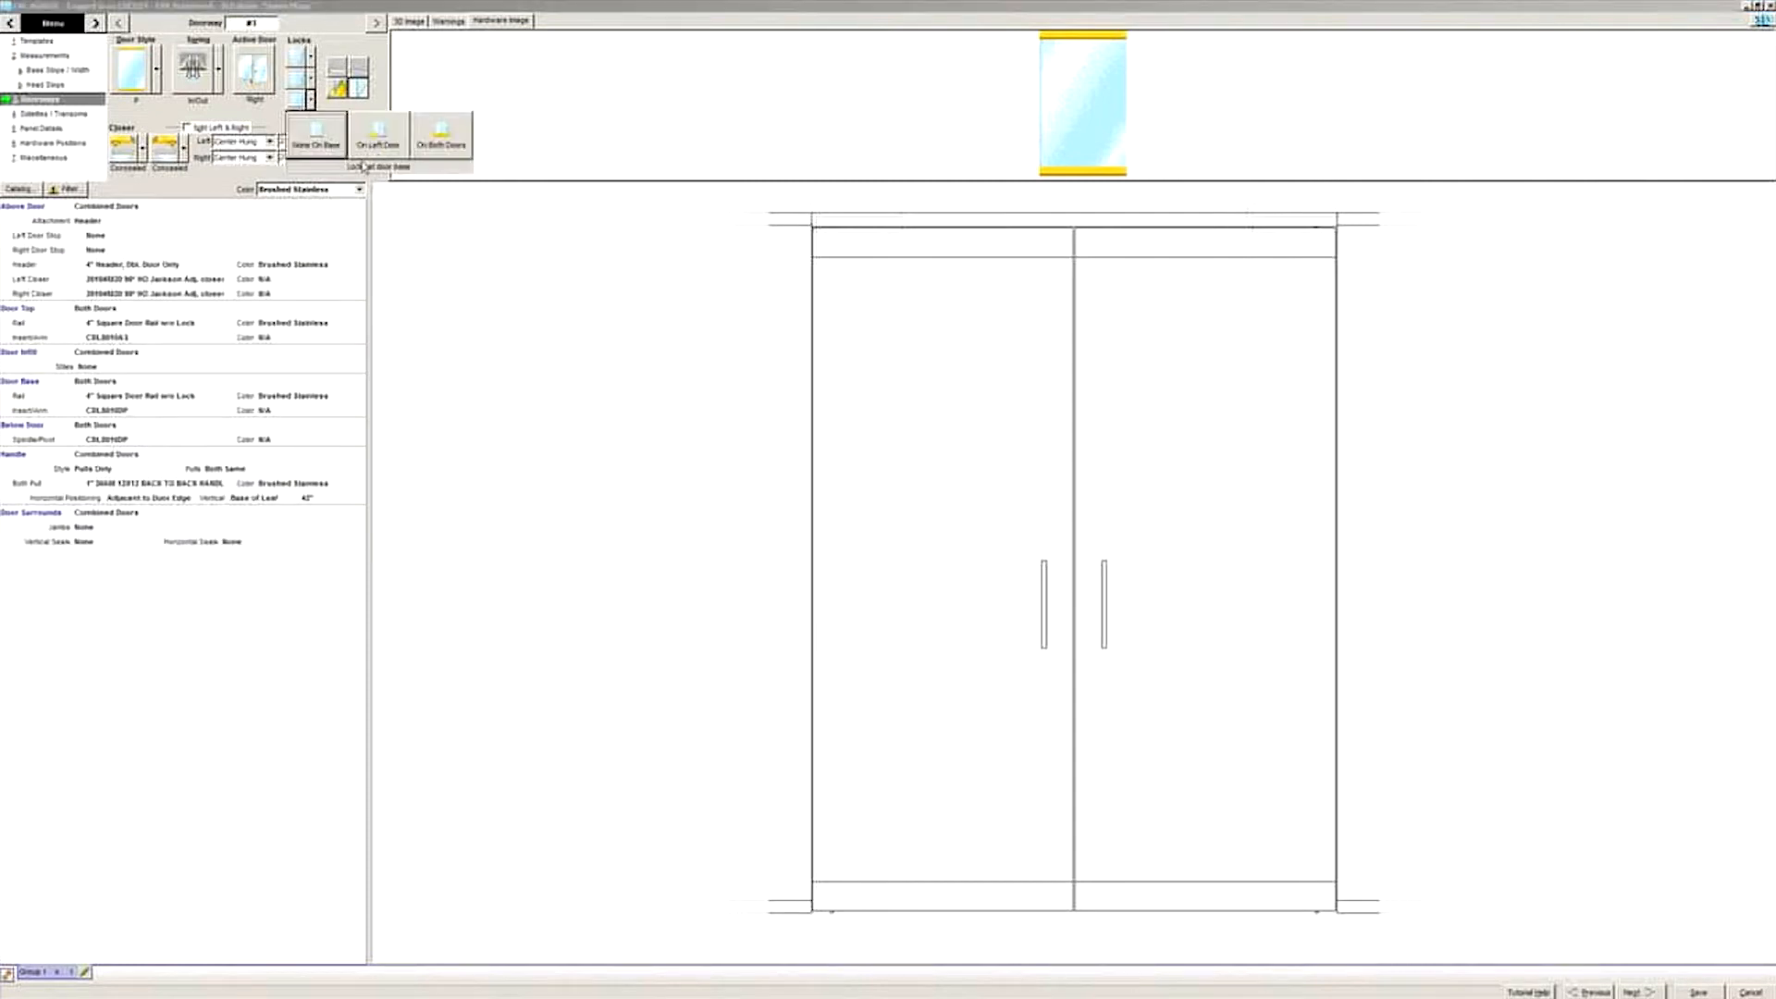
left_click(433, 146)
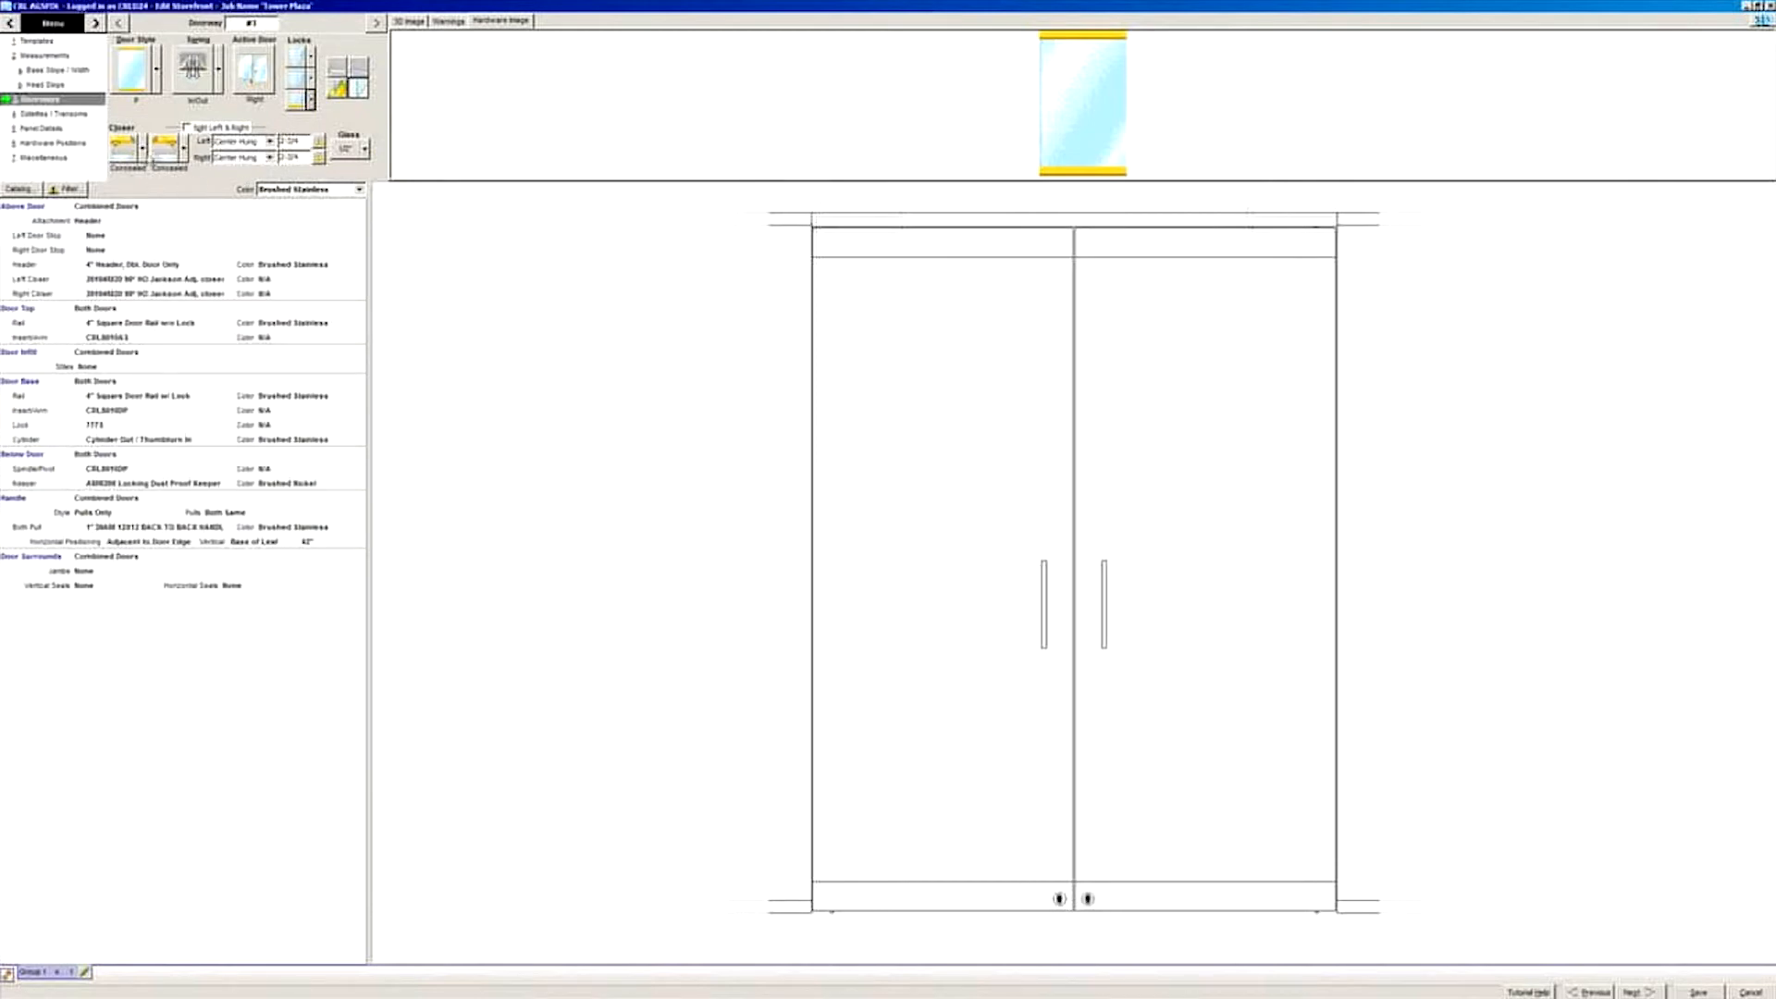
Step: Change the door closers to Floor and set the header to NH2 Header, Dbl. Door Stock
left_click(143, 148)
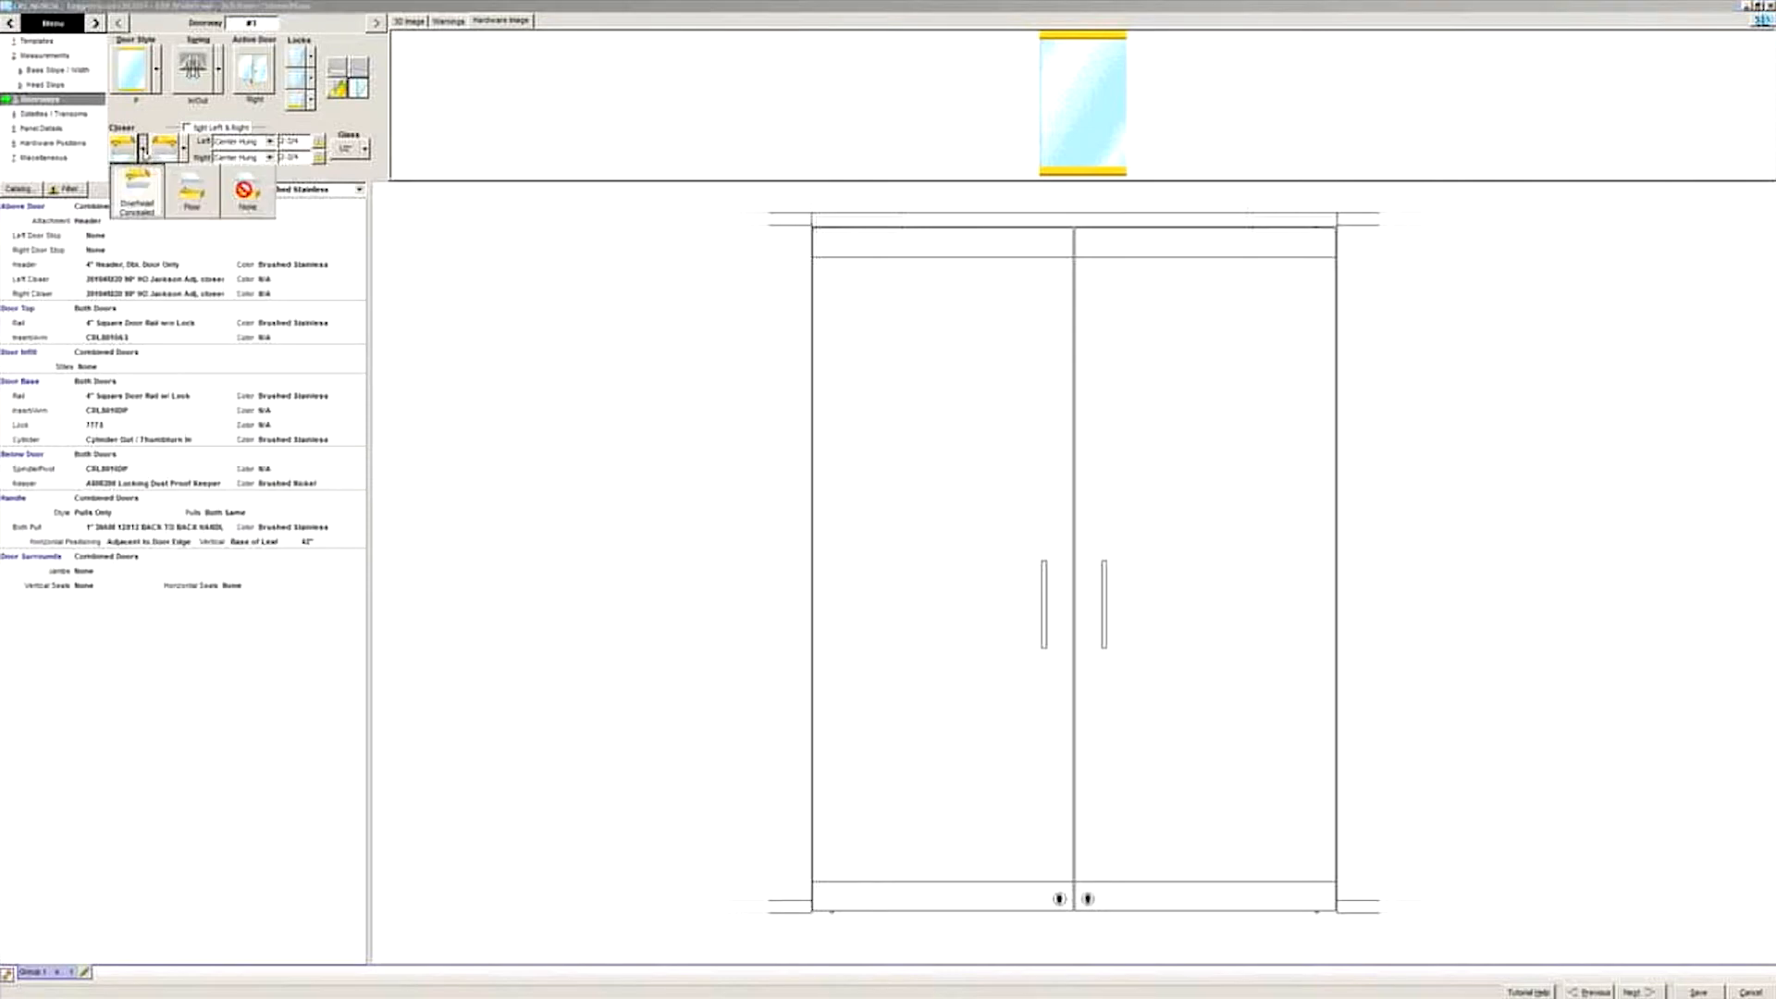
left_click(196, 200)
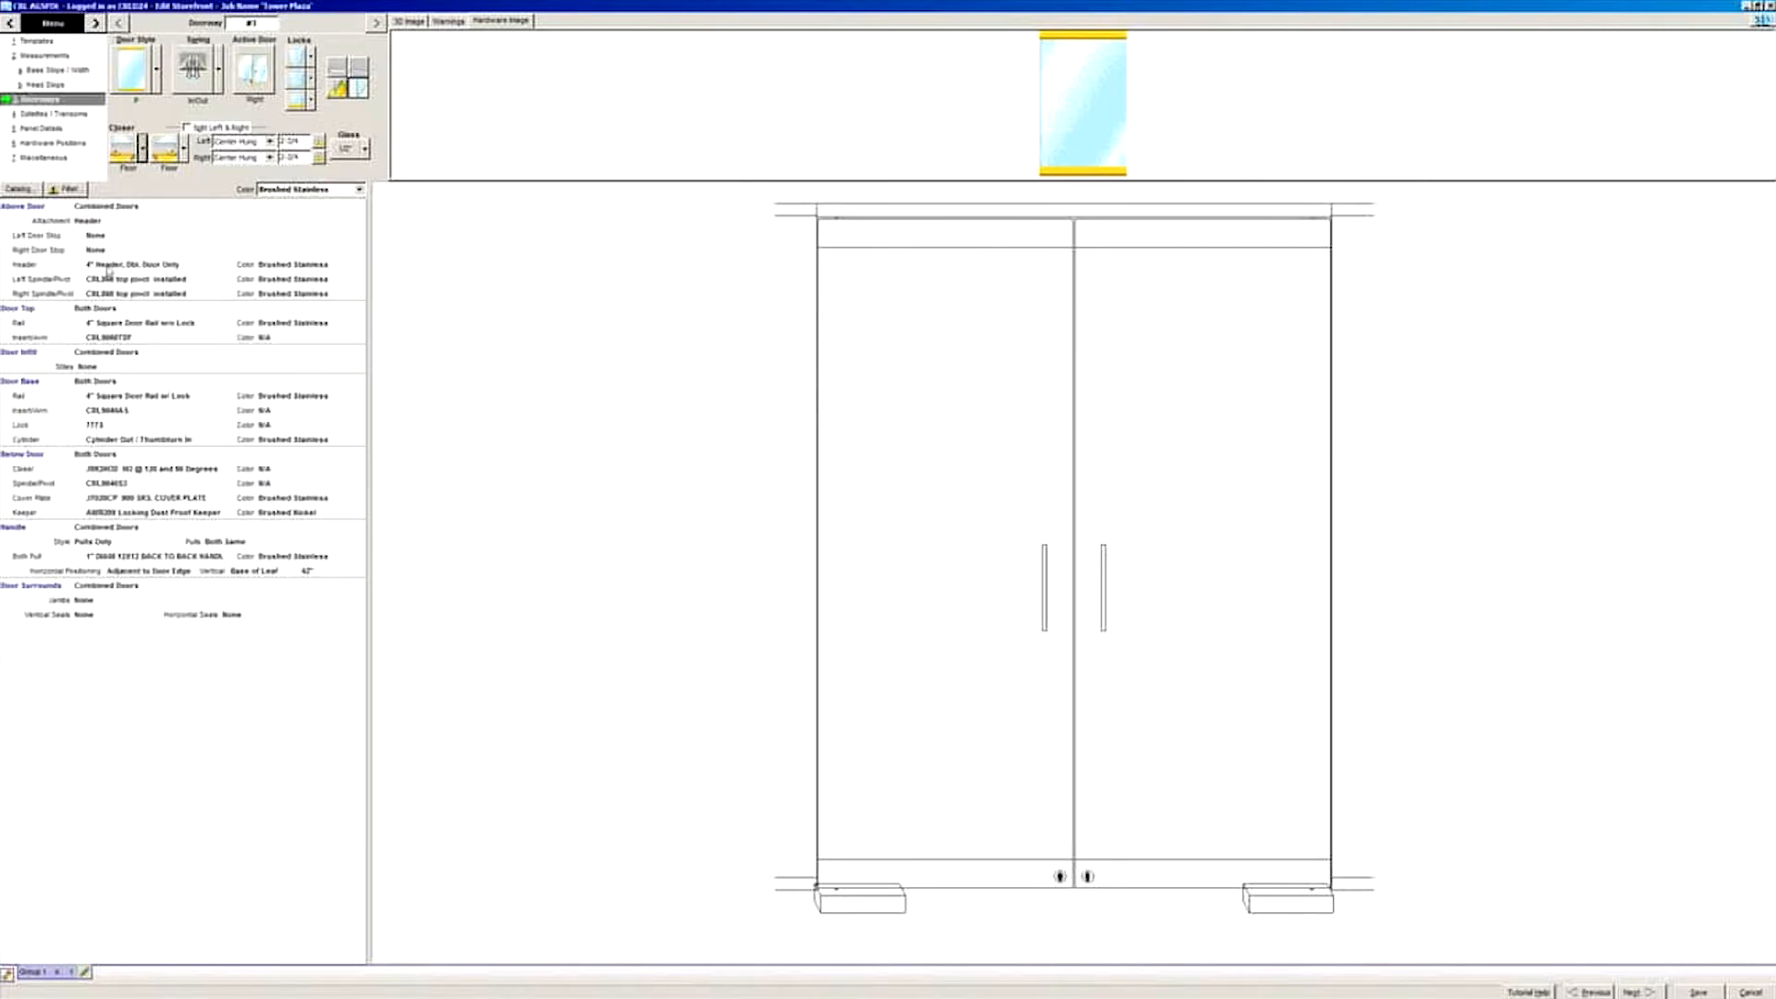
left_click(153, 268)
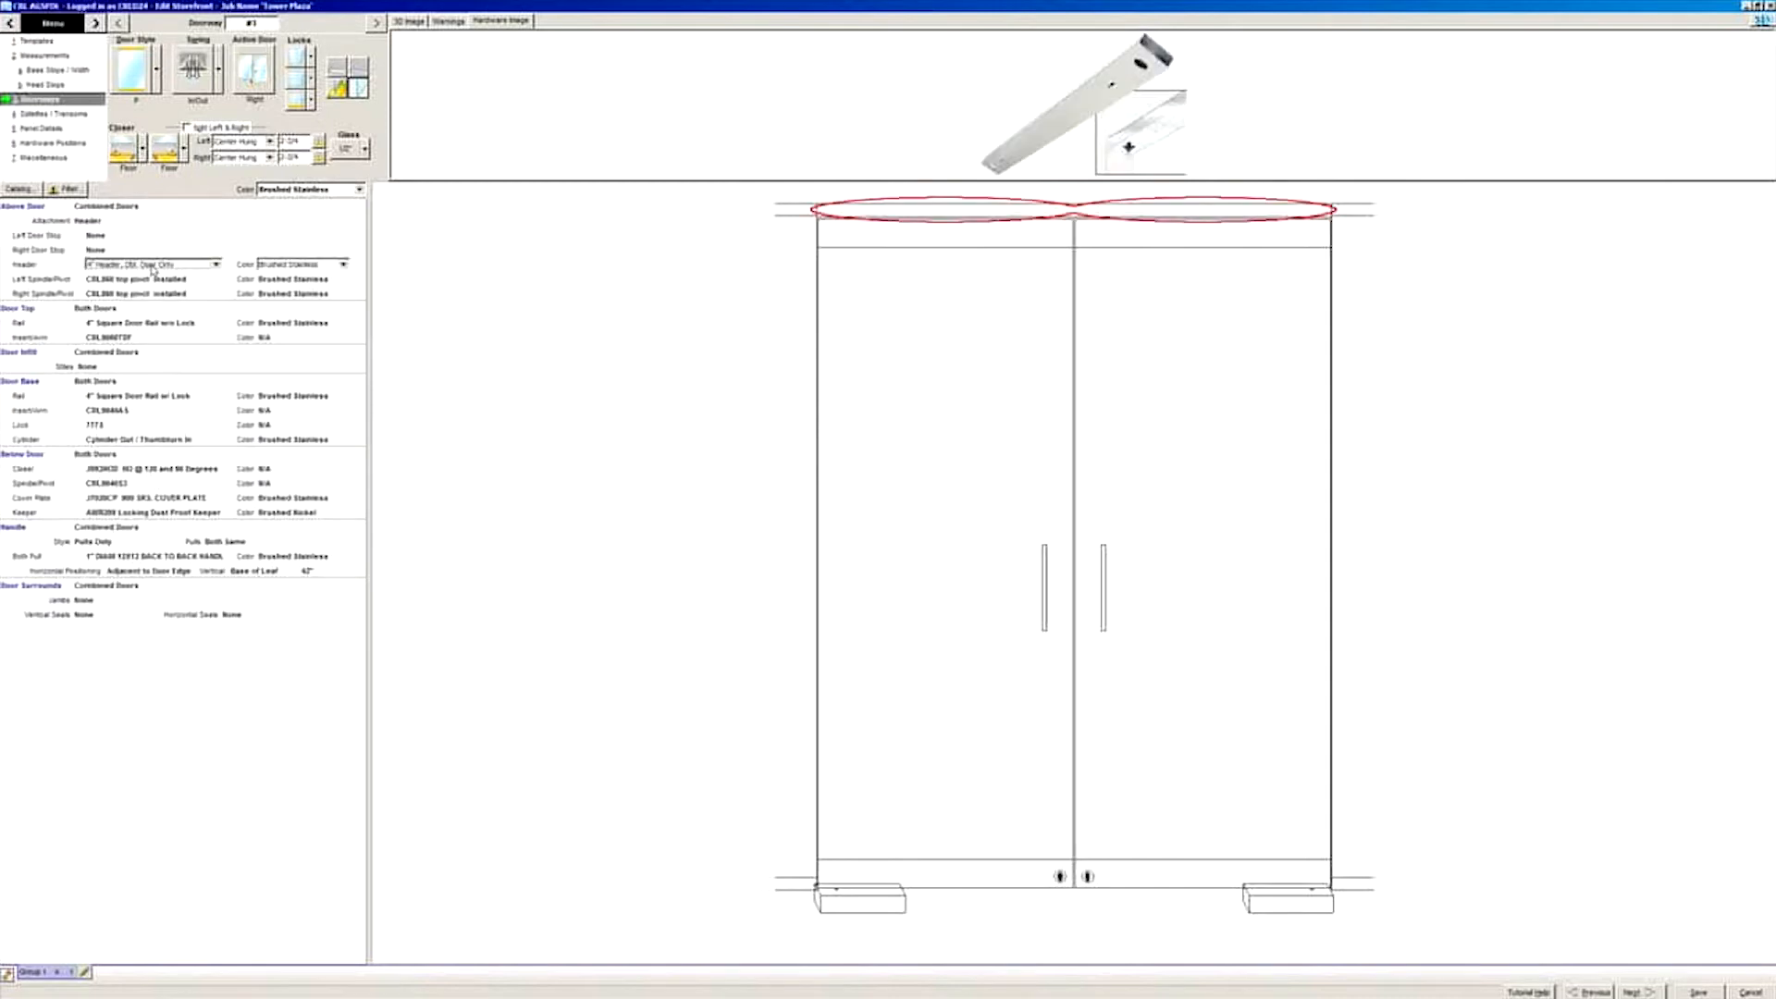
left_click(215, 264)
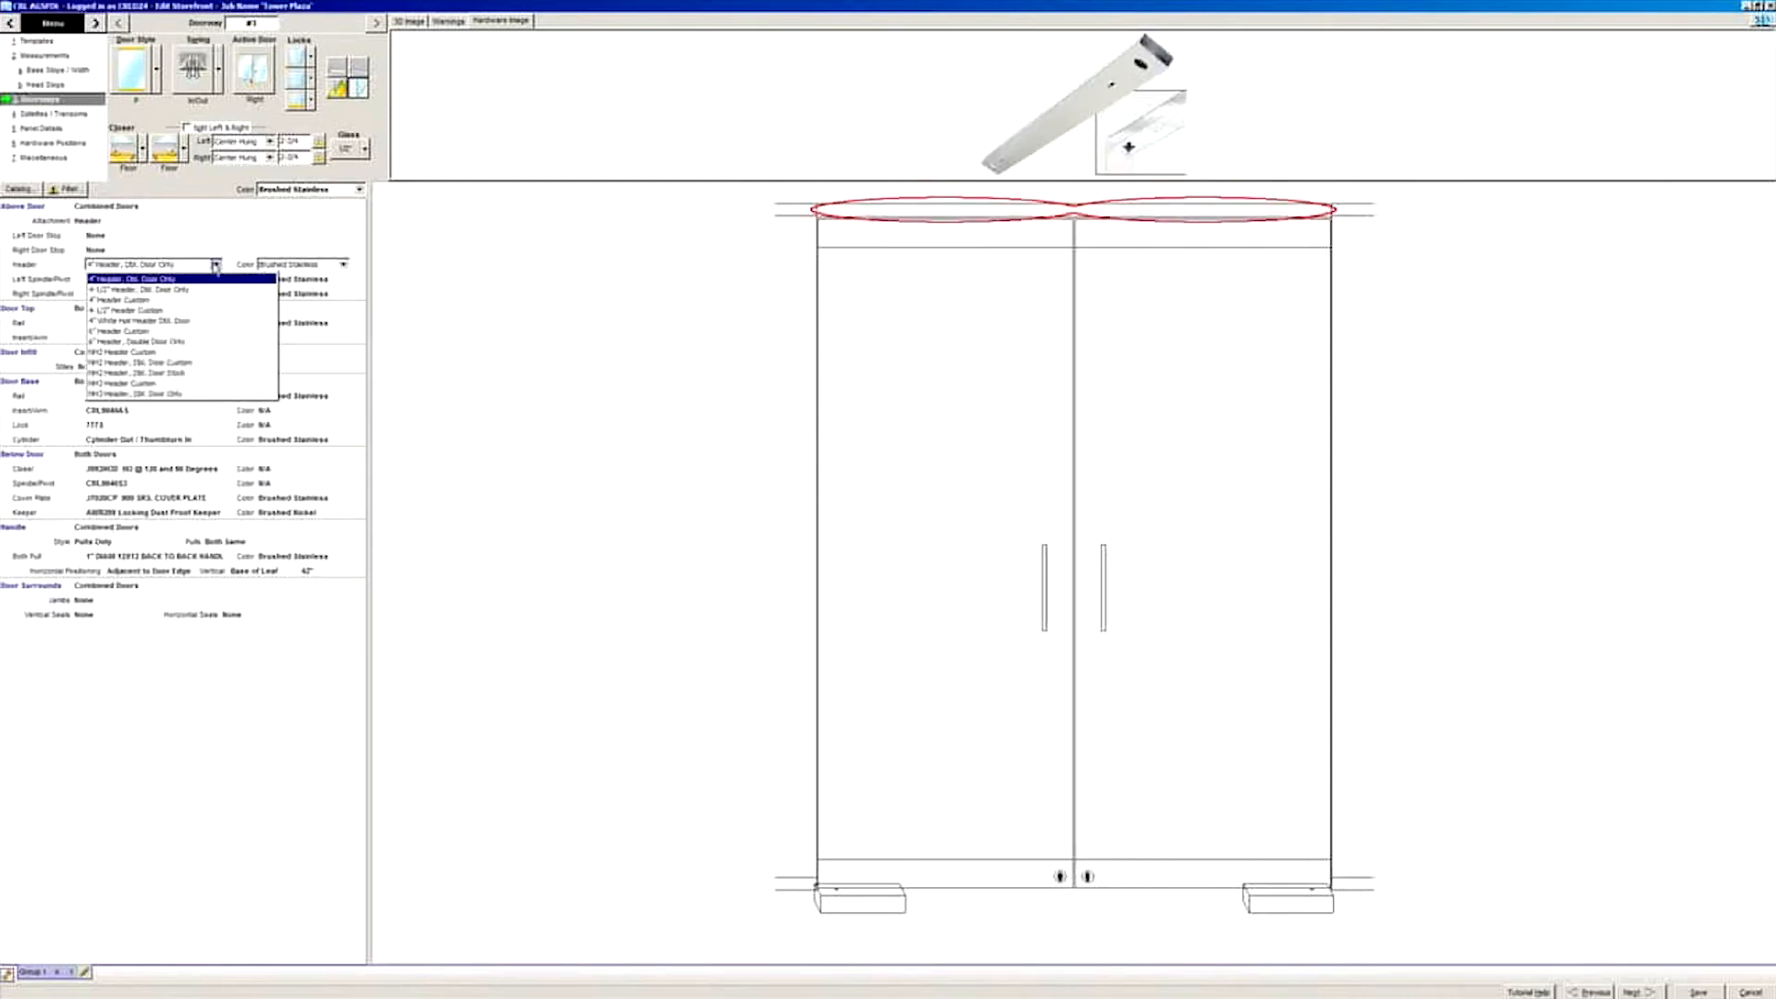
left_click(182, 372)
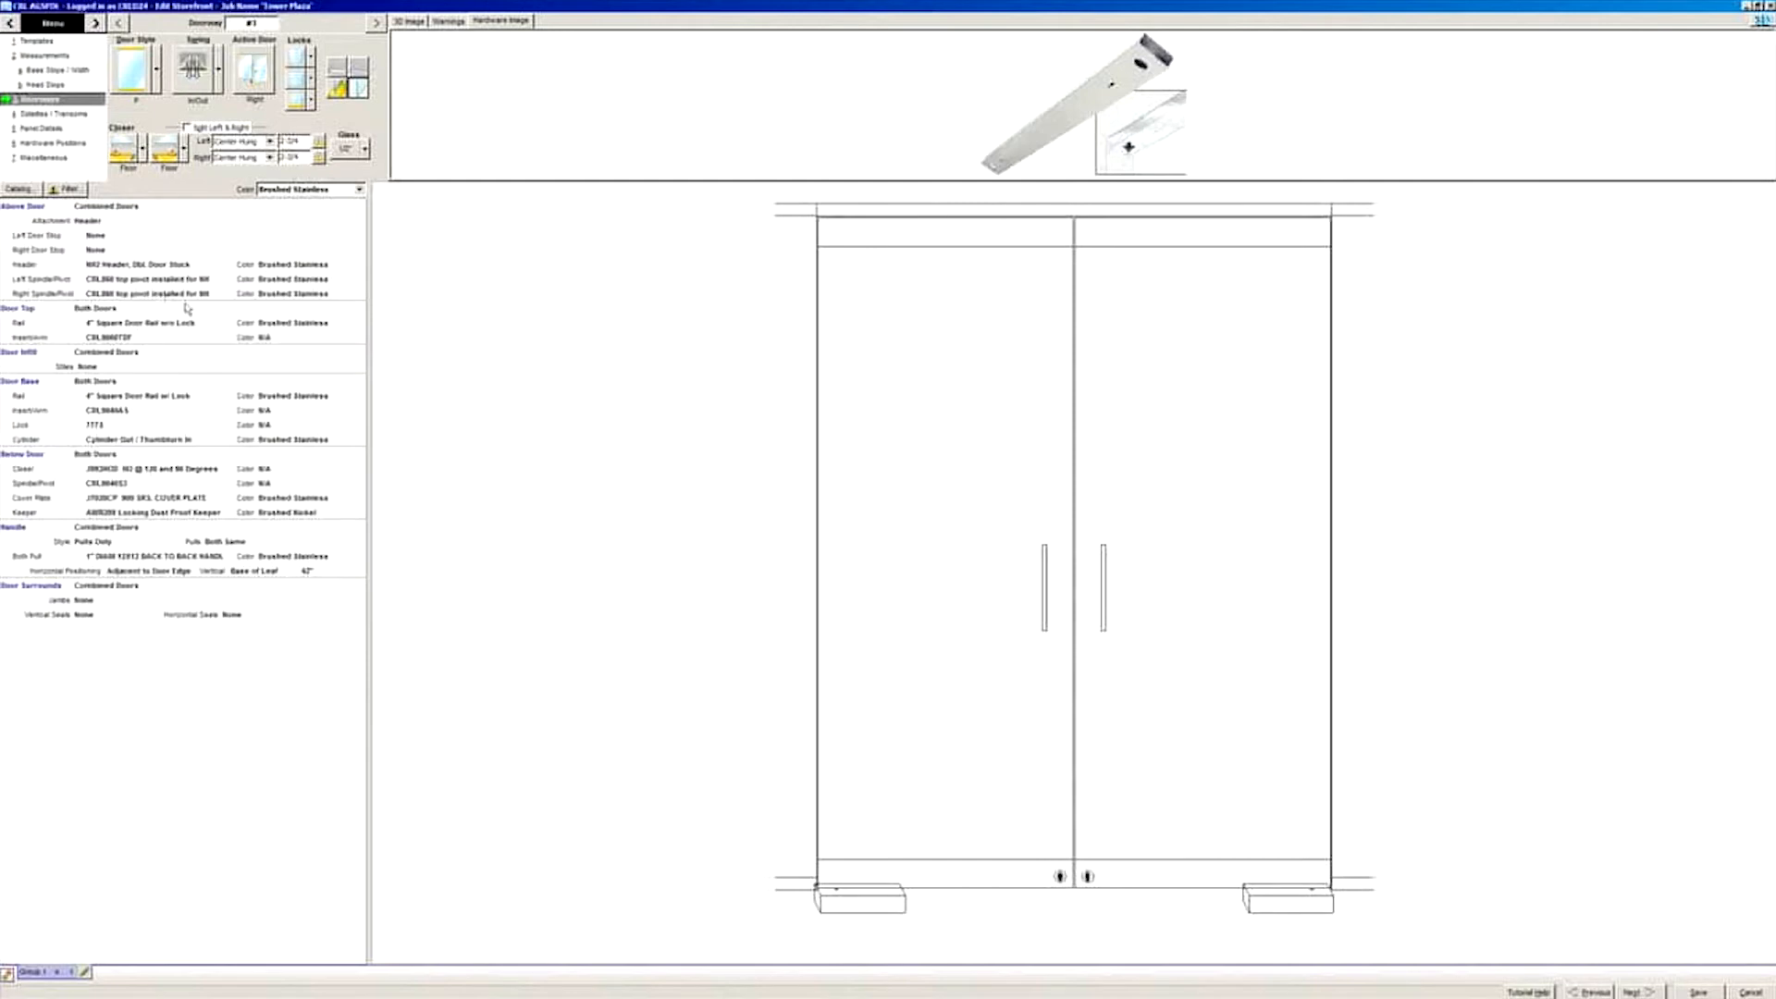
Step: Set the base rail of both doors to 10" Square Door Rail w/ Lock
left_click(150, 400)
left_click(215, 395)
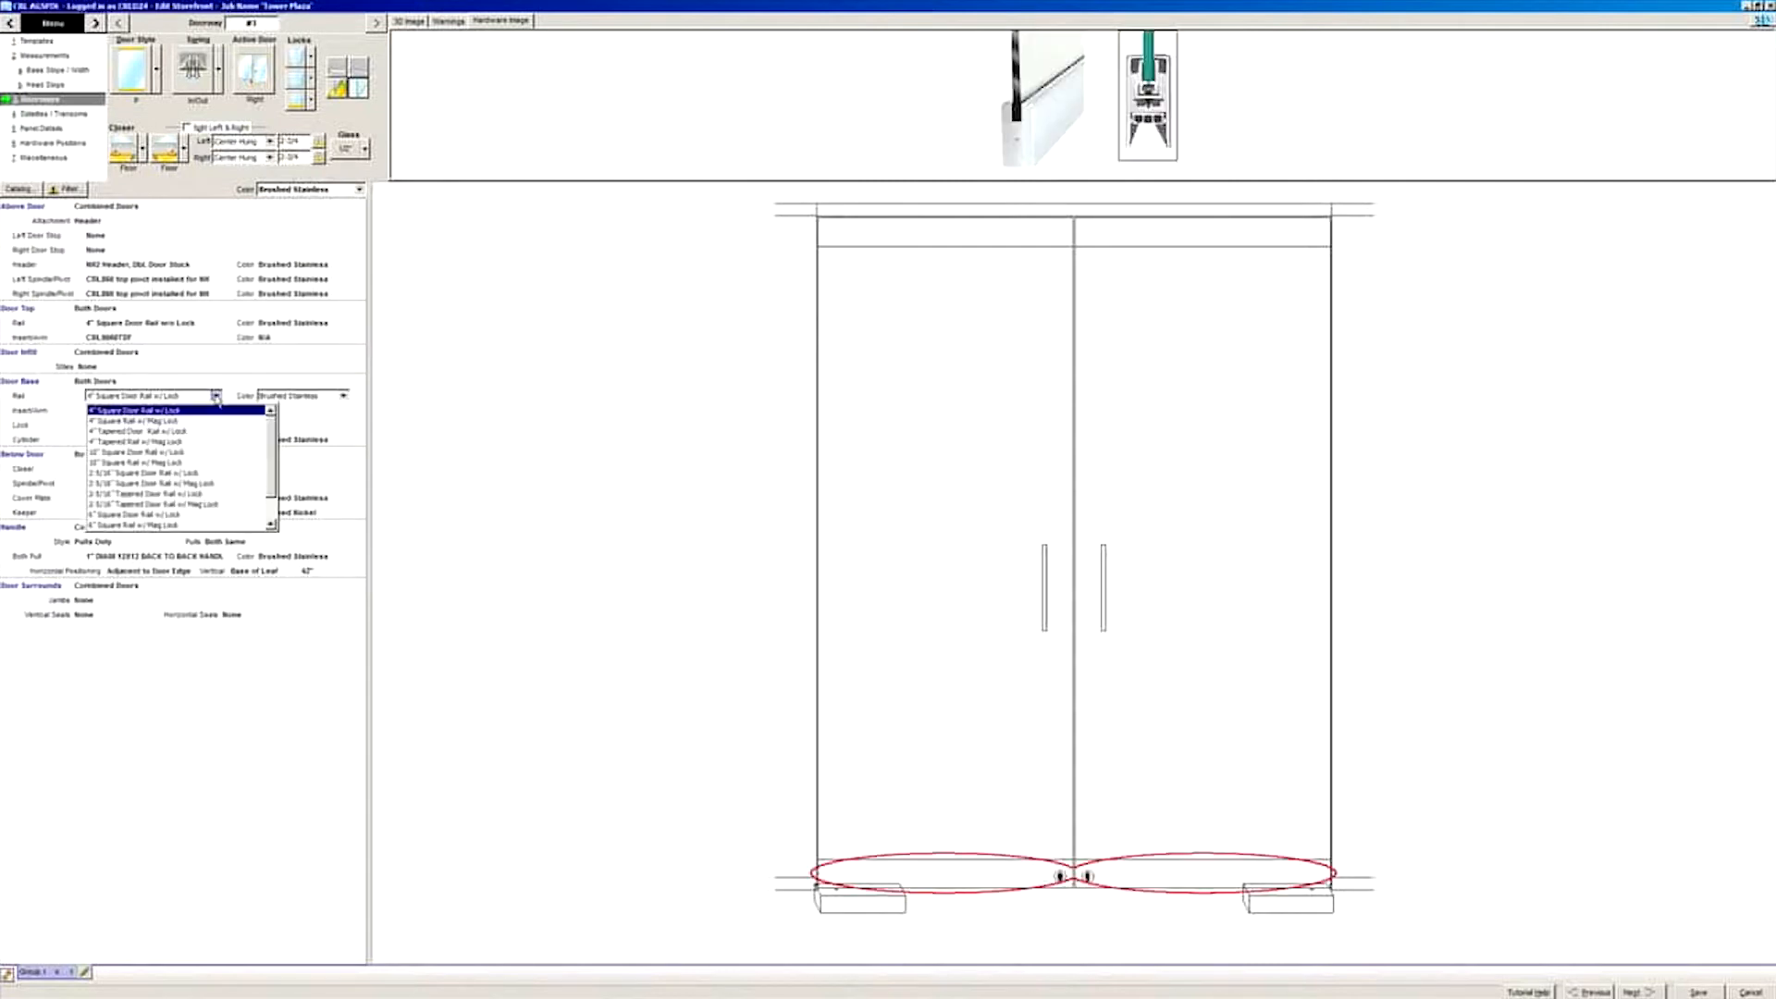
left_click(182, 452)
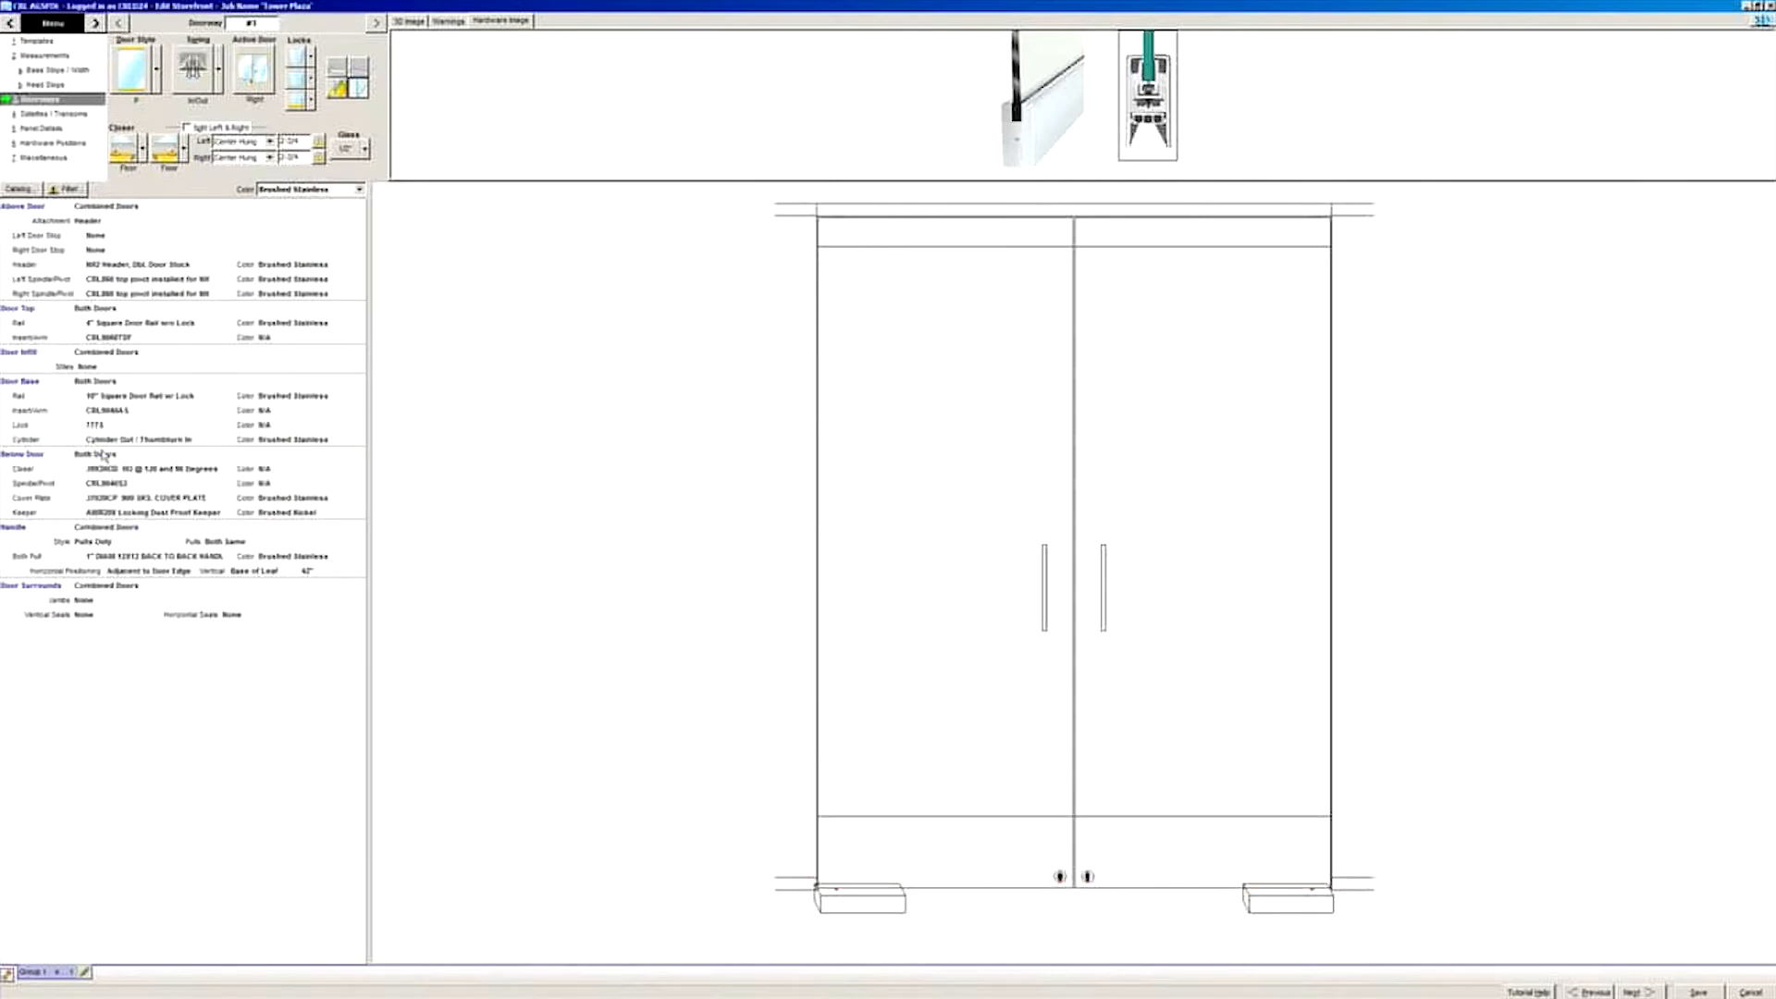
Step: Review the available lock cylinder types and floor closer models, keeping the current selections
left_click(156, 442)
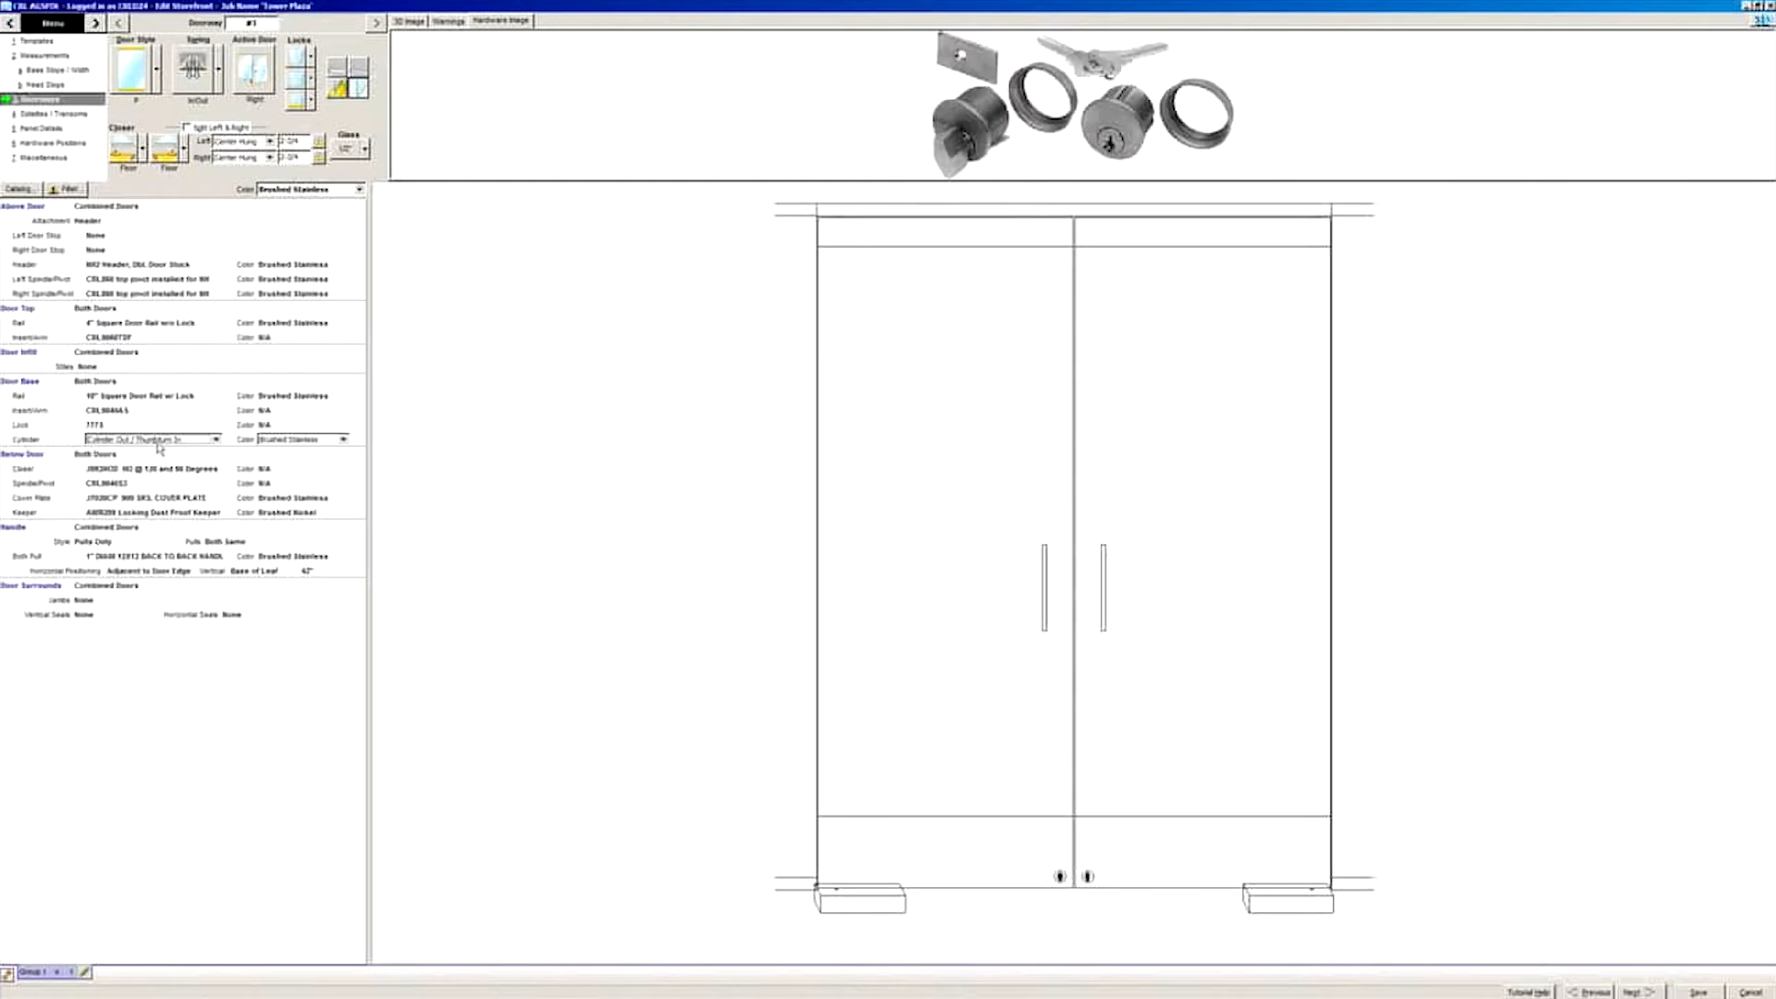
left_click(216, 439)
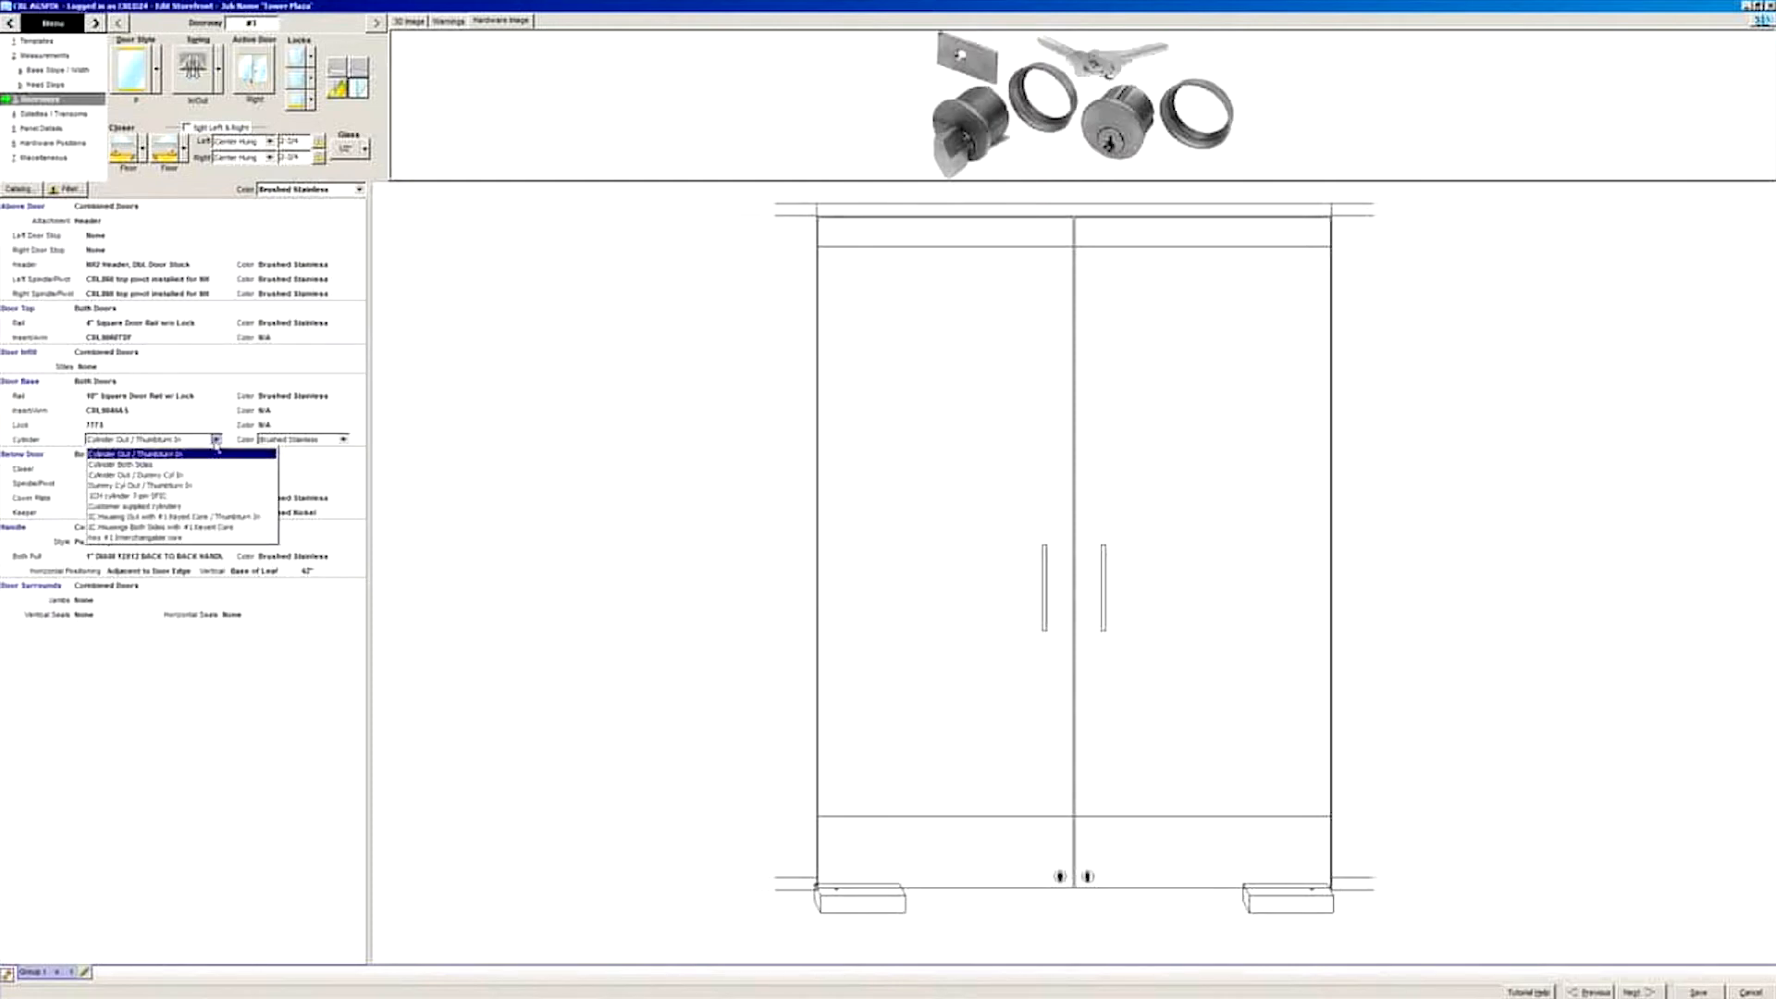
left_click(218, 452)
left_click(118, 475)
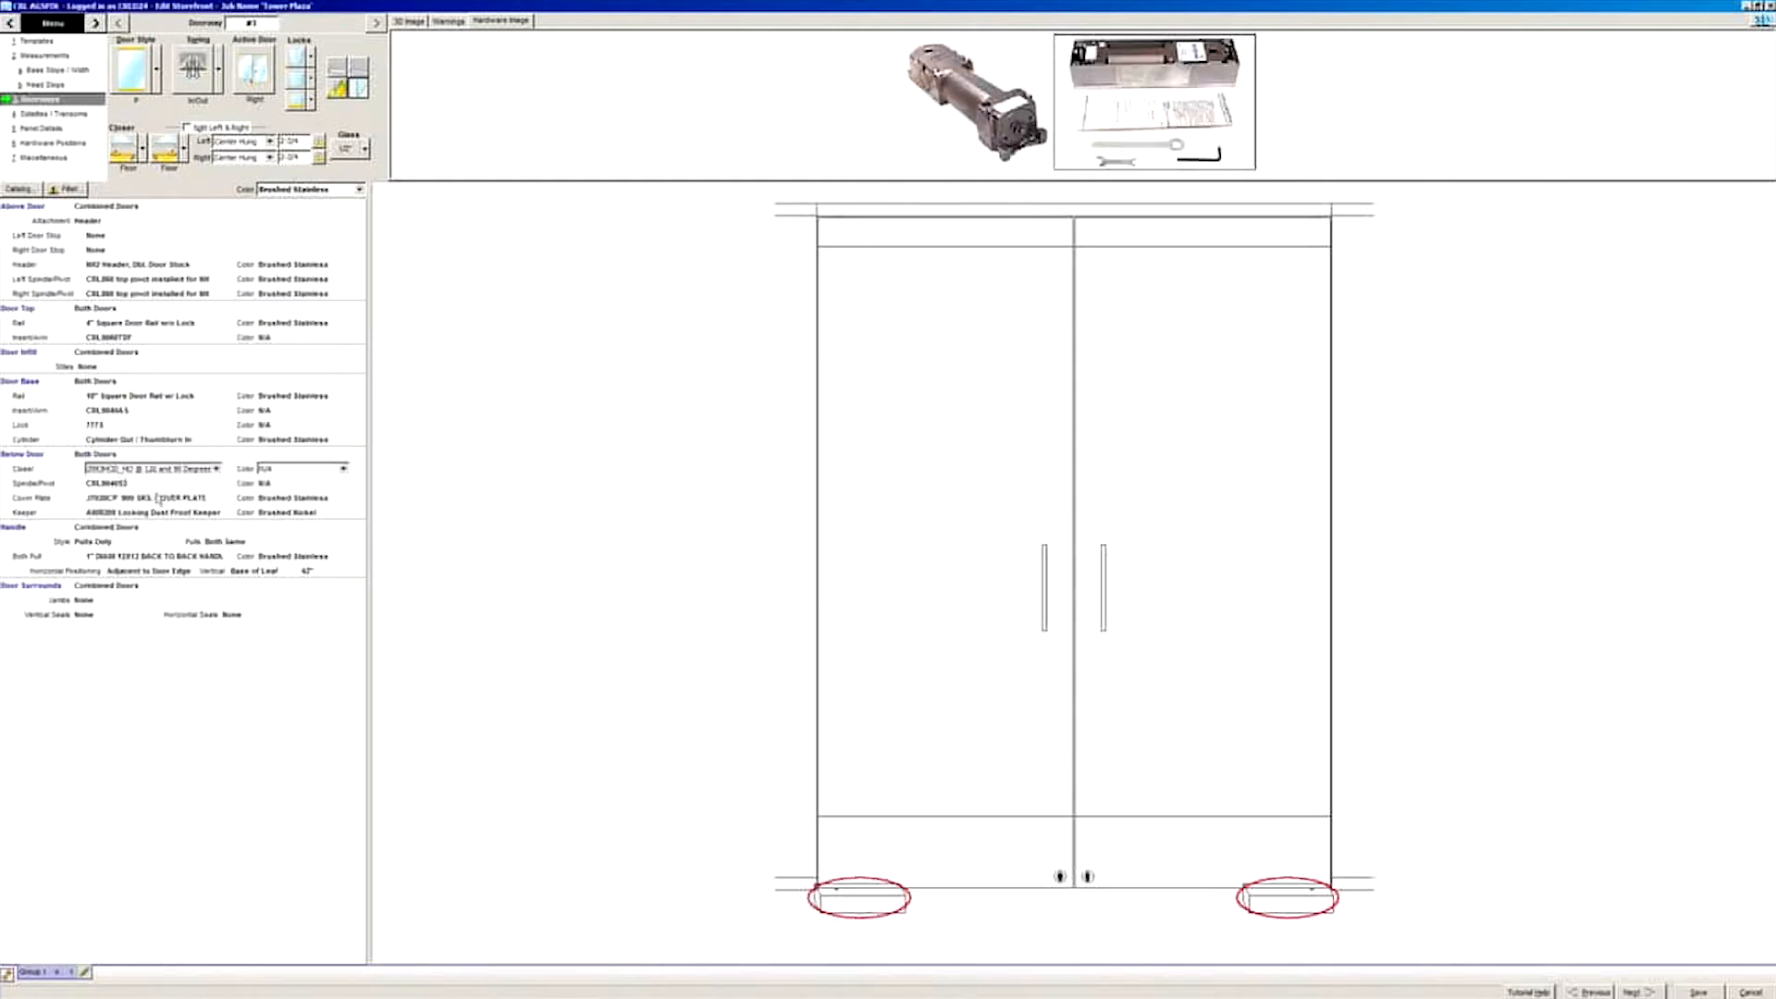
left_click(216, 470)
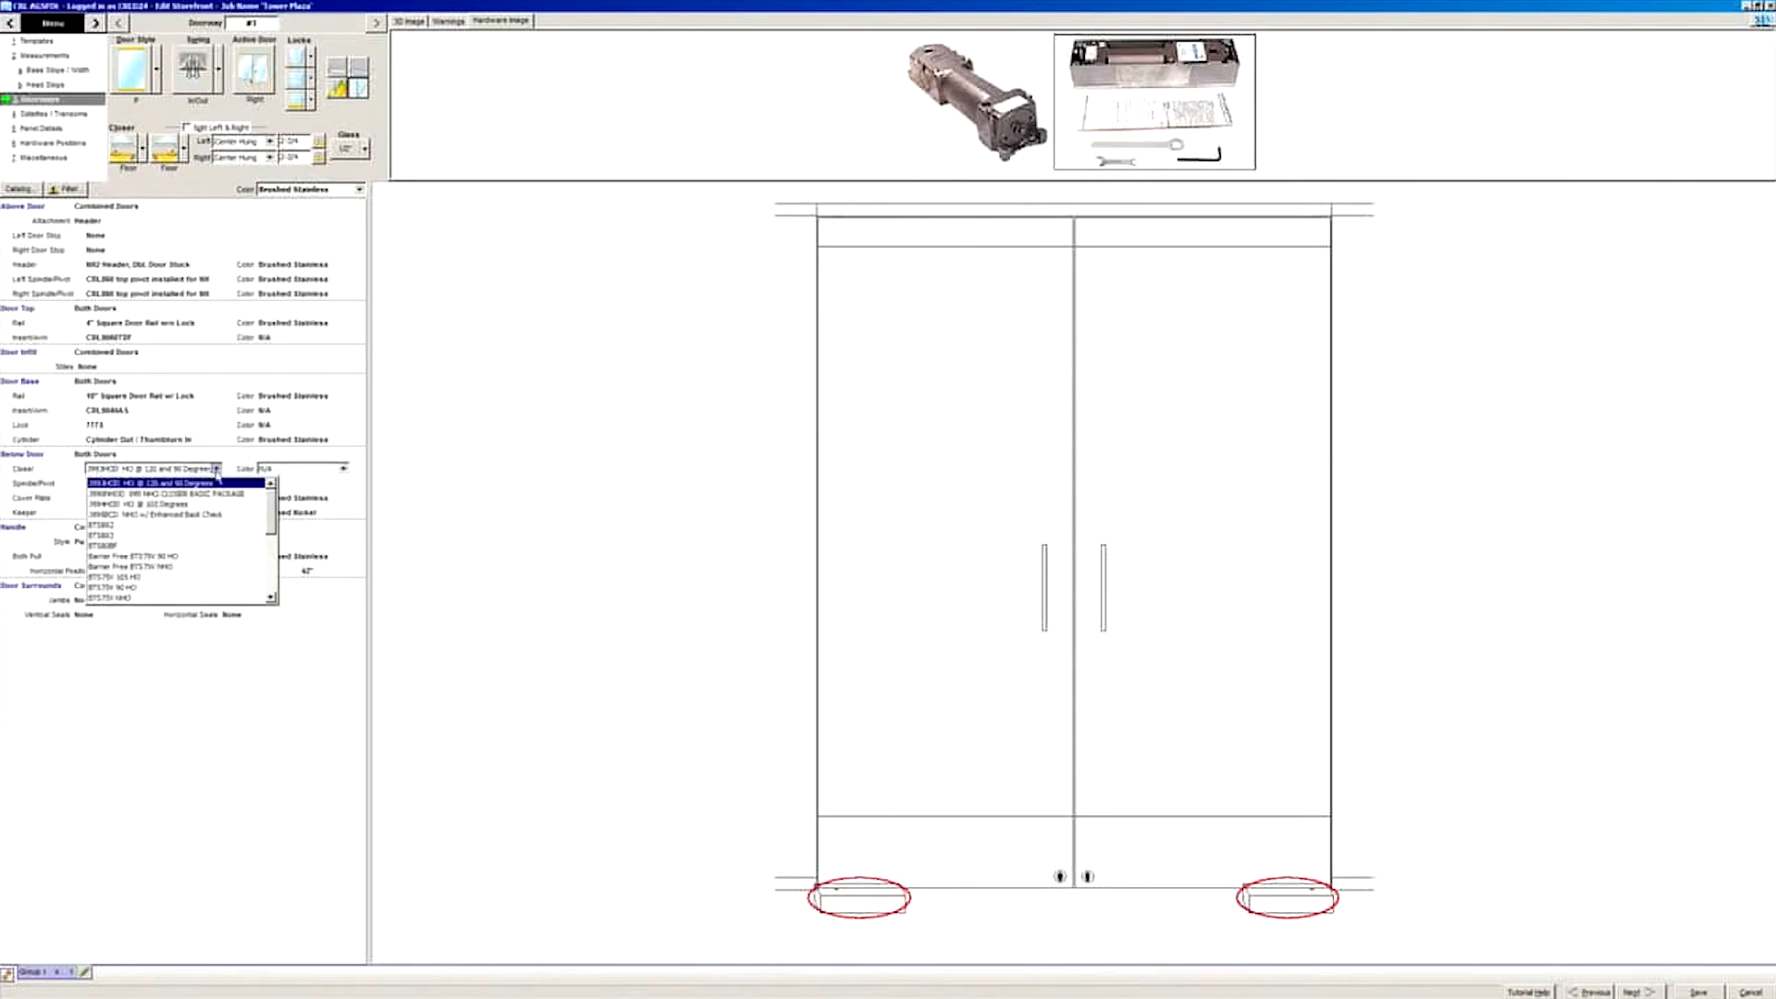
scroll(206, 537, "down", 5)
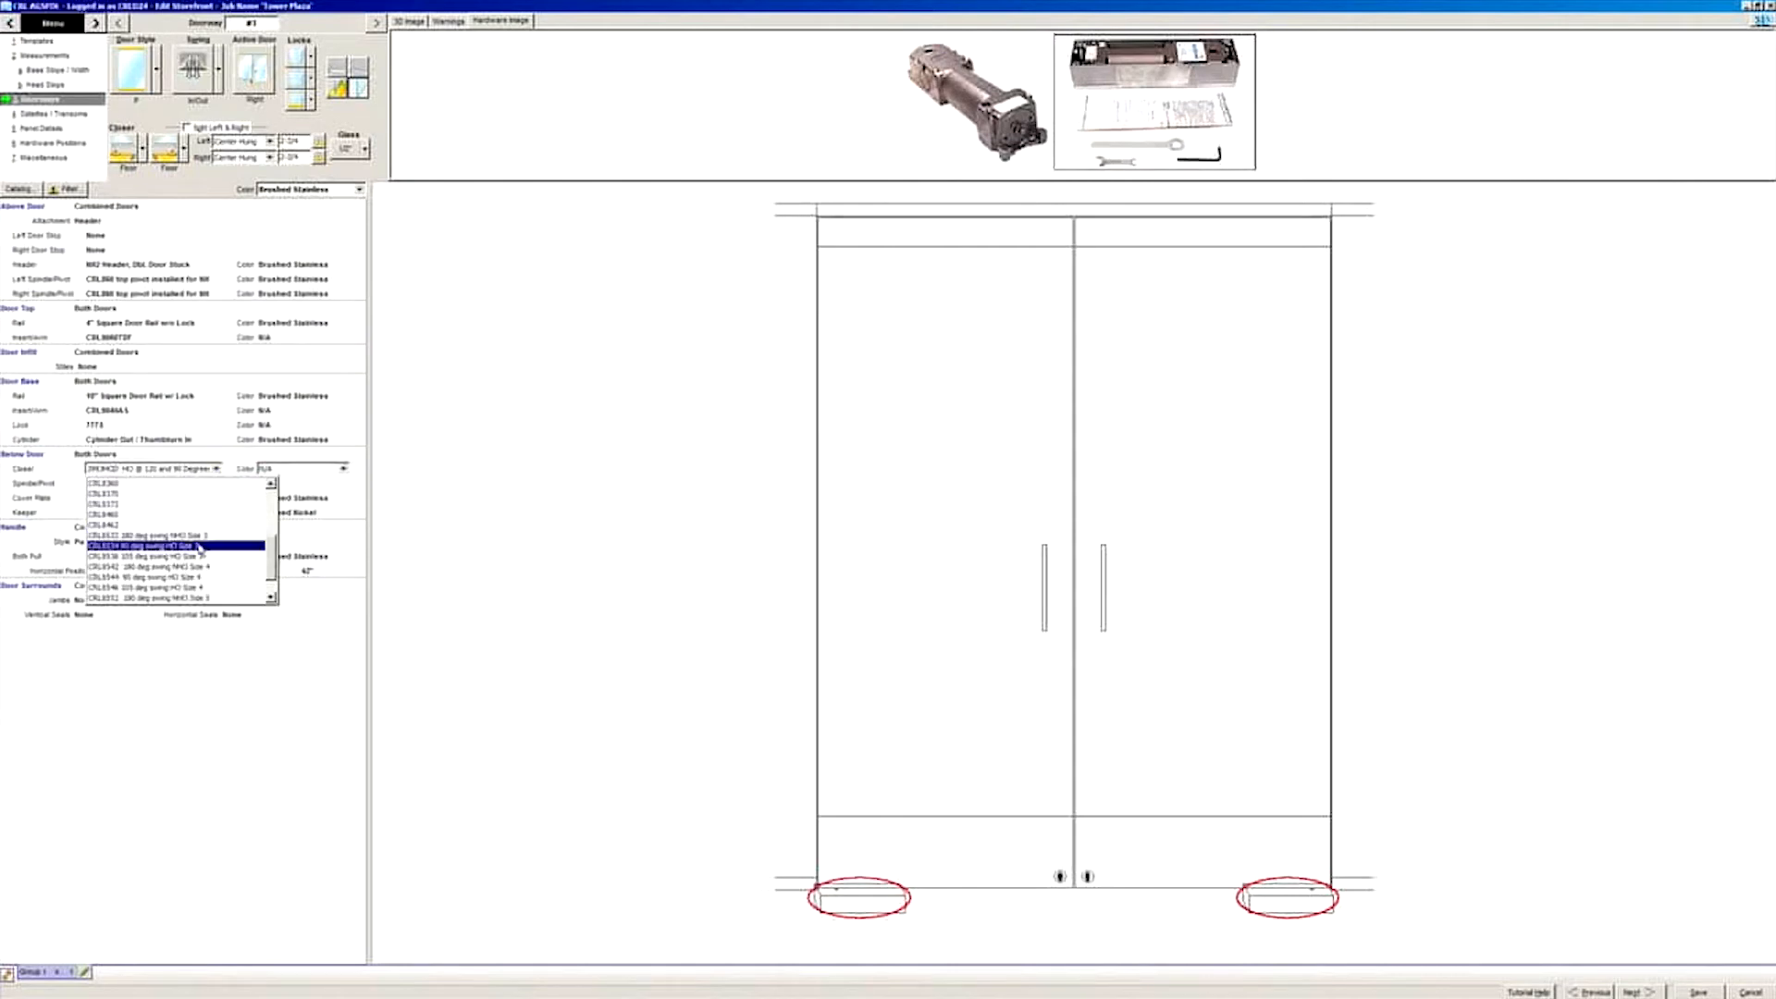
left_click(217, 474)
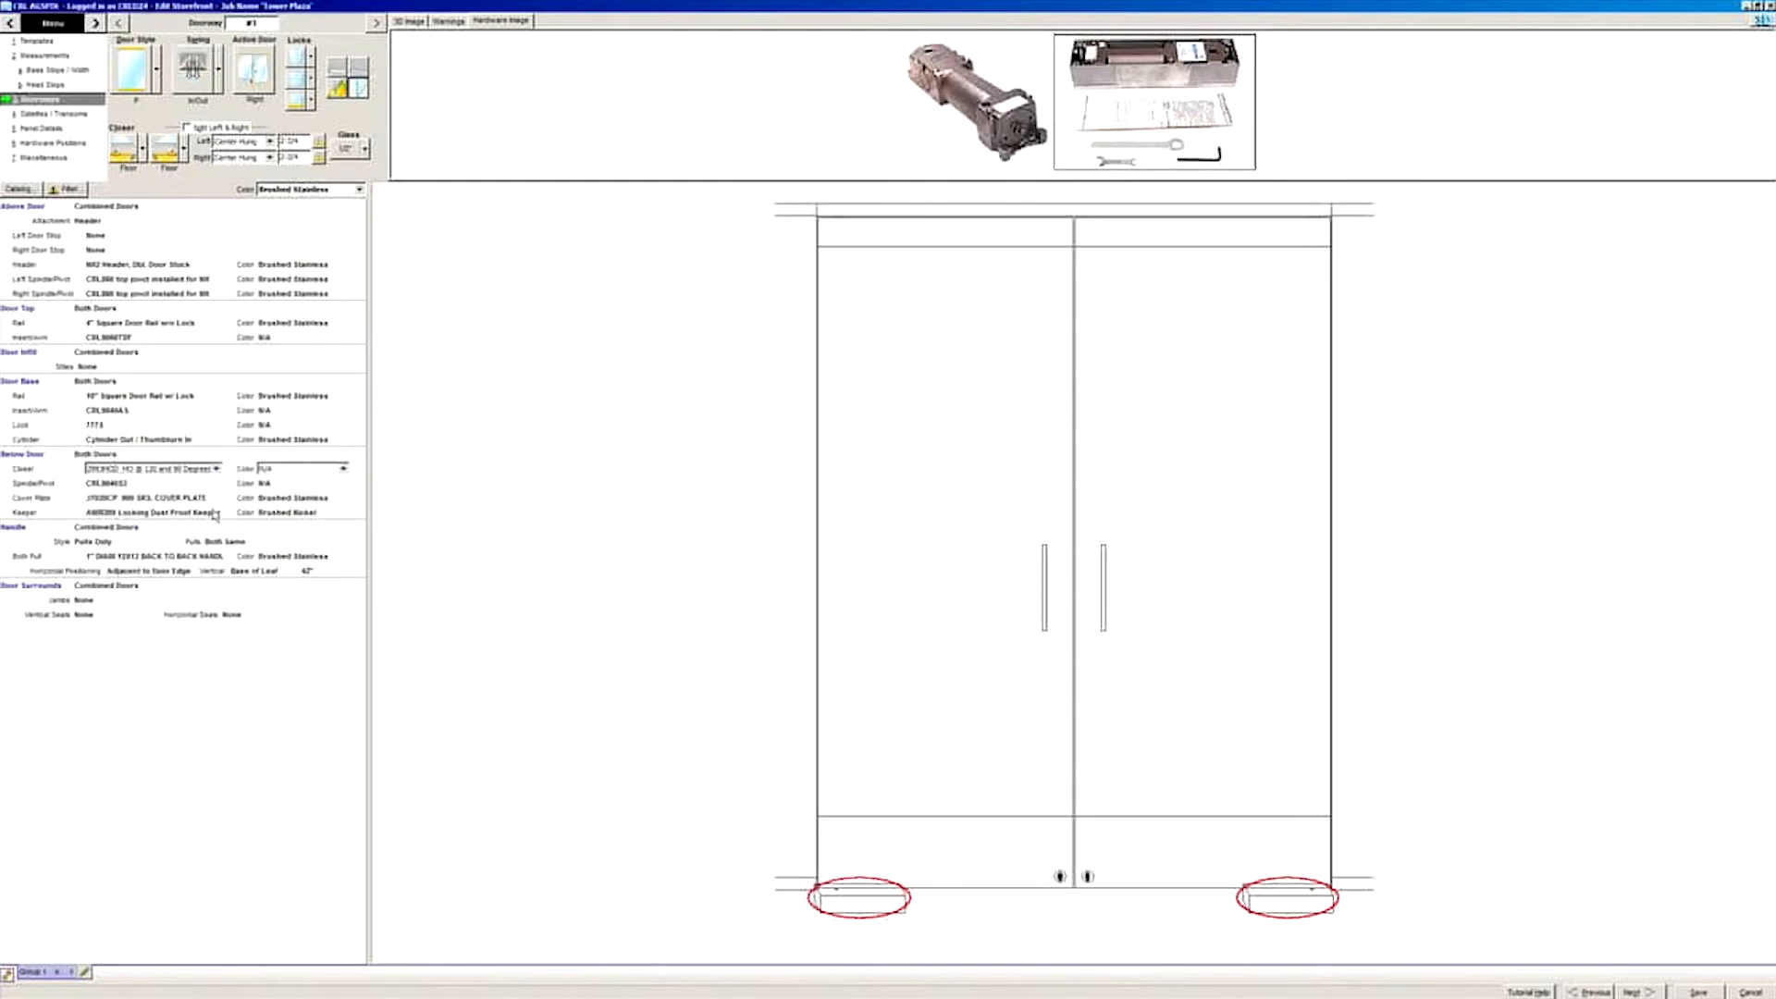
Step: Change the pulls on both doors to the 36LP 36" Ladder Style Pull
left_click(154, 557)
left_click(215, 556)
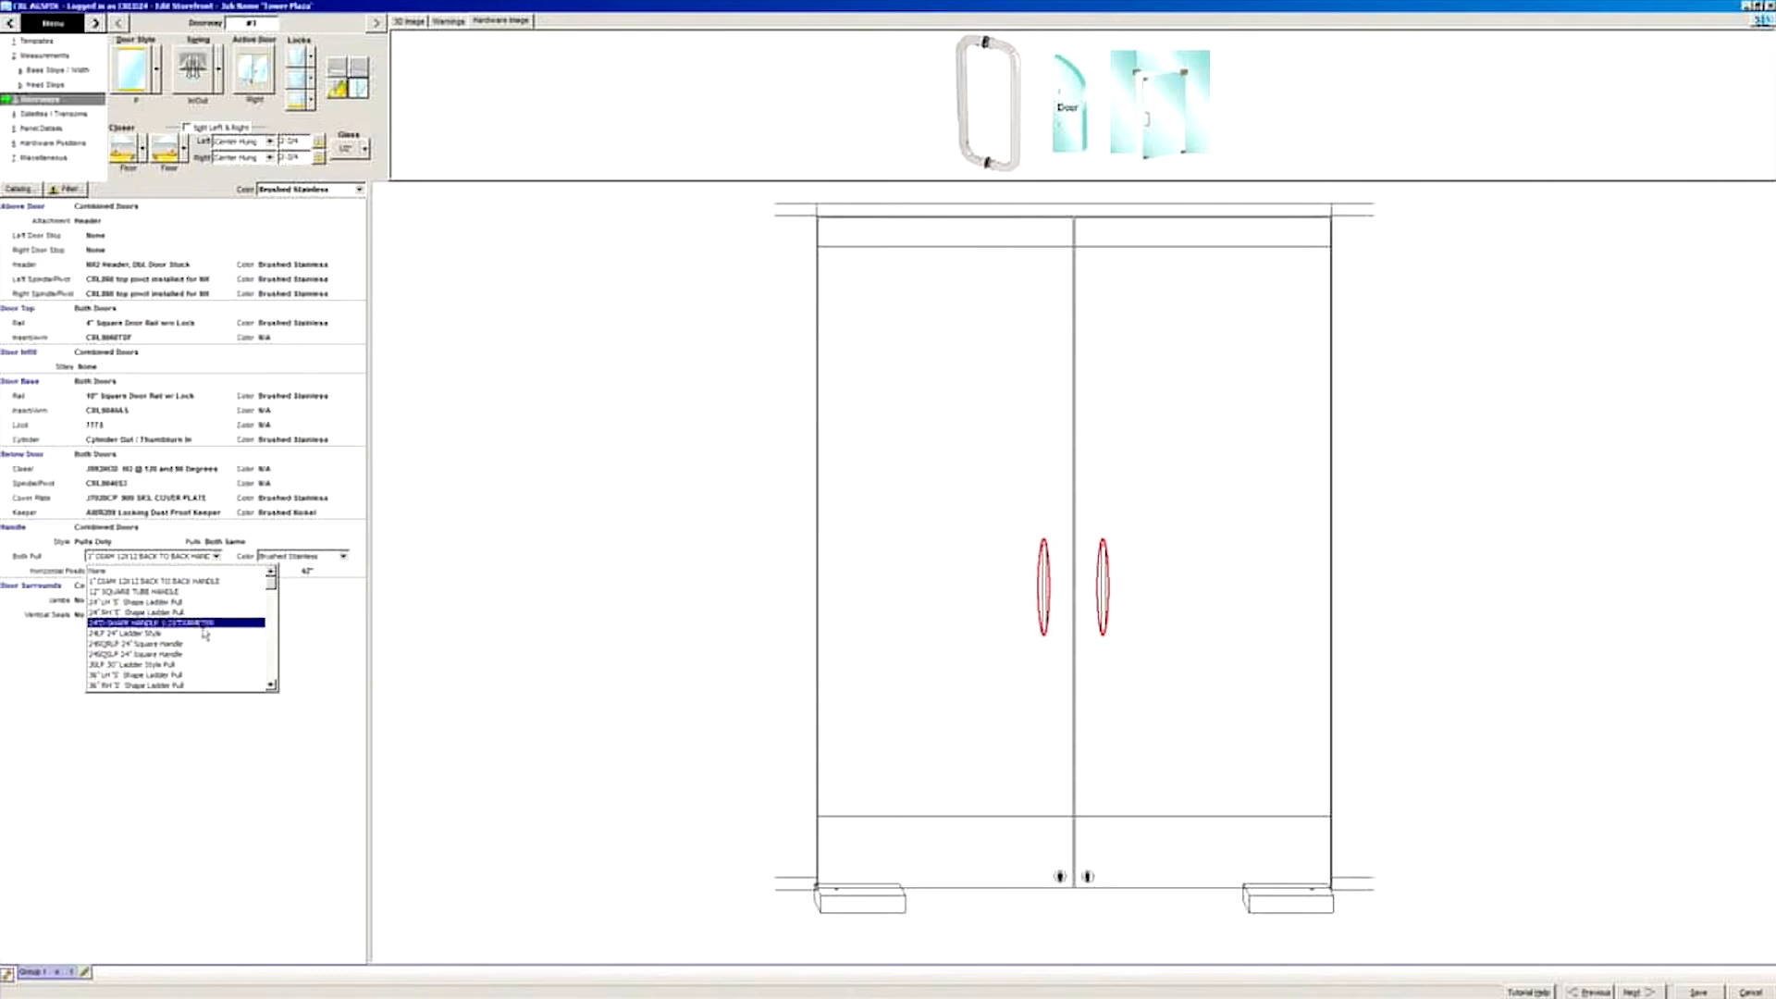
left_click(111, 572)
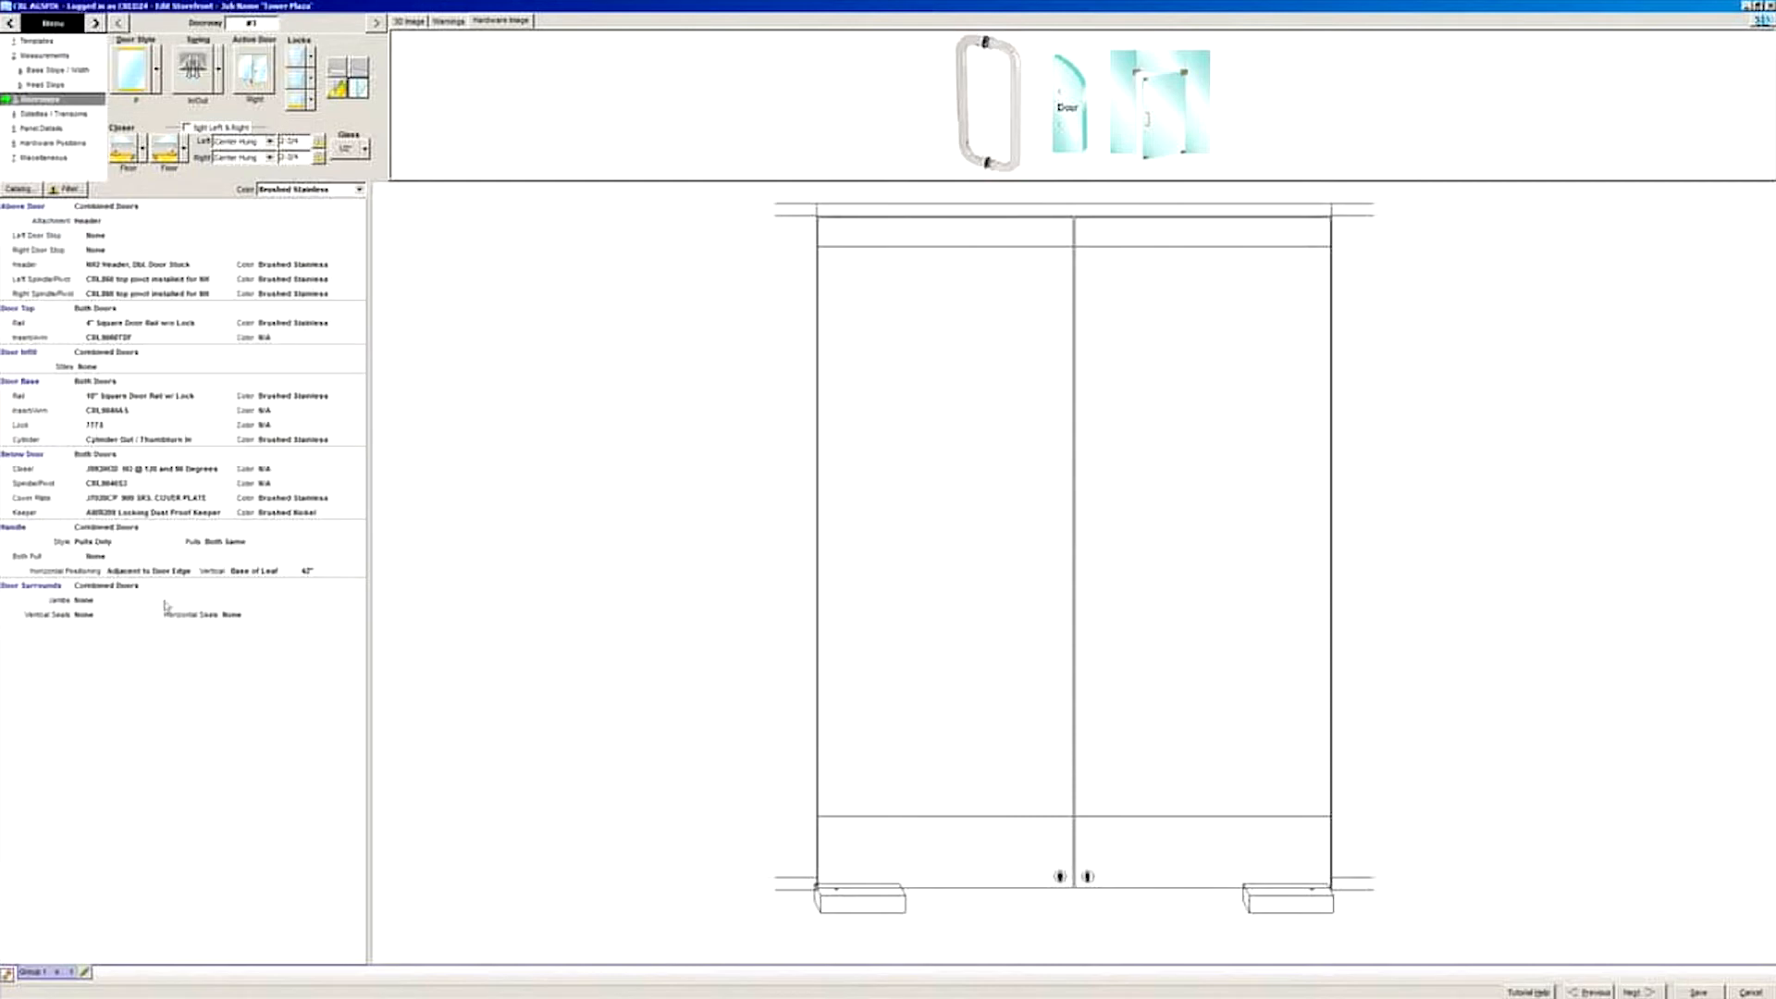
left_click(98, 559)
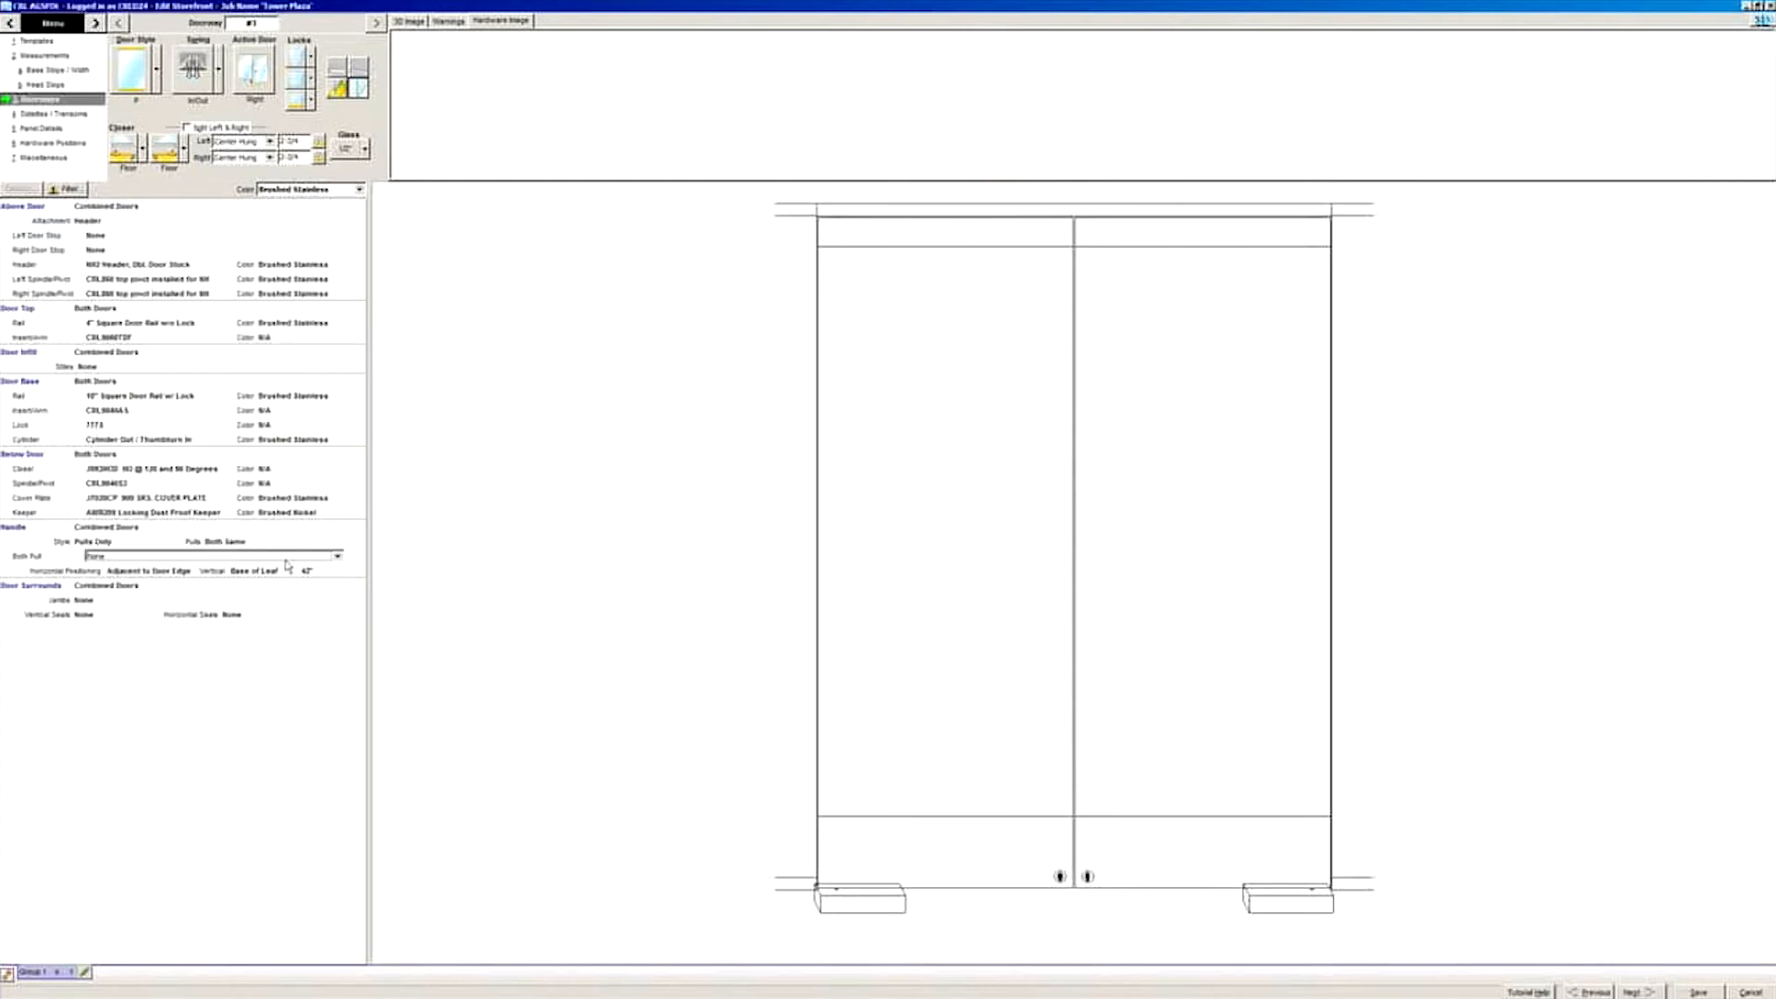
left_click(337, 557)
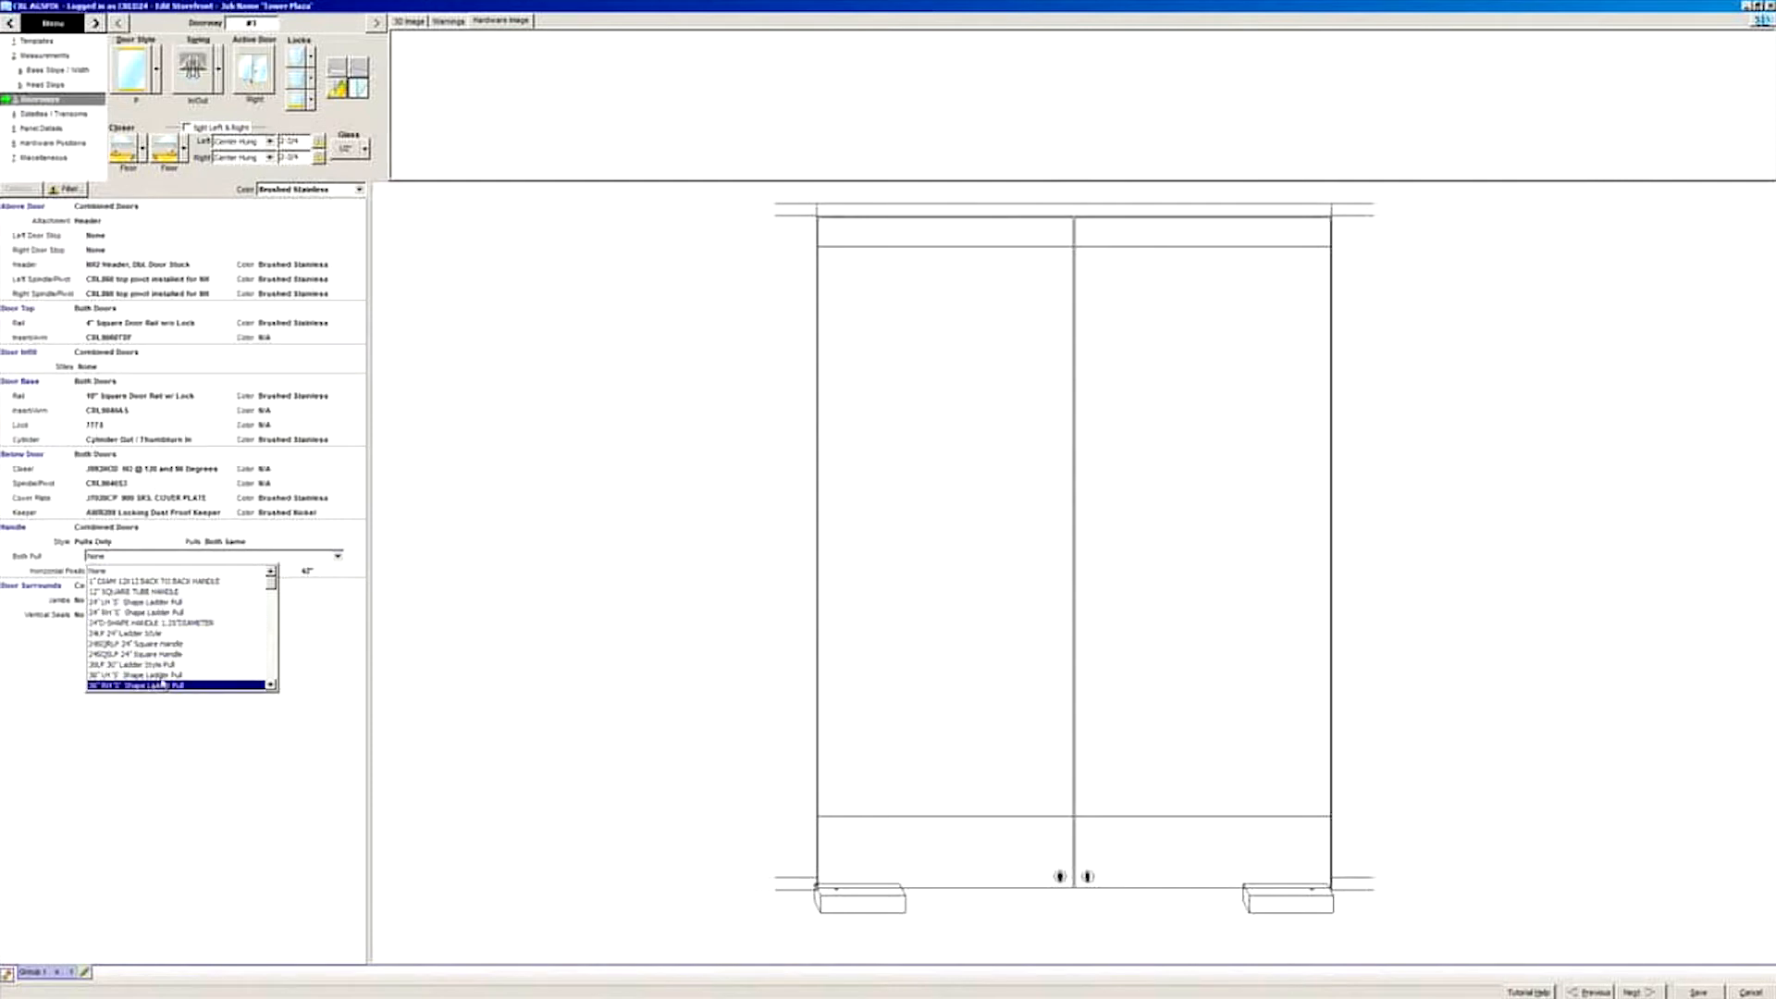
scroll(181, 678, "down", 2)
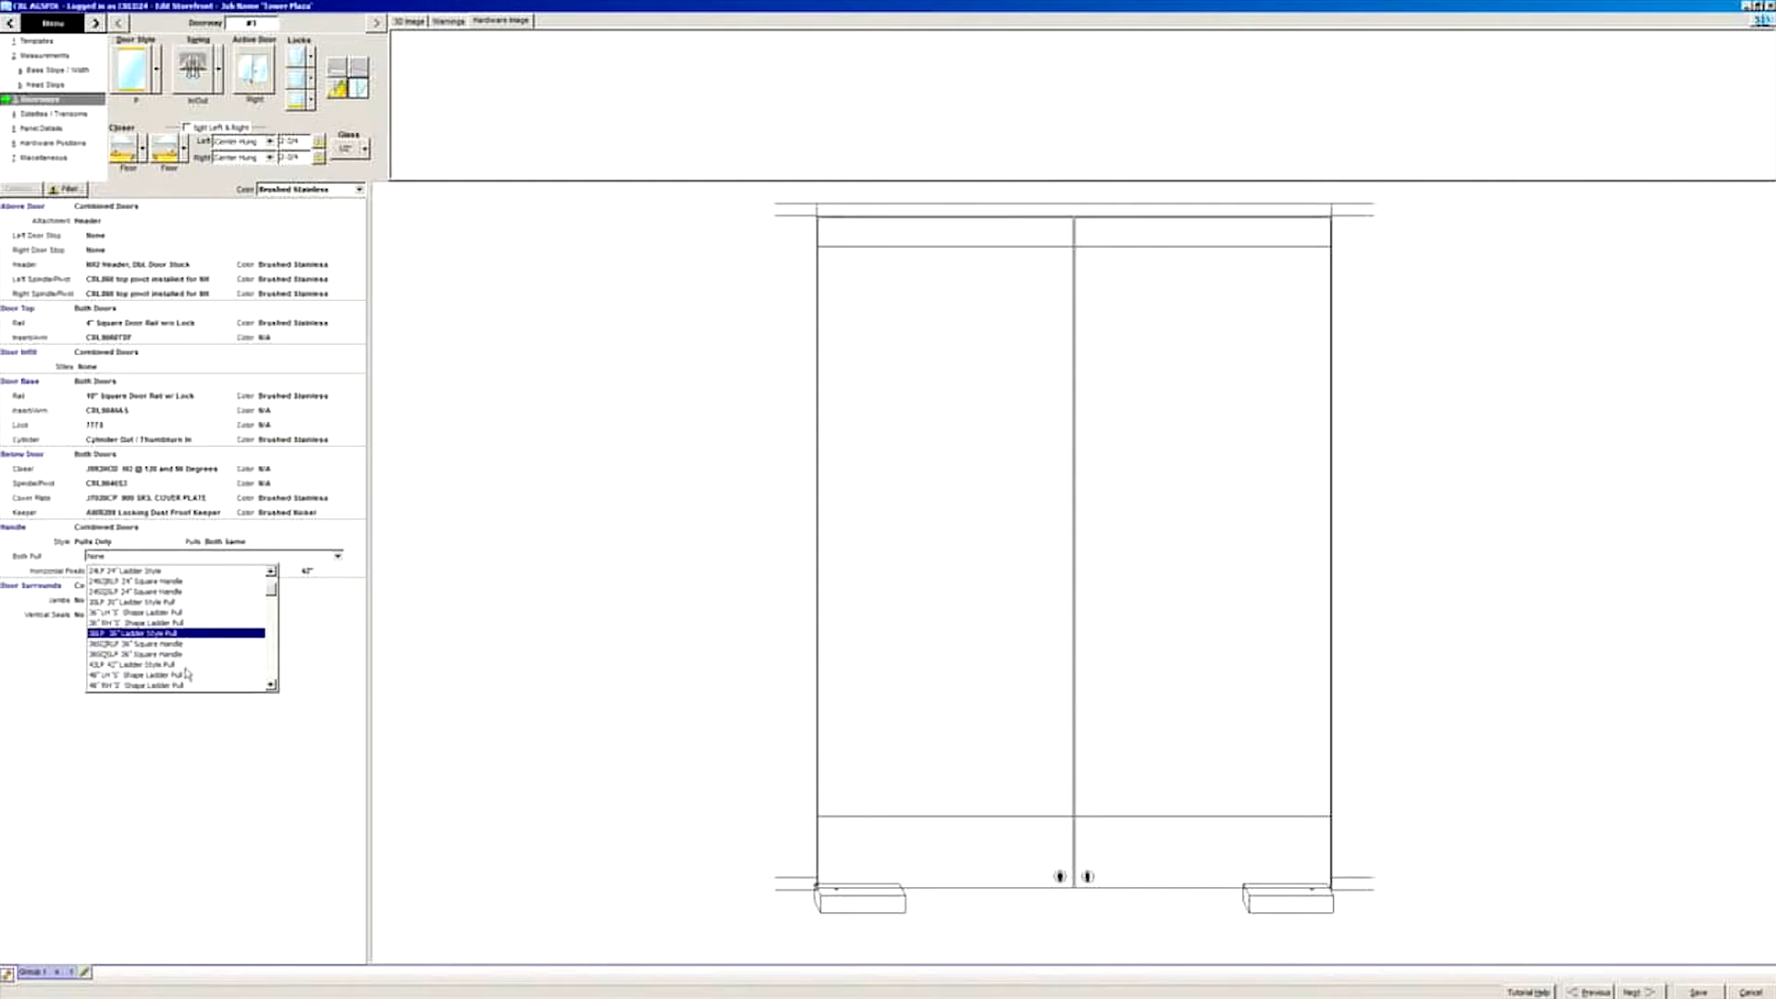
left_click(167, 635)
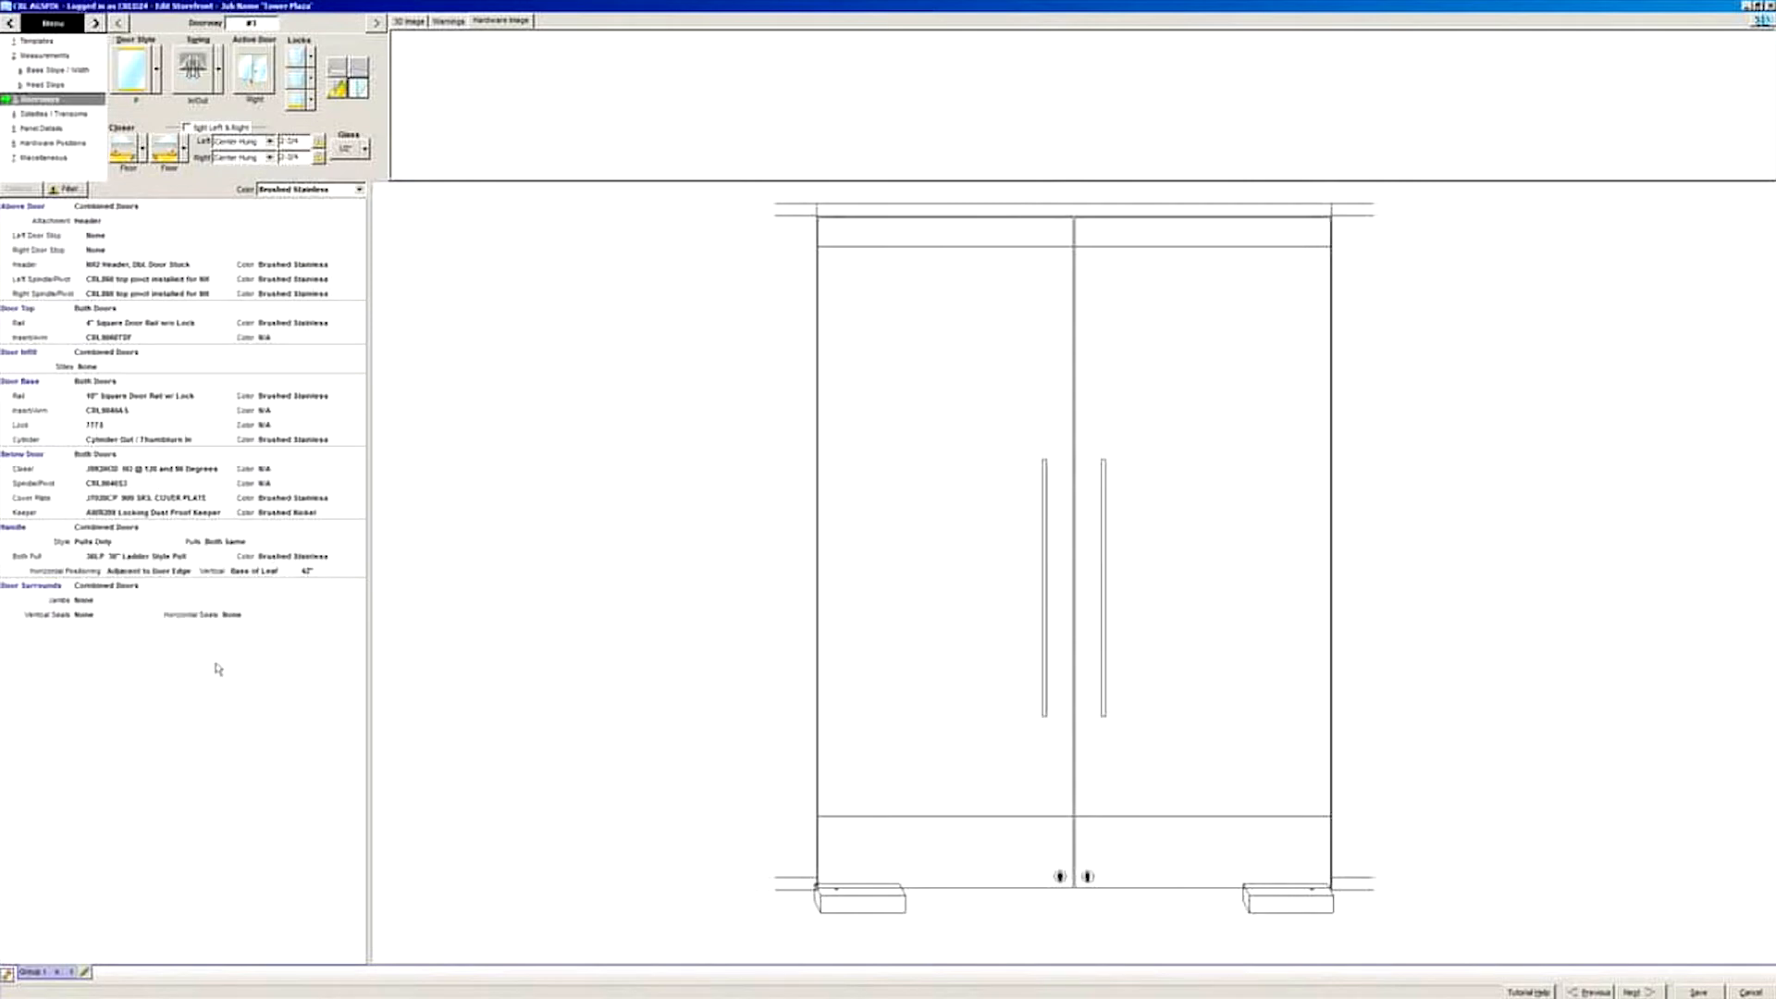
Step: In the sidelite settings, try a header above all sidelites and switch back to a channel
left_click(49, 118)
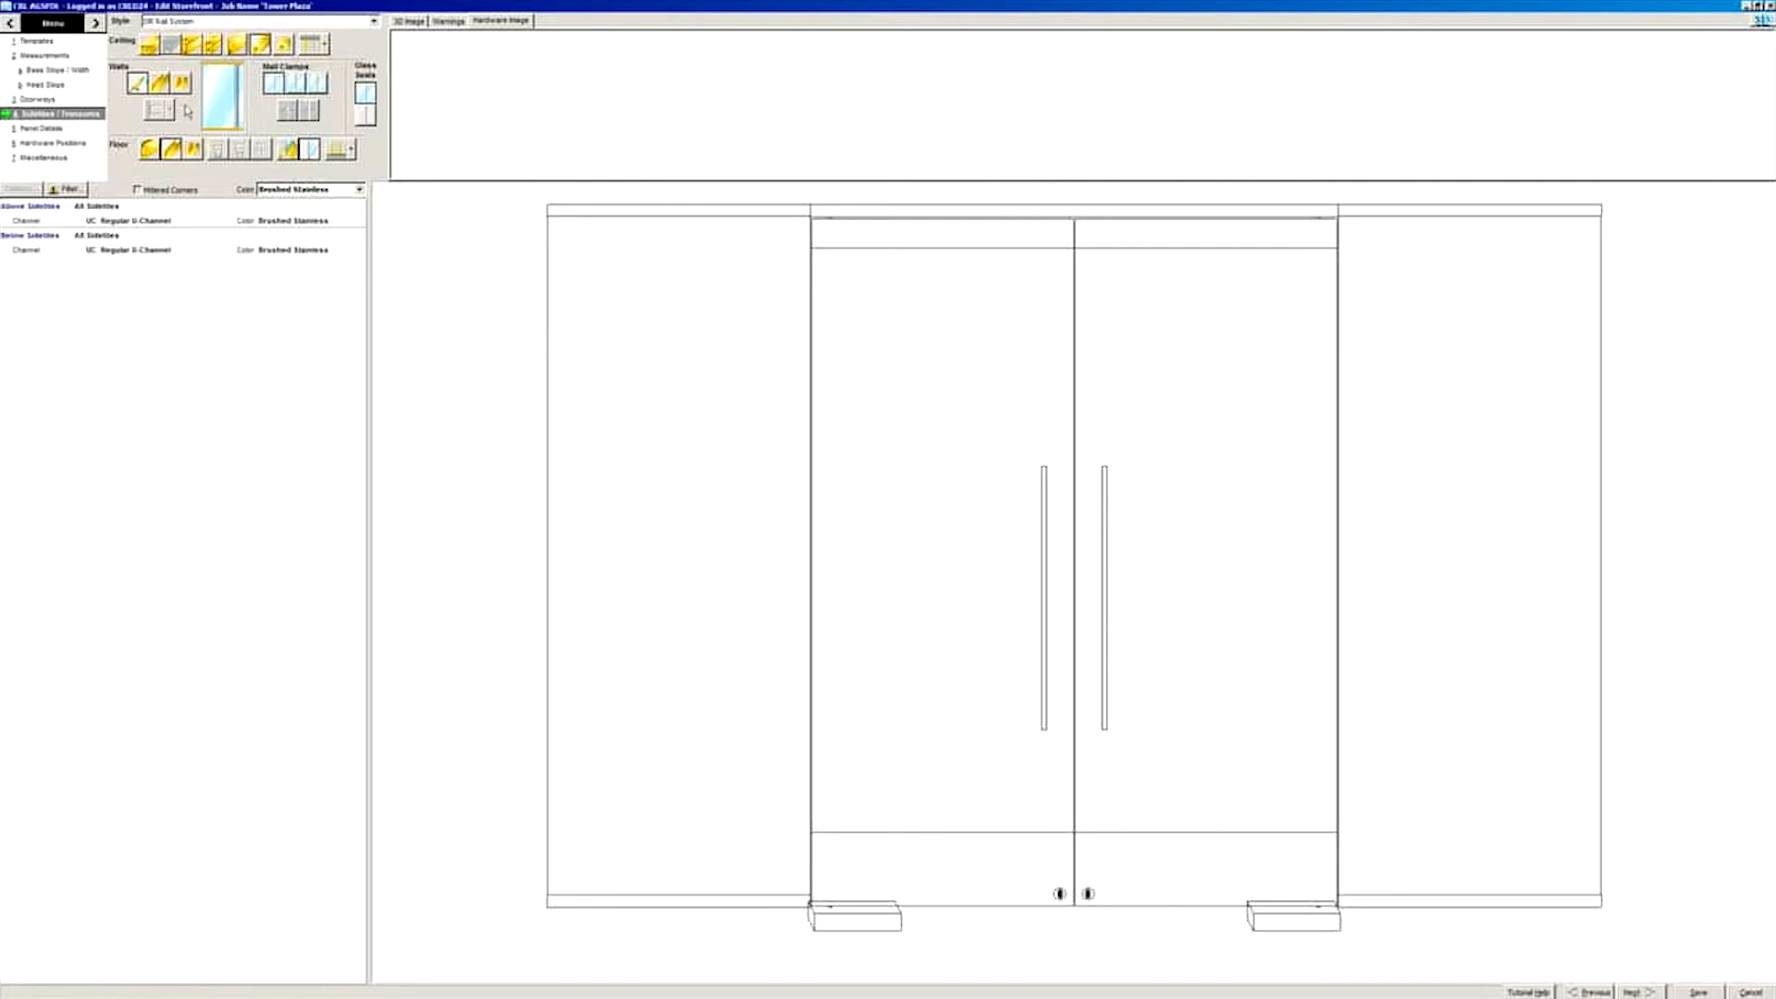
left_click(148, 46)
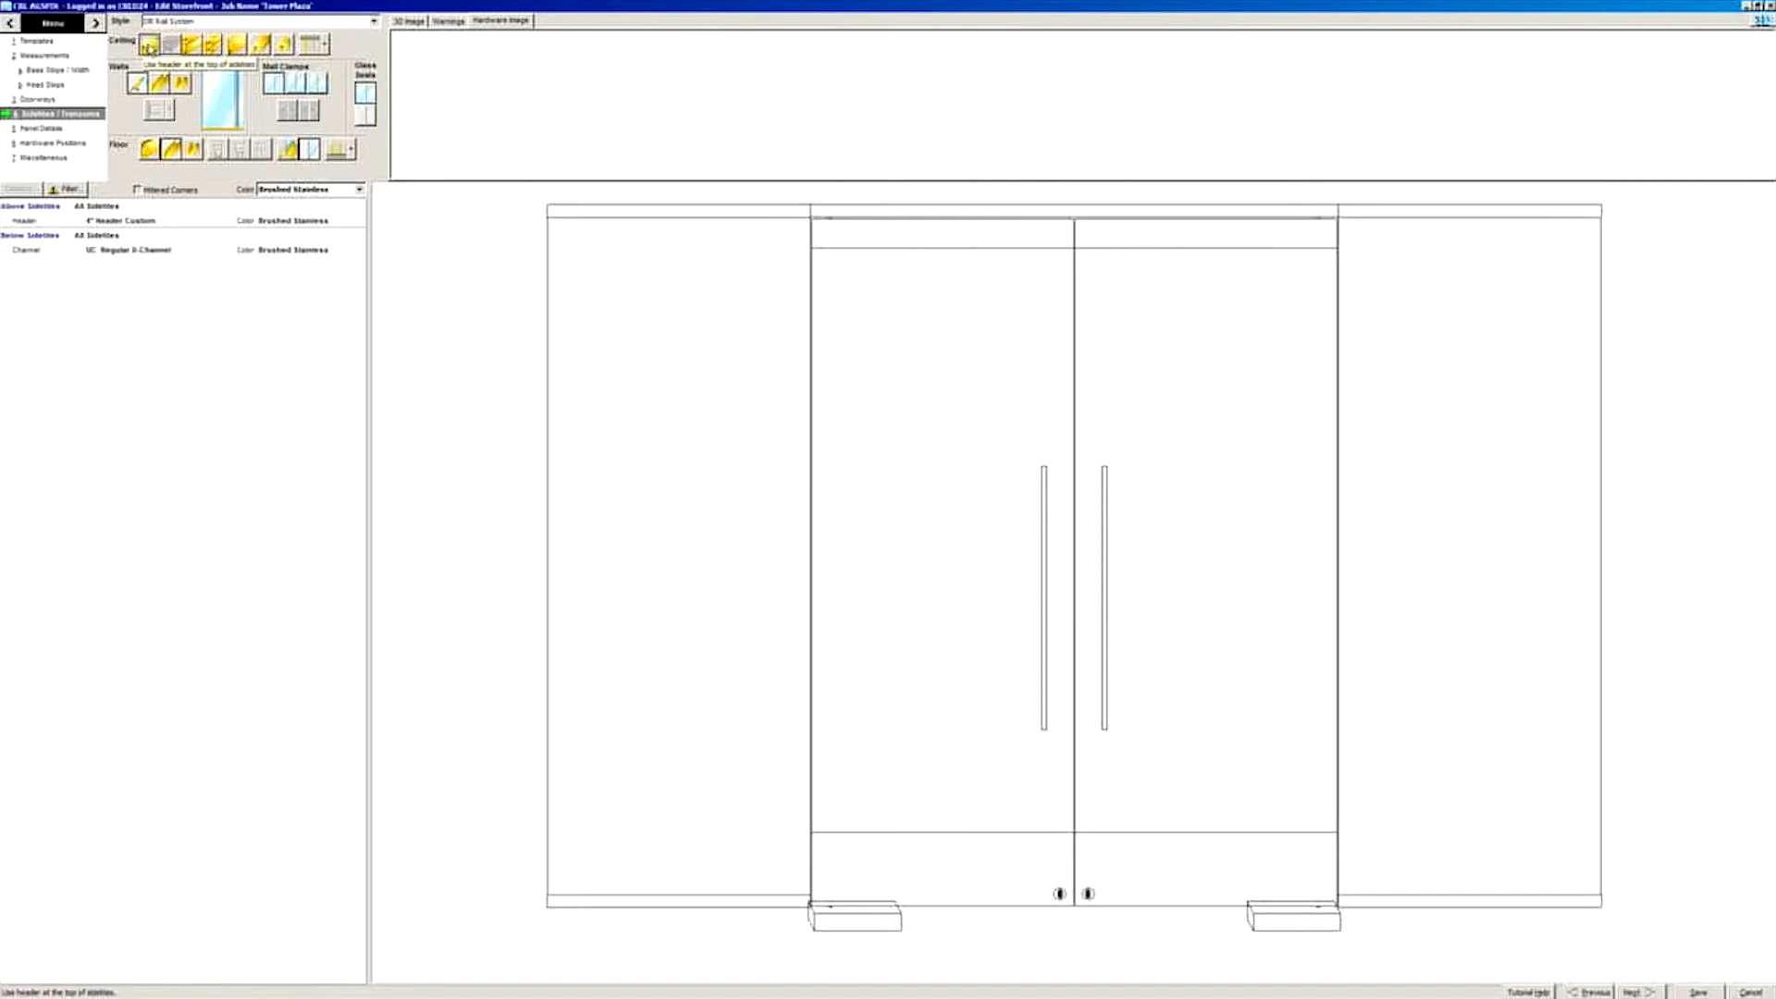
left_click(149, 48)
left_click(255, 48)
right_click(254, 48)
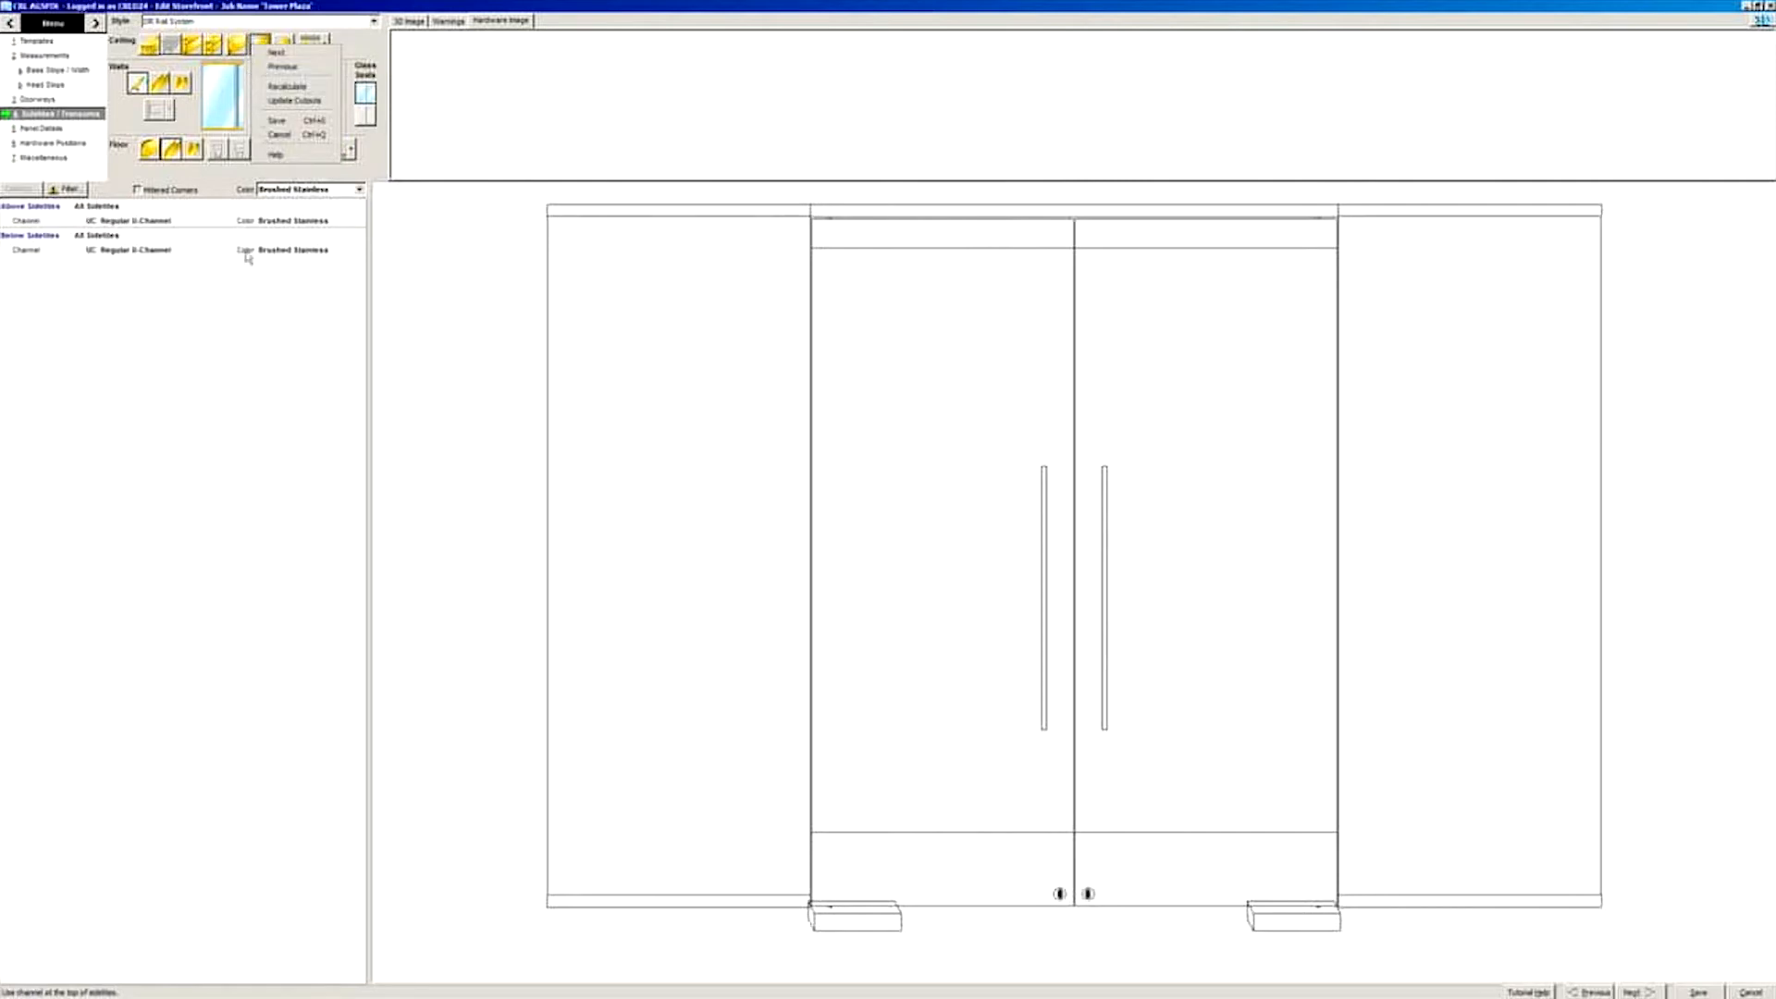
Step: Review the channel types offered above the sidelites, keeping the UC Regular U-Channel
left_click(136, 225)
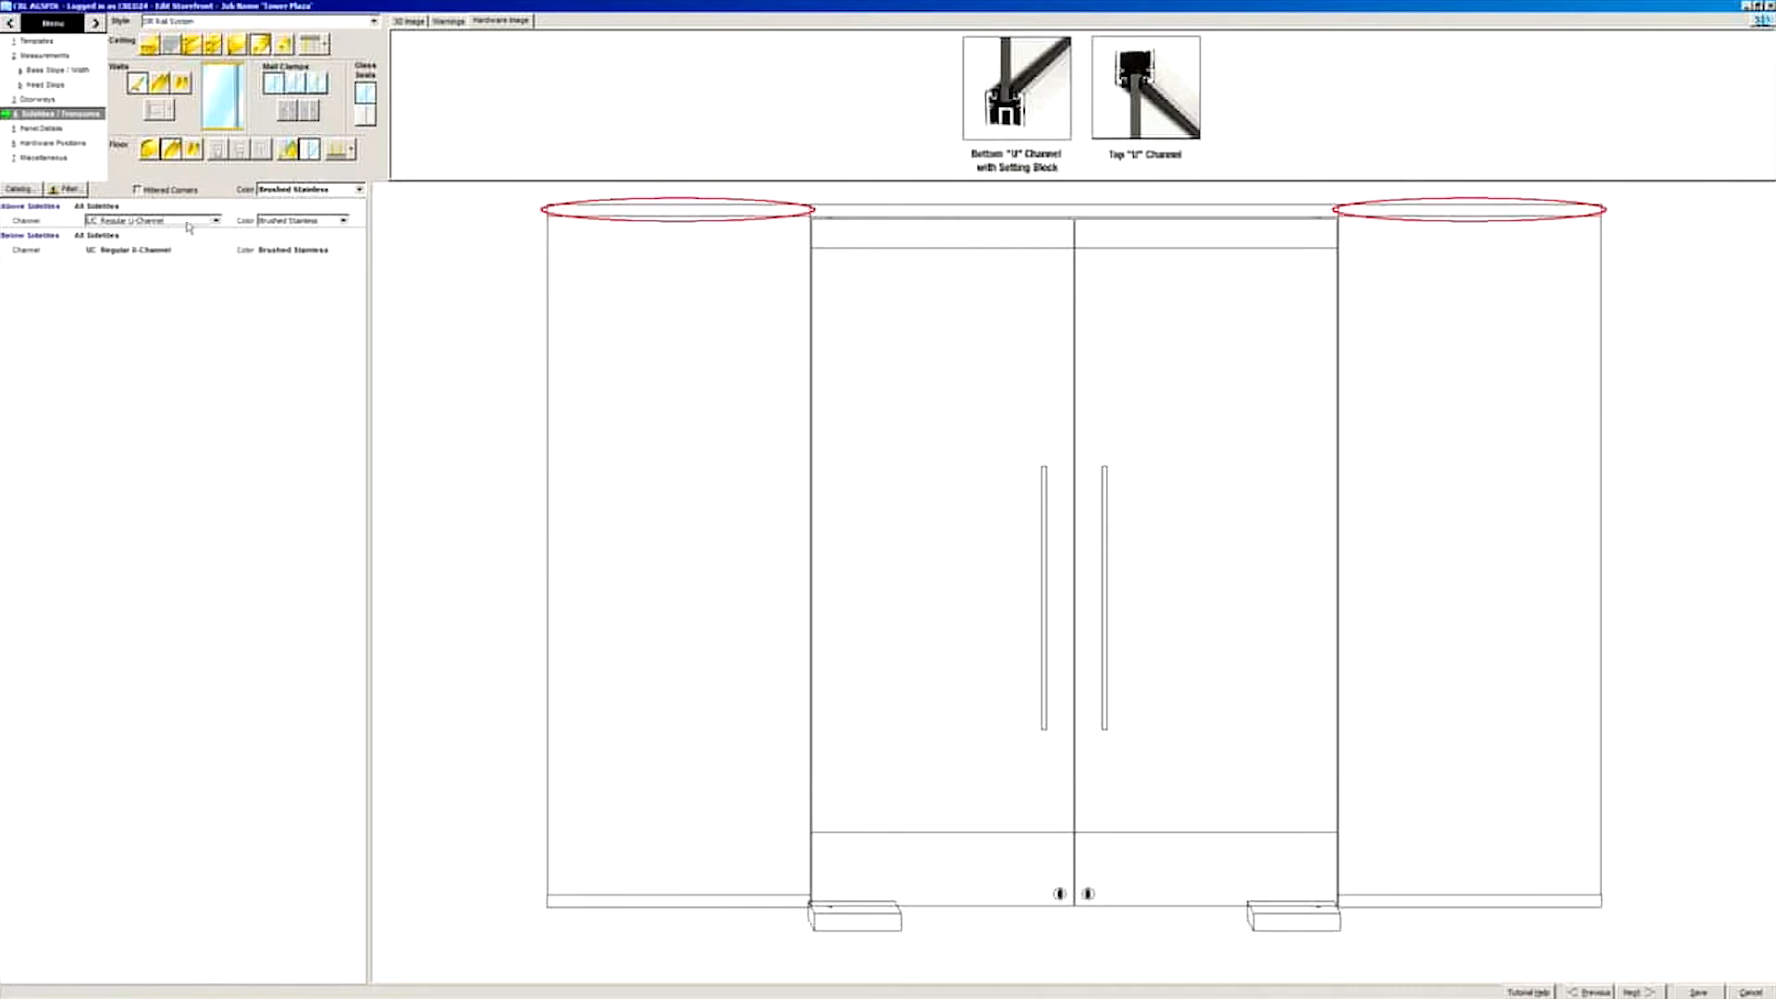
left_click(213, 222)
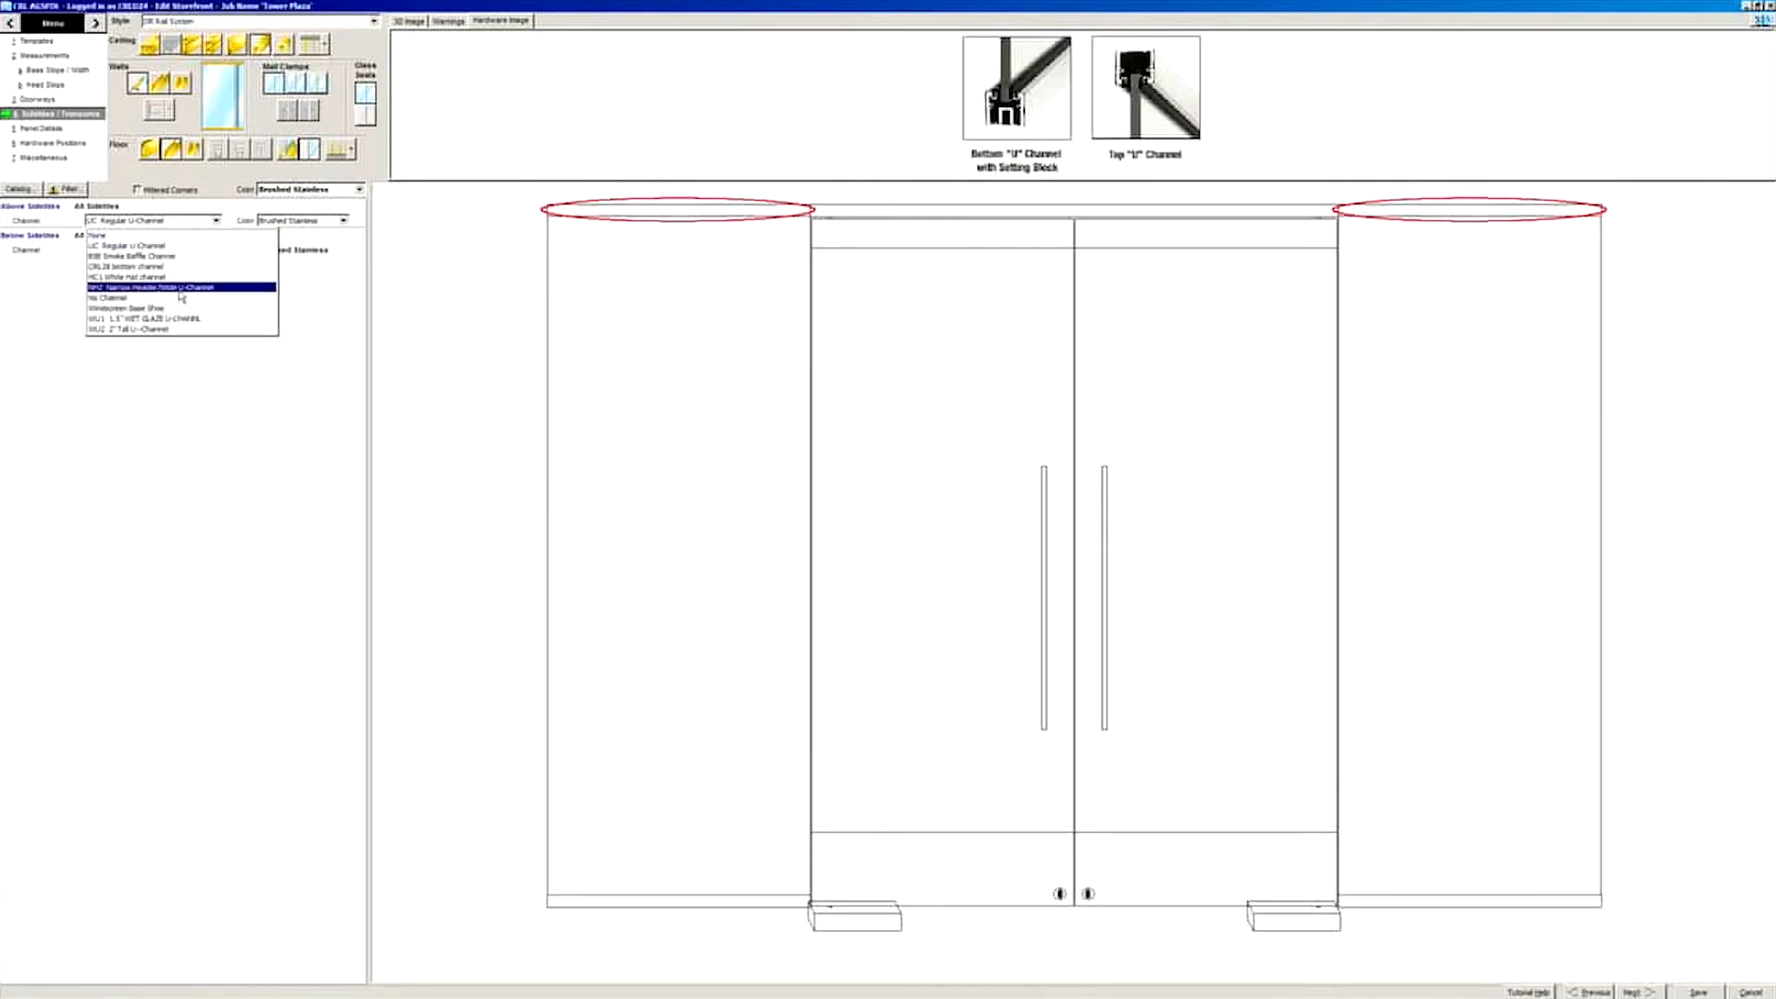
left_click(158, 409)
Step: Review the return panel's edge details, the door pull hole positions and the storefront's complete hardware list
left_click(41, 127)
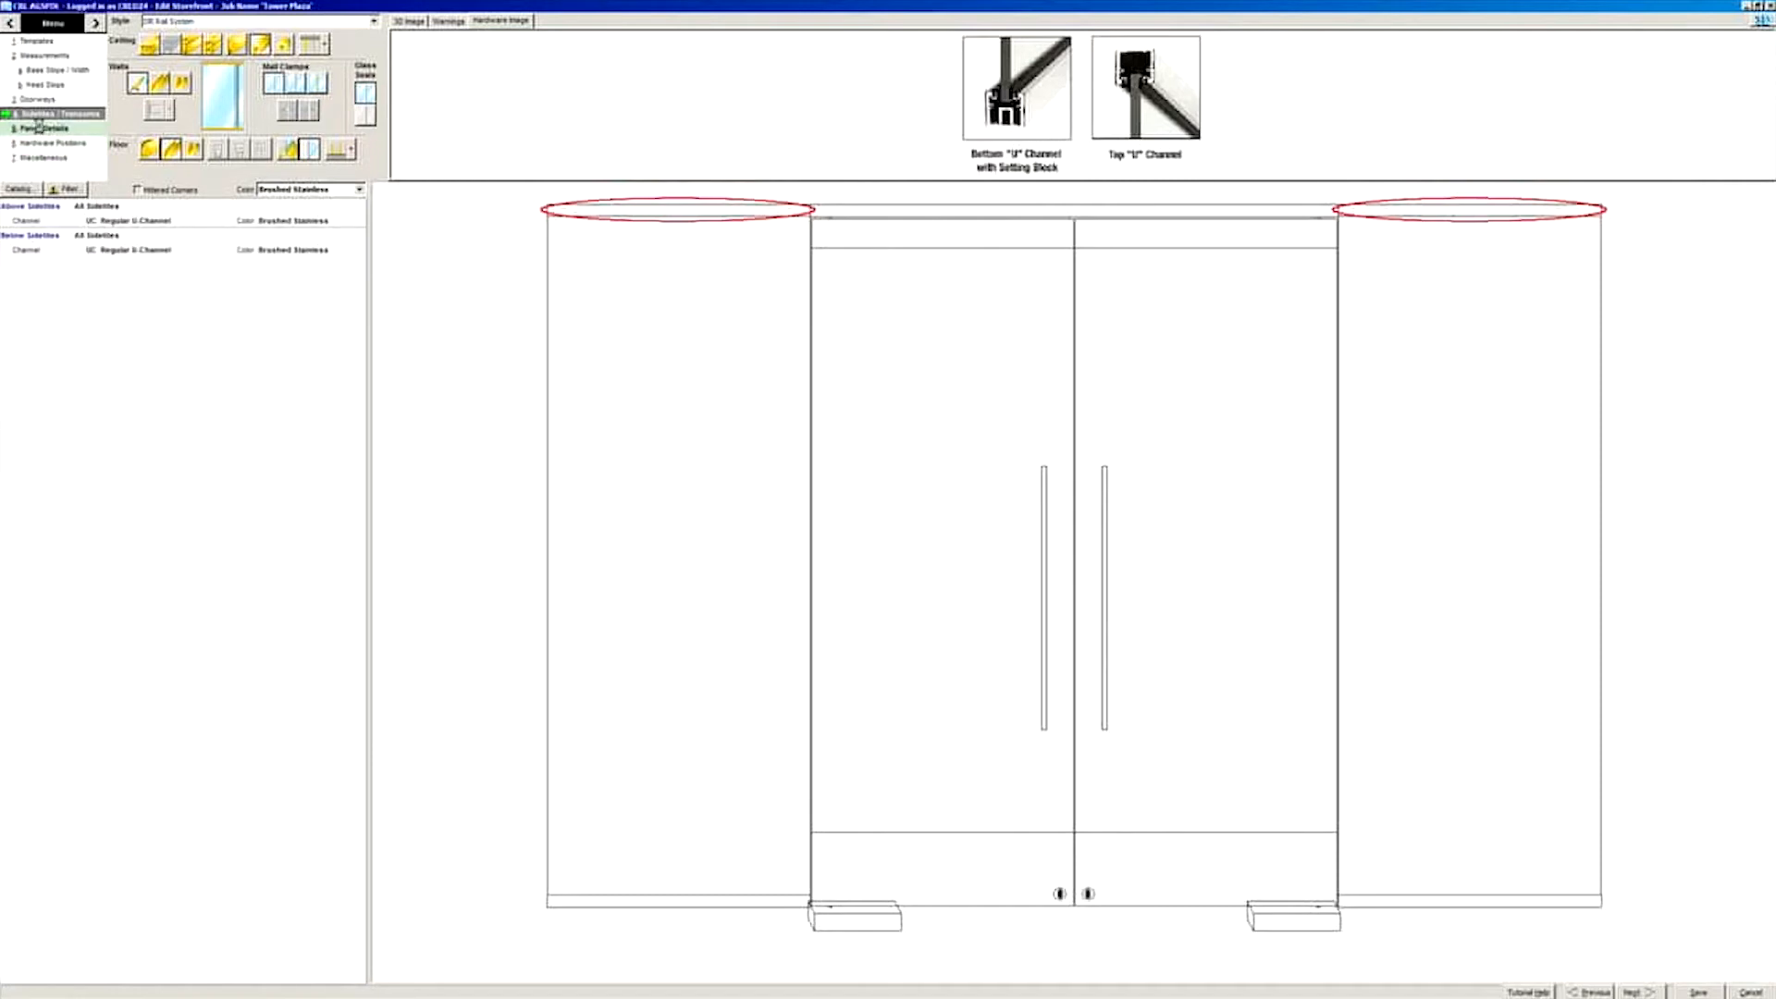
right_click(49, 132)
left_click(192, 144)
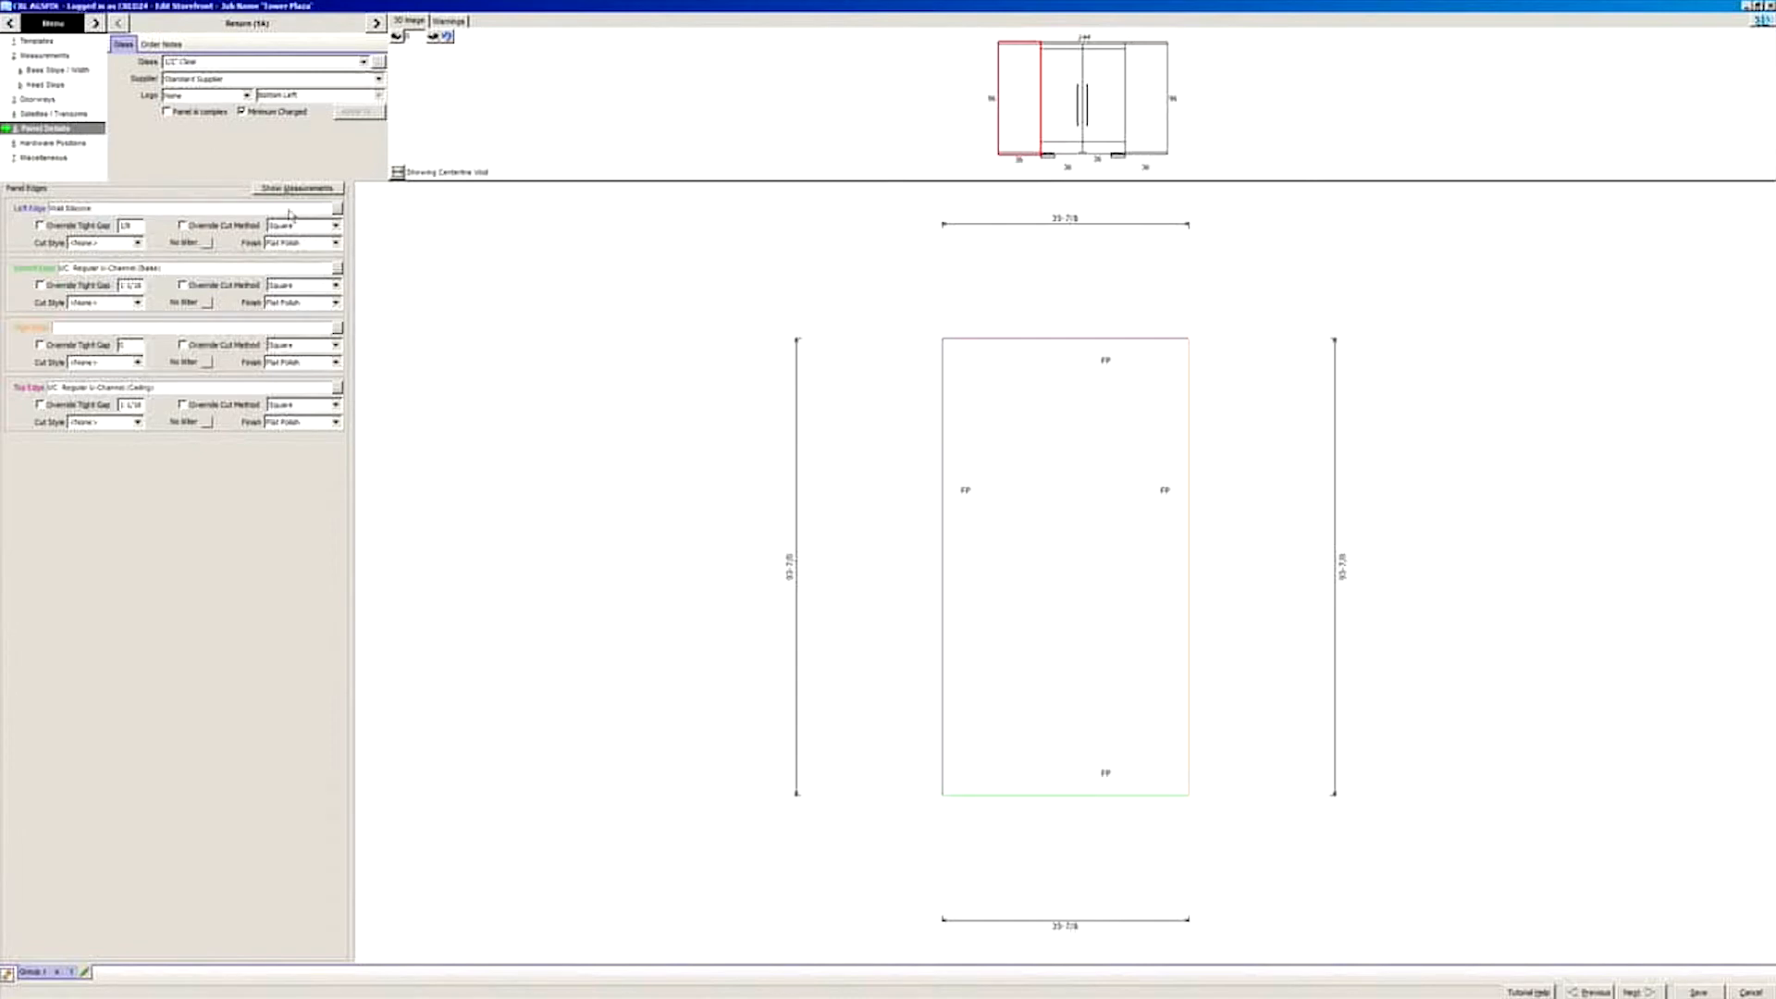
left_click(62, 145)
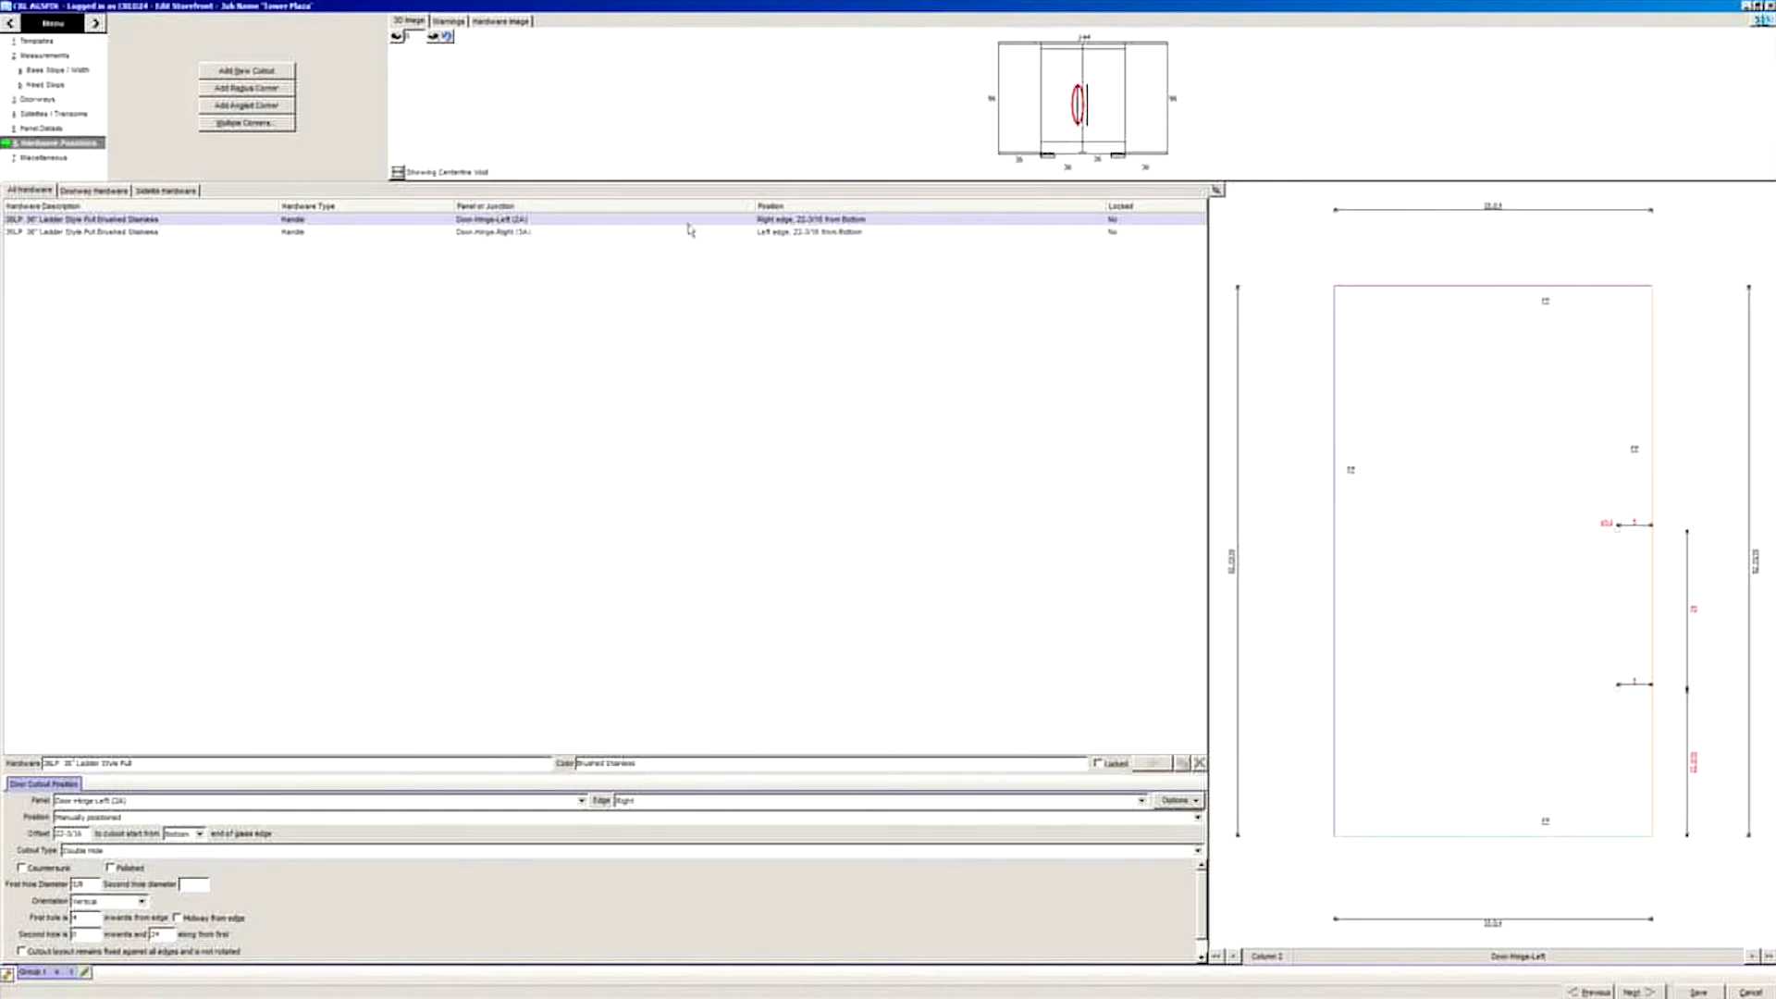
left_click(102, 159)
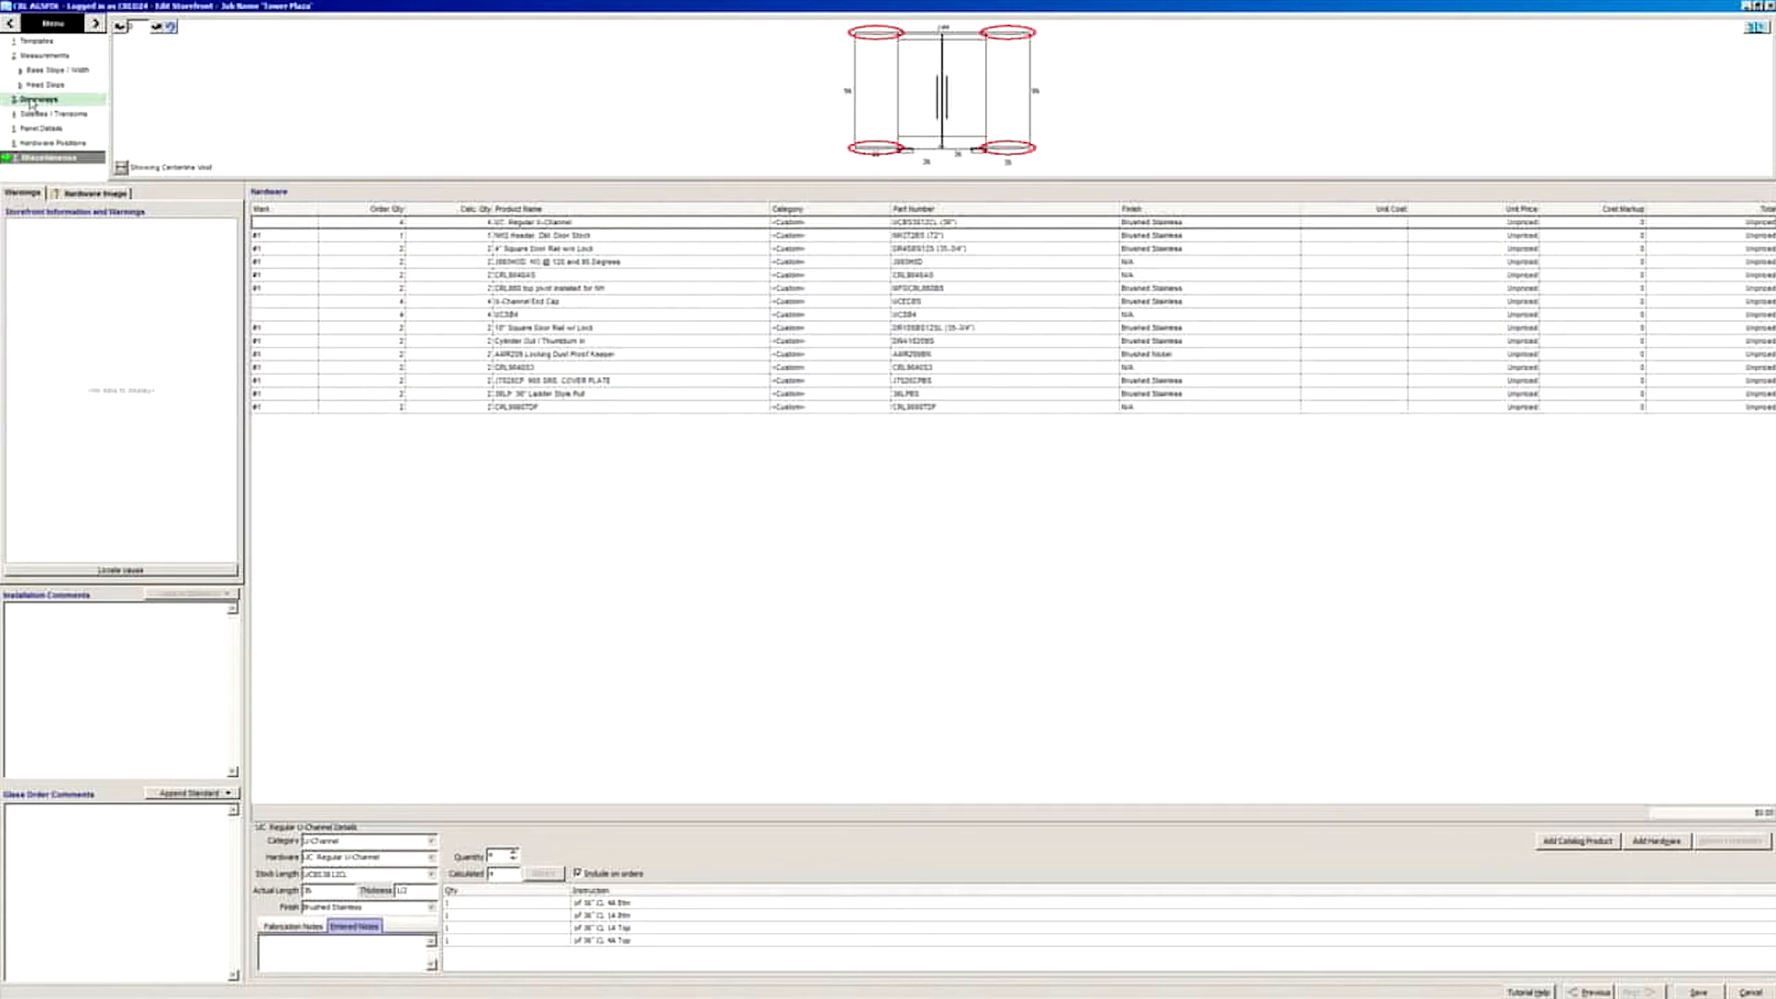
Step: Return to the storefront measurements and rename Group 1 as Front Entry
left_click(35, 56)
right_click(30, 57)
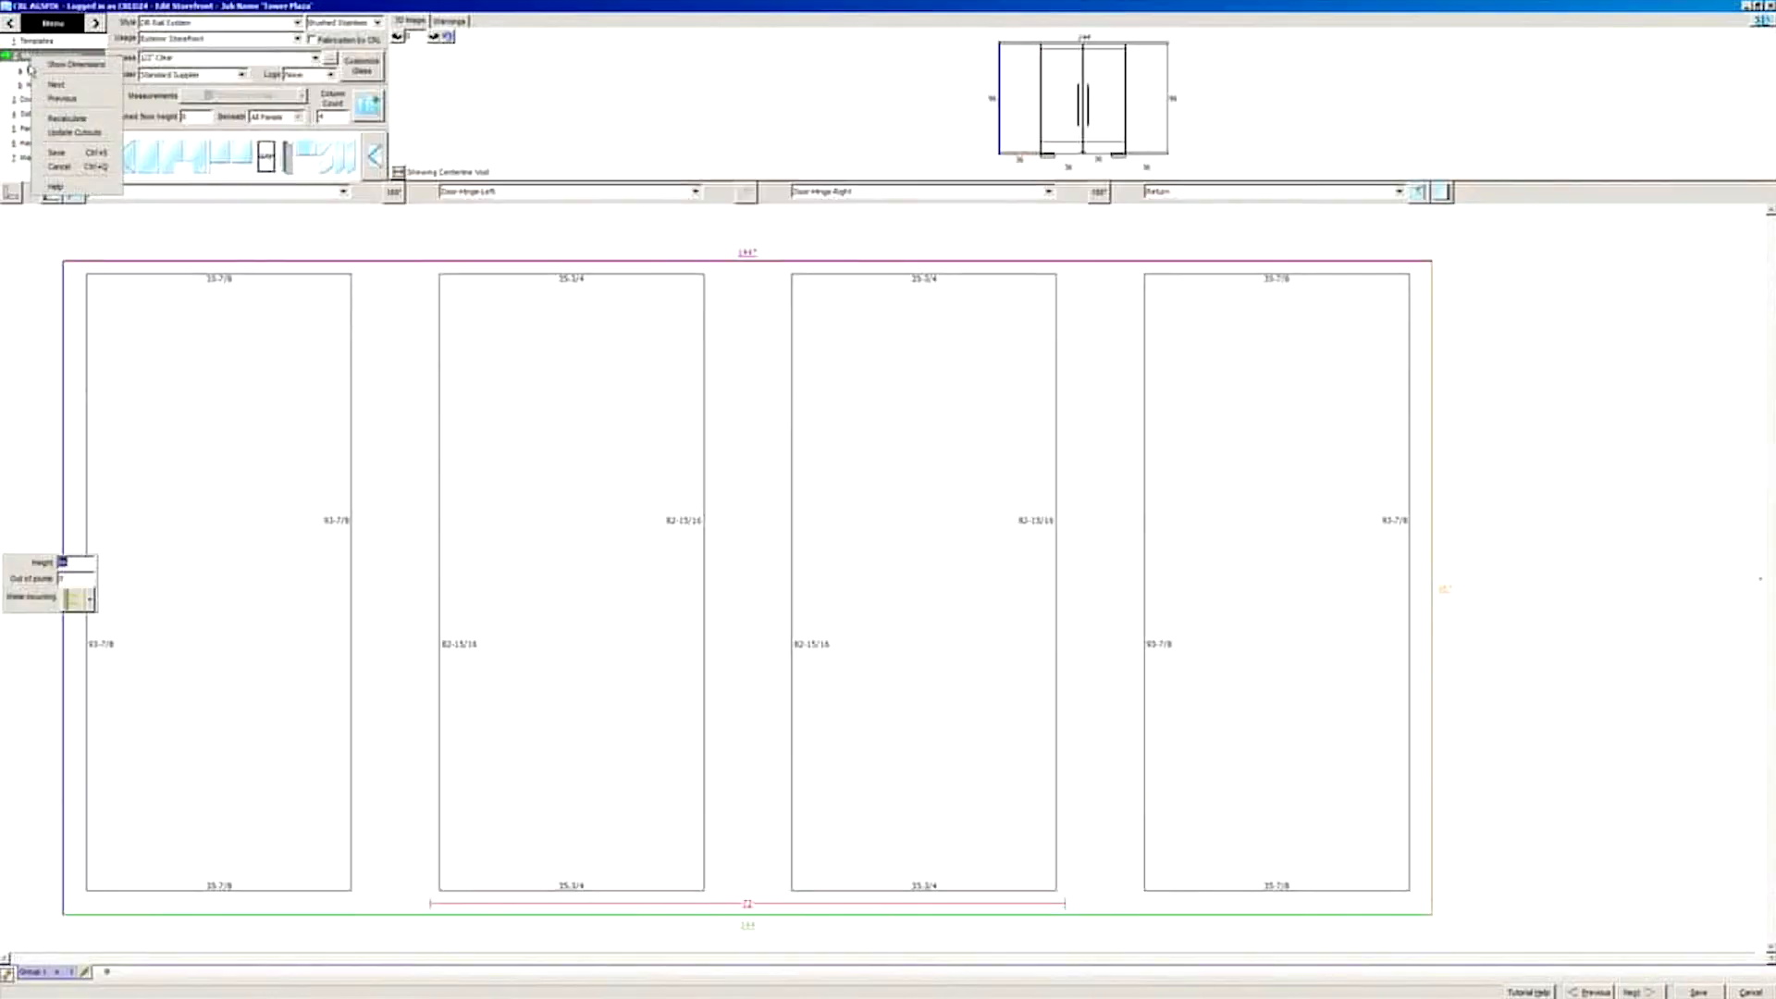
left_click(43, 979)
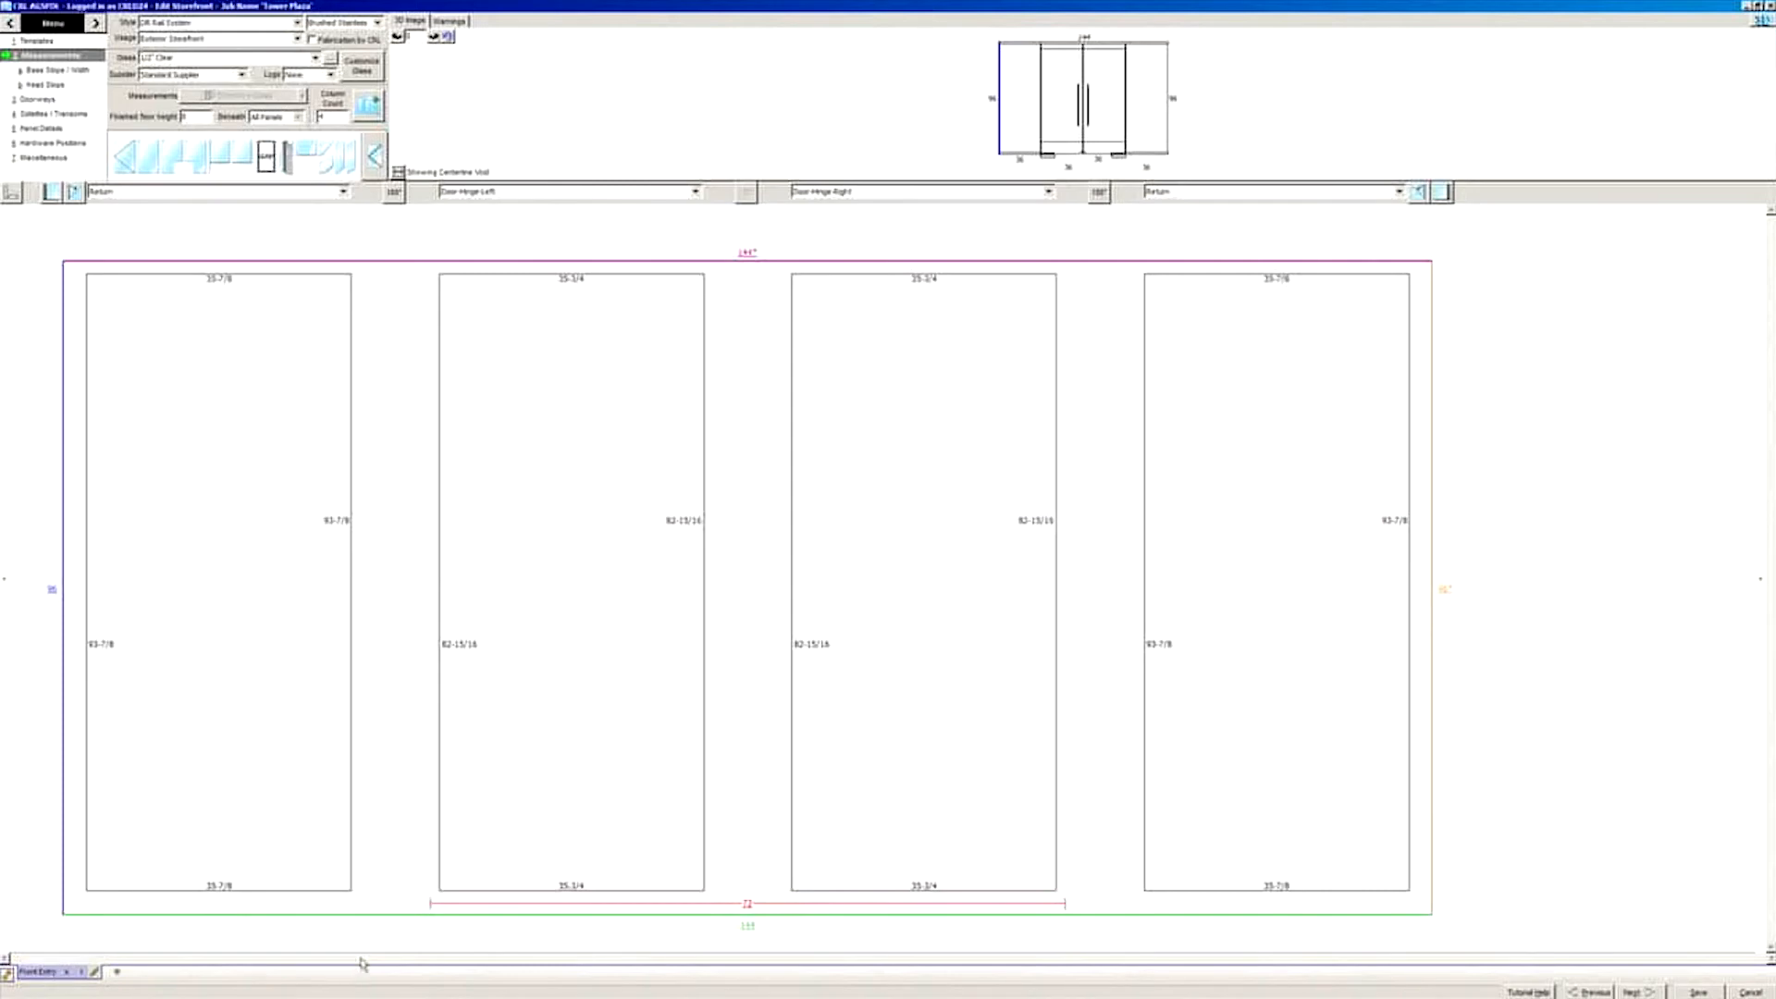
Step: Add a flat storefront with a left-hinged single door between two sidelites, setting its height to 84 and width to 108
left_click(118, 973)
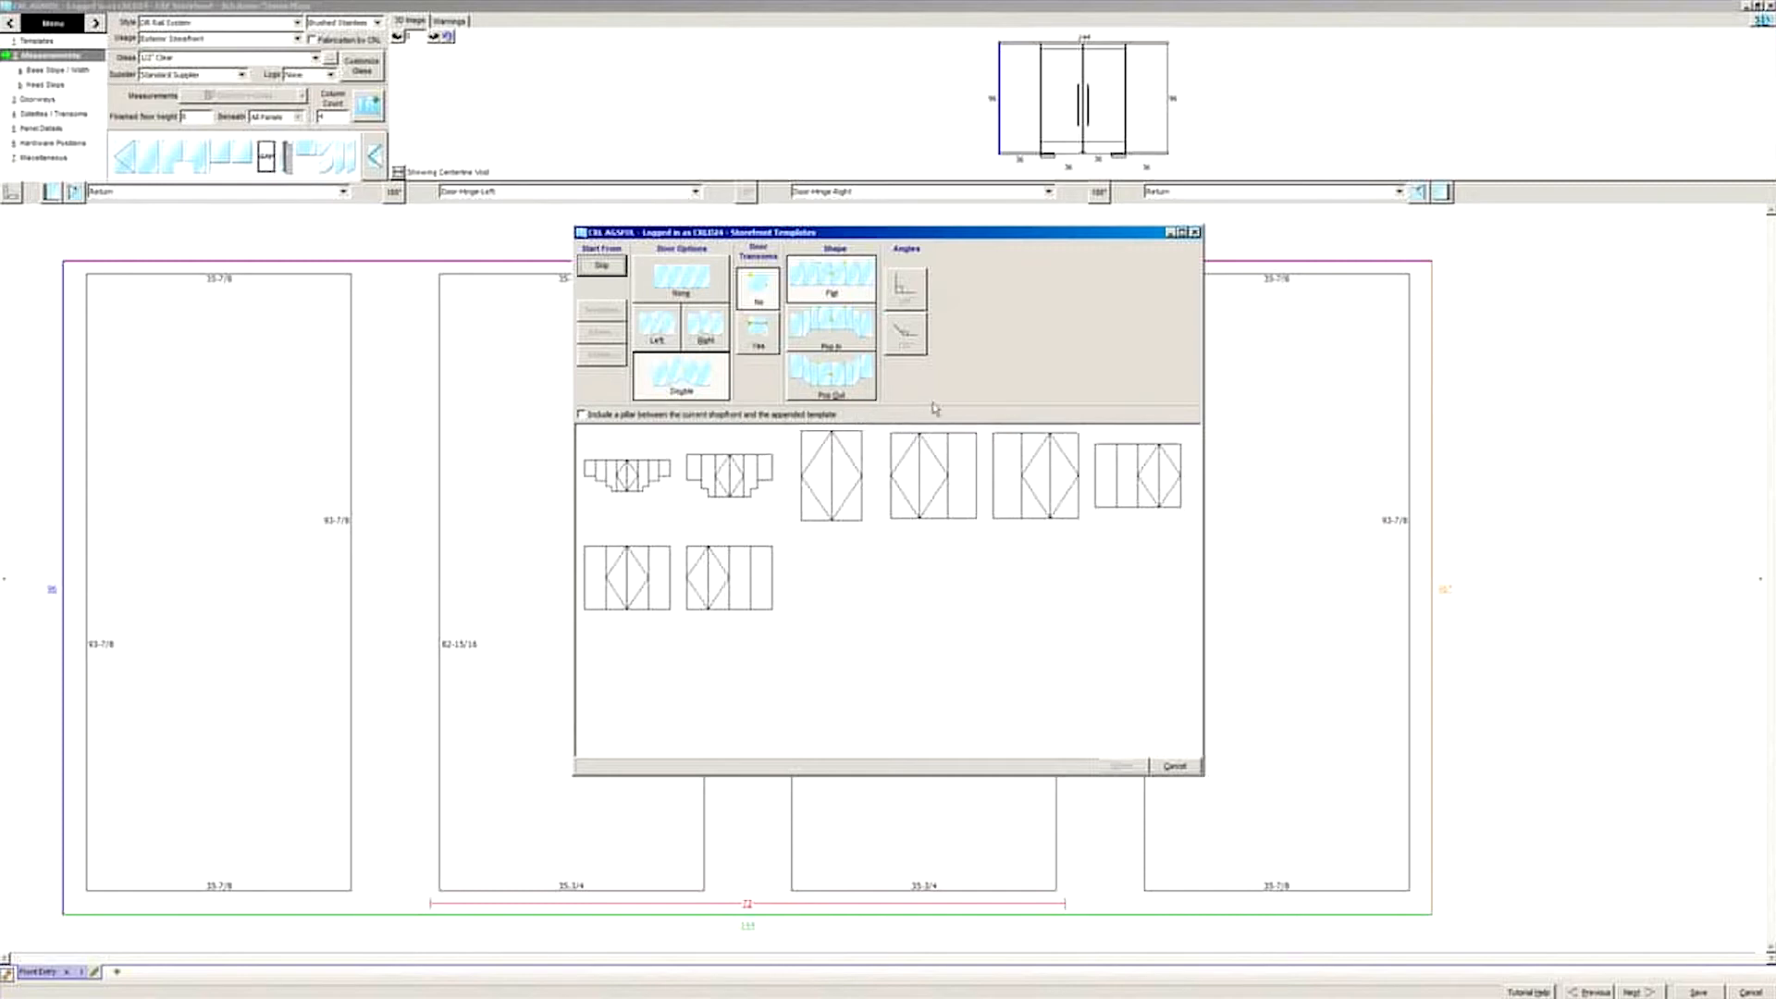
left_click(651, 331)
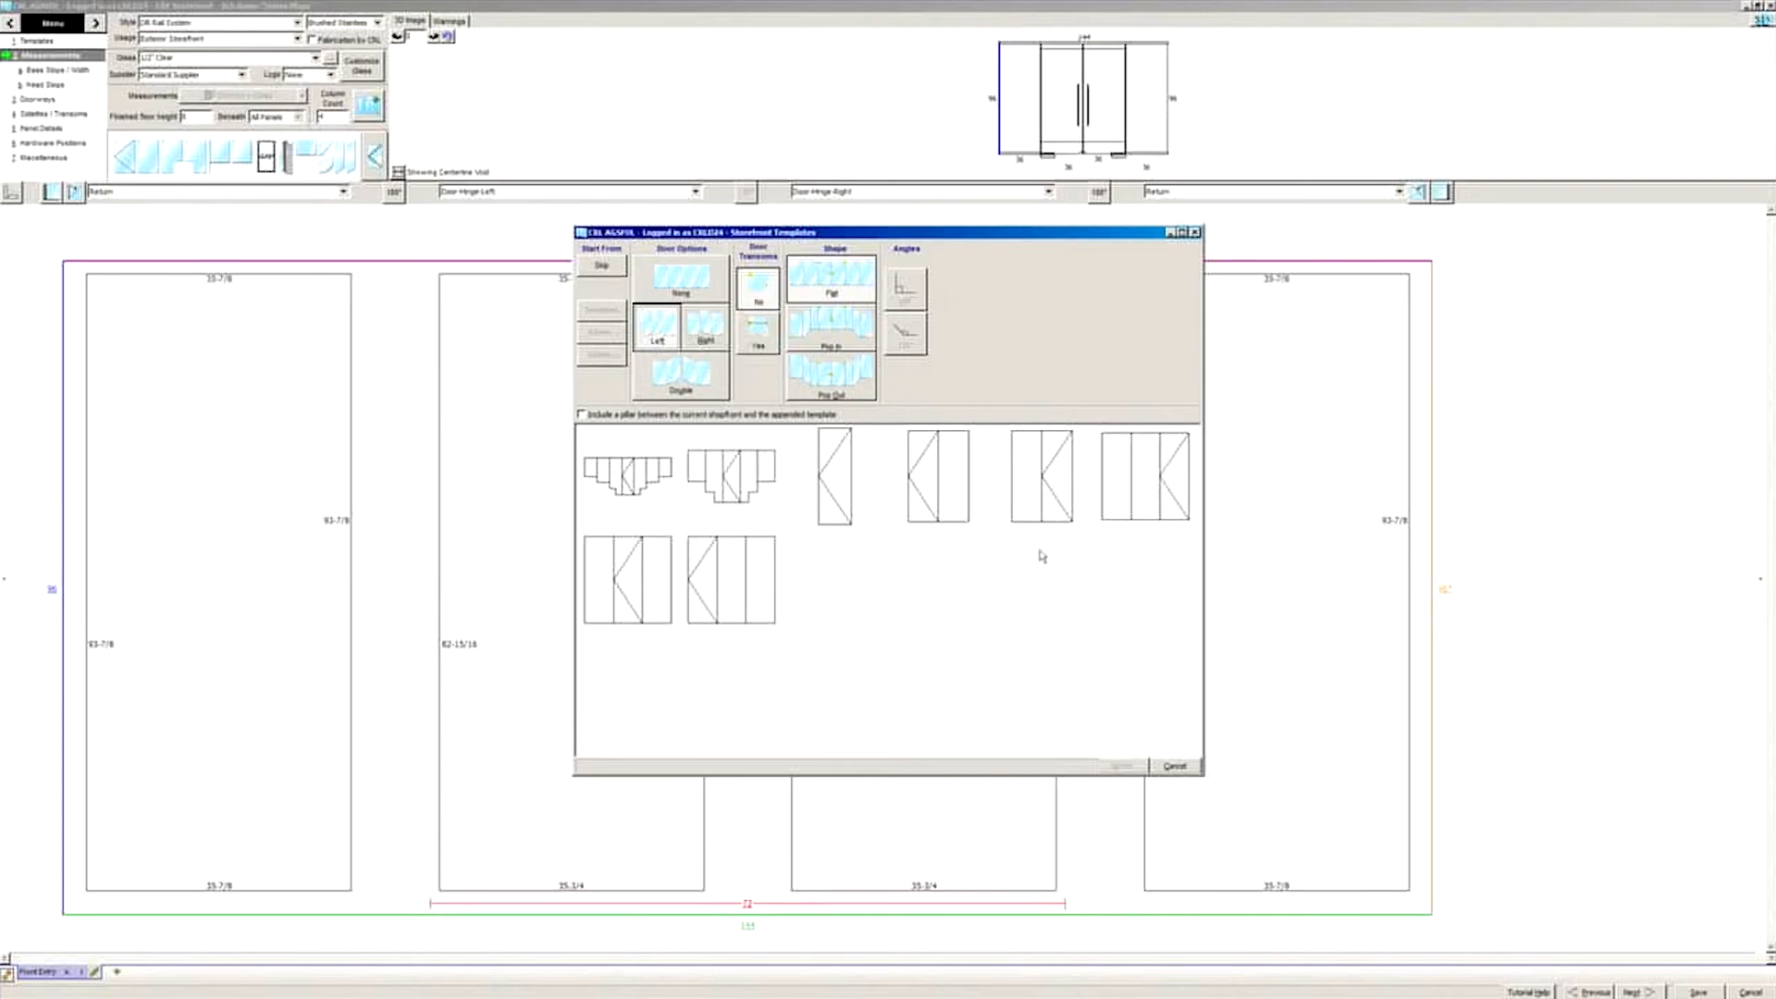
double_click(650, 605)
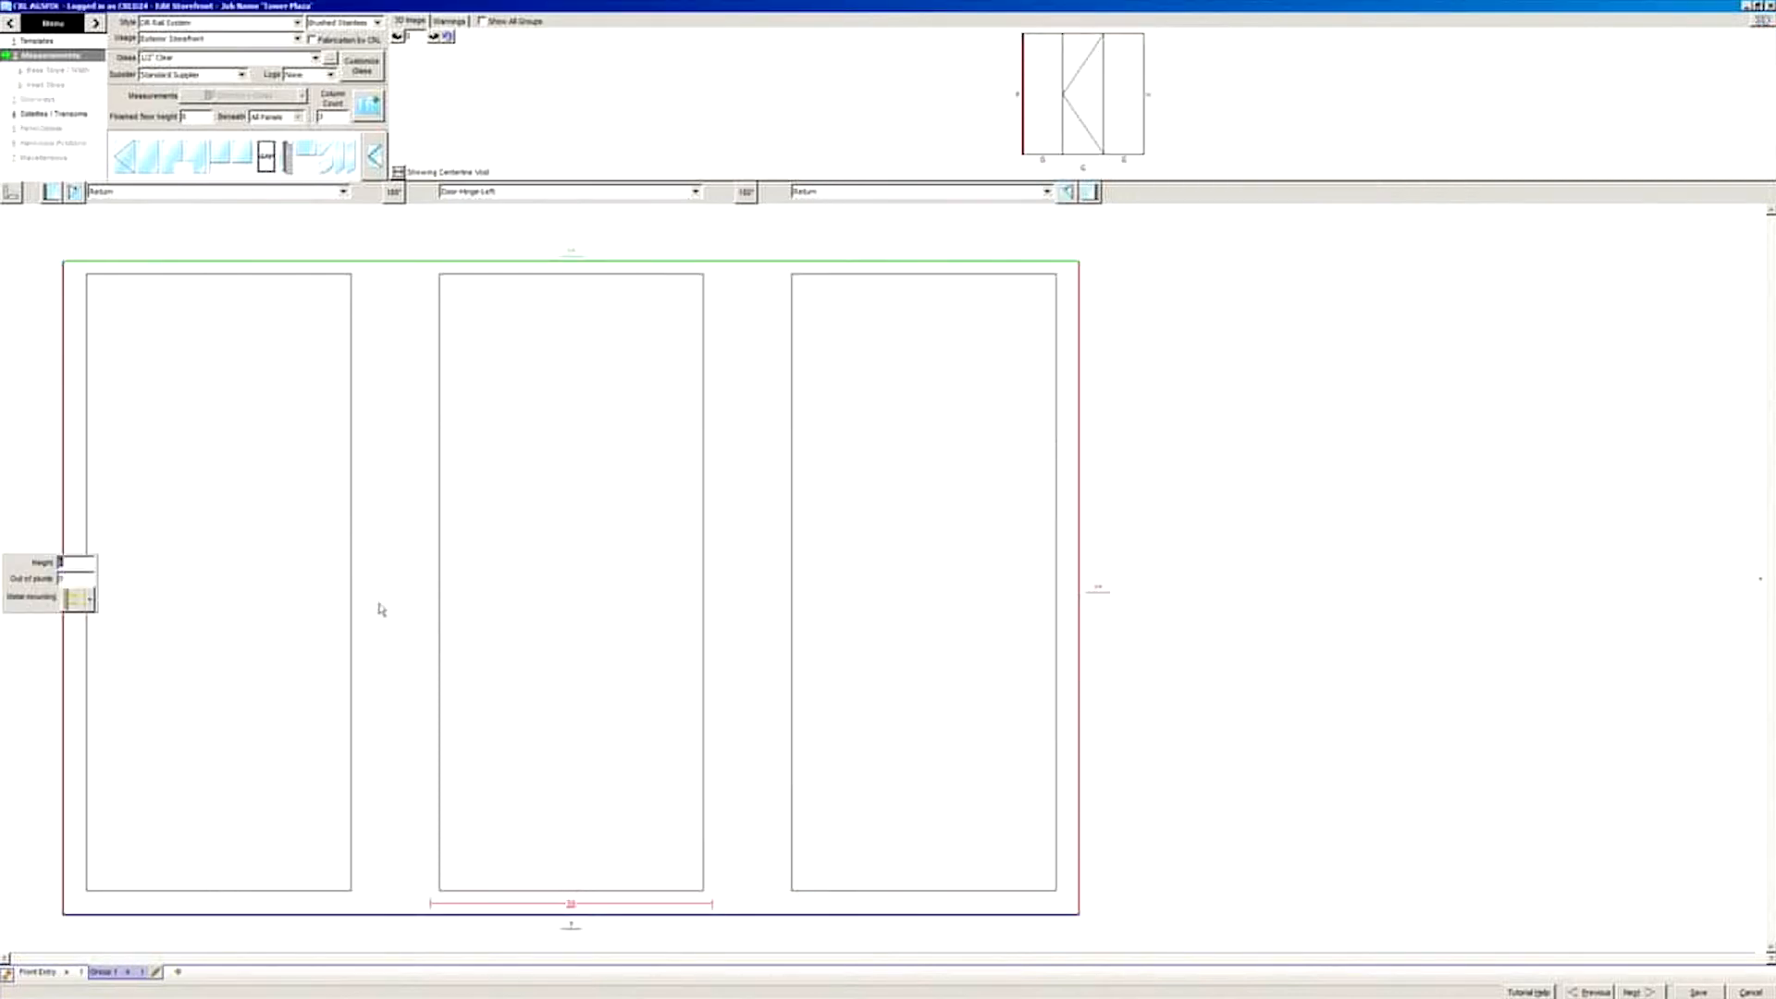
key("Tab")
key("Tab")
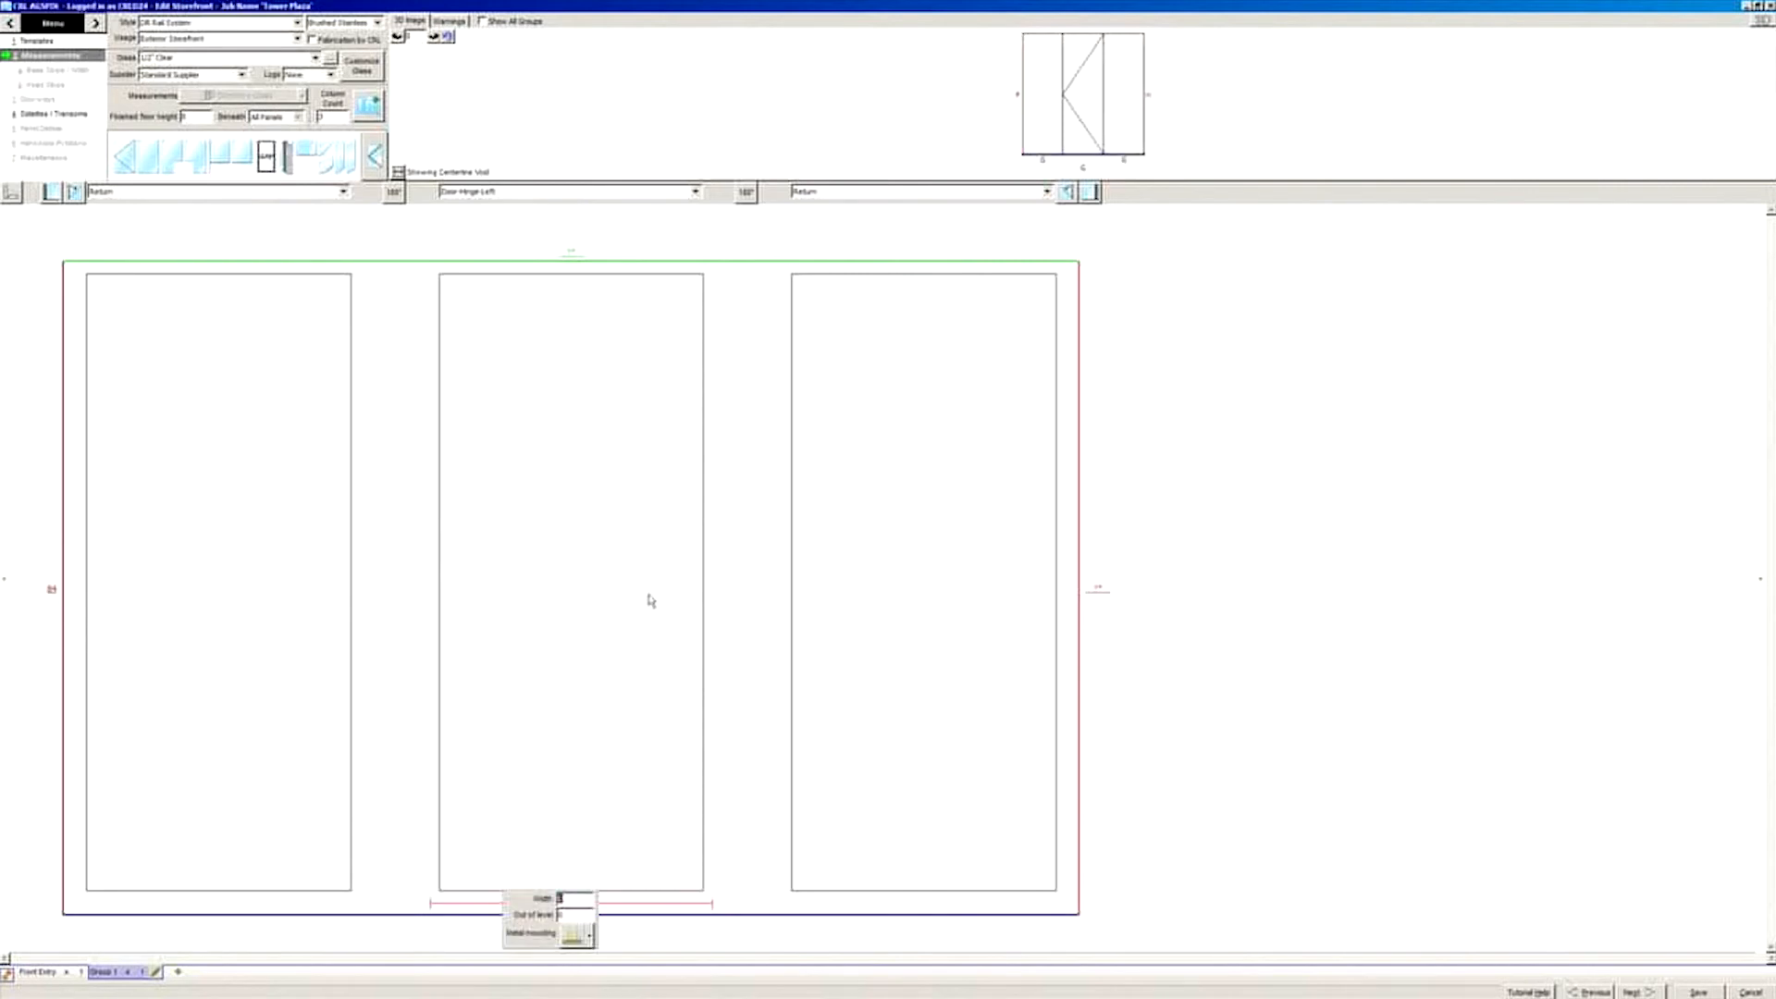
key("Tab")
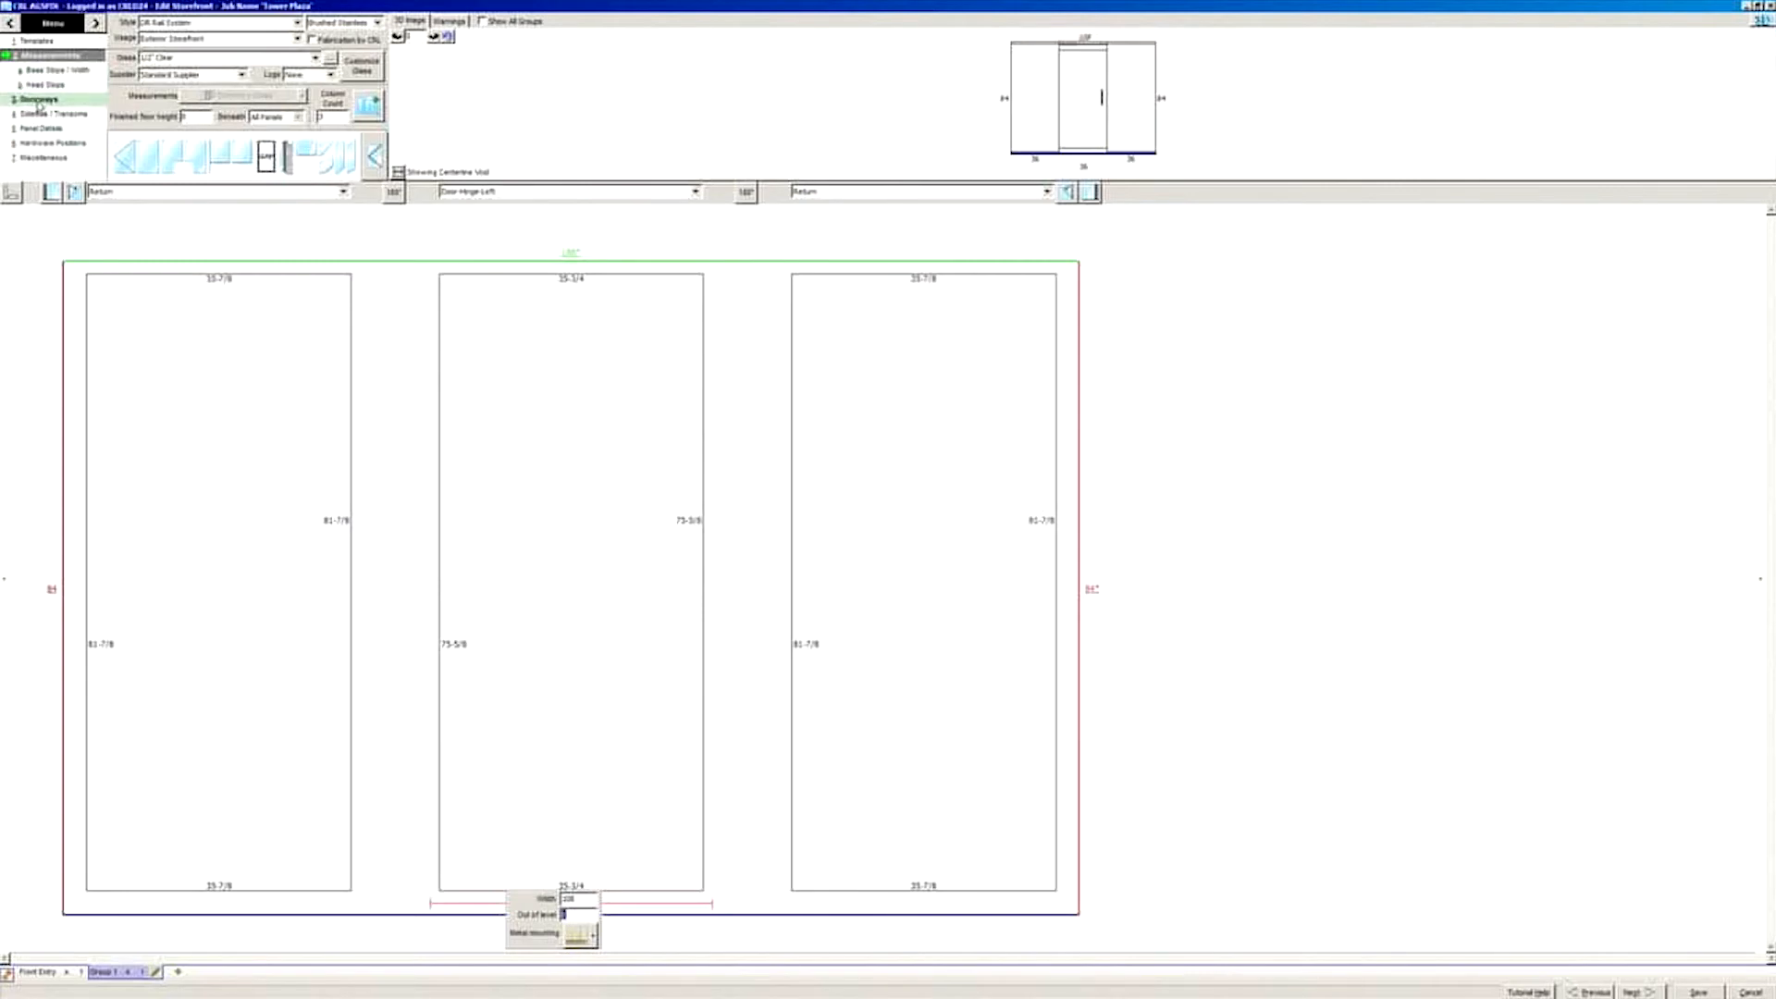
Step: In the new storefront's doorway settings, give the single door a lock/latch on its opening edge
left_click(38, 101)
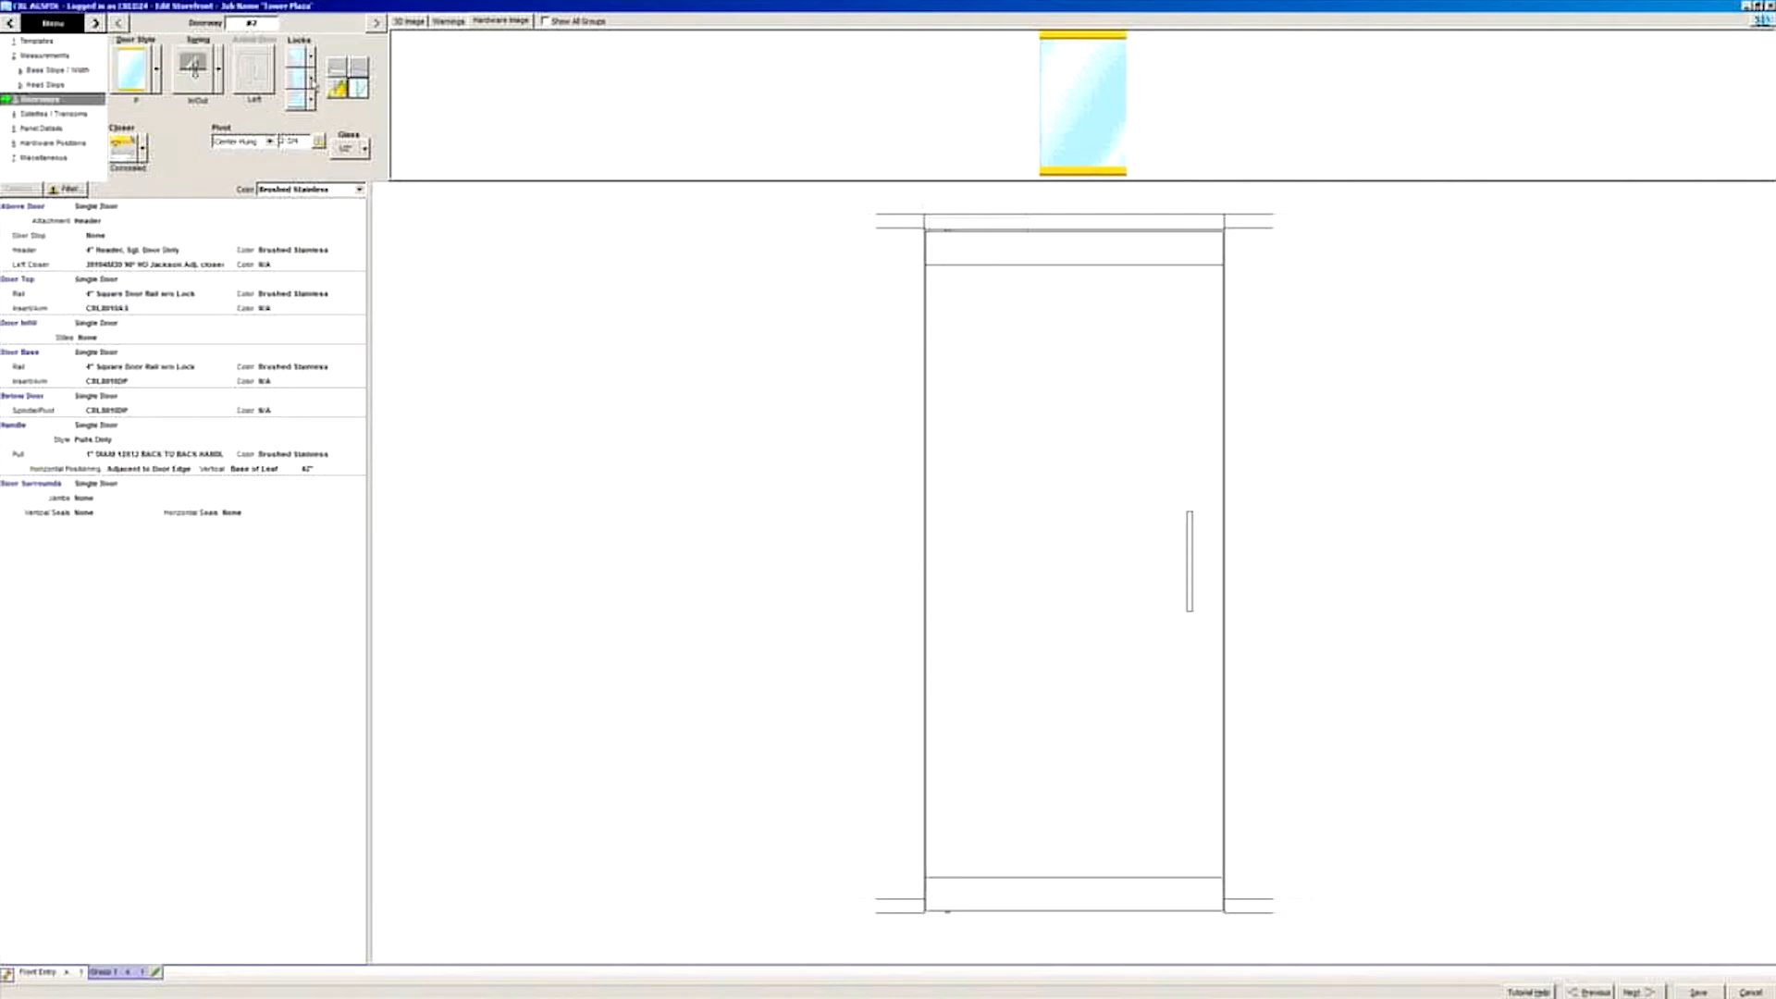
right_click(313, 83)
left_click(274, 122)
left_click(312, 81)
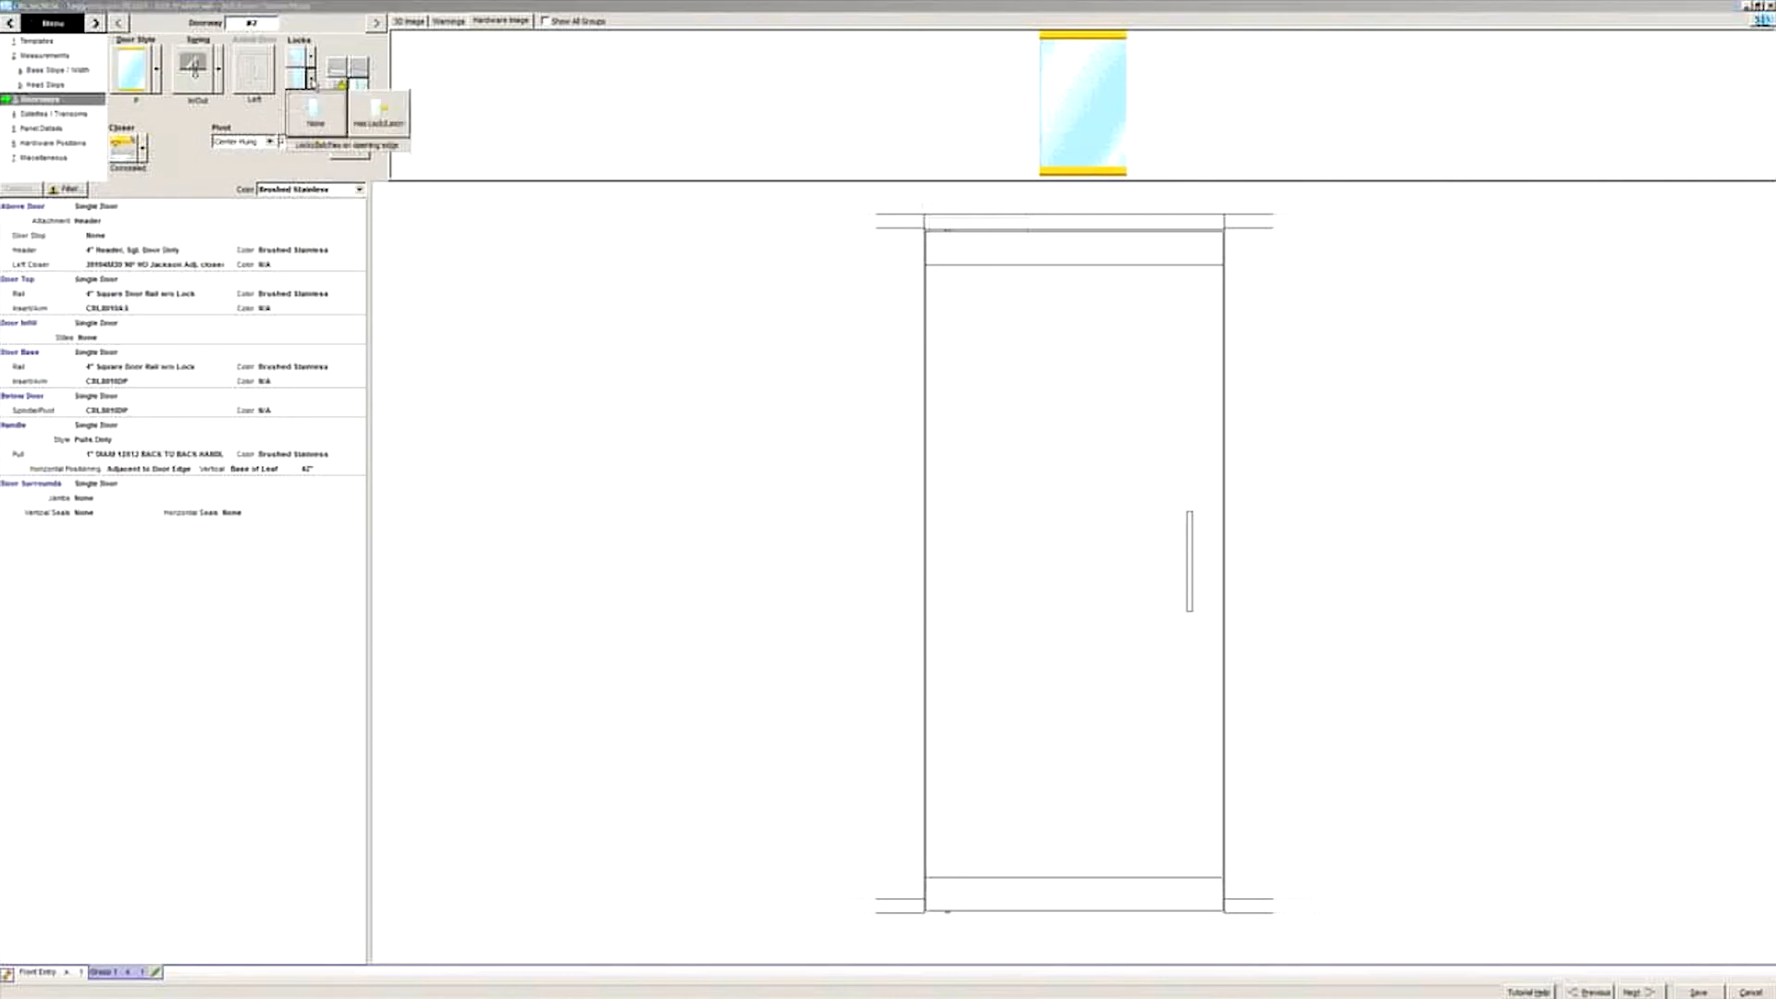
left_click(389, 120)
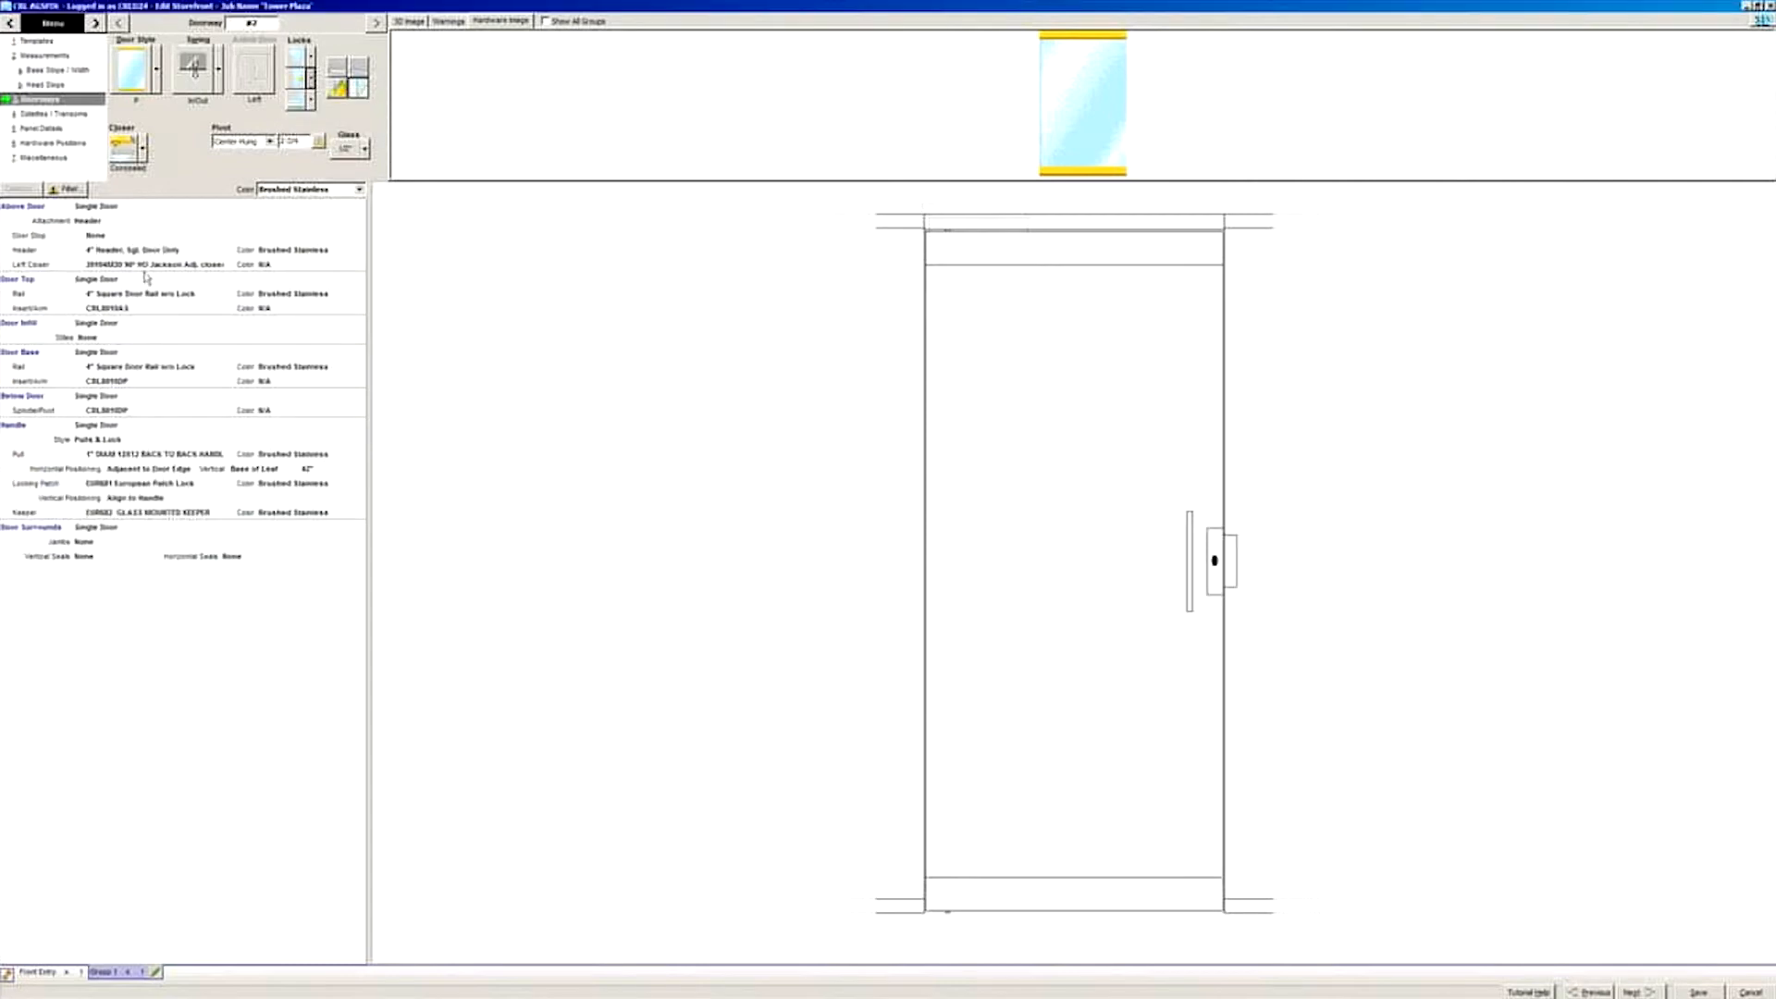
Step: Set the single door's handle style to Latch Only
left_click(142, 489)
left_click(106, 441)
left_click(158, 440)
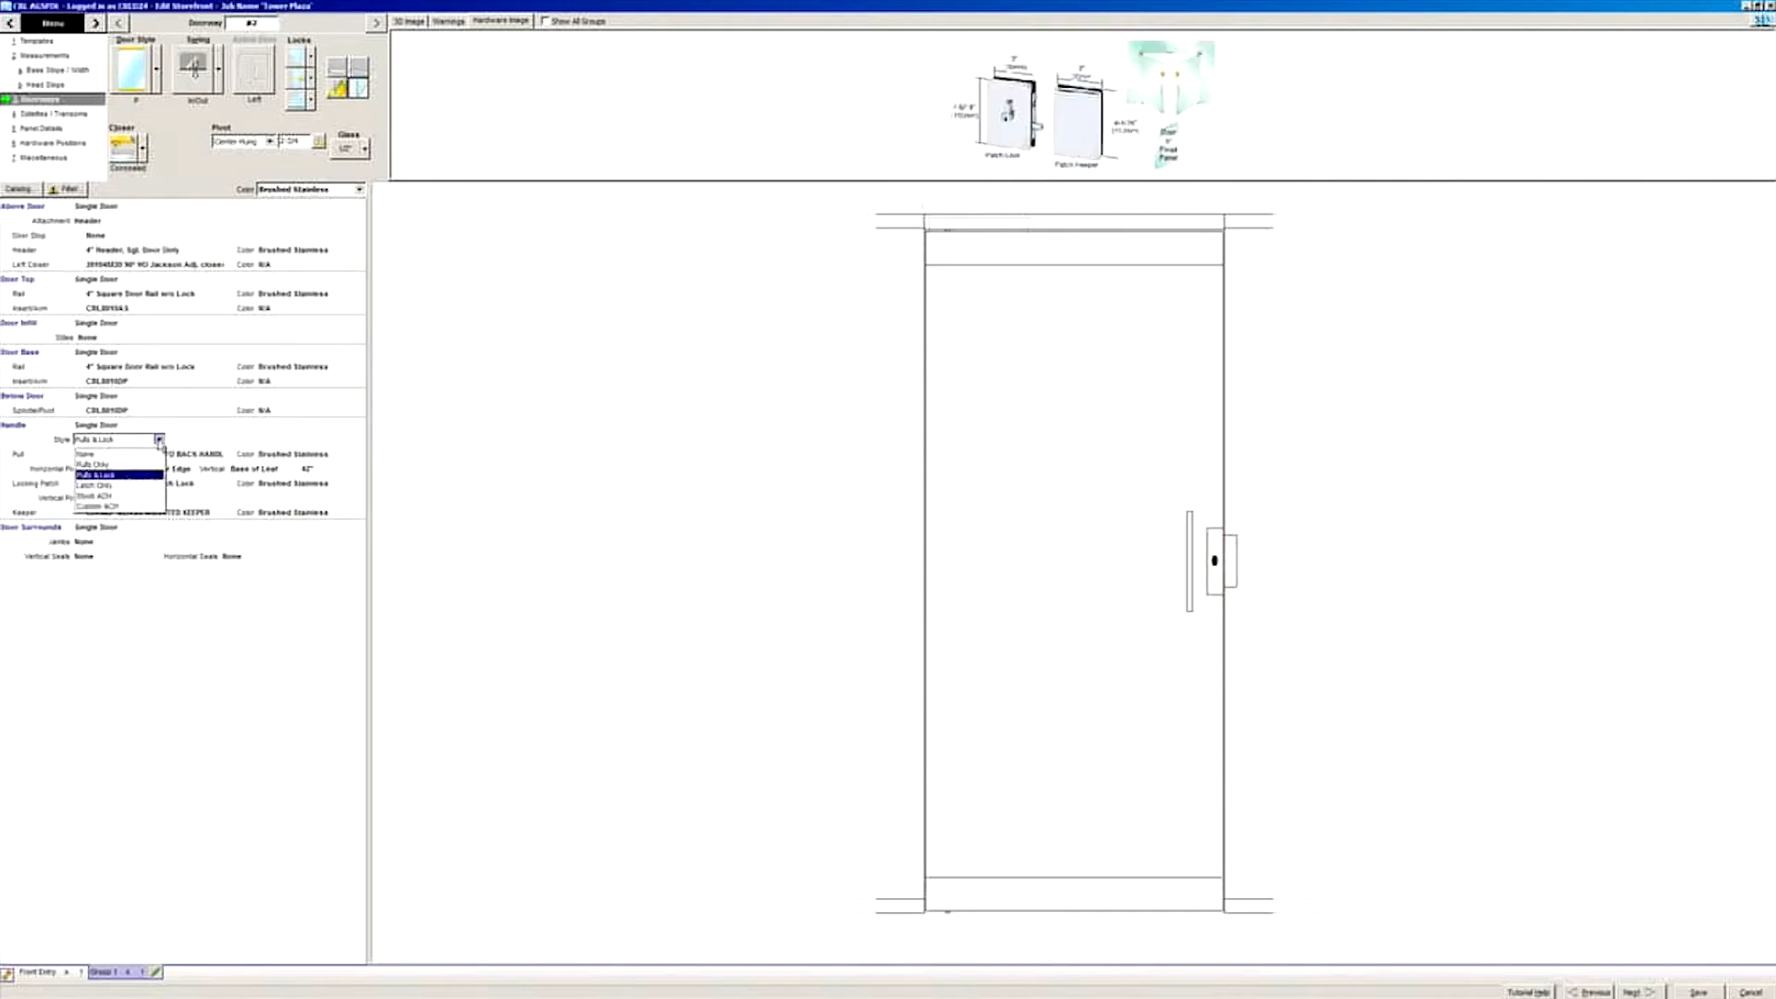
left_click(138, 485)
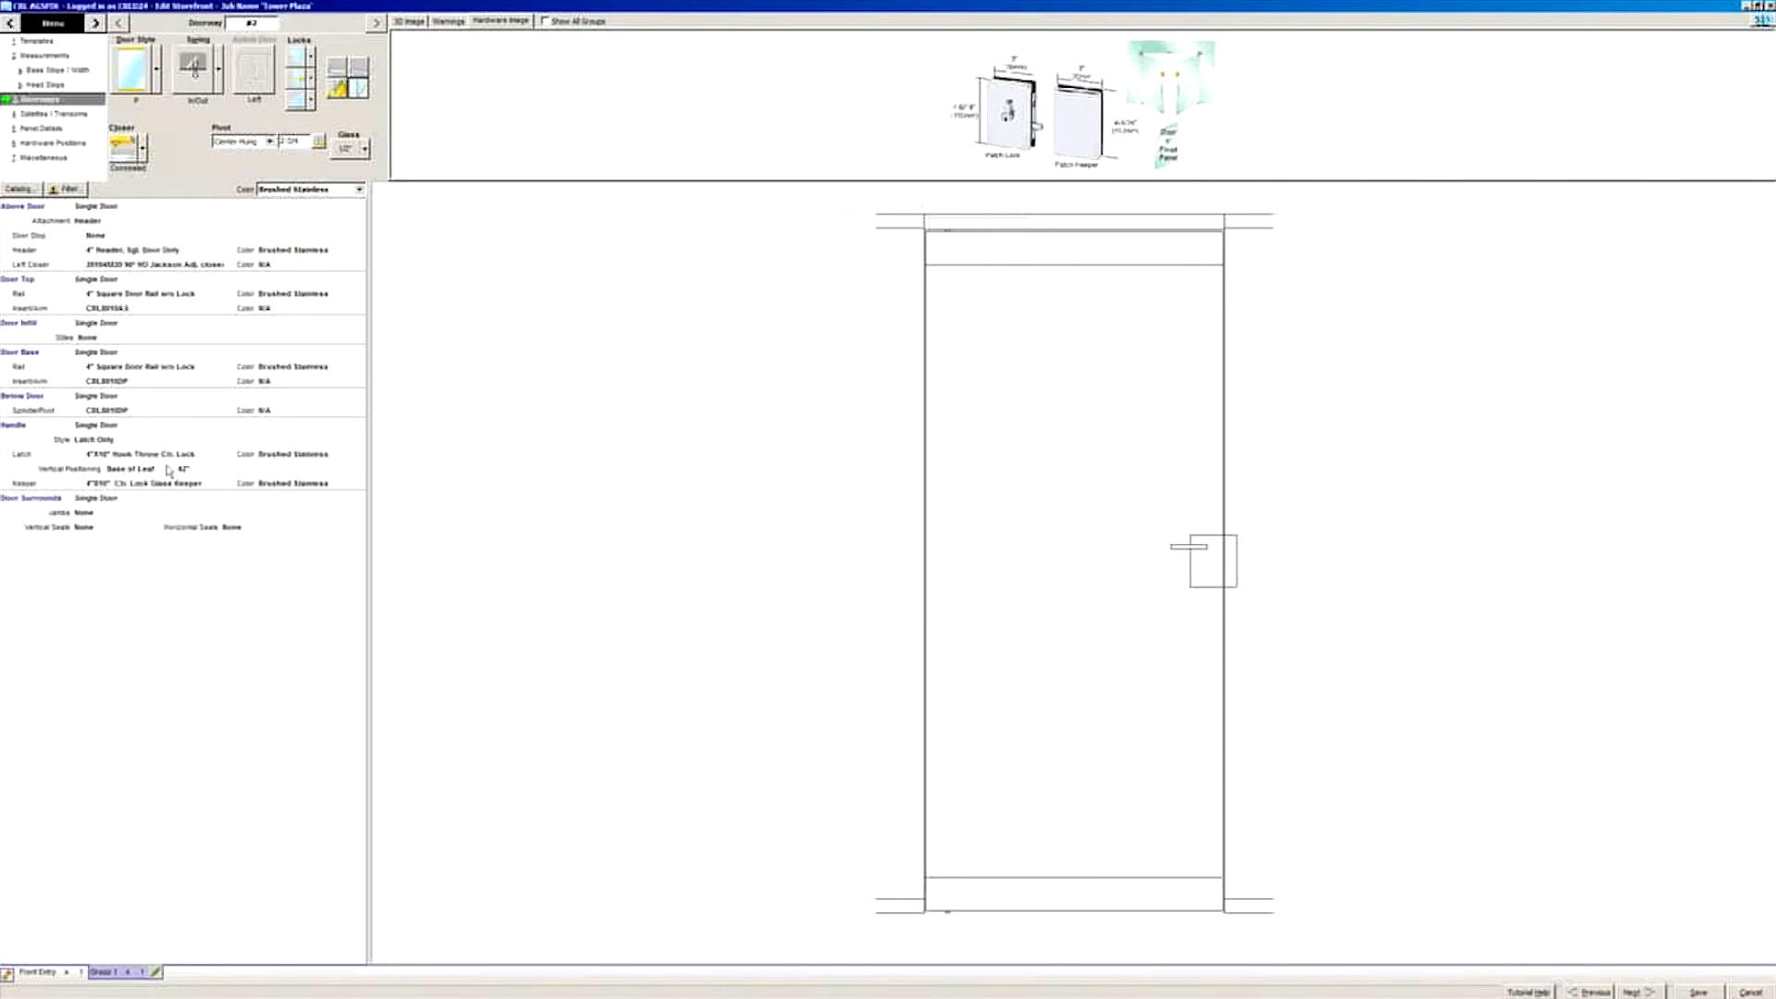
Step: Try the Custom 6" x 10 Centerlock, Customer to Specify, as the door latch and look for a matching keeper
left_click(169, 458)
left_click(216, 454)
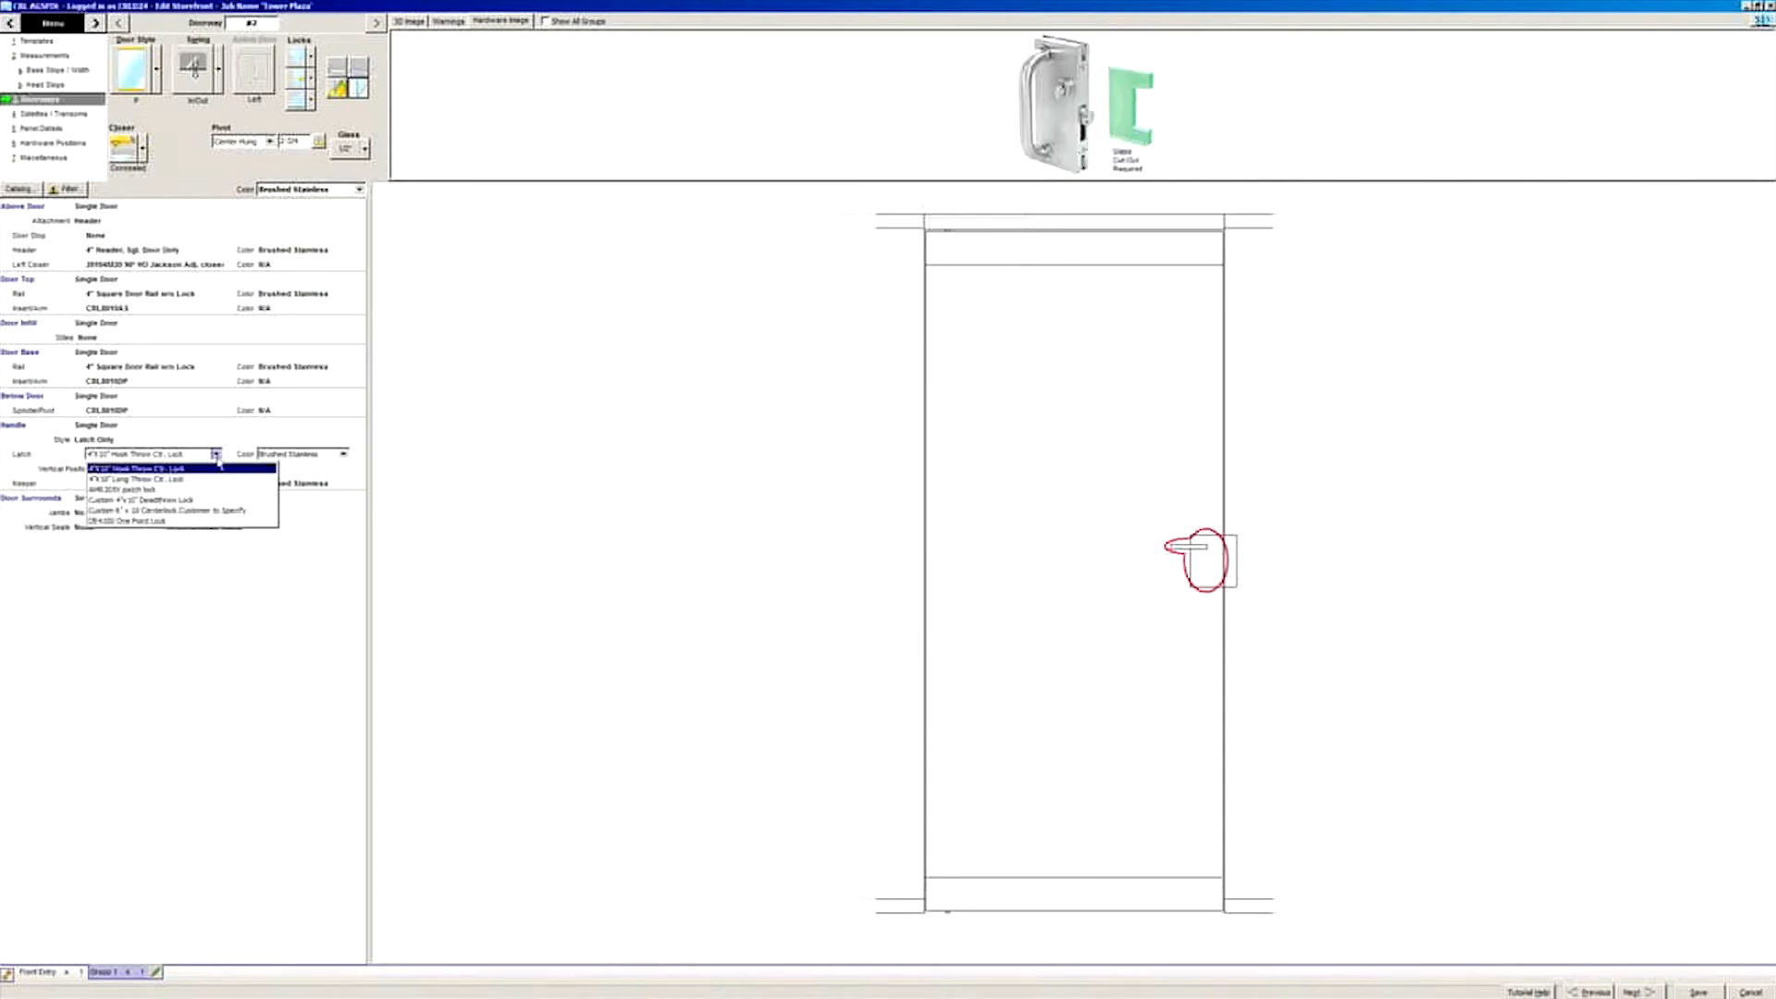
left_click(190, 512)
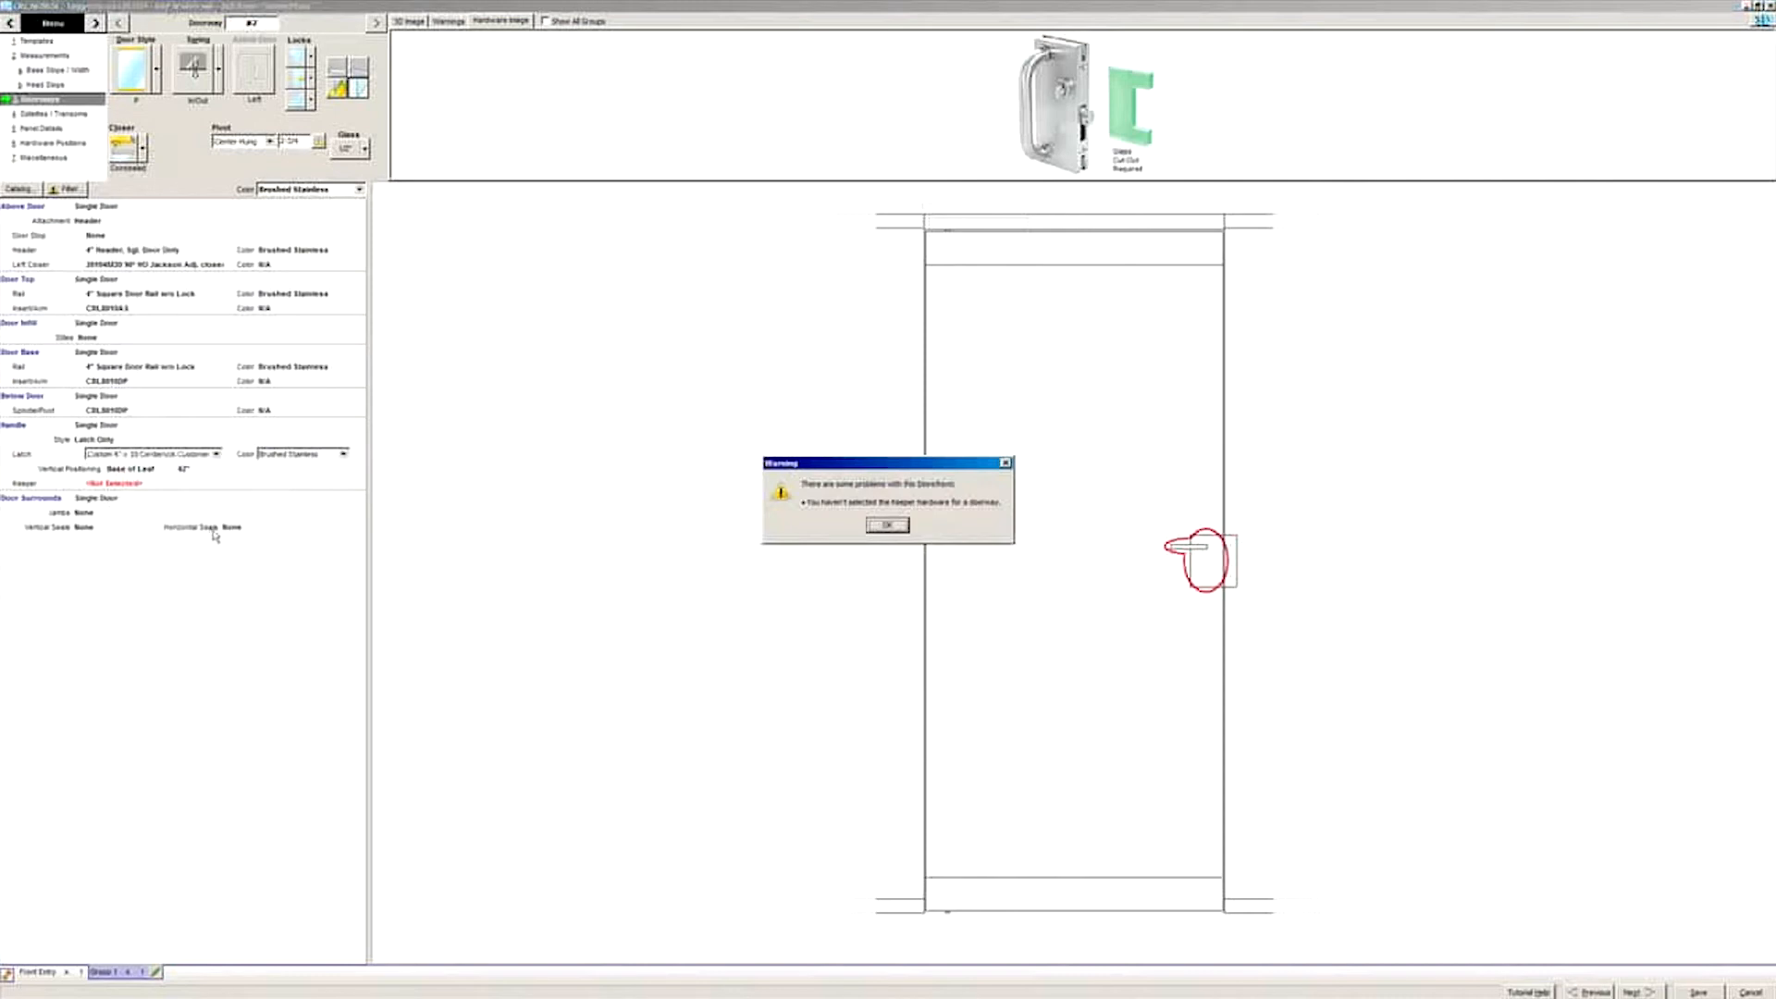
left_click(887, 525)
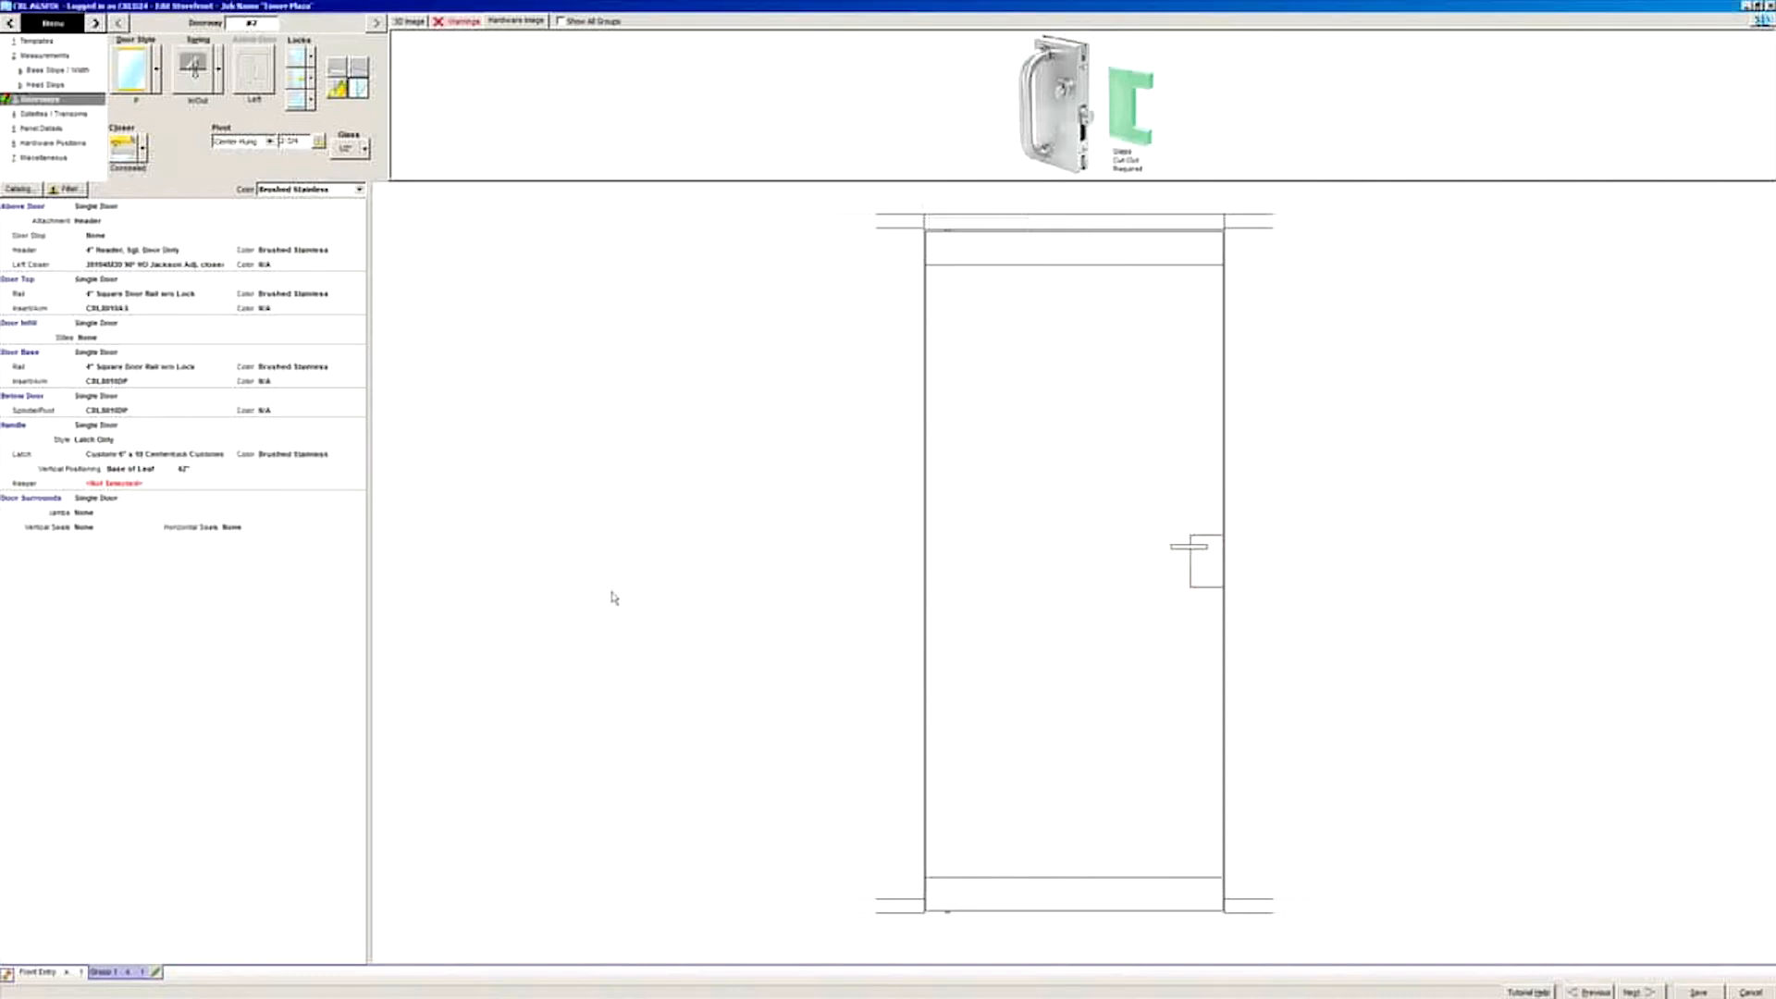
left_click(123, 486)
left_click(148, 568)
Step: Set the single door's latch to the 4"X10" Long Throw Ctr. Lock
left_click(114, 456)
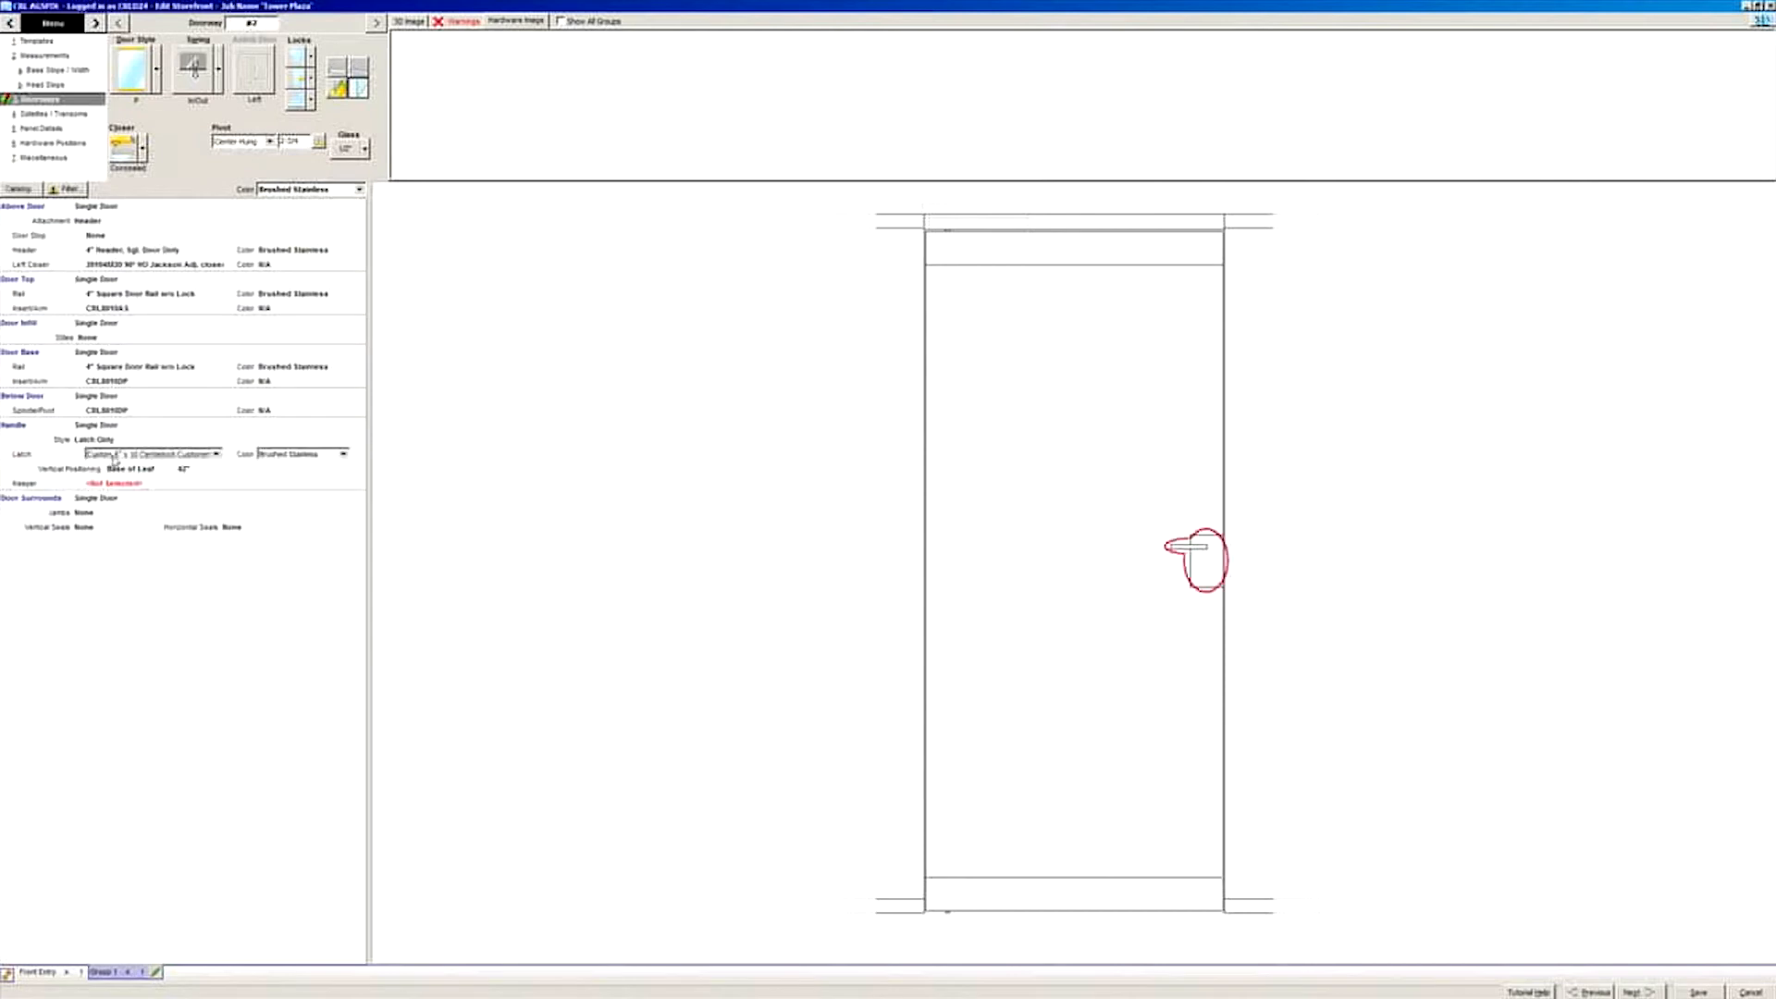
left_click(217, 455)
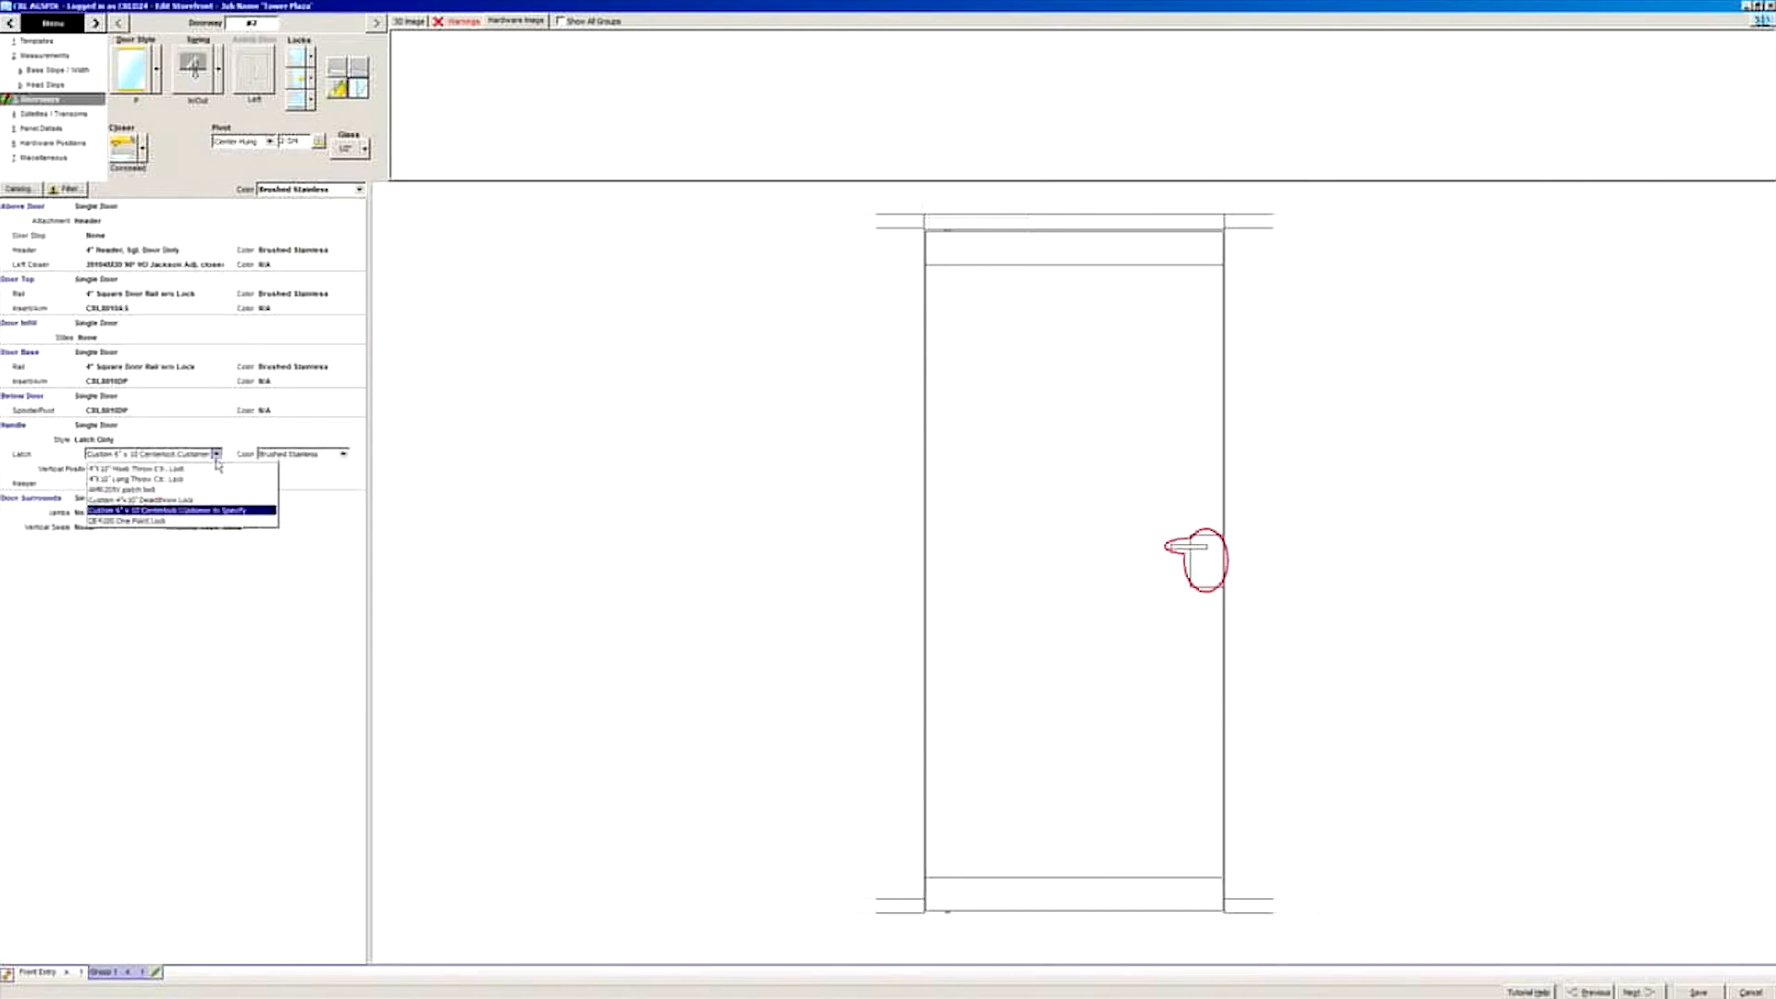
left_click(152, 479)
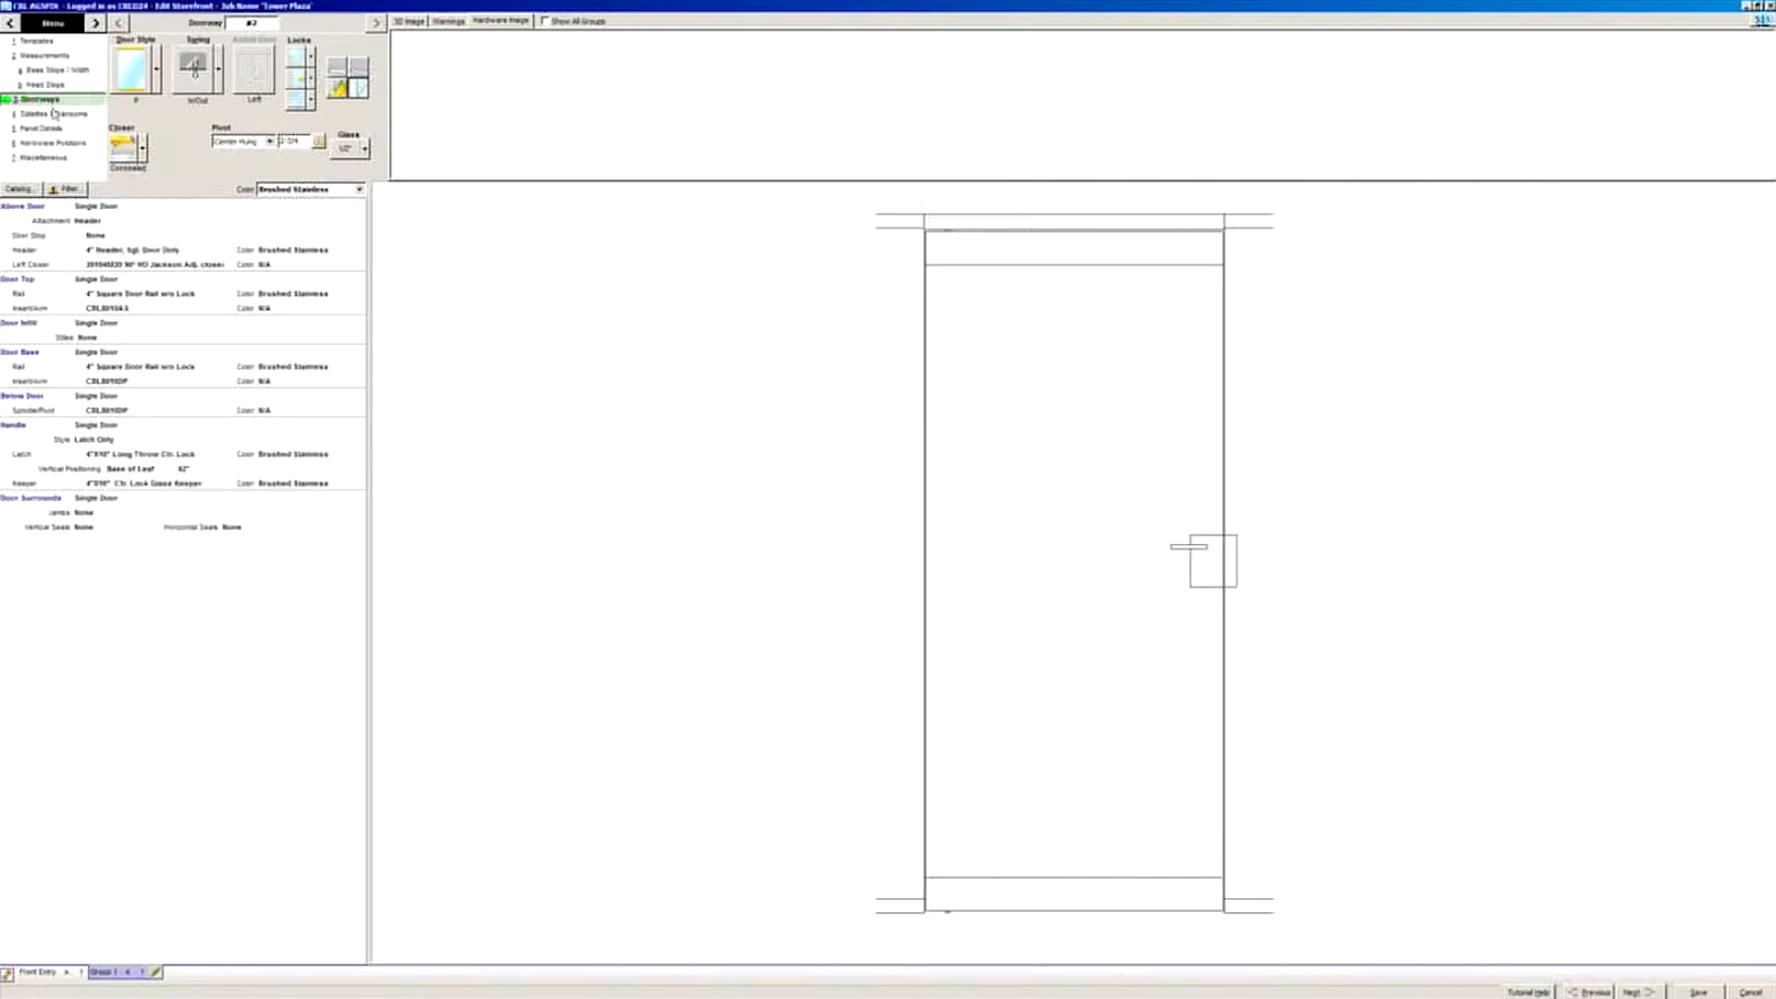
Step: Review the combined hardware list, checking the images of the AMR209 Locking Dust Proof Keeper and the 4" Square Door Rail w/o Lock
left_click(53, 159)
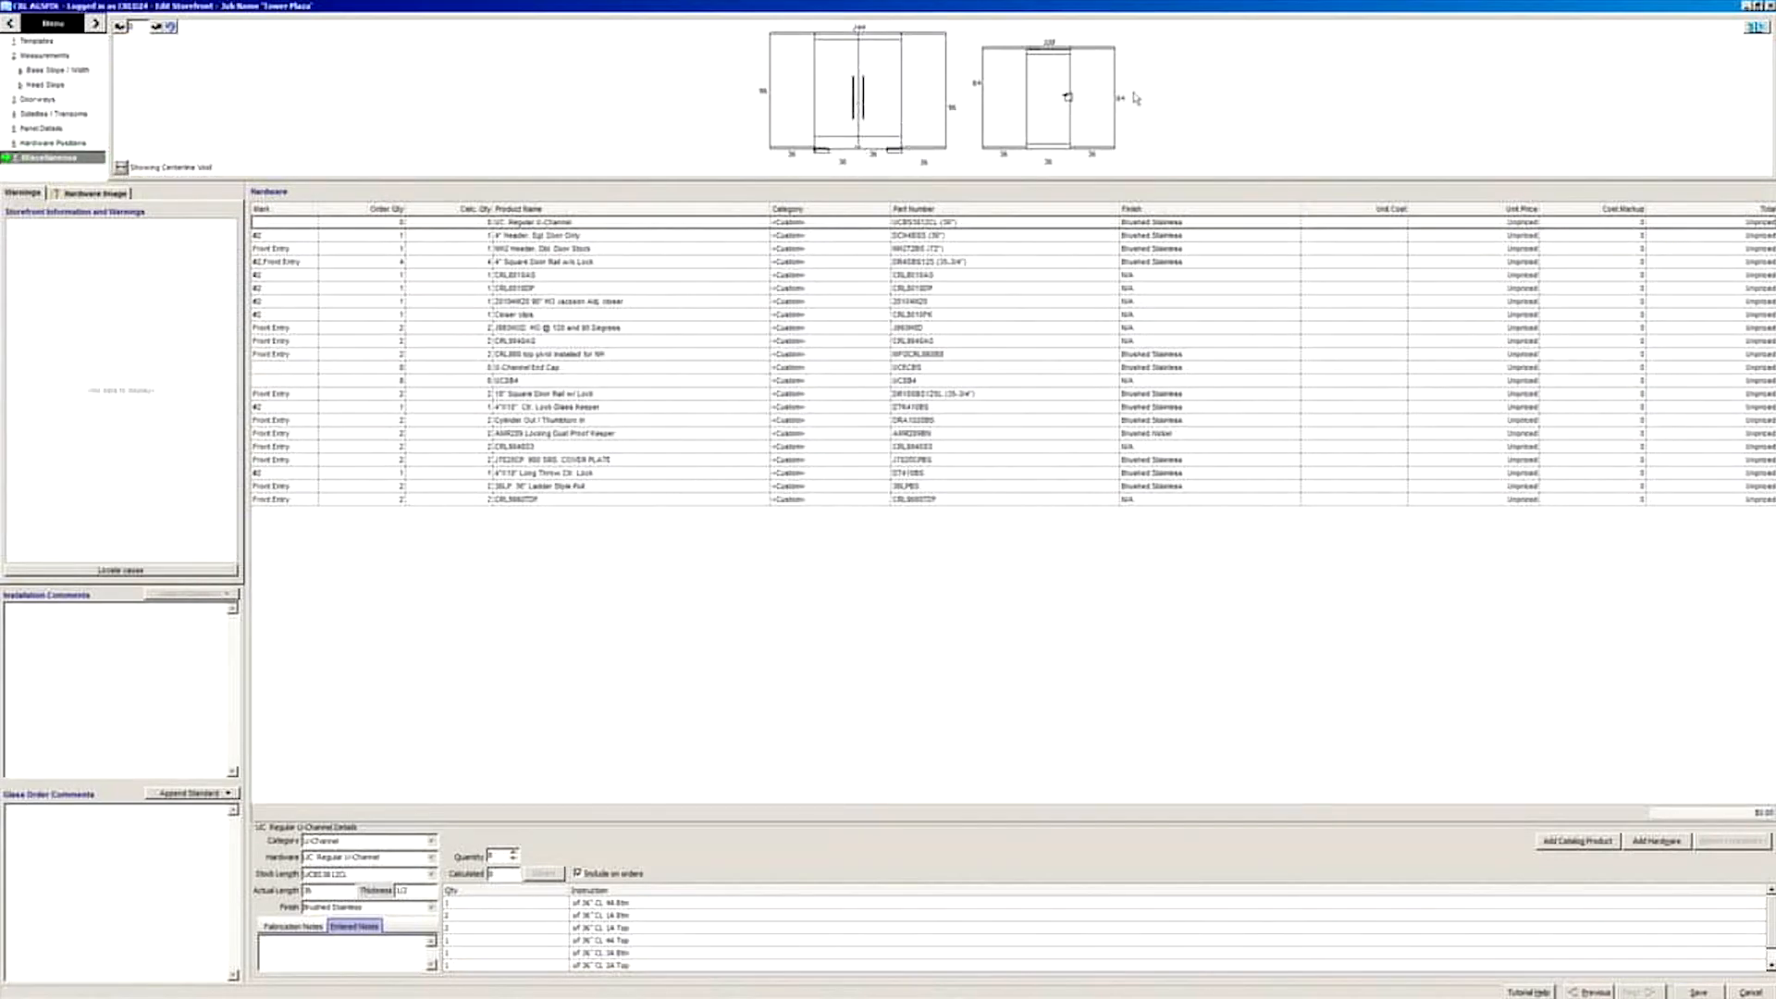
left_click(940, 383)
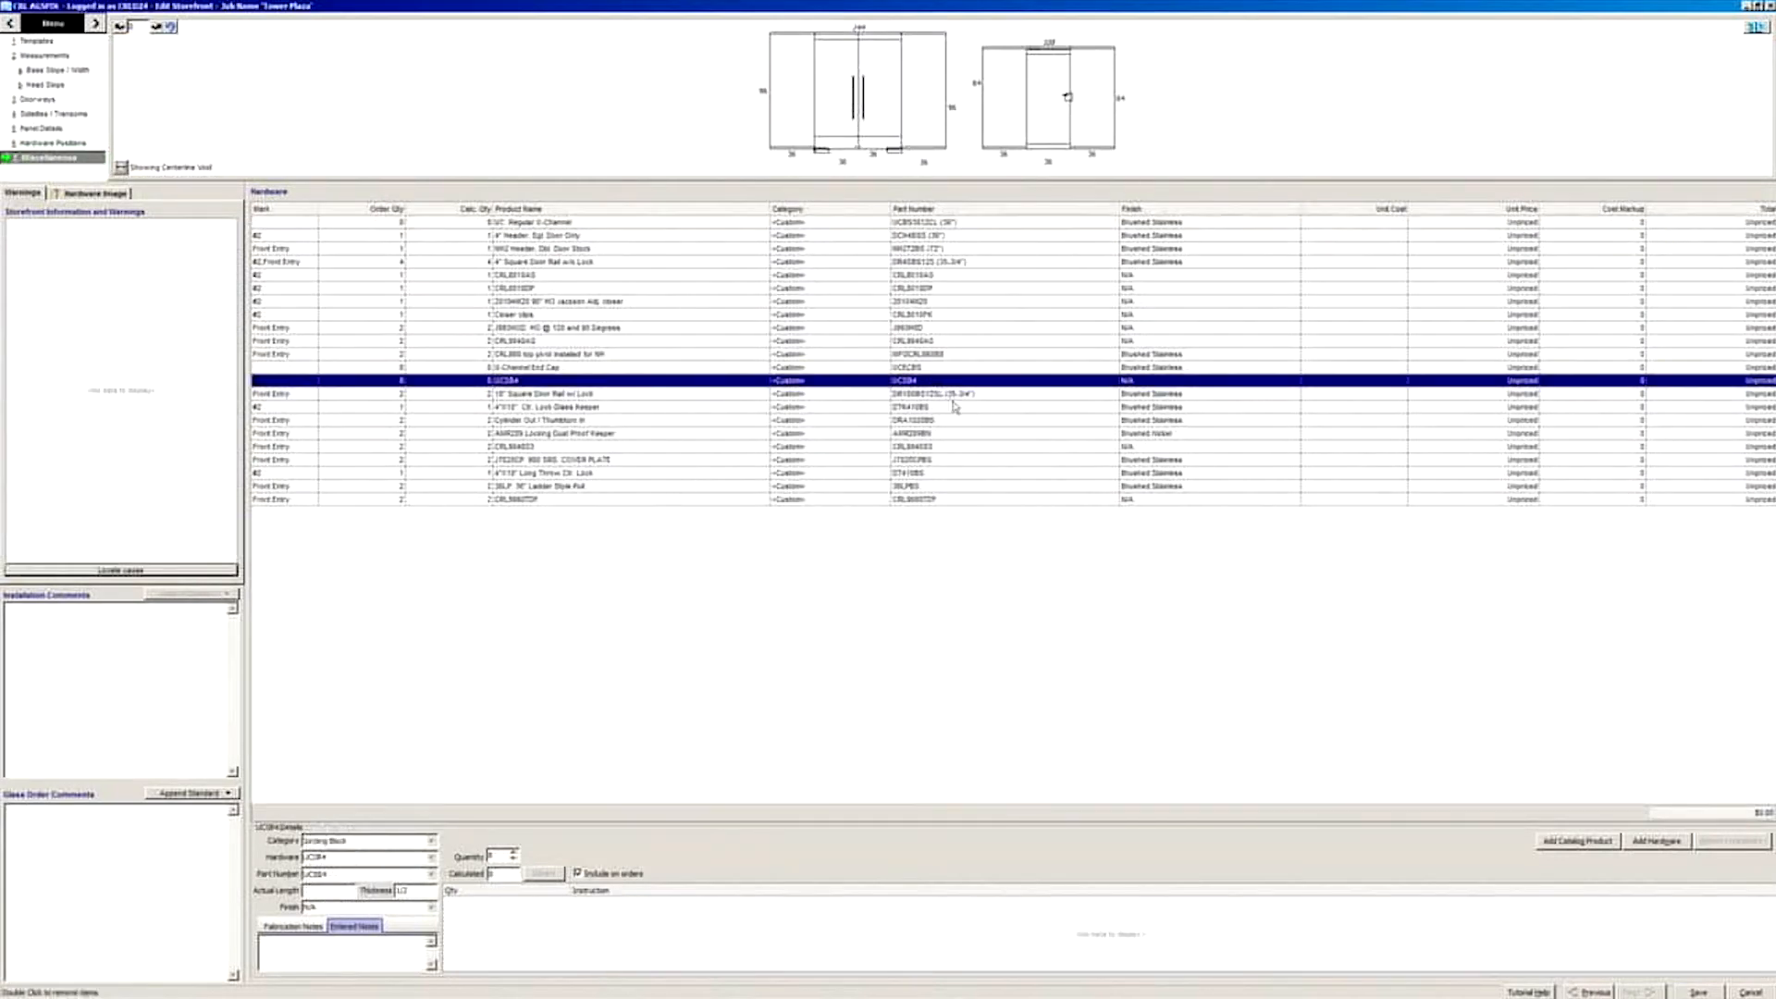
left_click(969, 434)
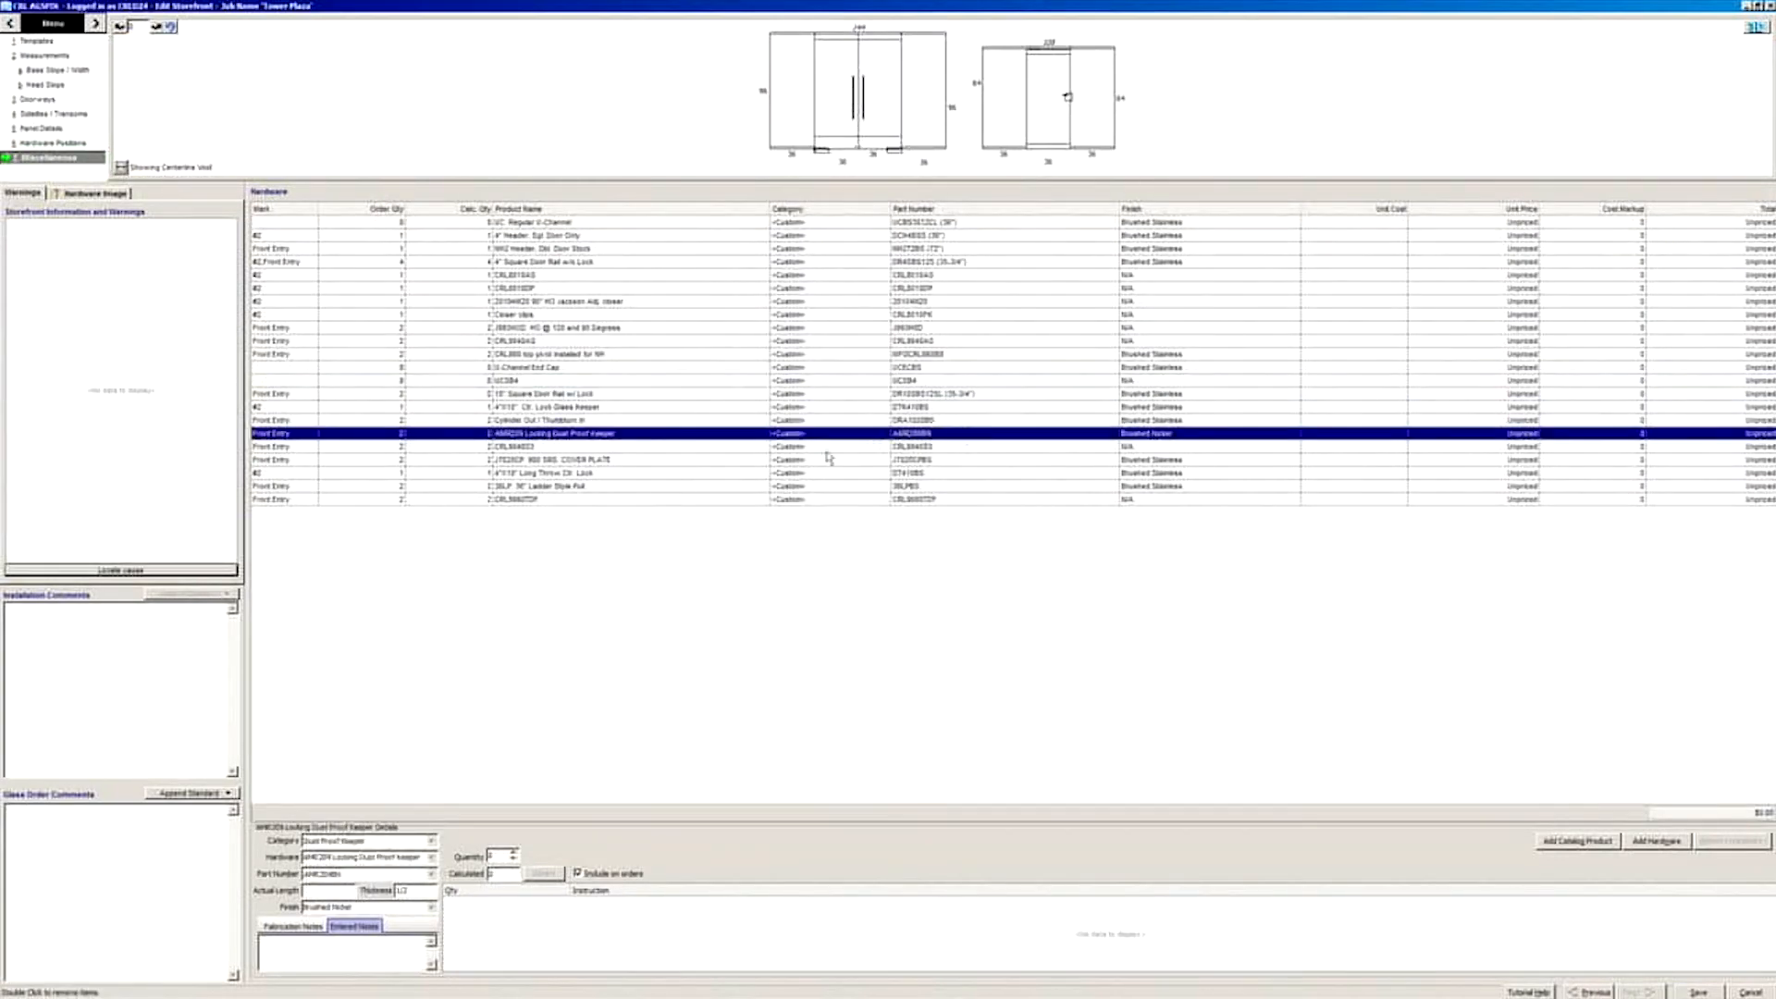
left_click(60, 196)
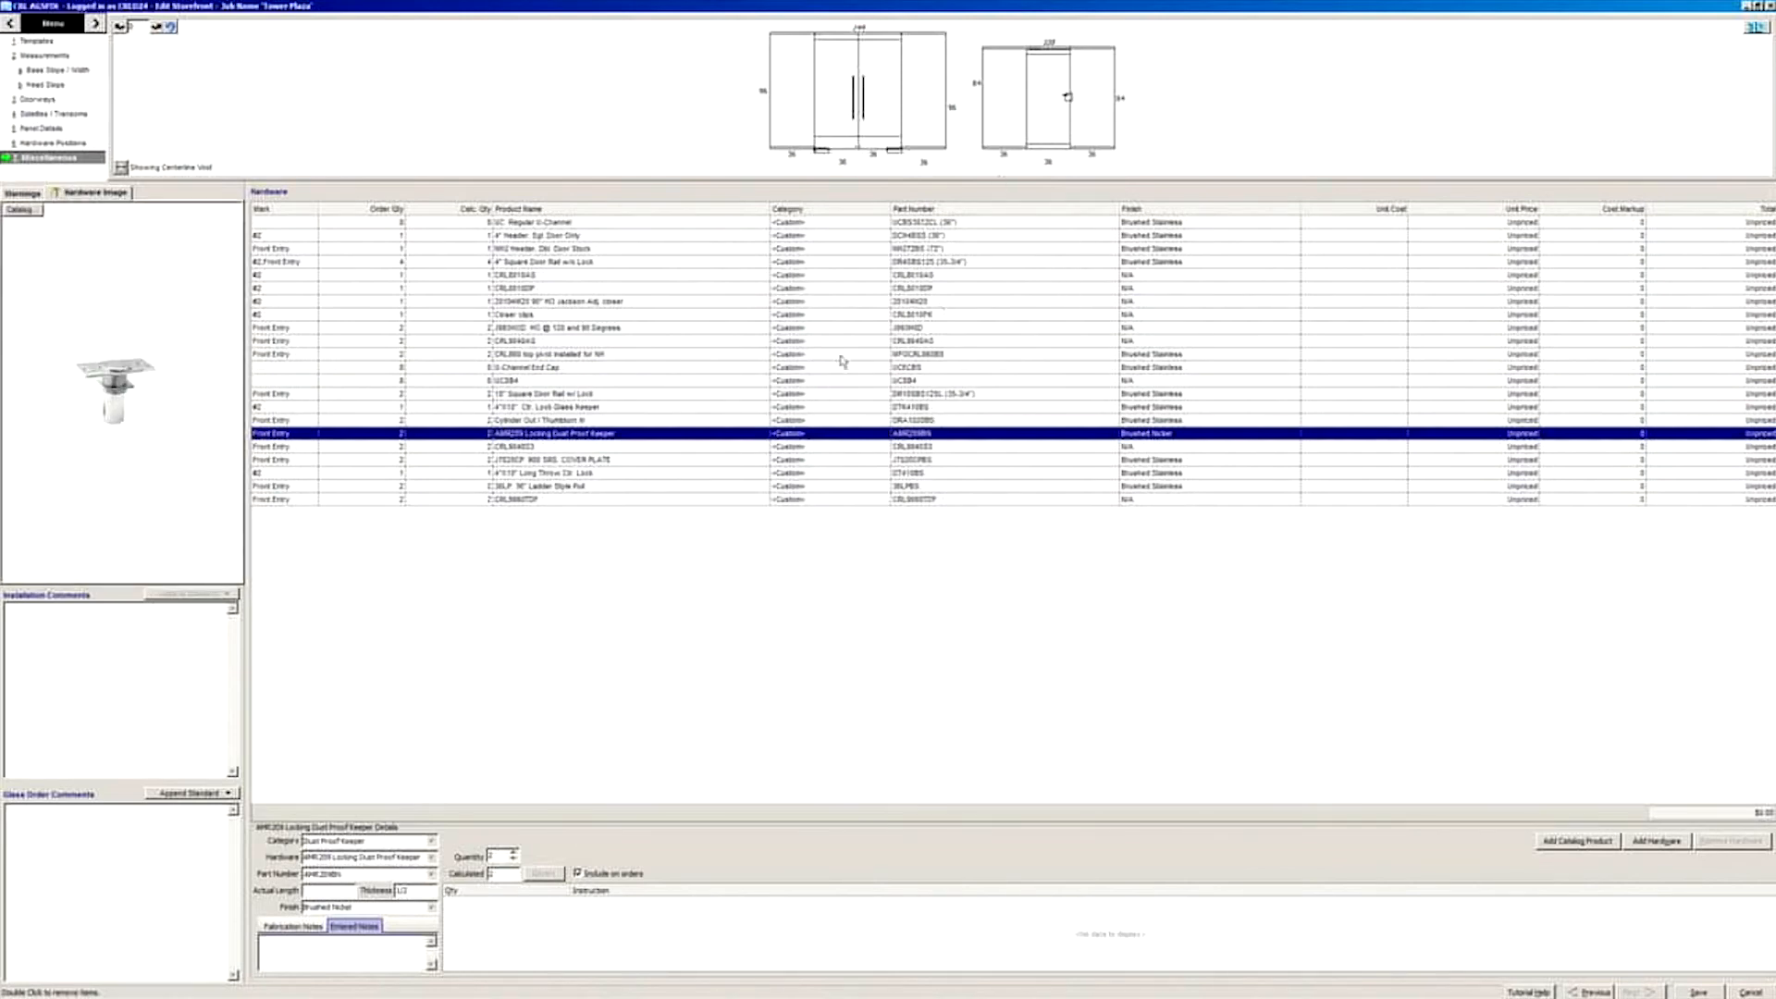
left_click(967, 262)
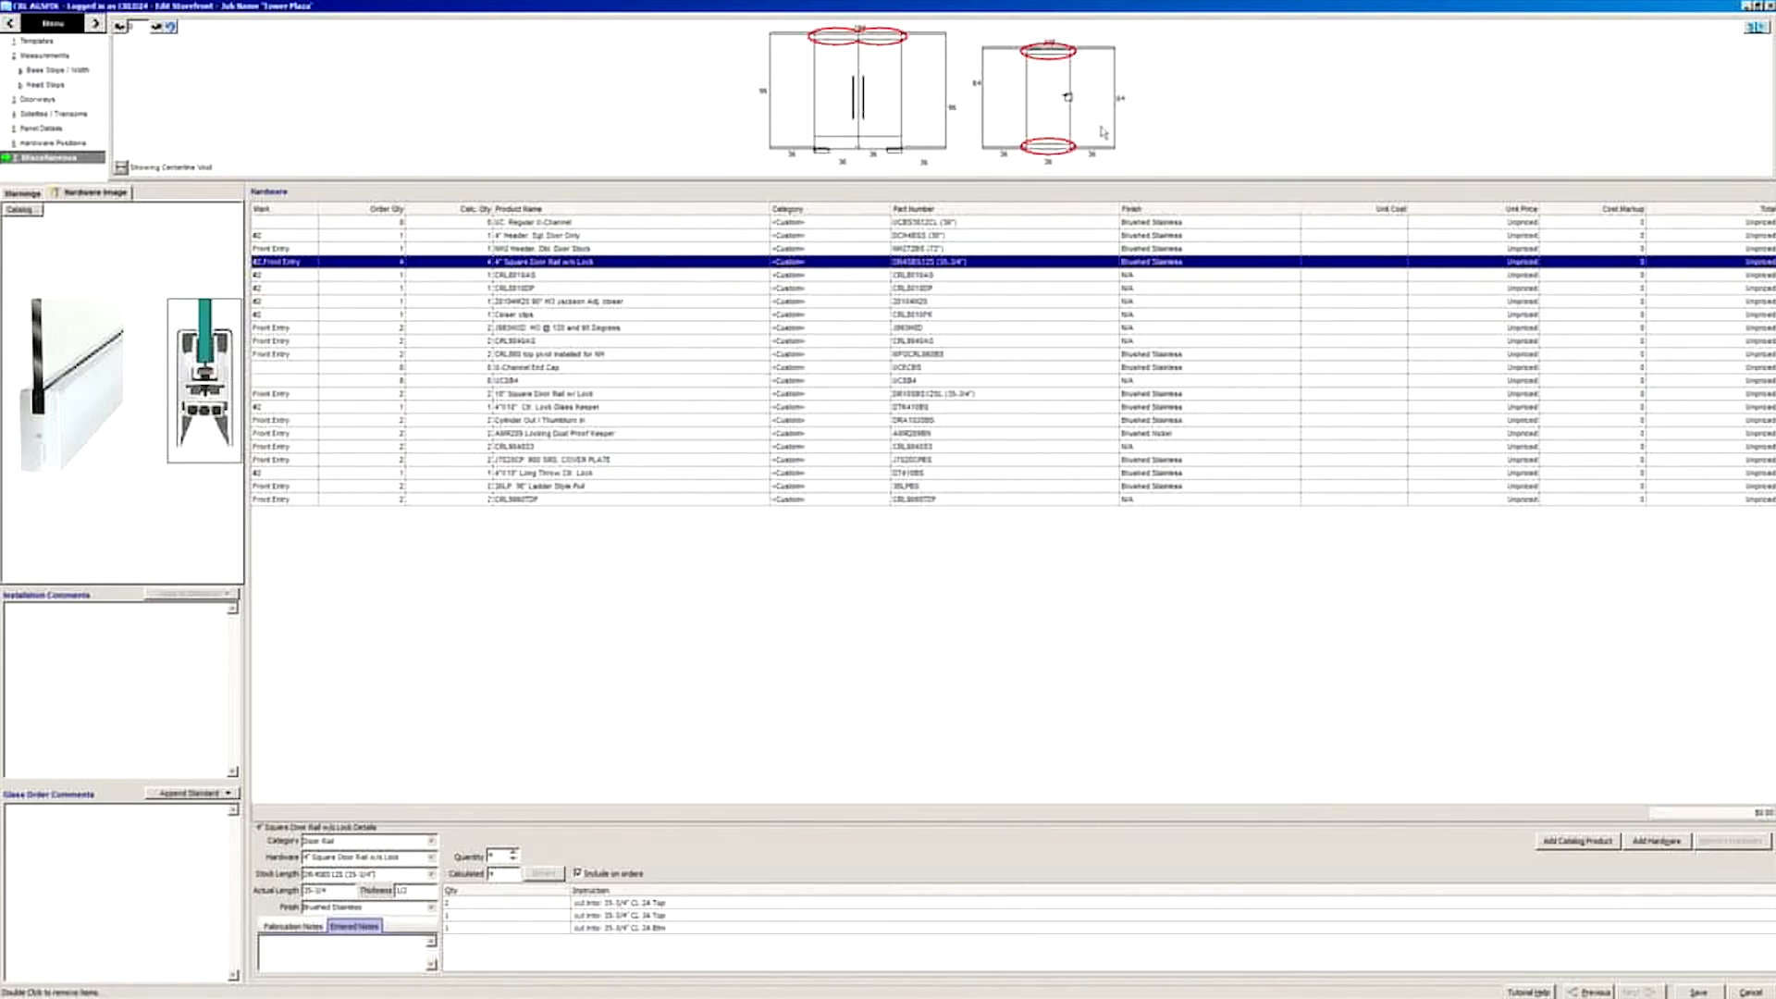
Step: Return to the measurements, rename the second group as Offices and set its quantity to 10
left_click(39, 56)
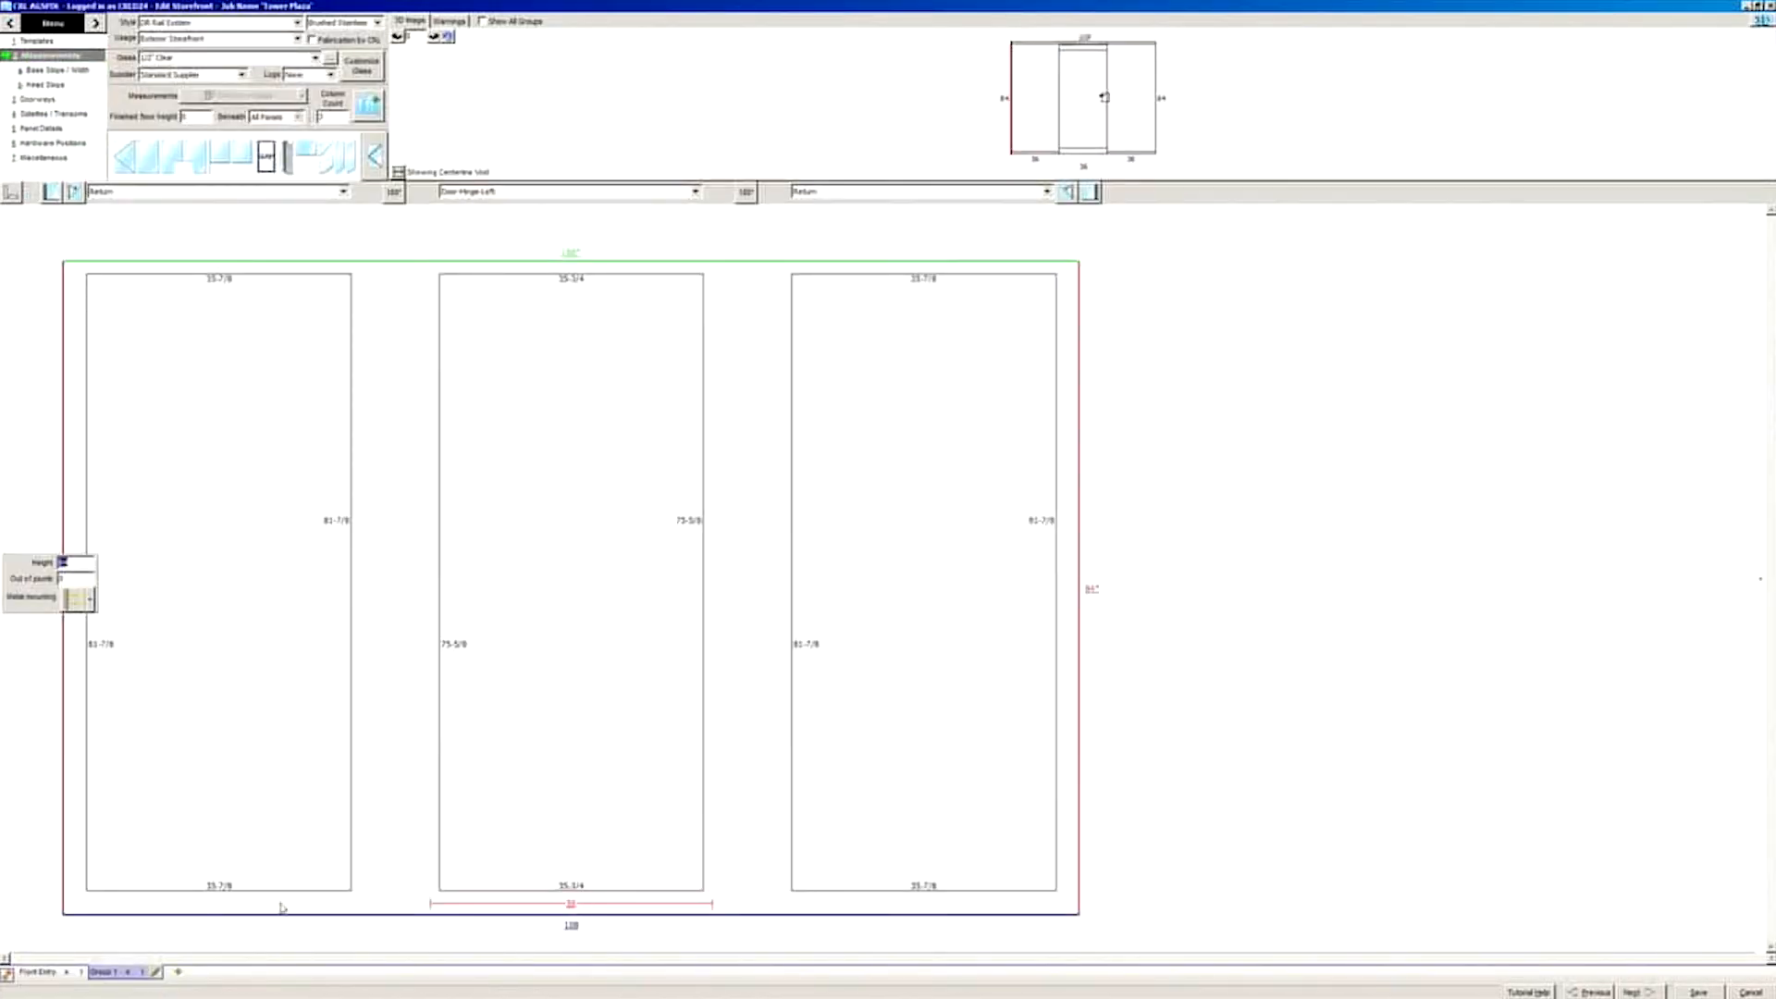
left_click(114, 973)
key("BackSpace")
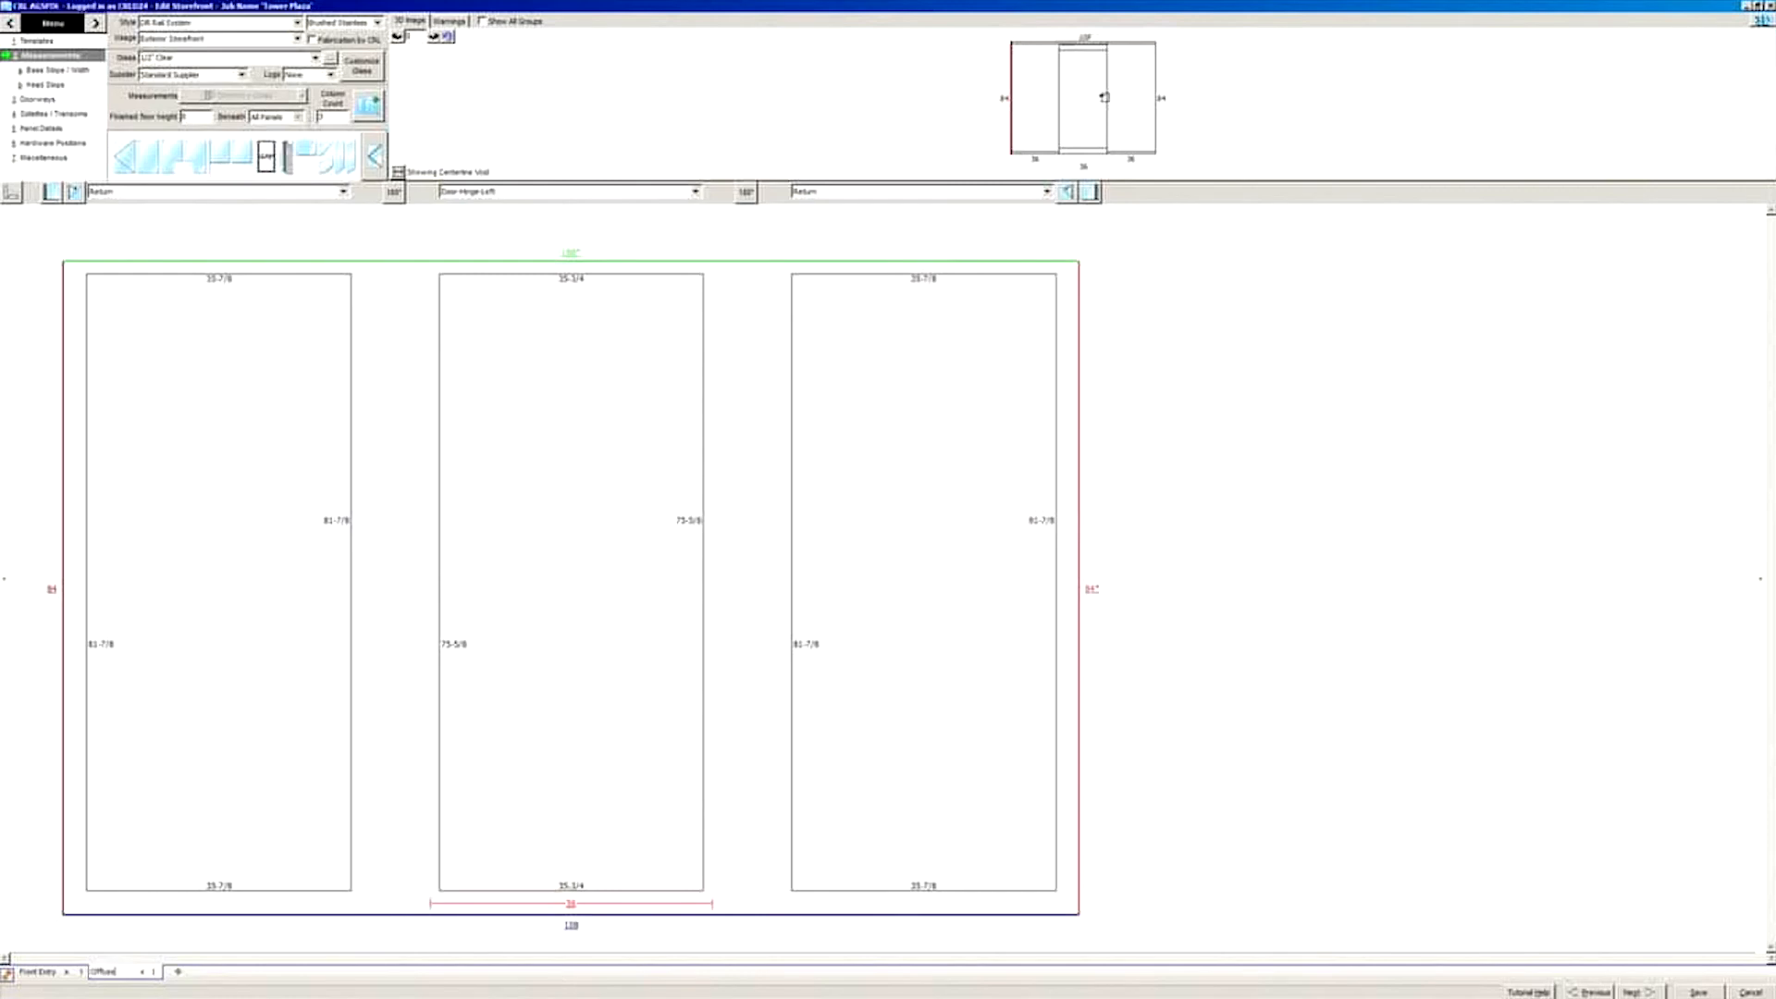
key("Return")
key("Return")
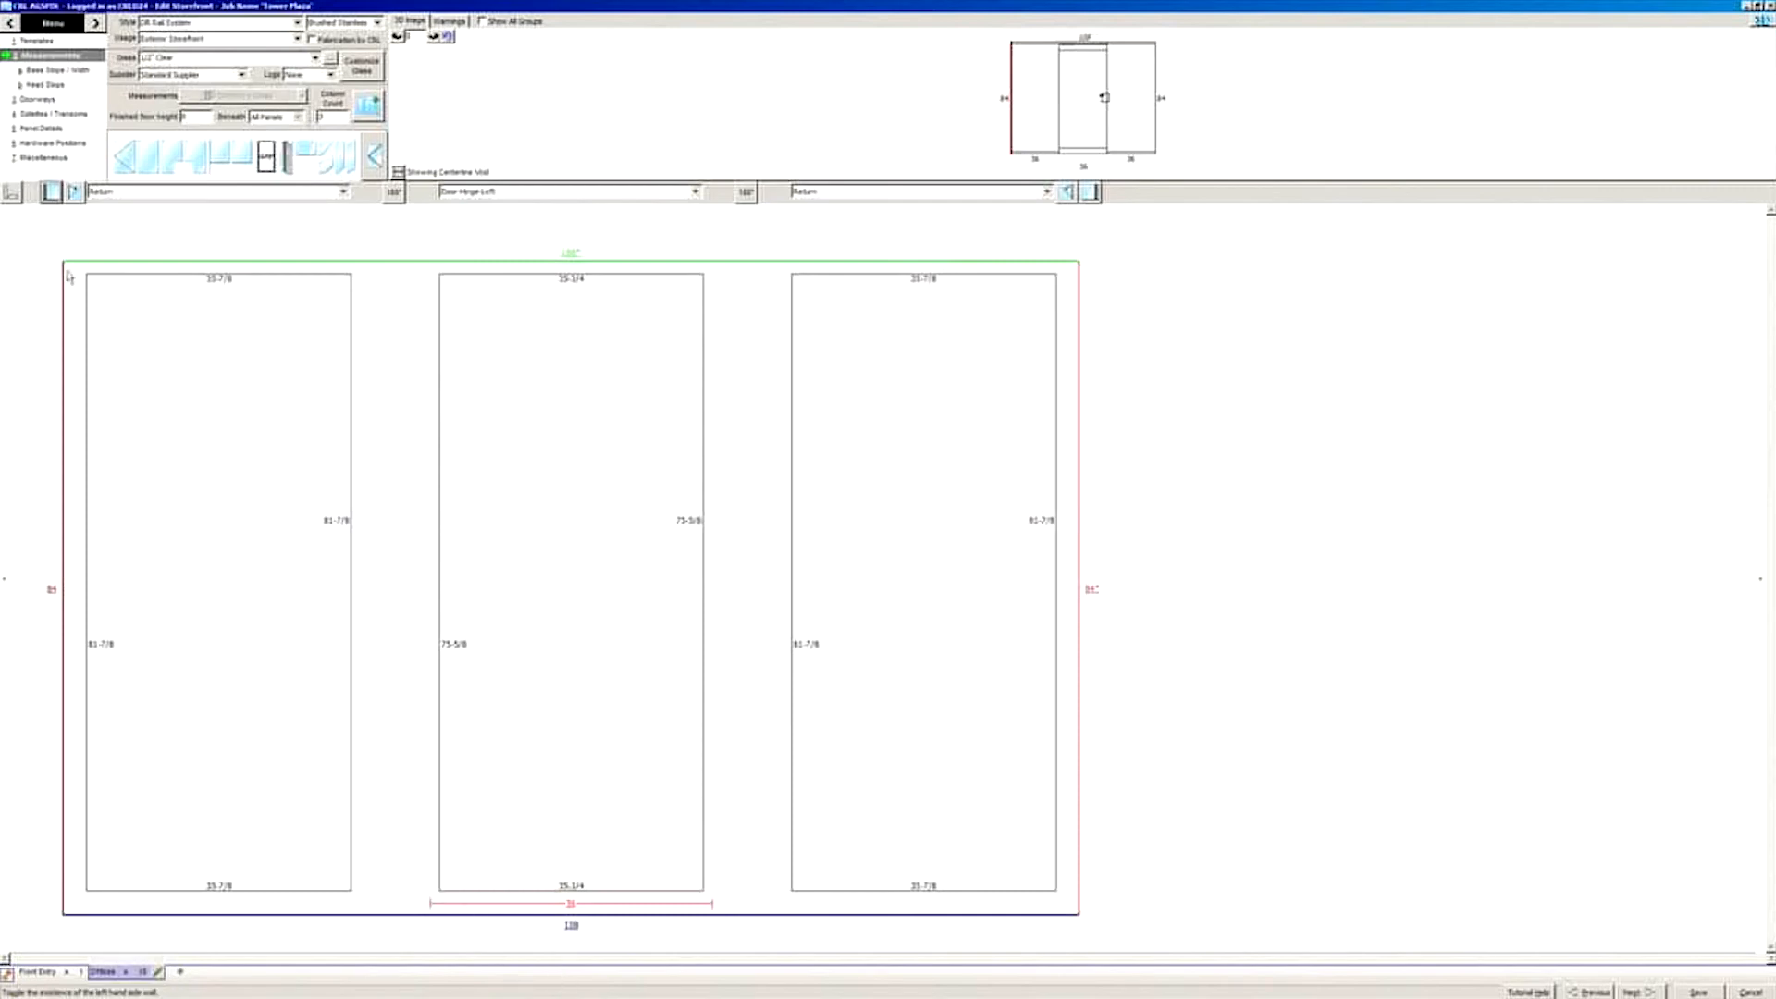
Step: Check the updated hardware quantities, save the storefront and close the editor
left_click(51, 158)
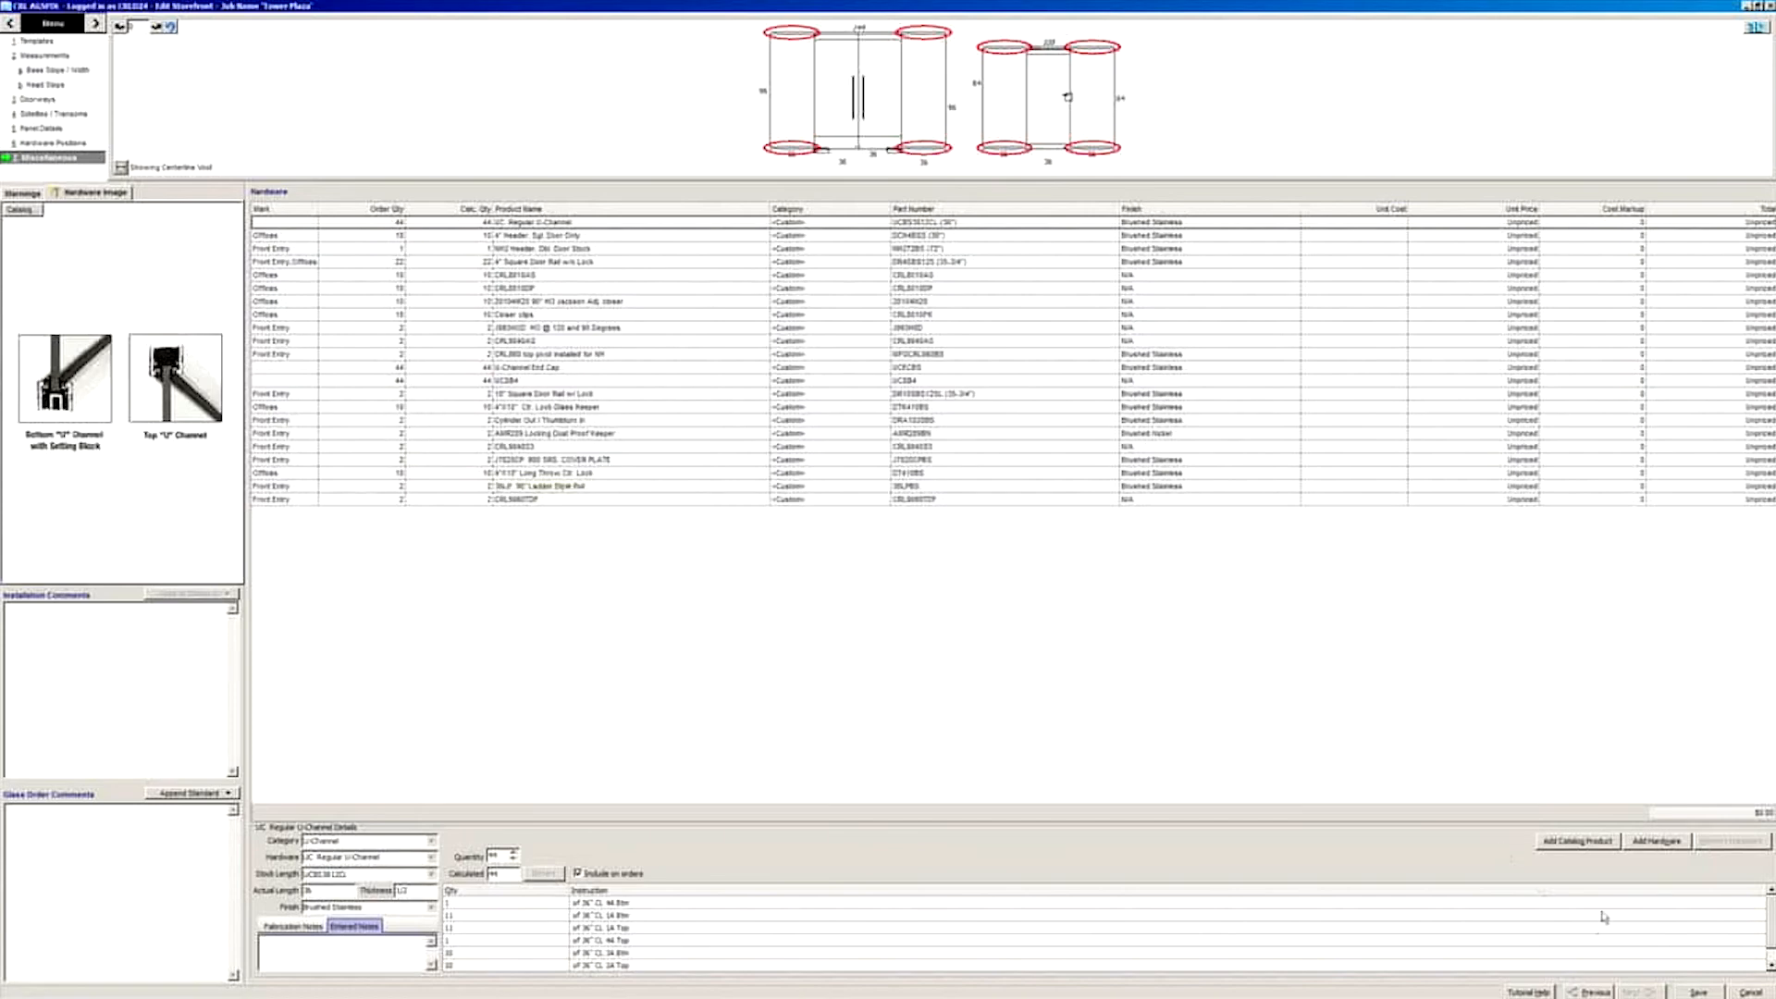
left_click(1699, 992)
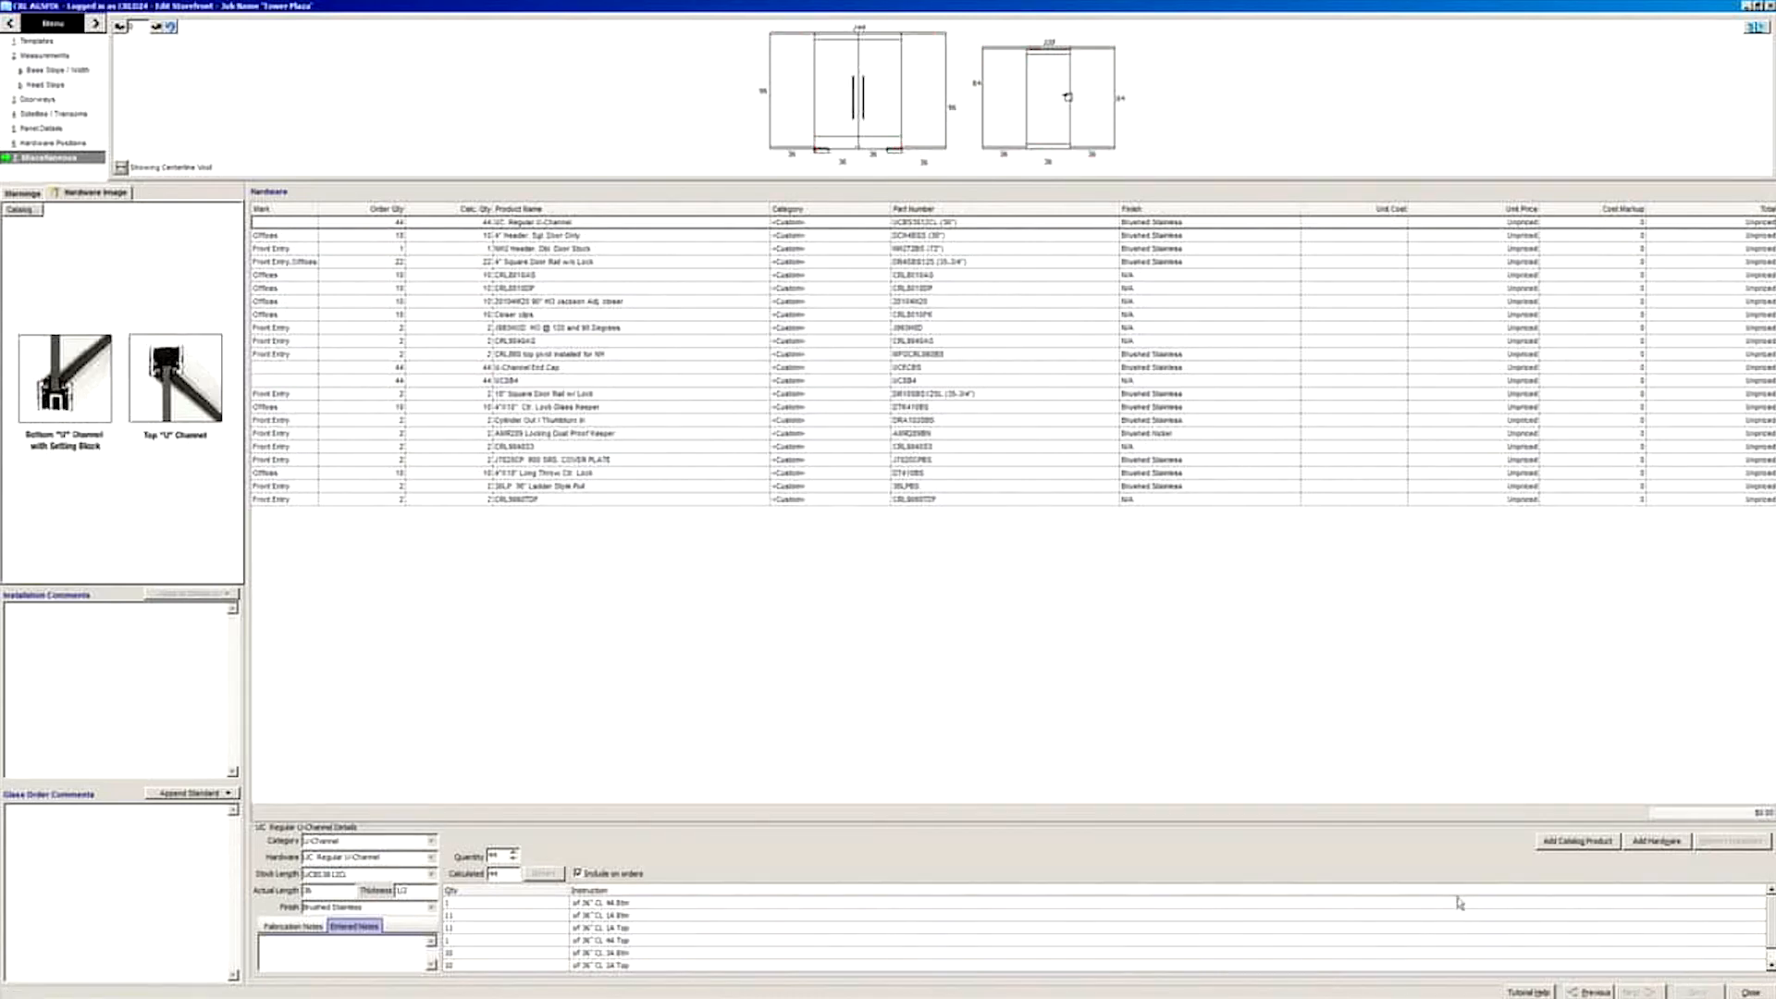
left_click(1750, 991)
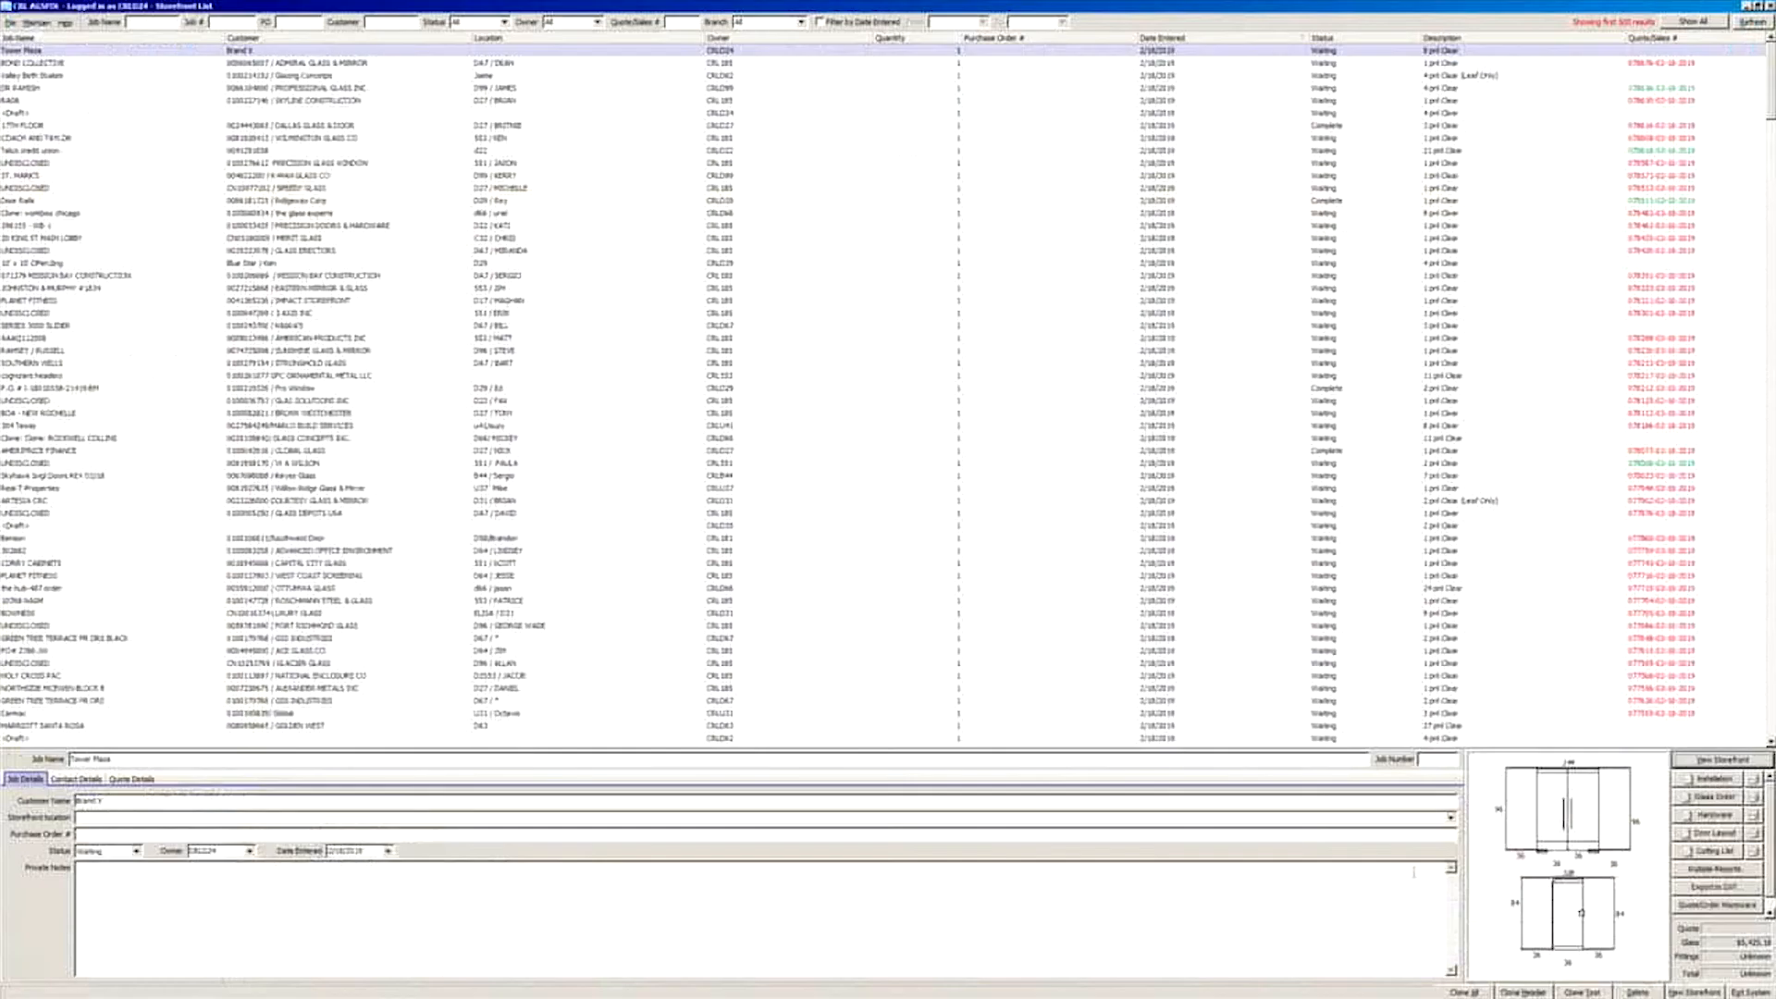
Step: Open the Tower Plaza hardware quote and order list for review and close it without requesting a quote
left_click(1711, 908)
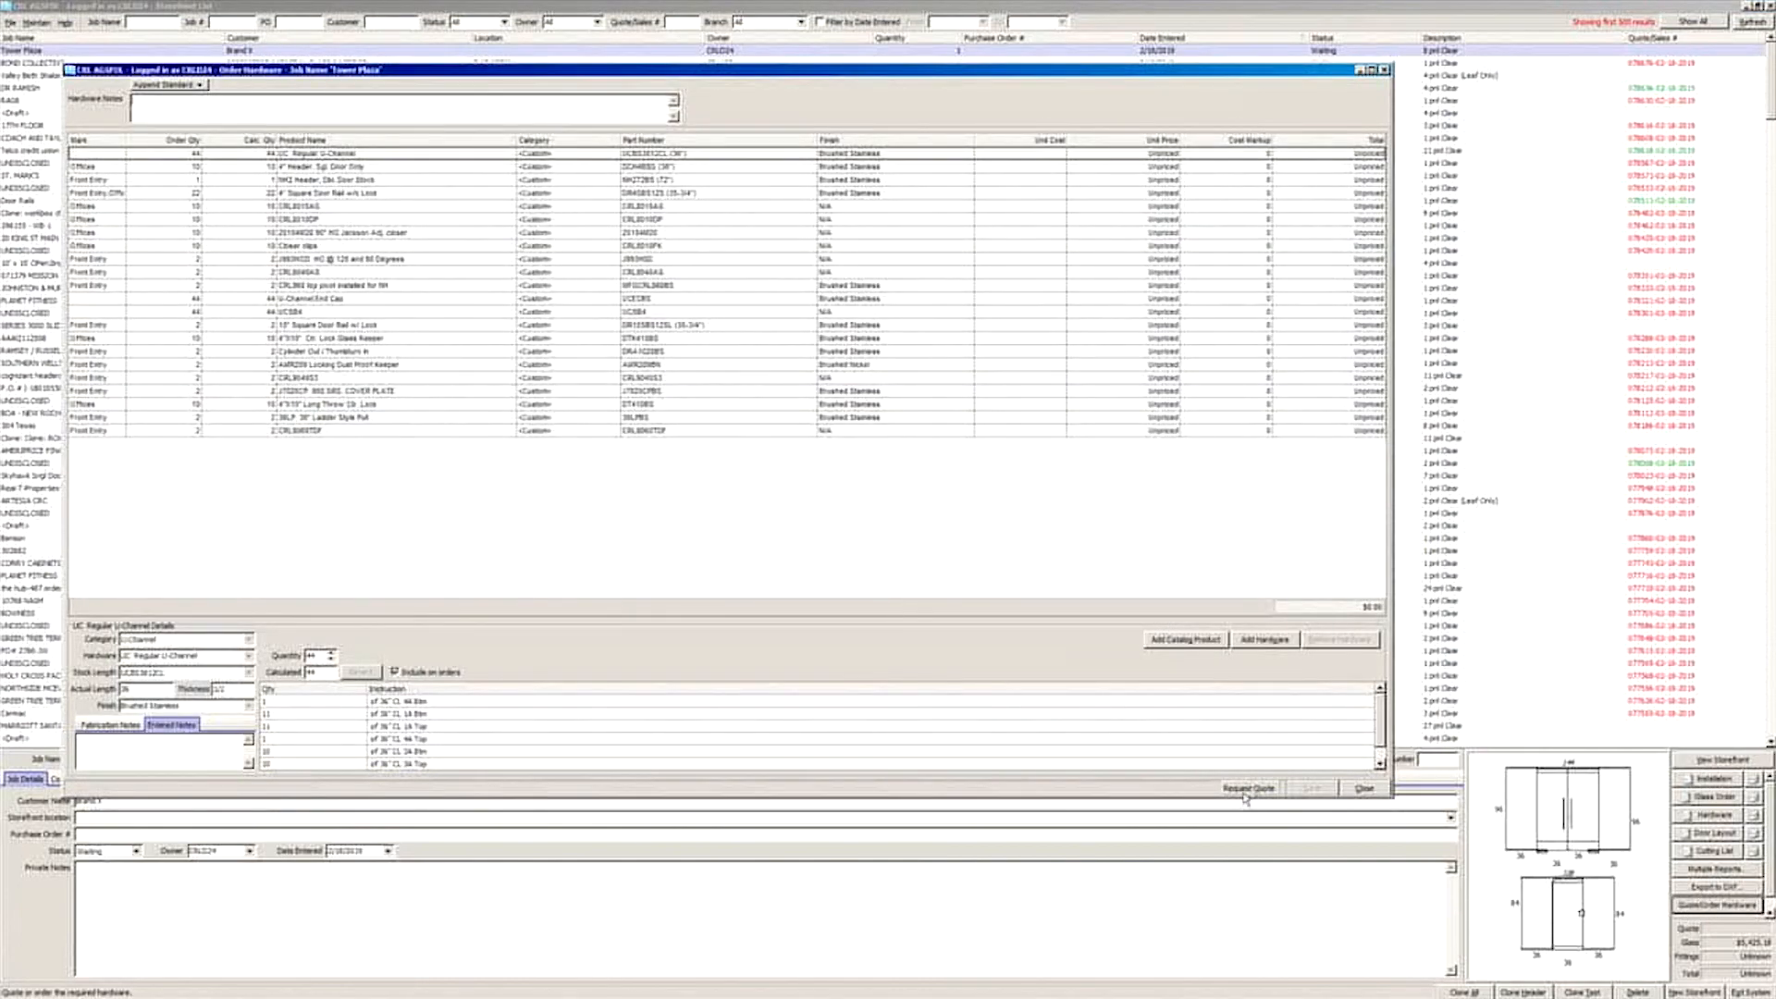
left_click(1365, 789)
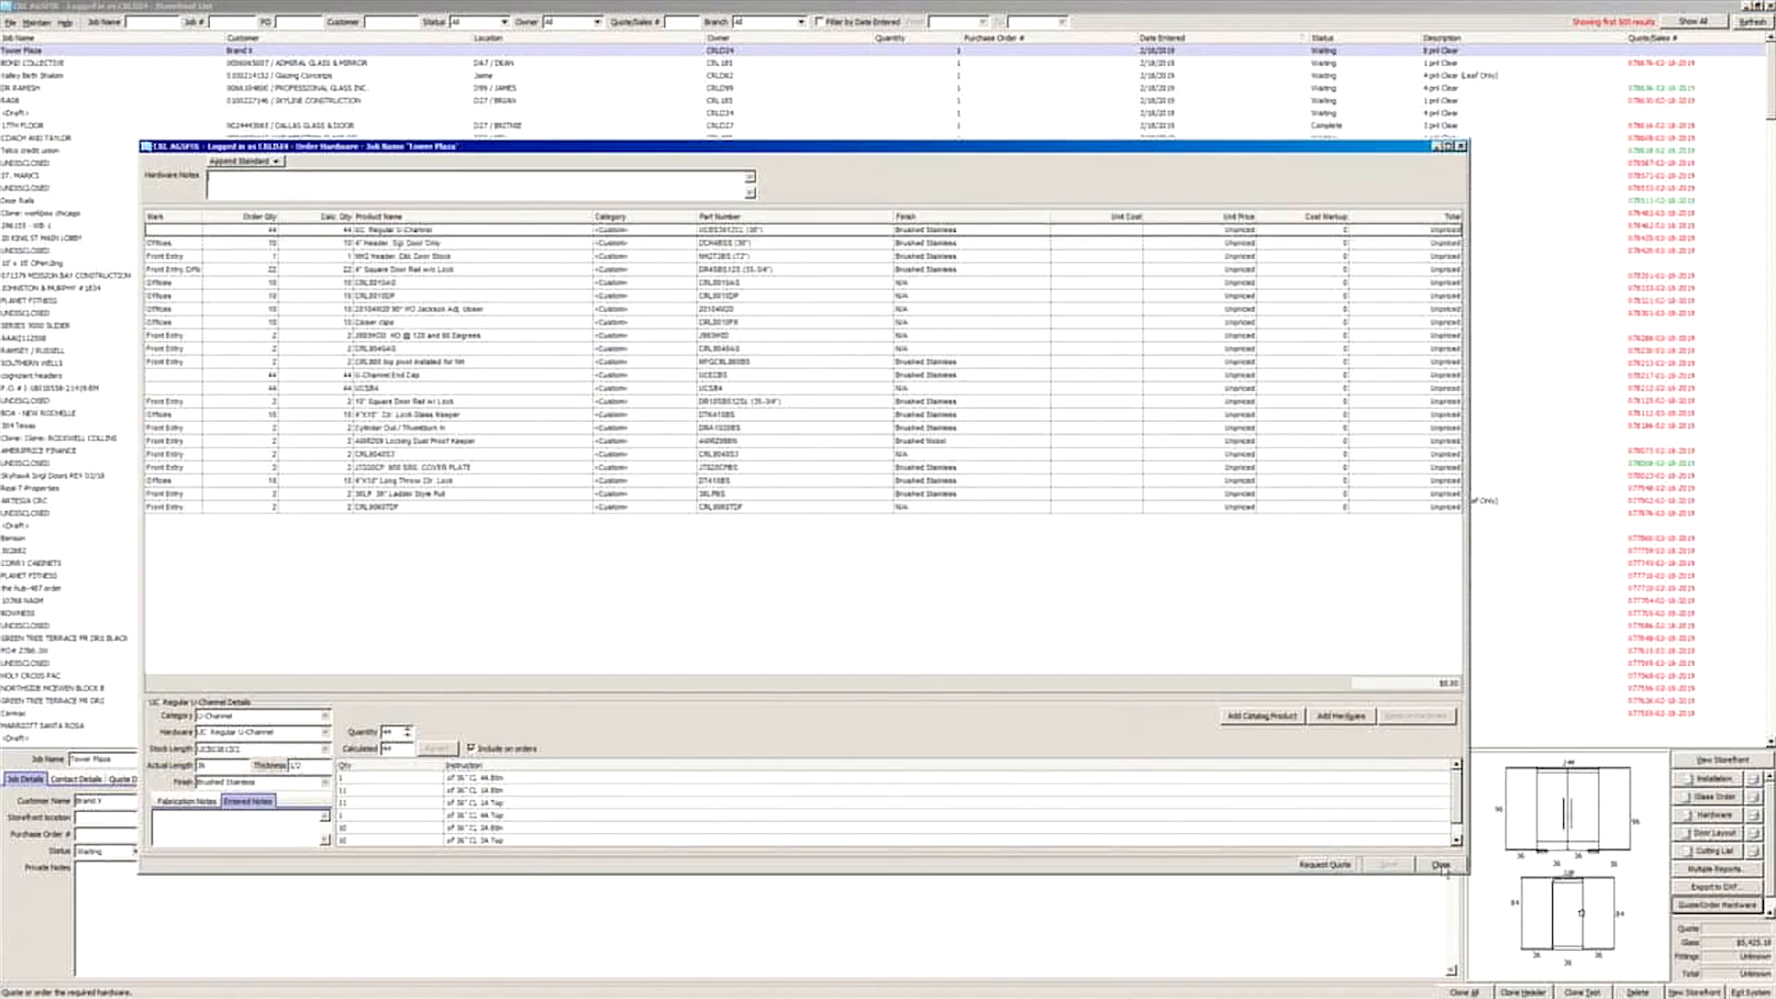
left_click(1440, 864)
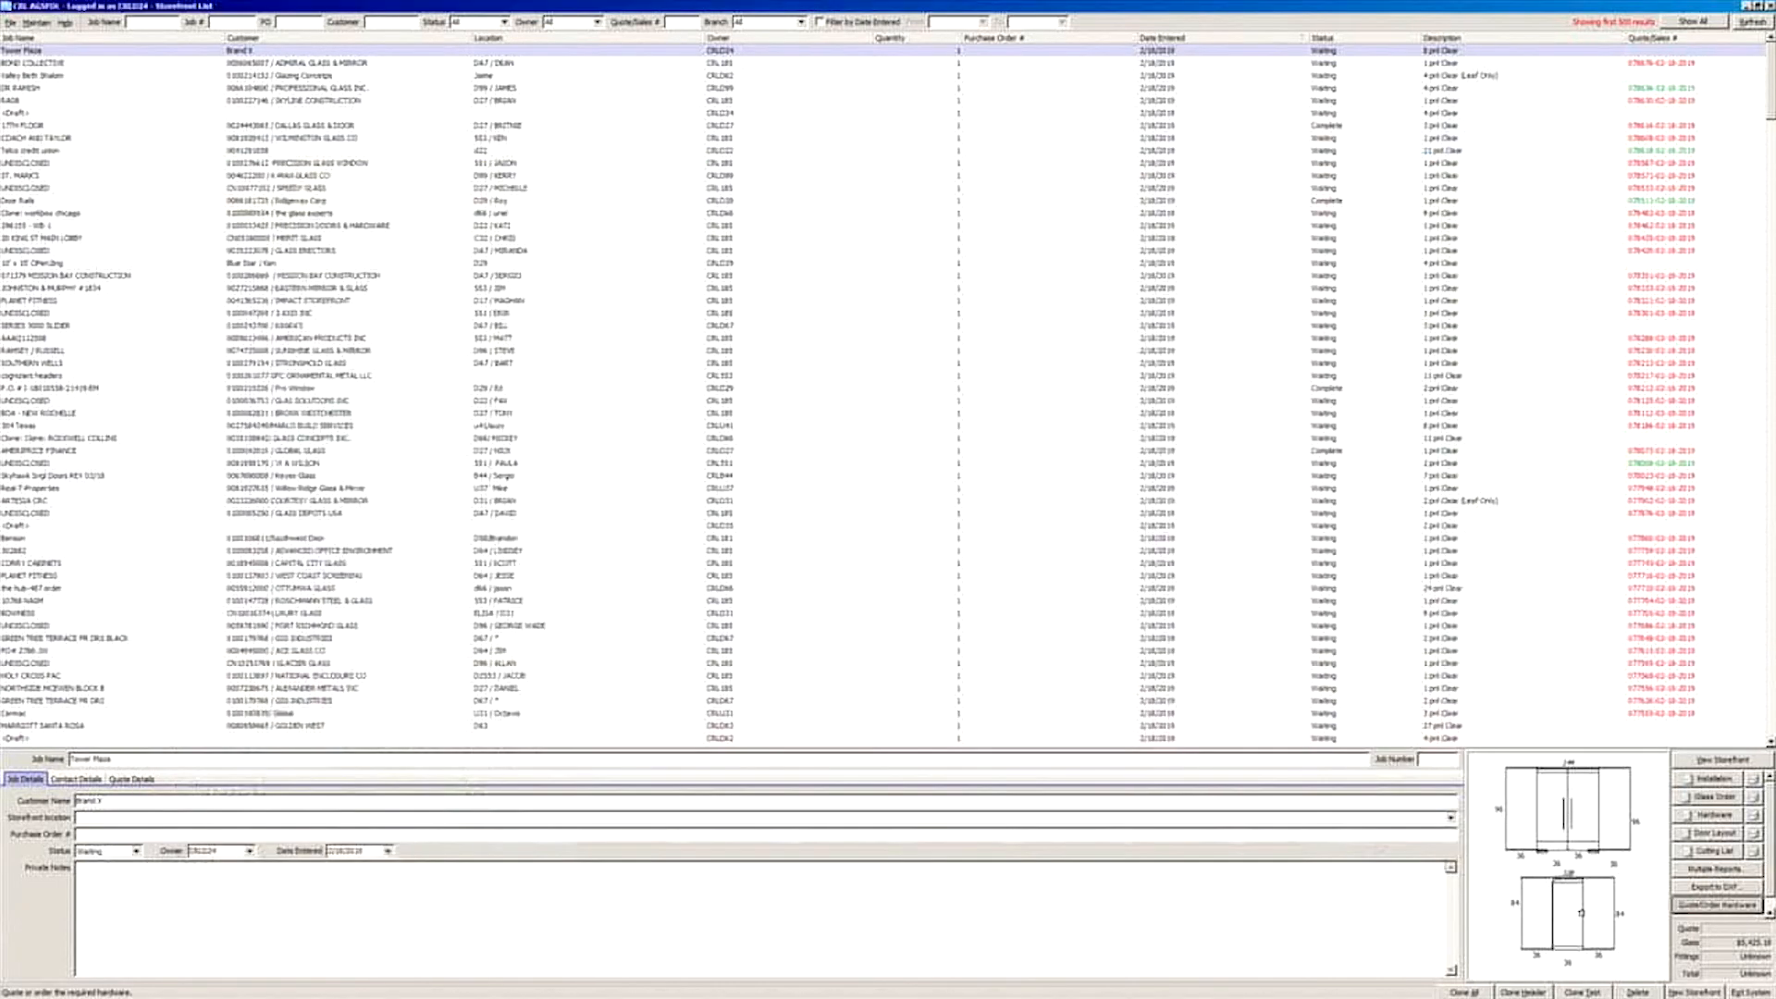
Step: Preview the glass order report at full size and review the Front Entry overview and the first glass panel drawing
left_click(1713, 796)
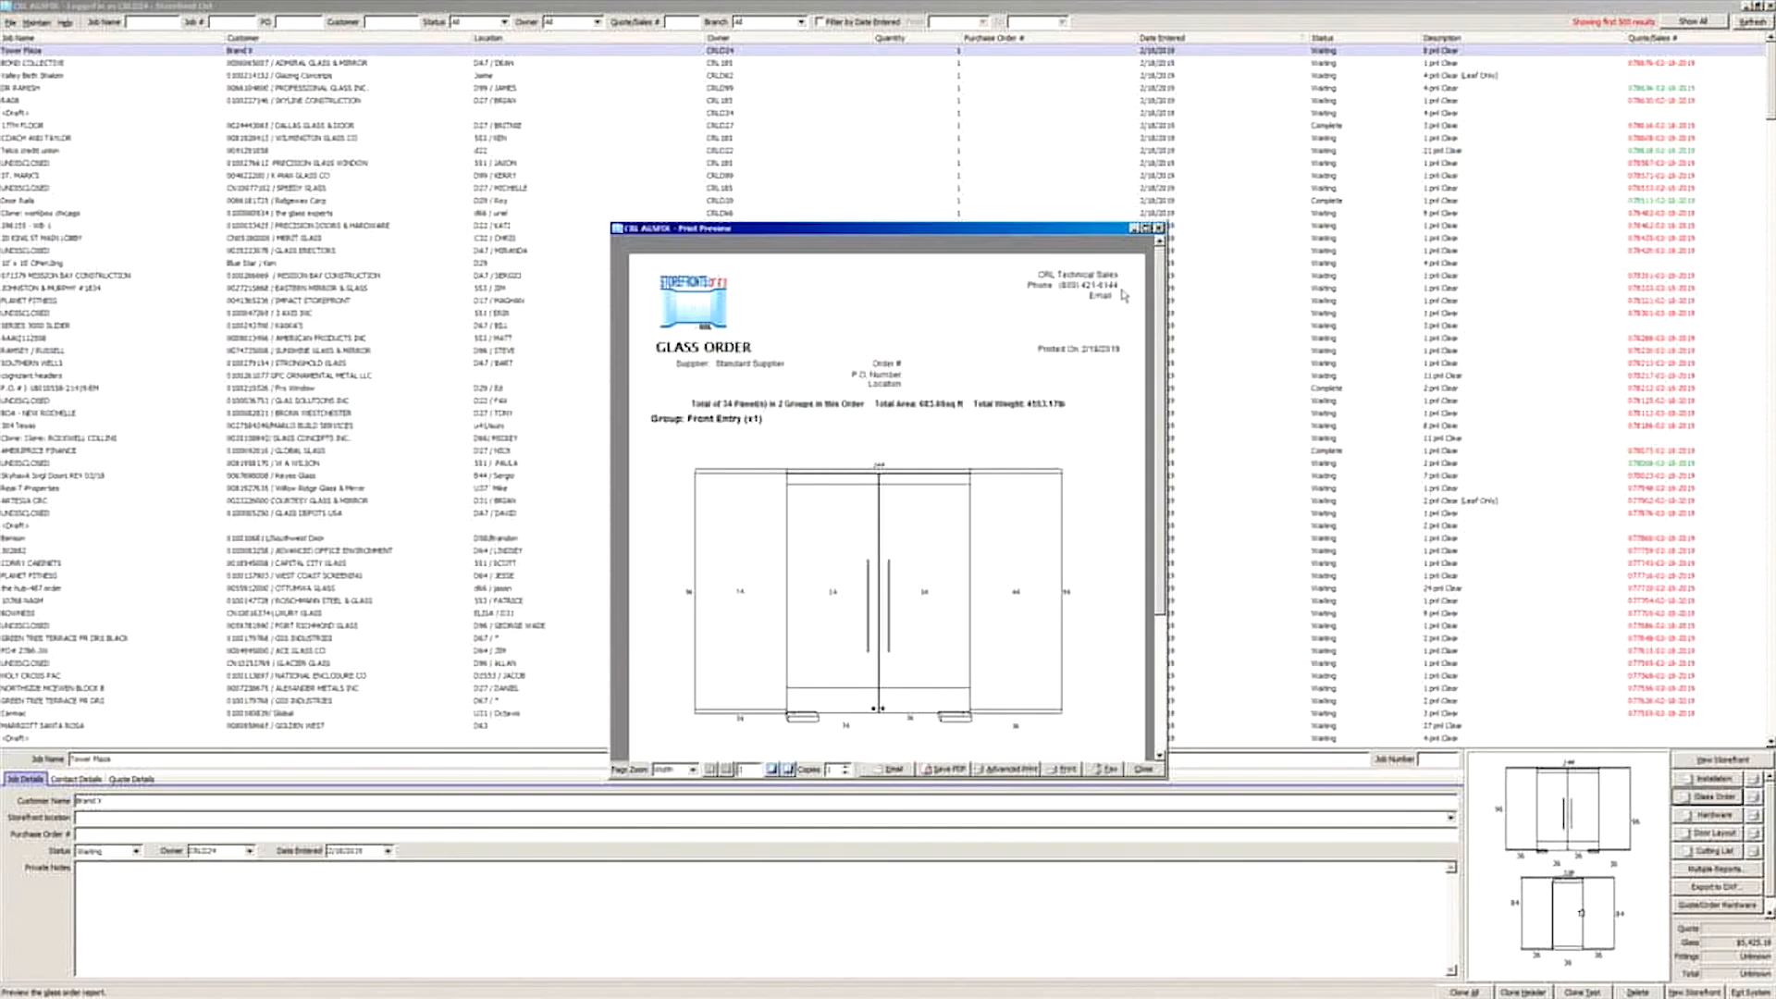
left_click(1146, 229)
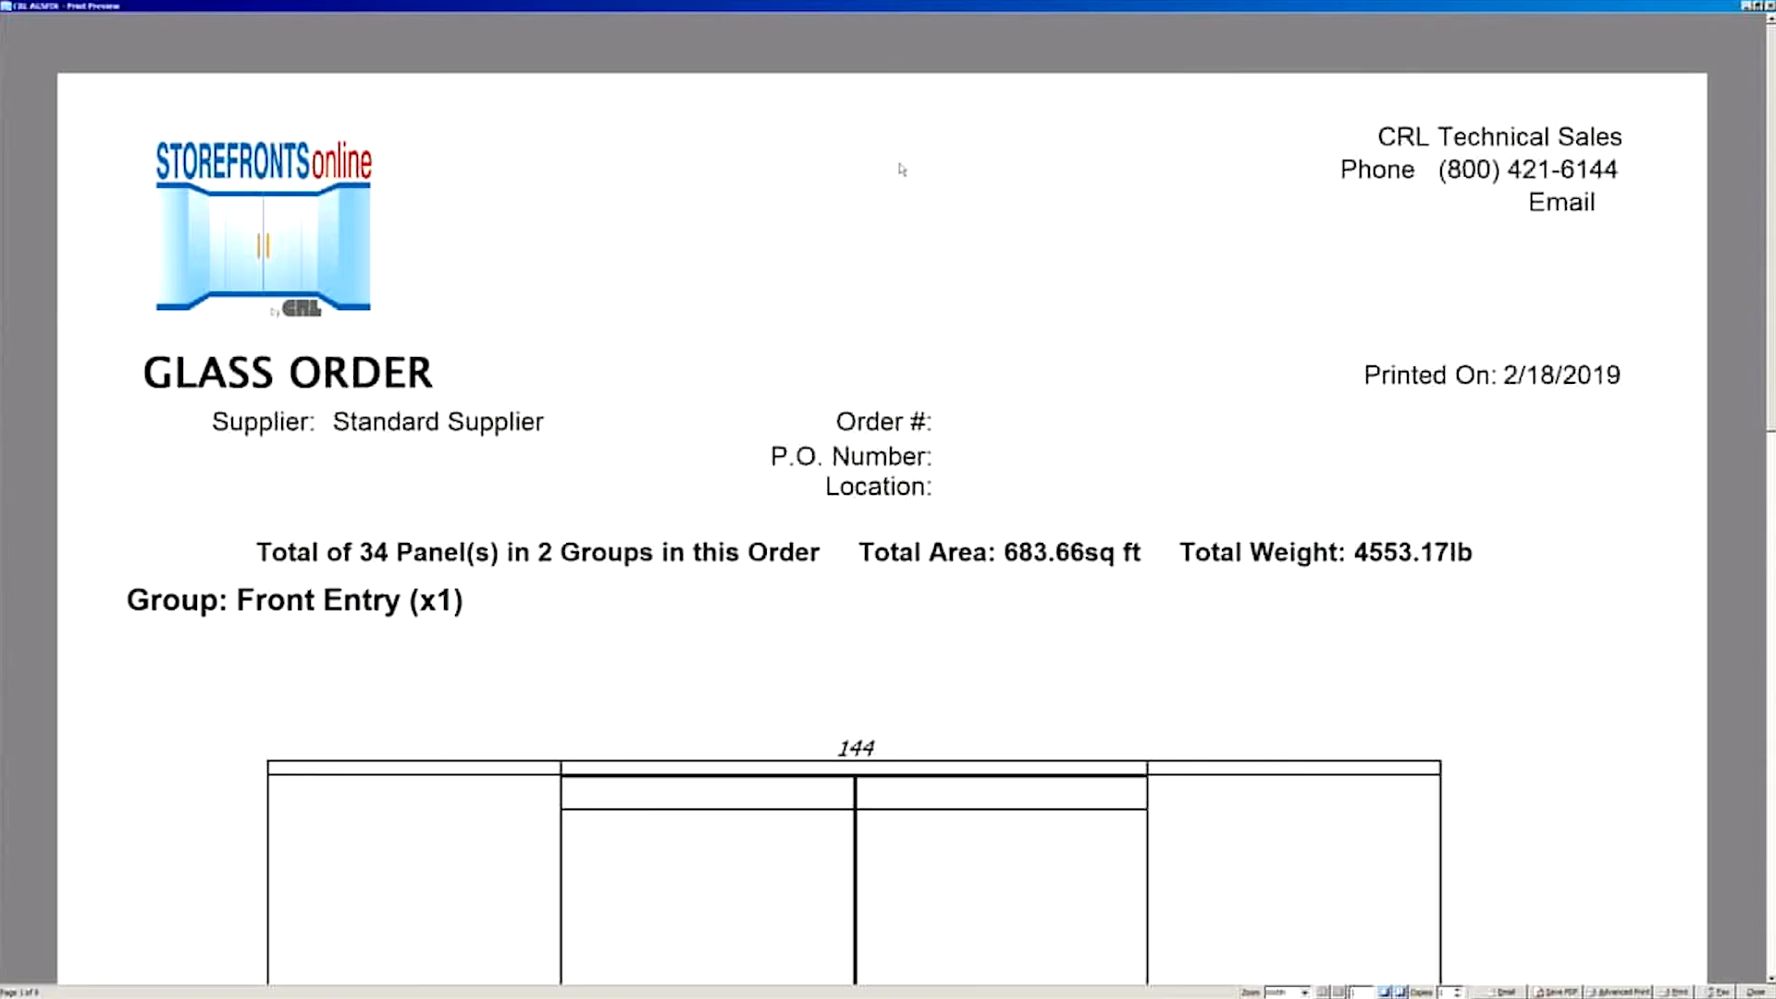
scroll(1161, 356, "down", 3)
scroll(1188, 375, "down", 8)
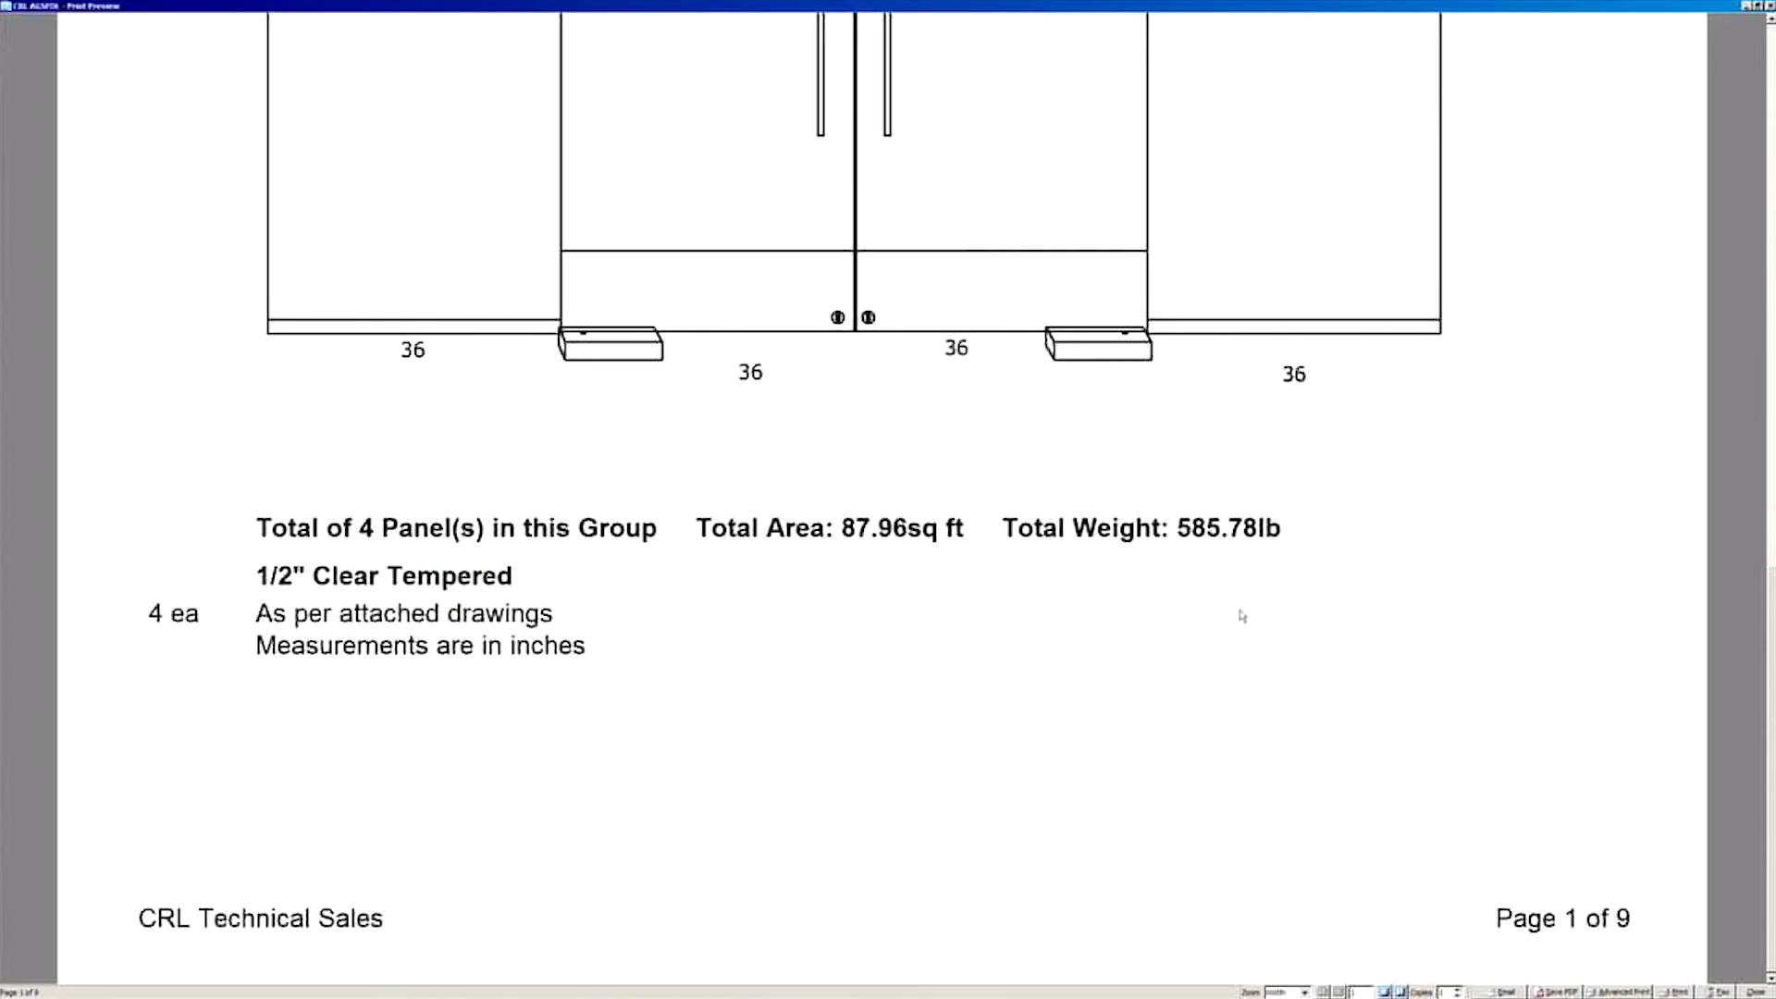
left_click(1383, 991)
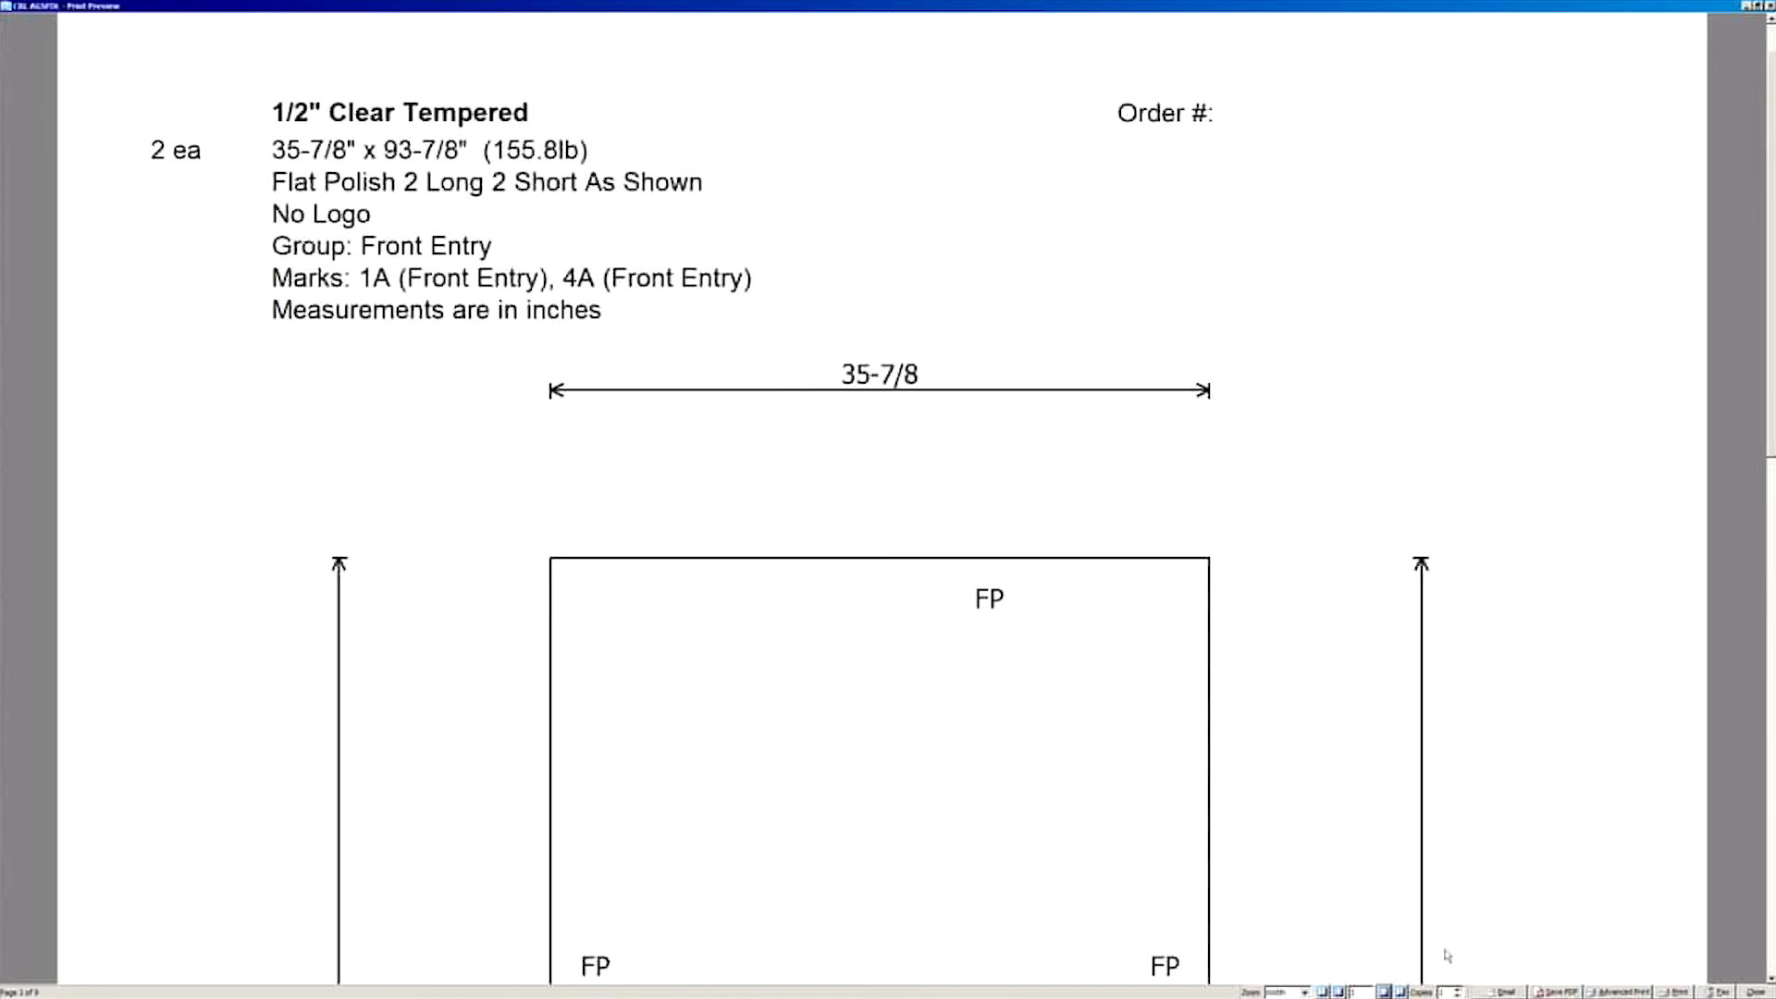
scroll(1465, 839, "down", 15)
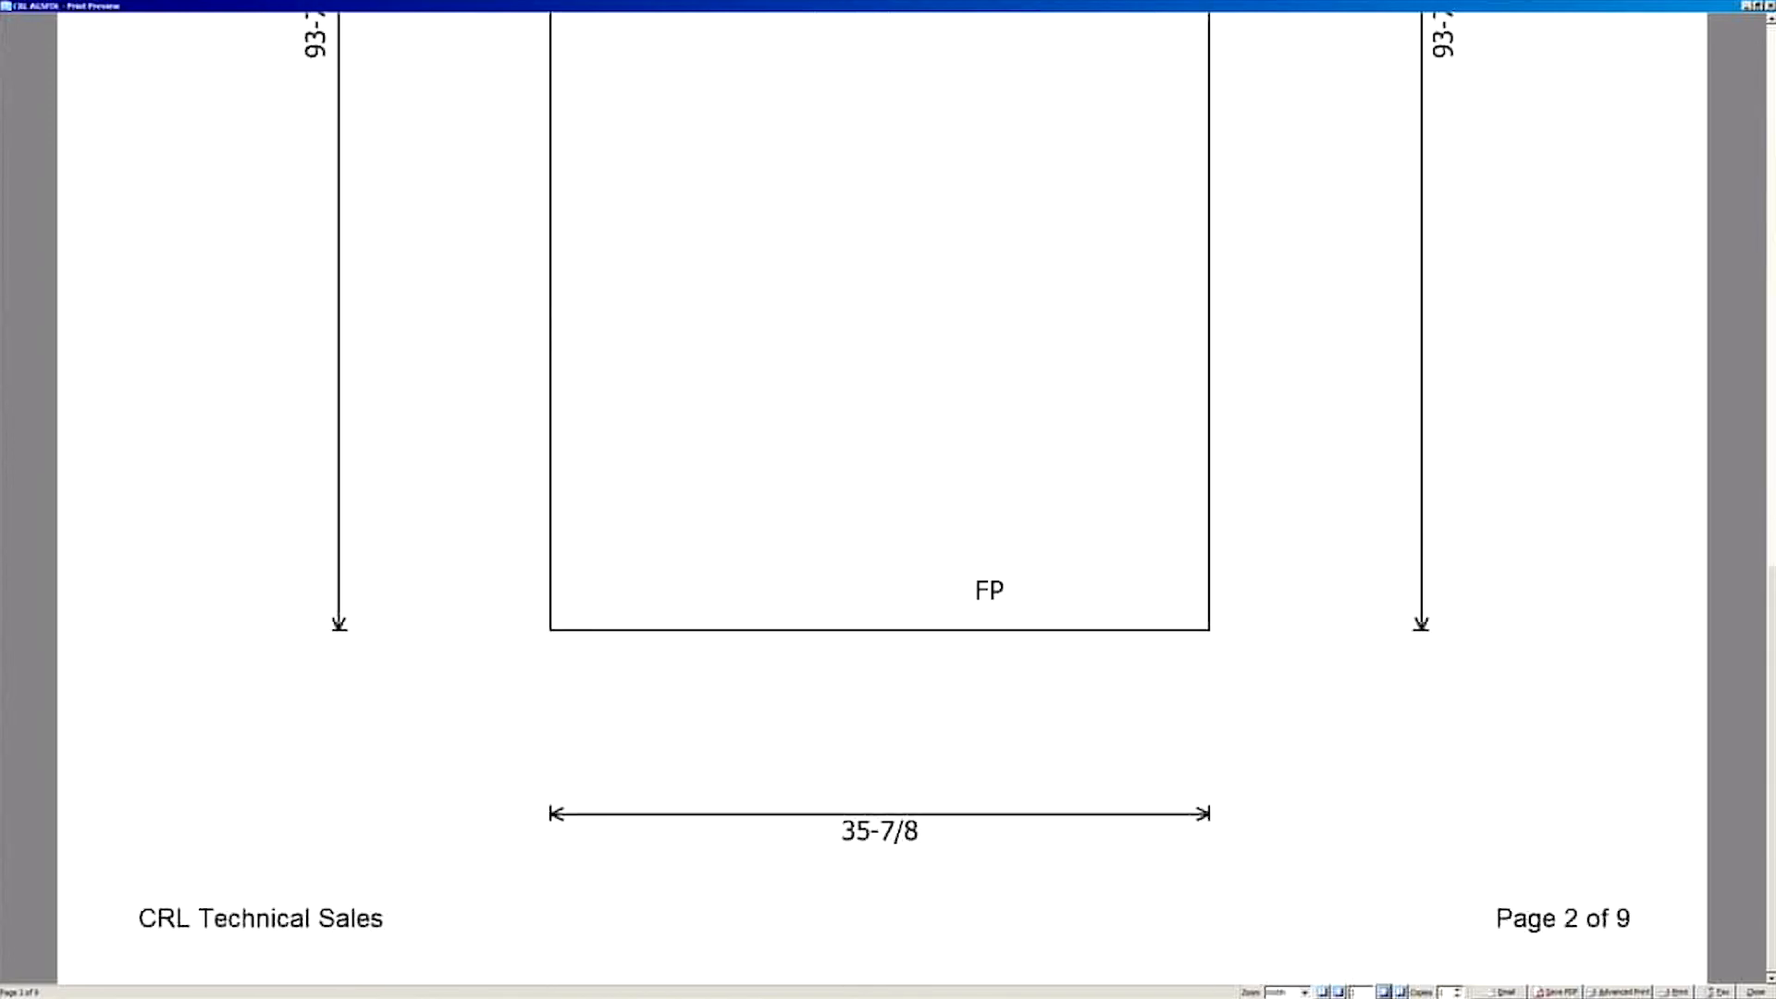
Step: Review the remaining Front Entry panel drawings and the Offices group overview in the glass order report and close the preview
left_click(1383, 991)
scroll(1373, 887, "down", 15)
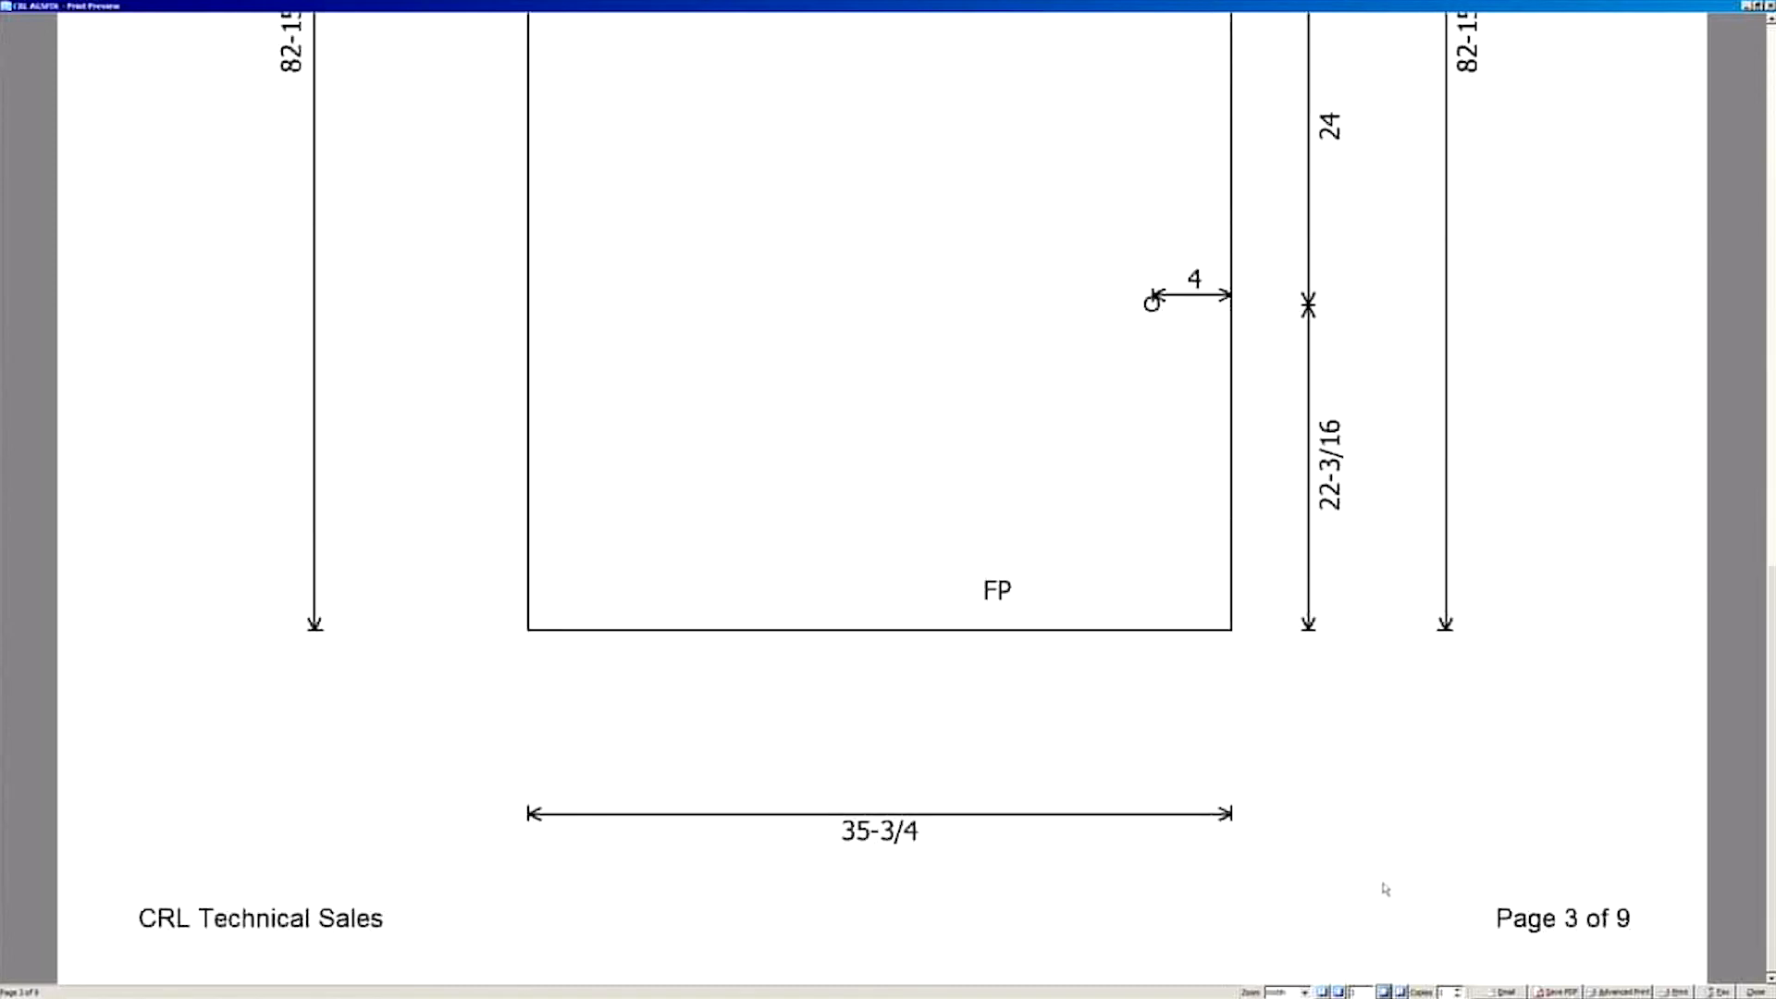
left_click(1383, 992)
scroll(1387, 925, "down", 15)
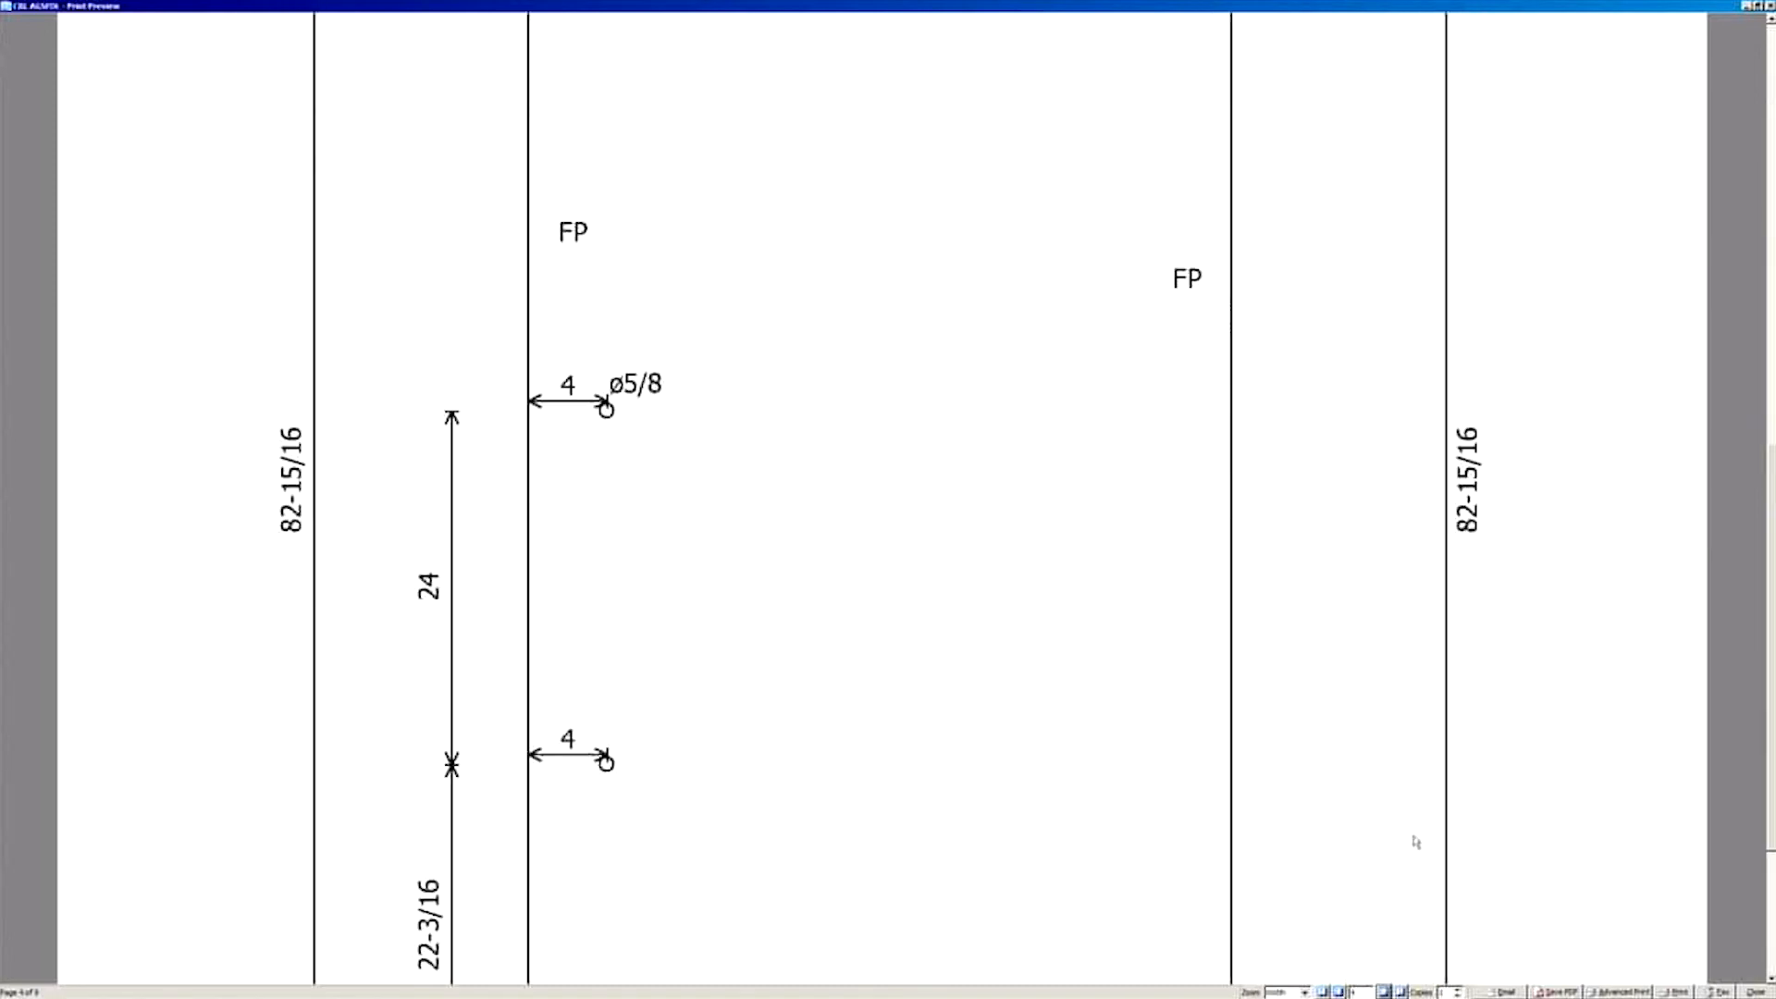
left_click(1384, 991)
scroll(1443, 912, "down", 15)
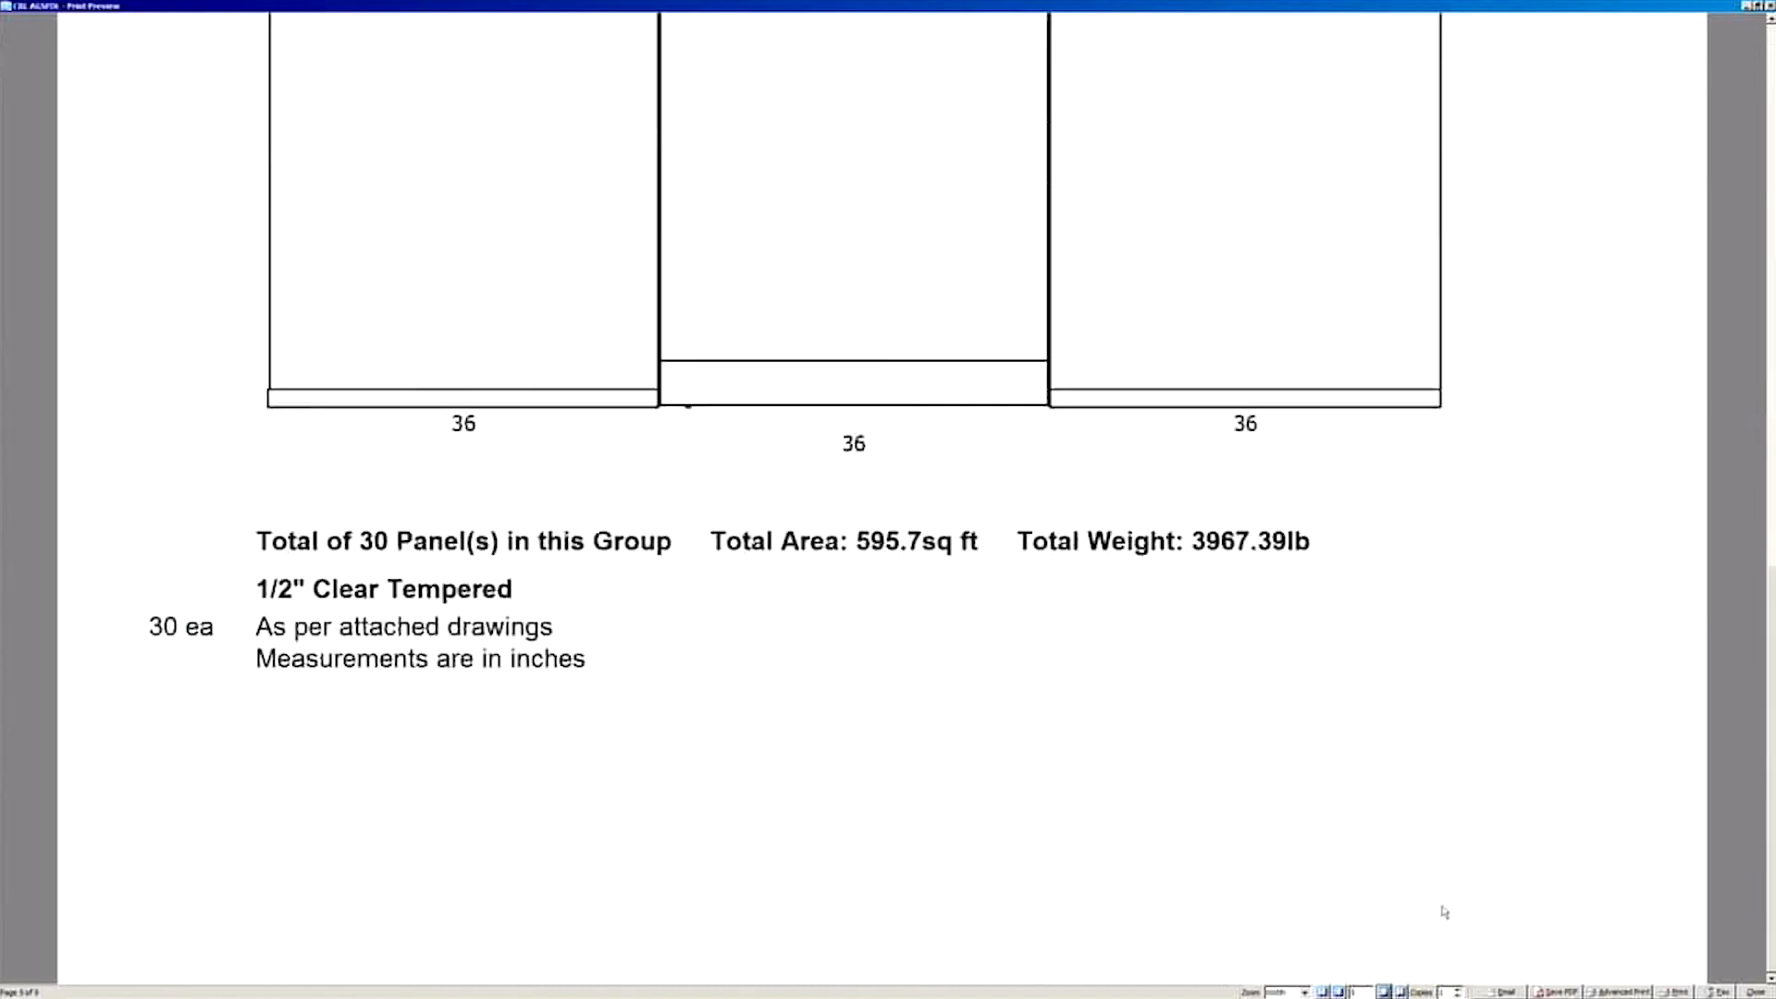
left_click(1751, 991)
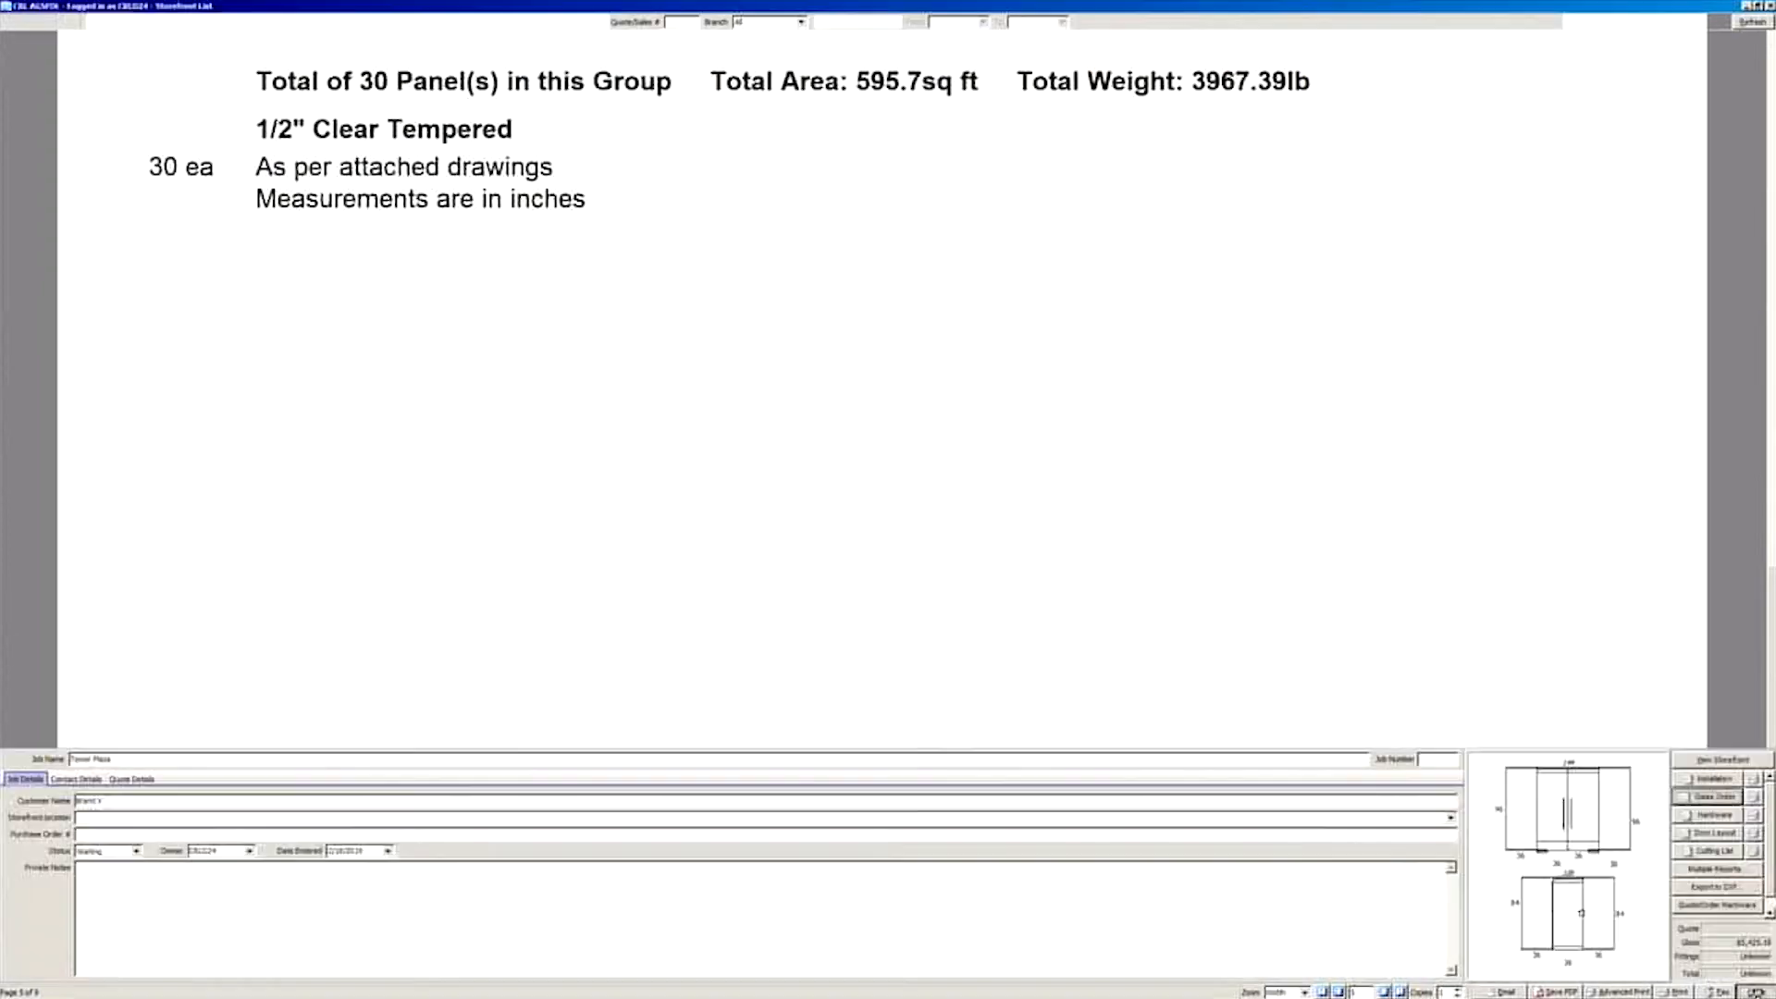
Step: Preview the Tower Plaza hardware list report, review its parts and cut sizes and close it
left_click(1714, 816)
scroll(1437, 767, "down", 8)
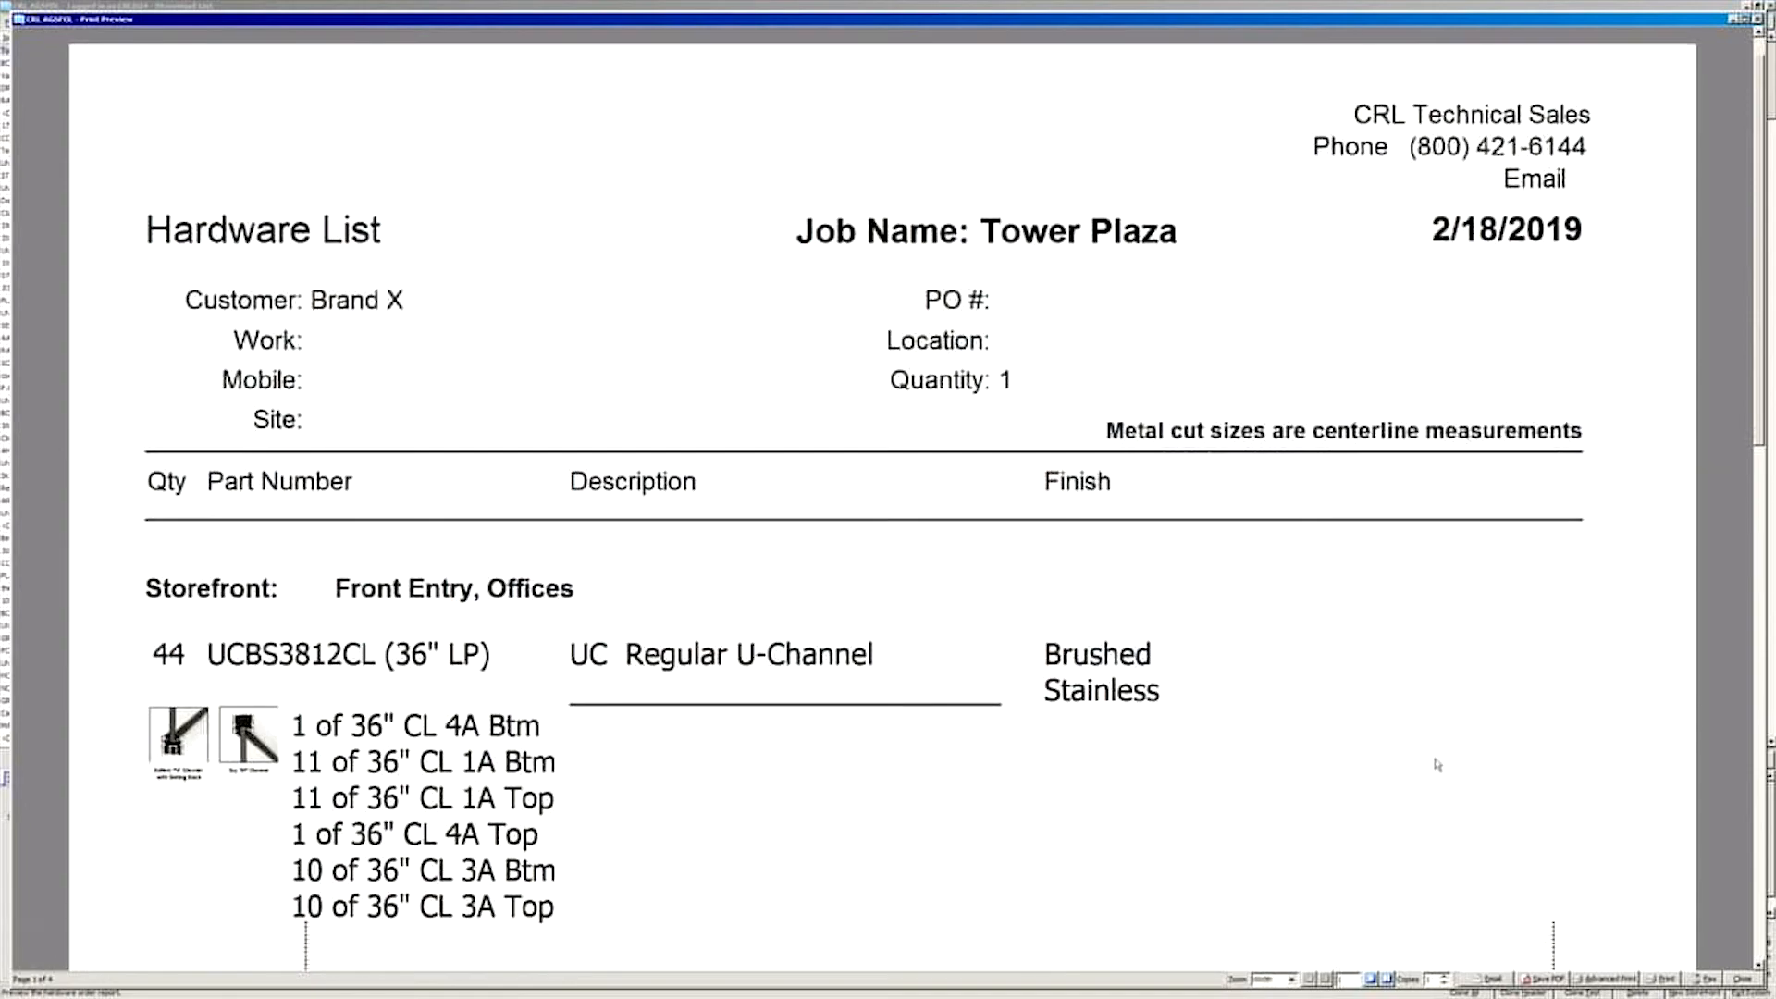
scroll(1438, 767, "up", 5)
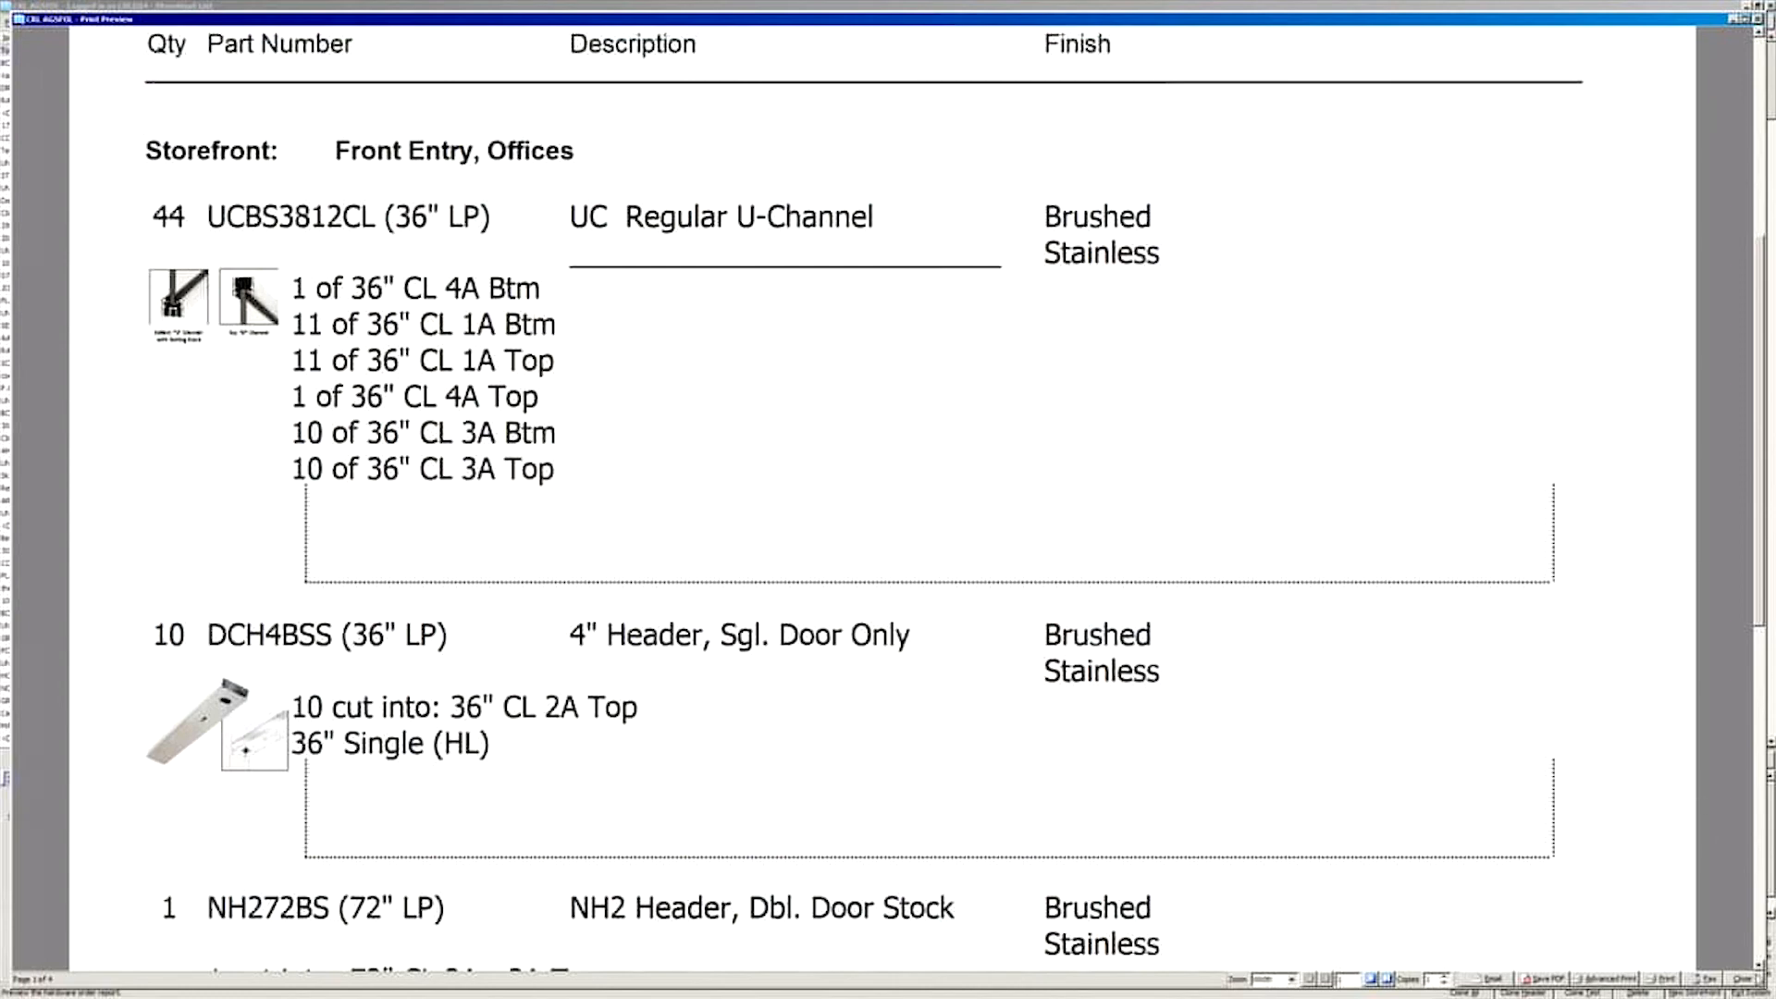
left_click(1742, 979)
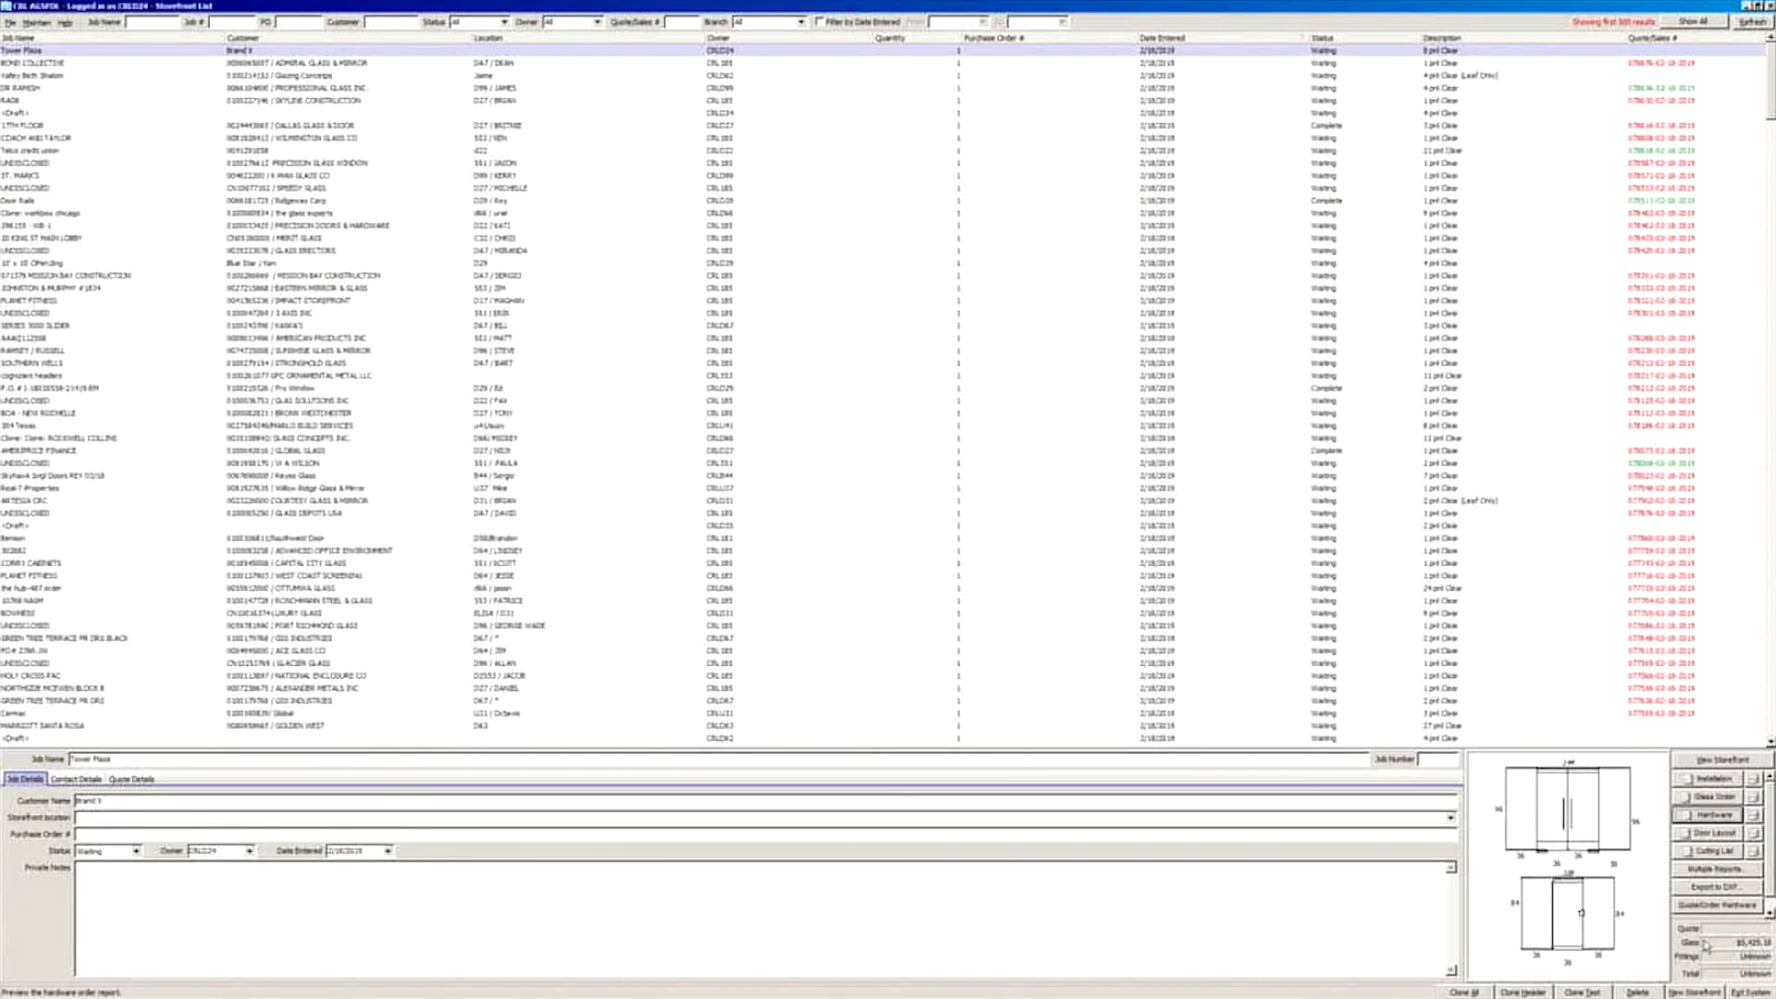
Step: Preview the door layout report, review the Front Entry panel 2A drawing and close it
left_click(1711, 834)
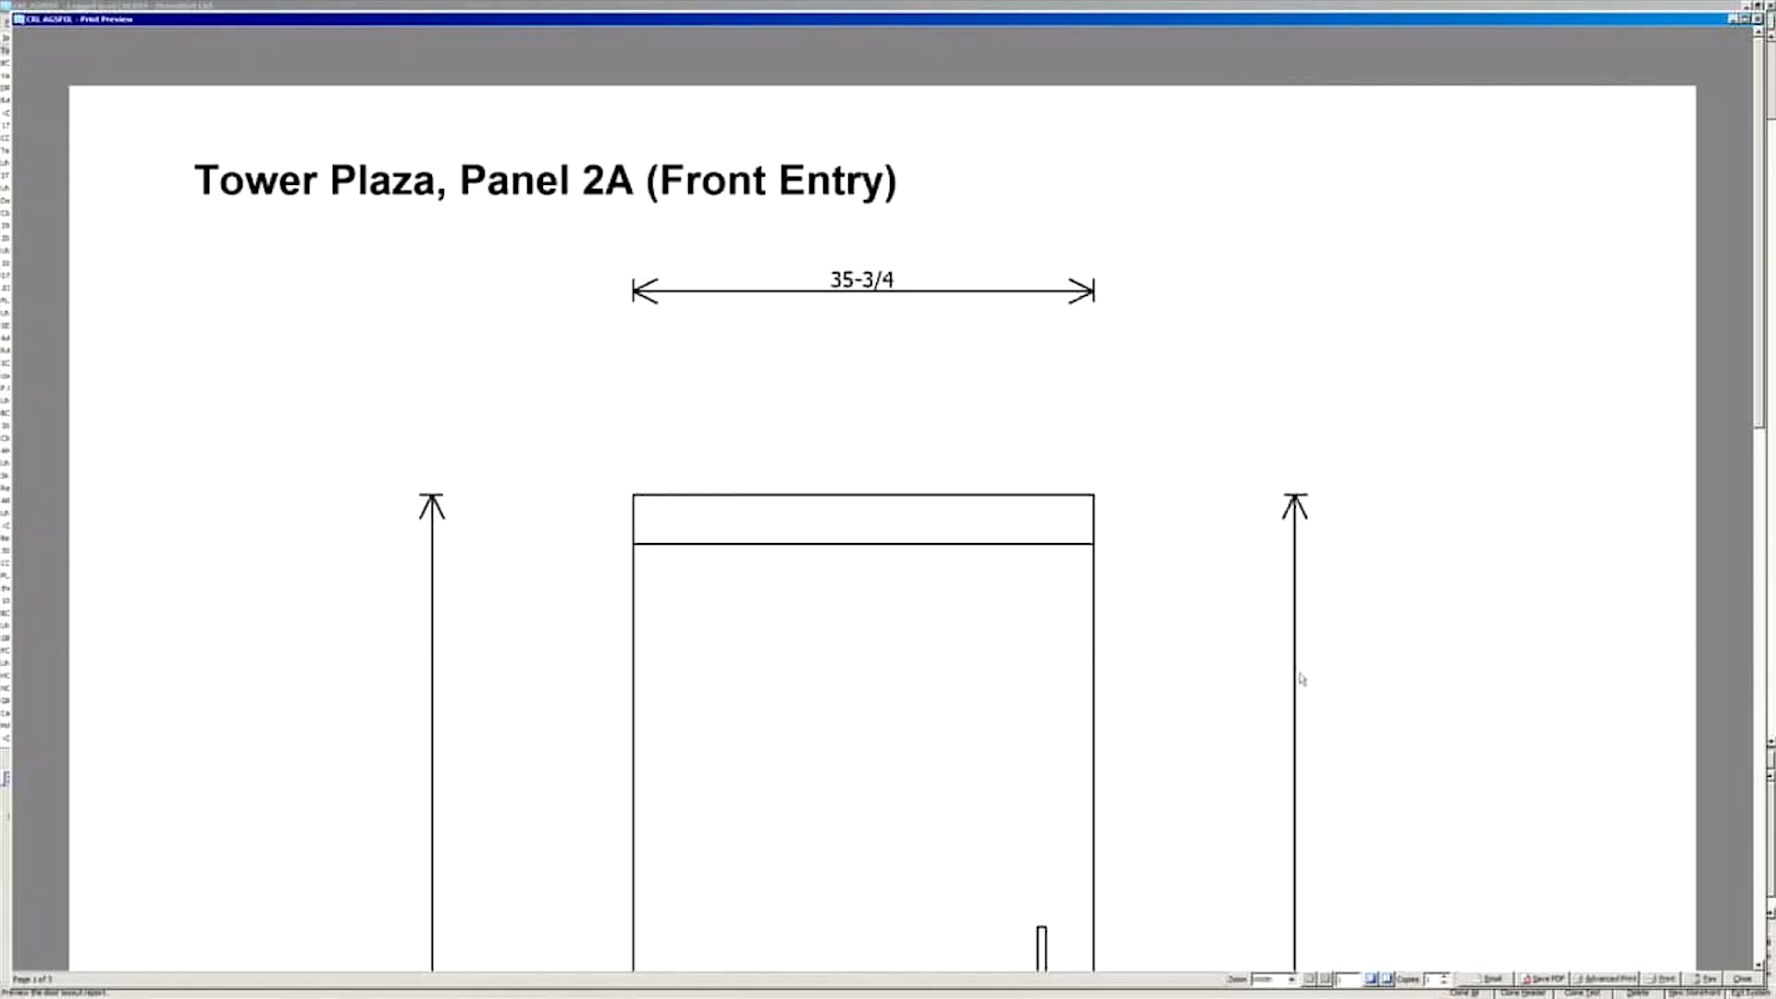
scroll(1513, 670, "down", 15)
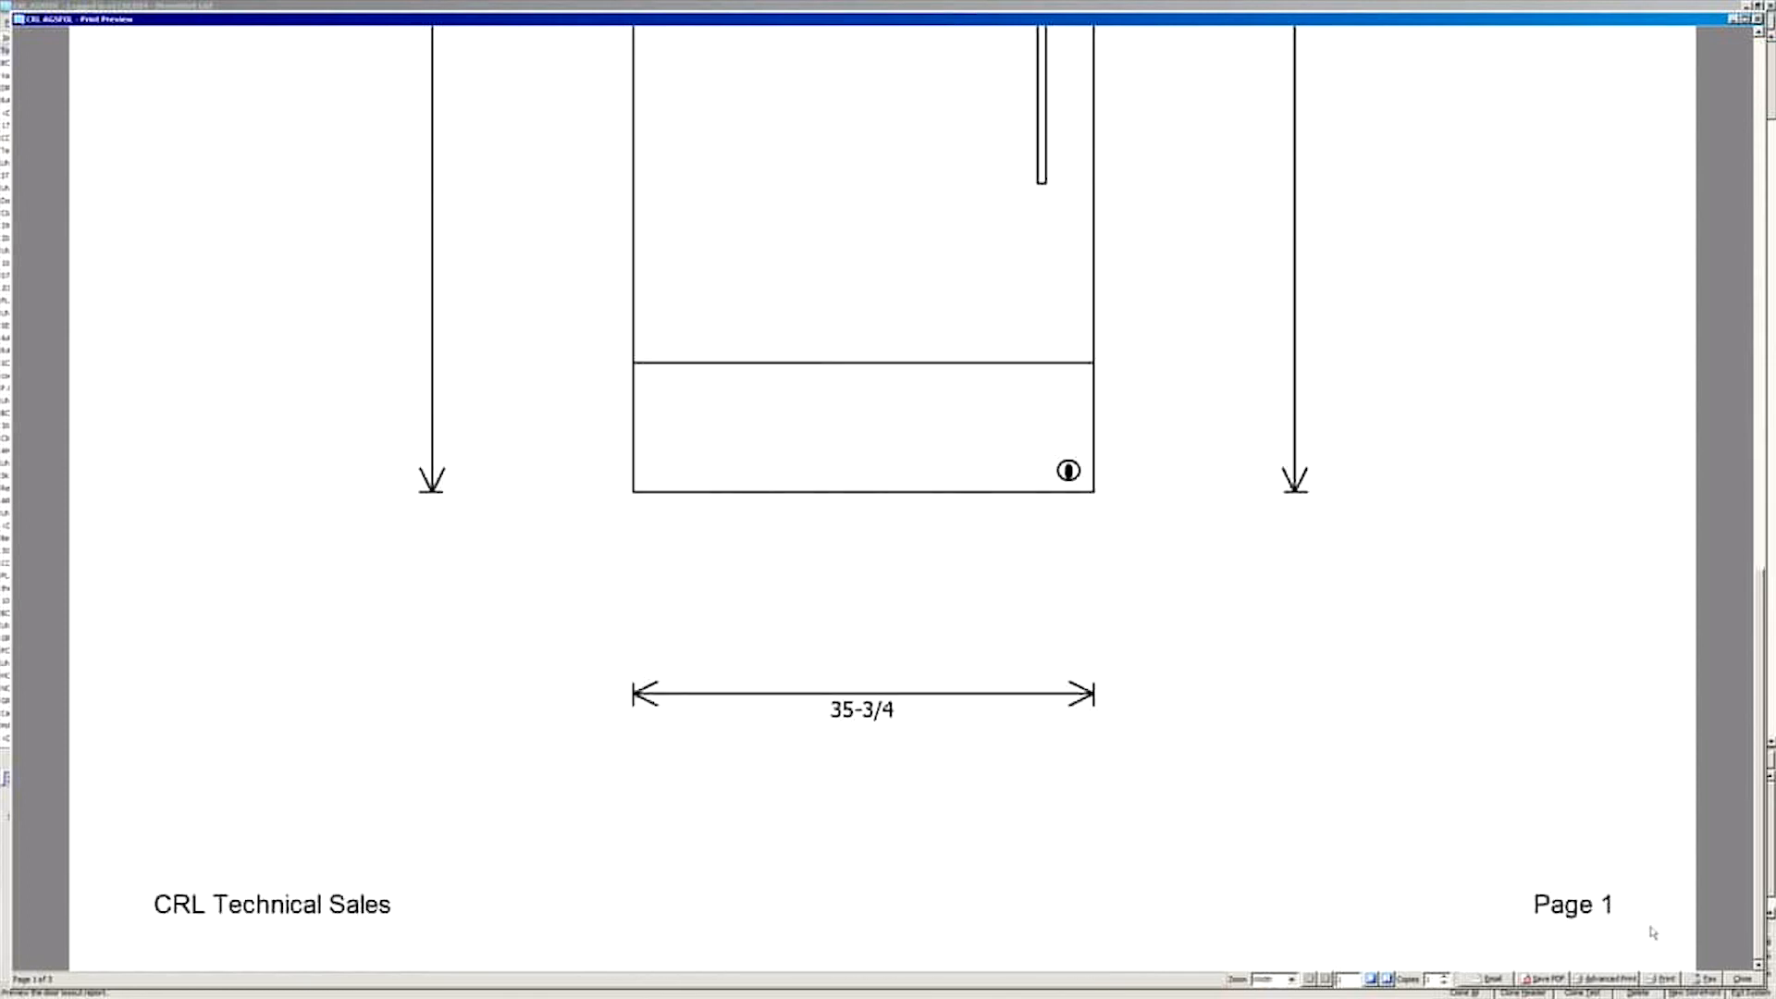
left_click(1743, 978)
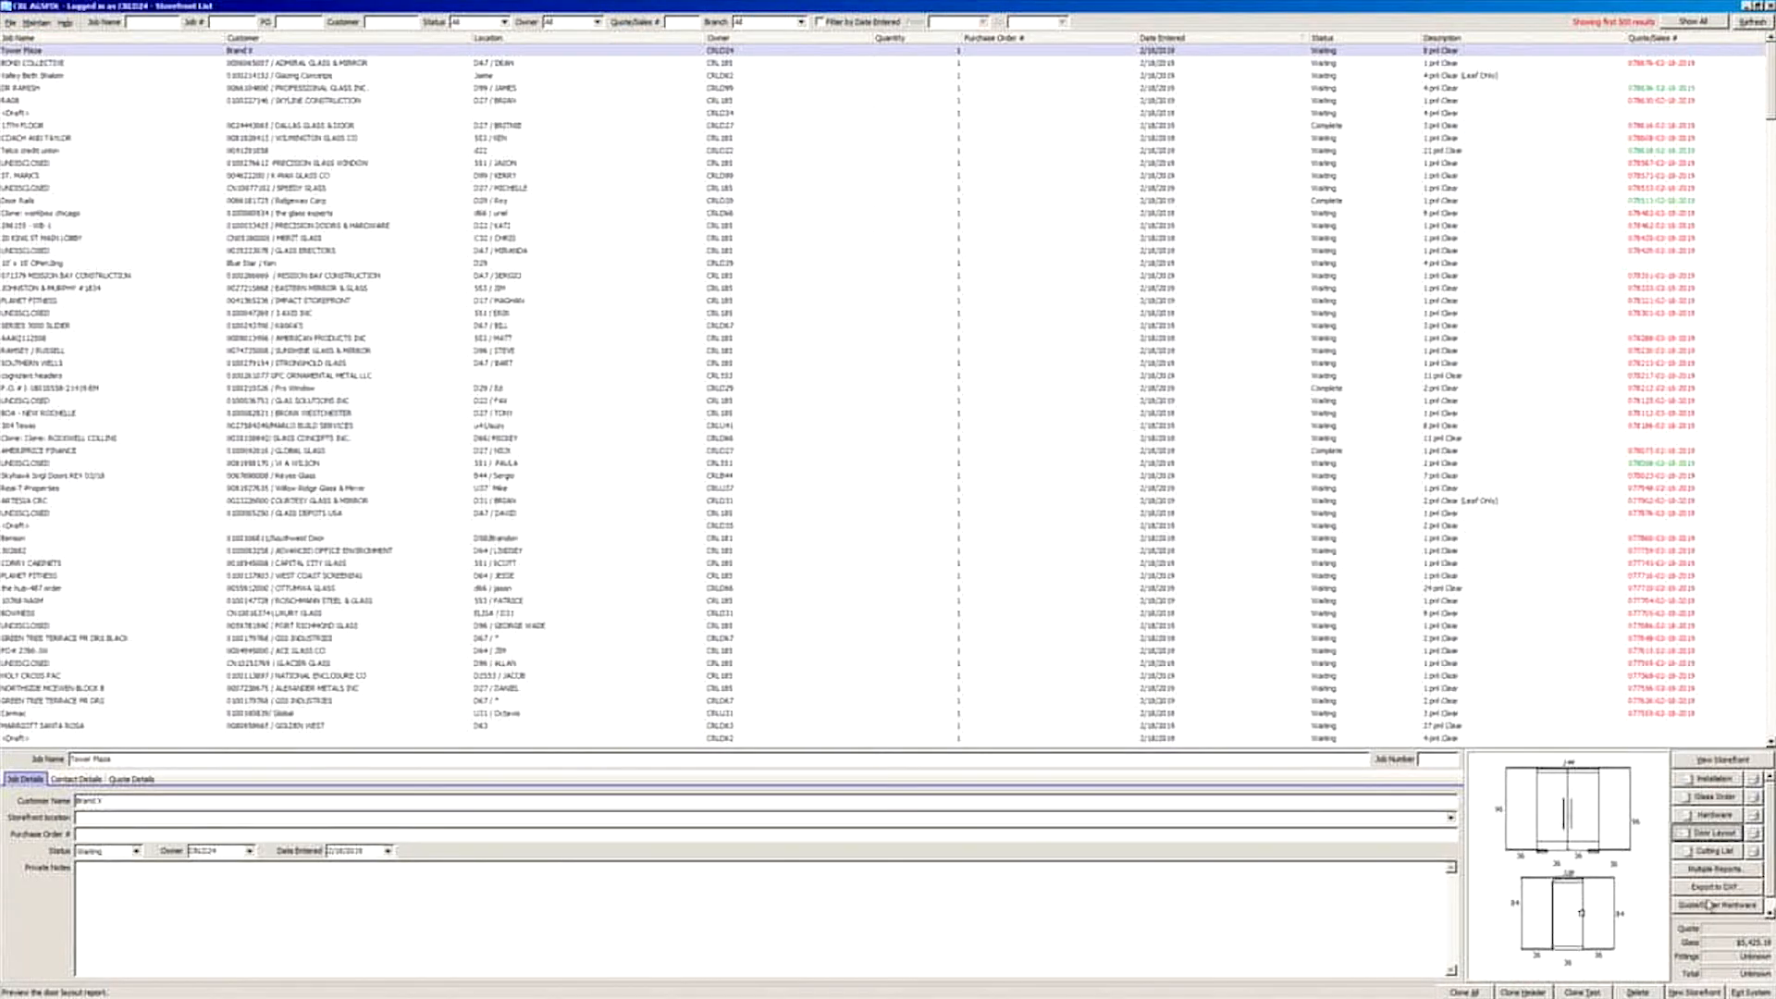
Step: Preview the cutting list report, examine the Front Entry elevation and plan view and close it
left_click(1706, 854)
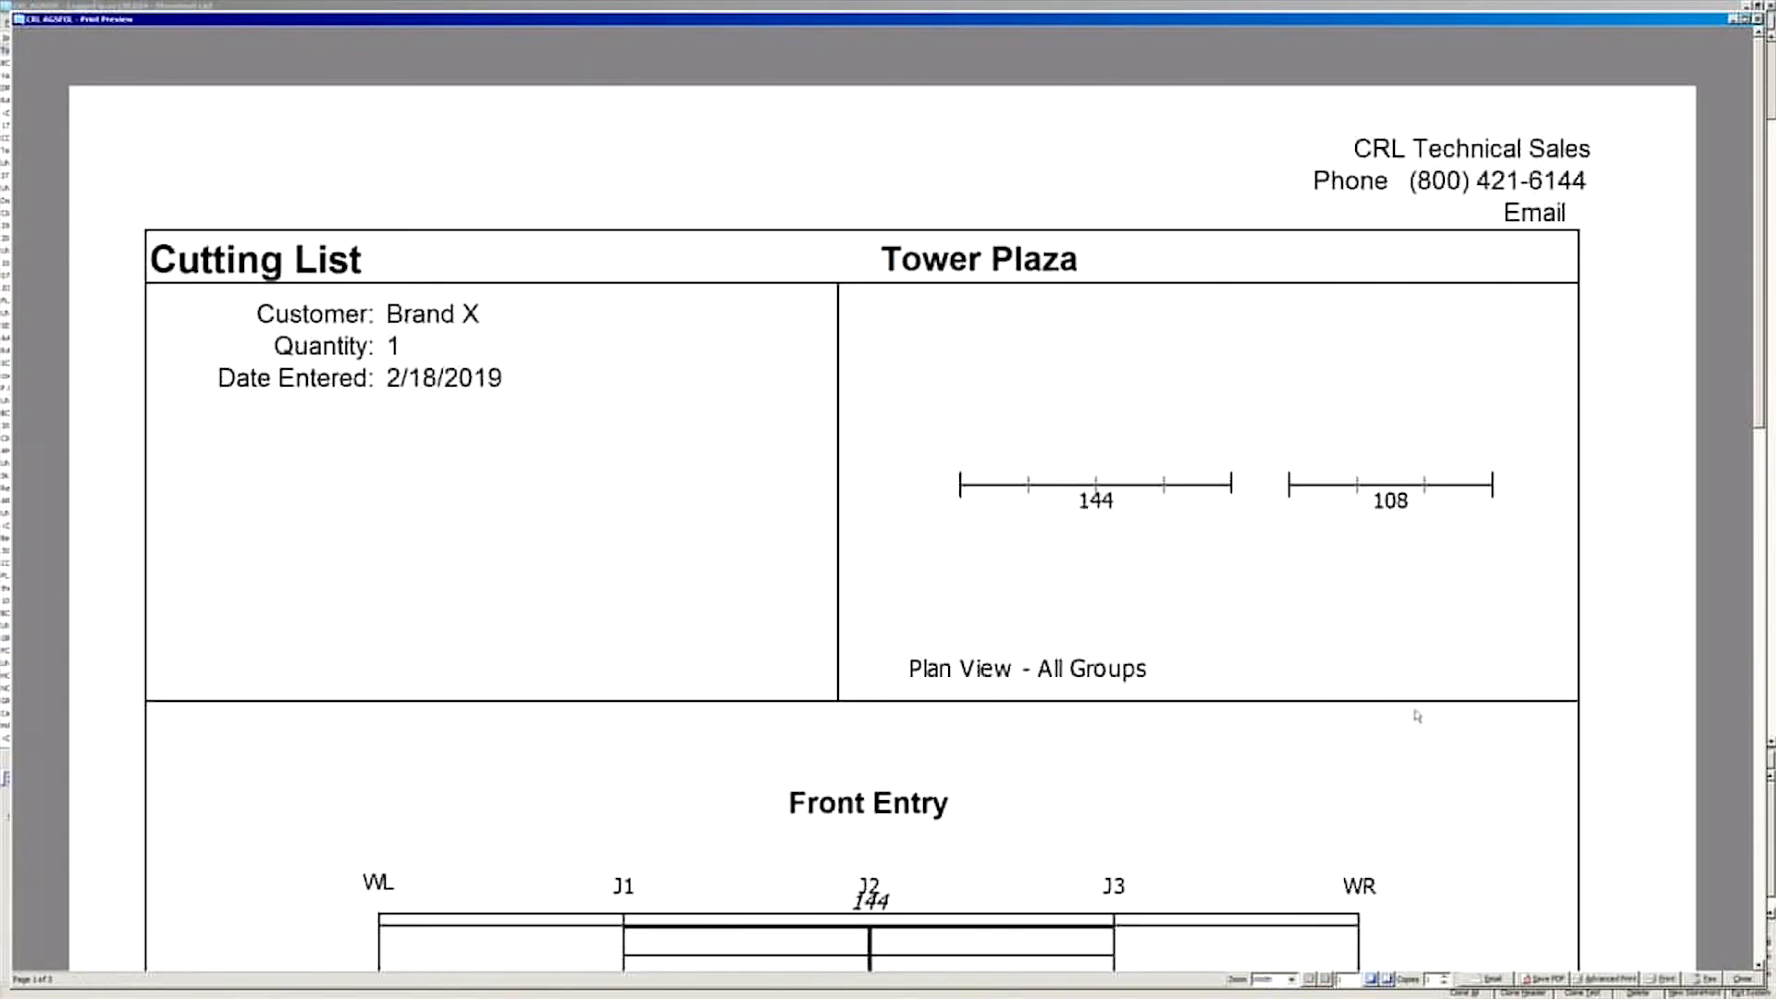
left_click(1579, 694)
scroll(1581, 703, "down", 8)
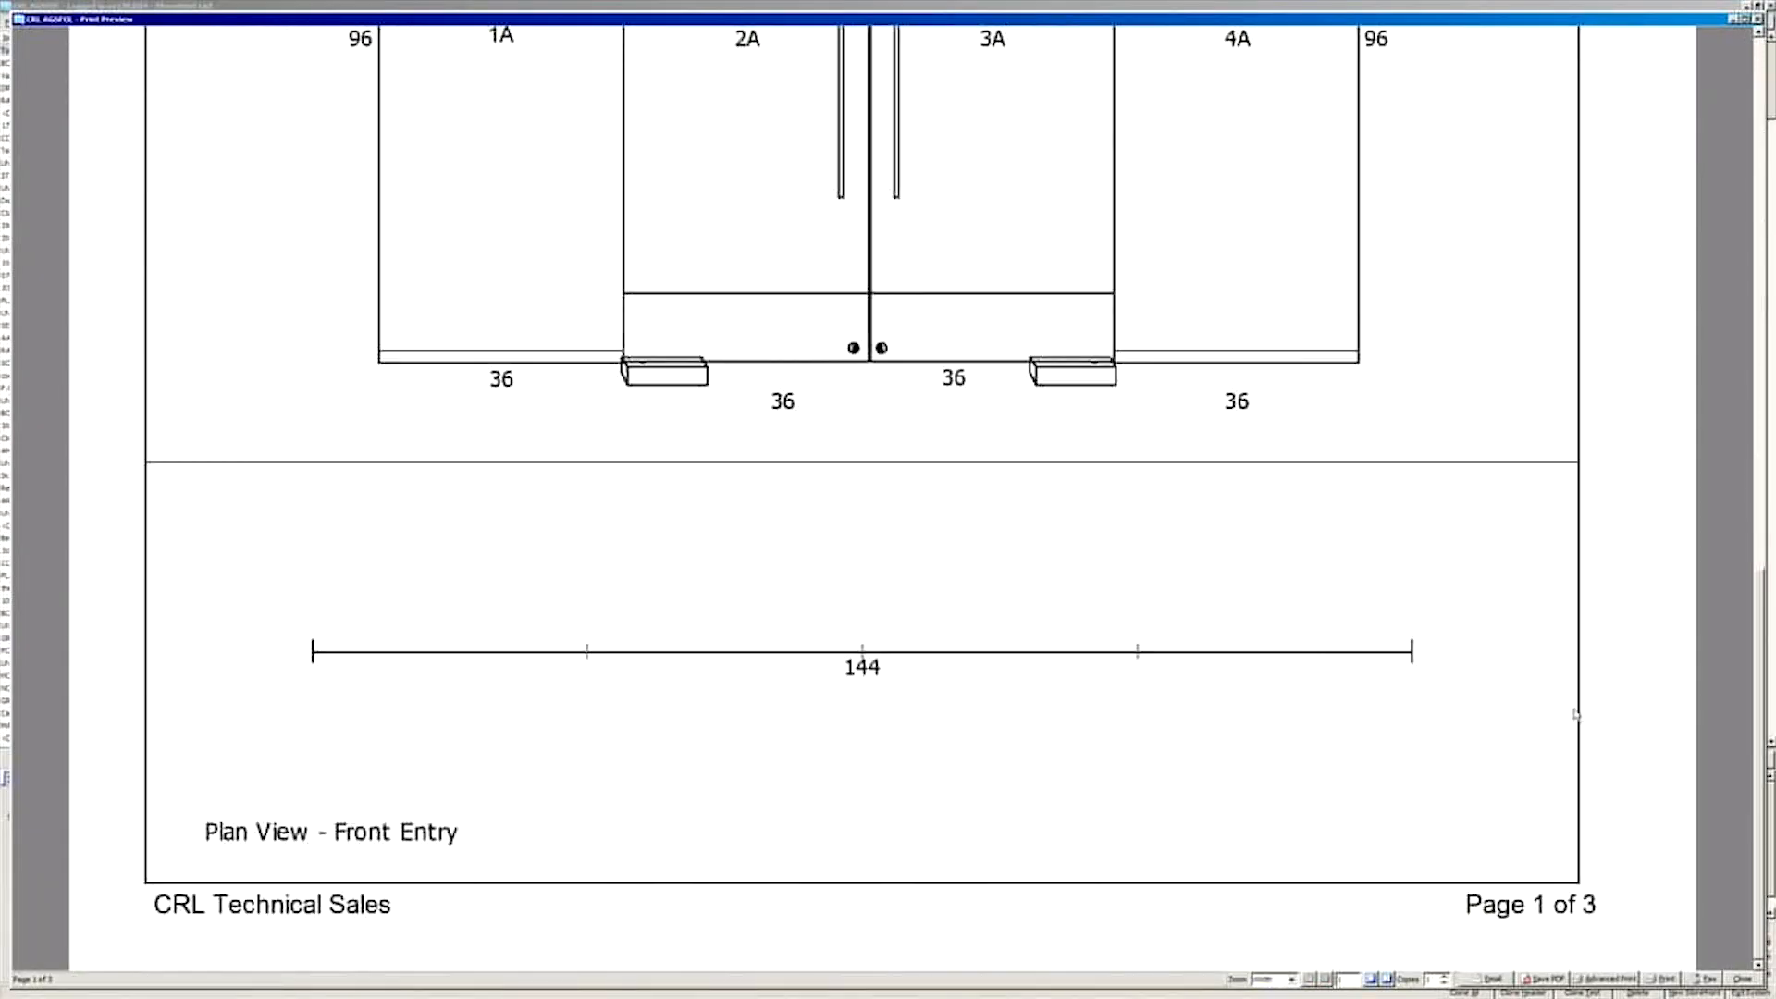
scroll(1587, 725, "up", 2)
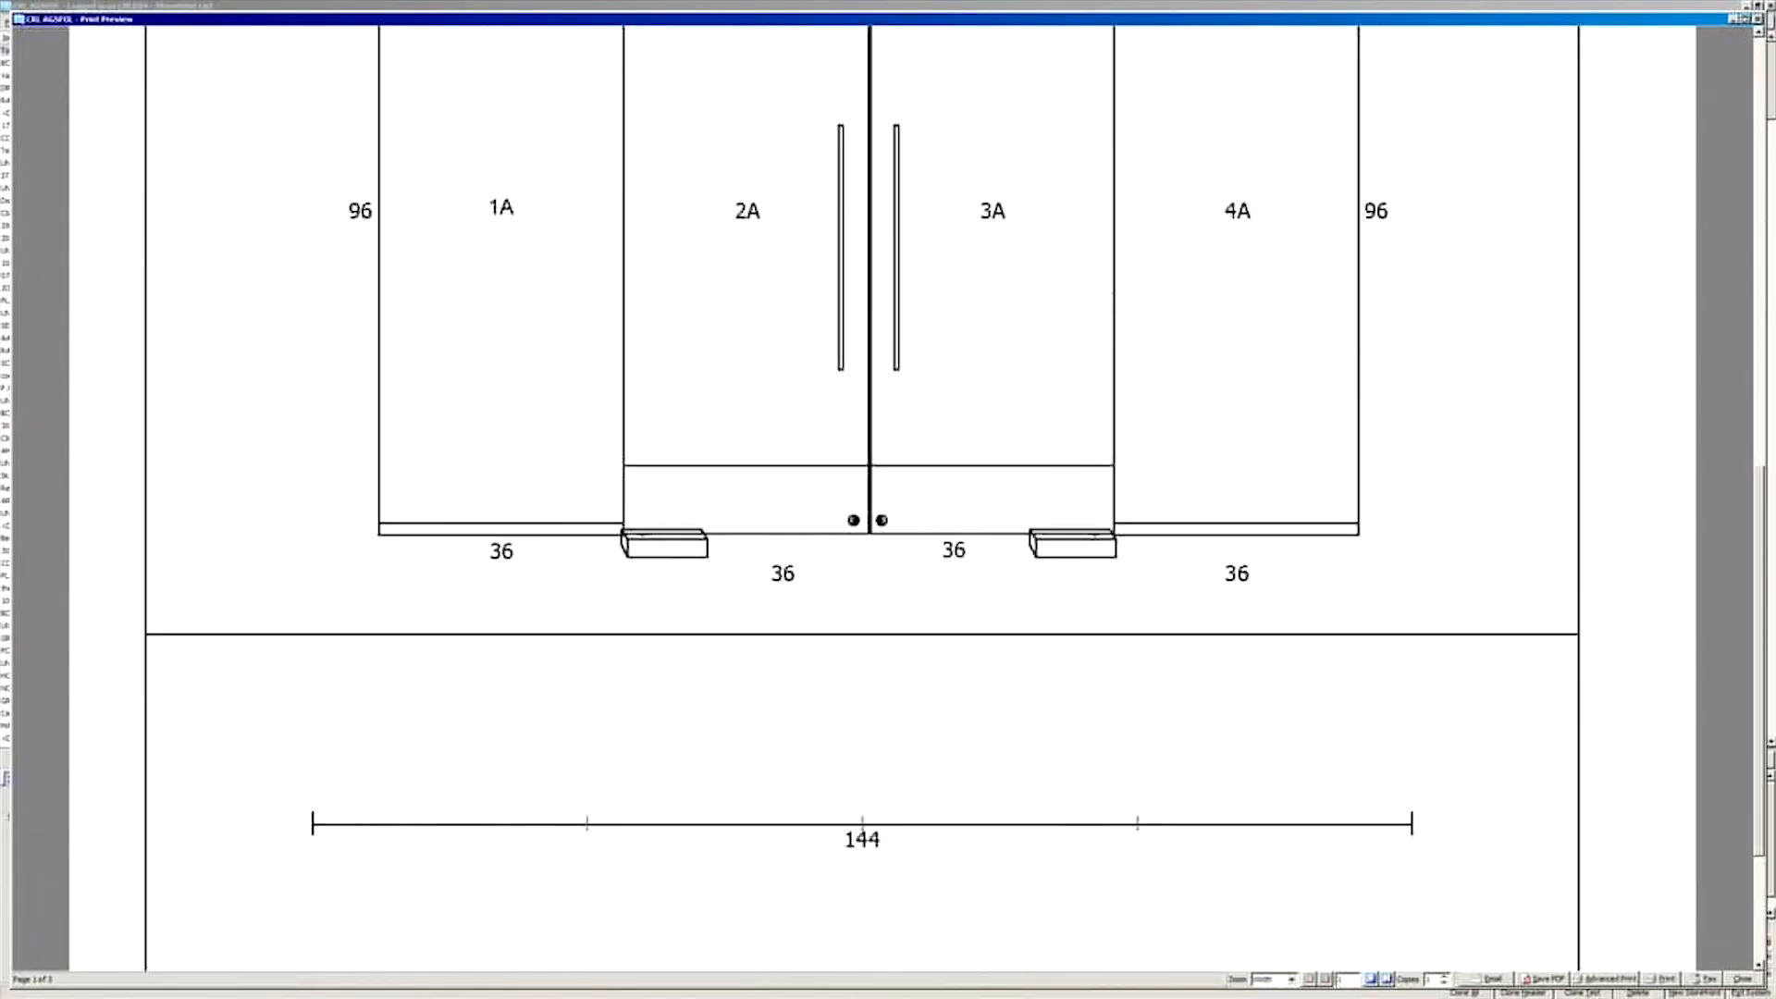
left_click(1739, 981)
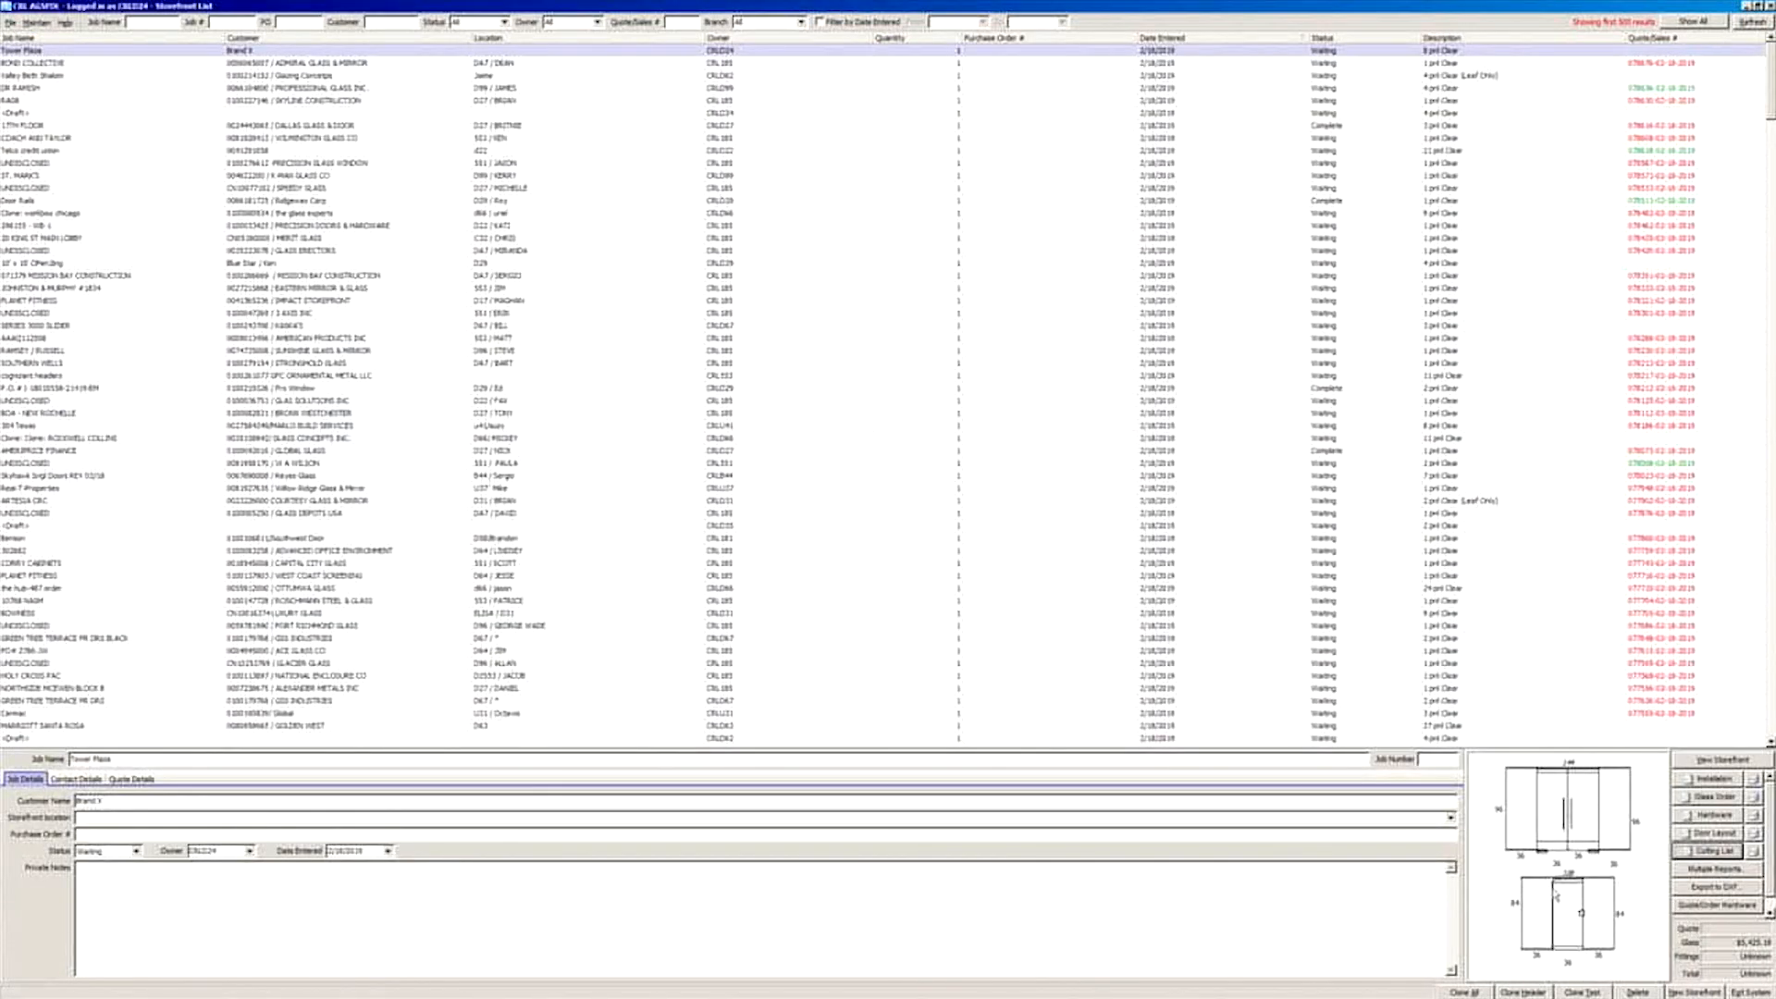
Step: Open the Tower Plaza storefront in the editor for a look at its design and return to the storefront list
left_click(1723, 760)
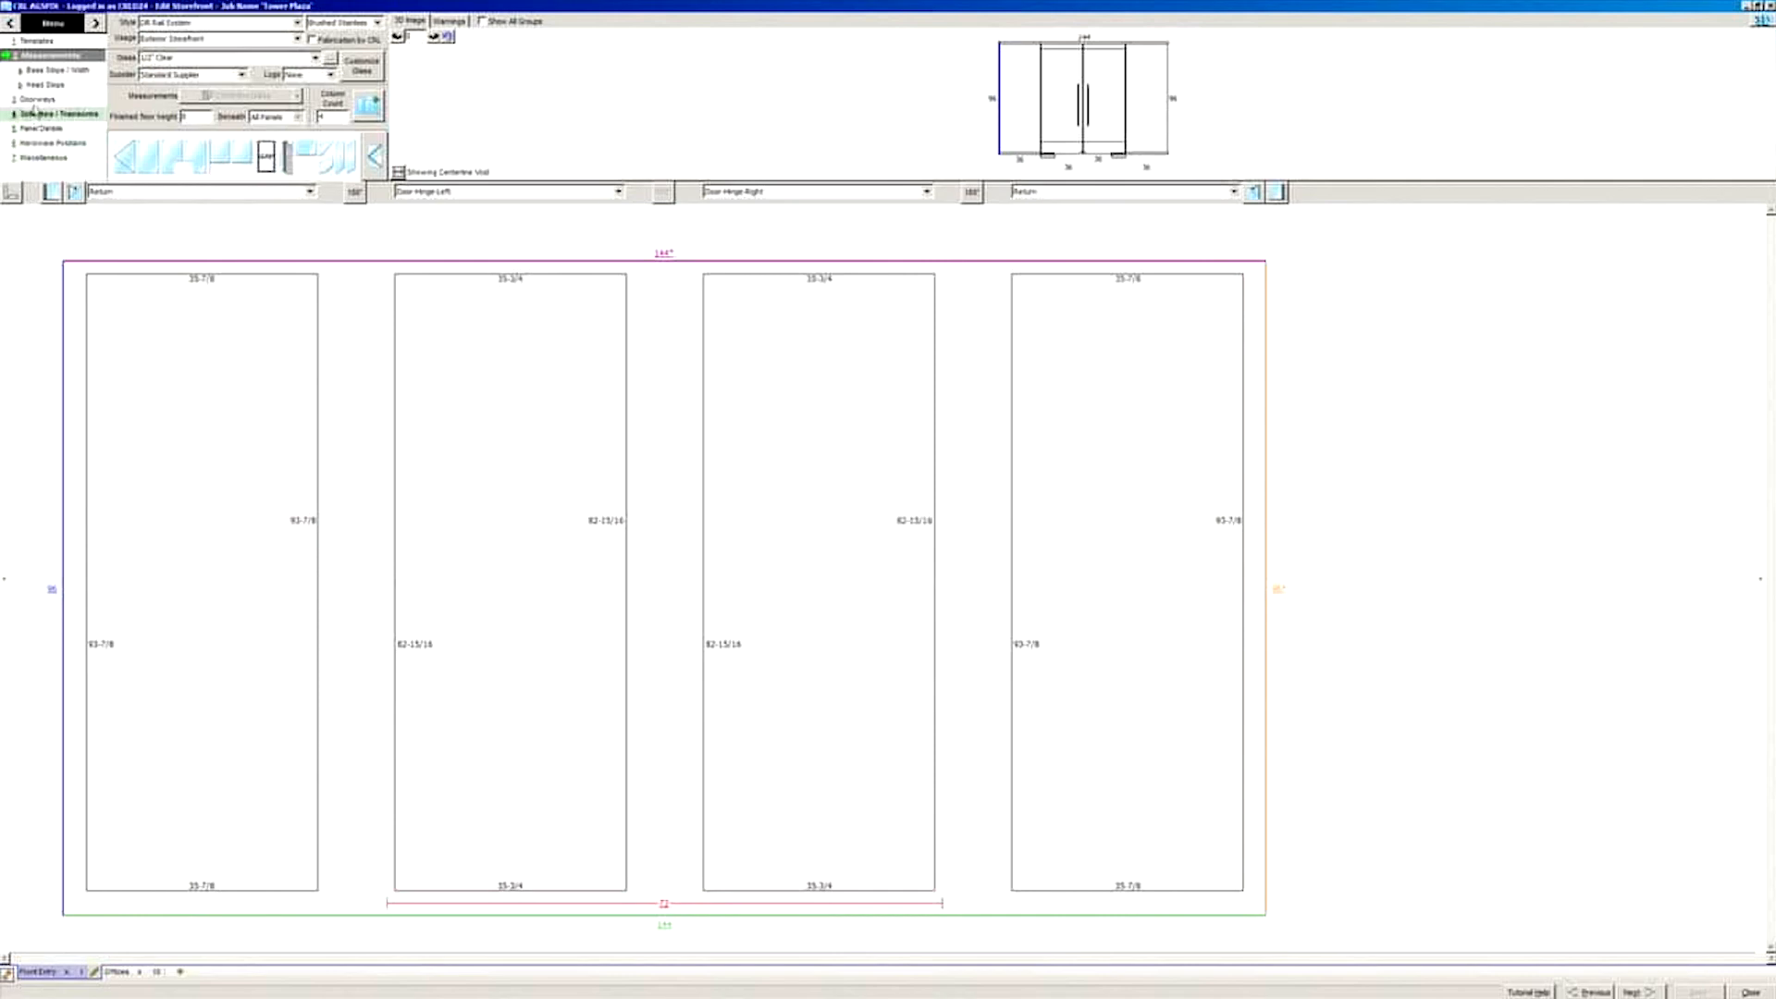
left_click(37, 100)
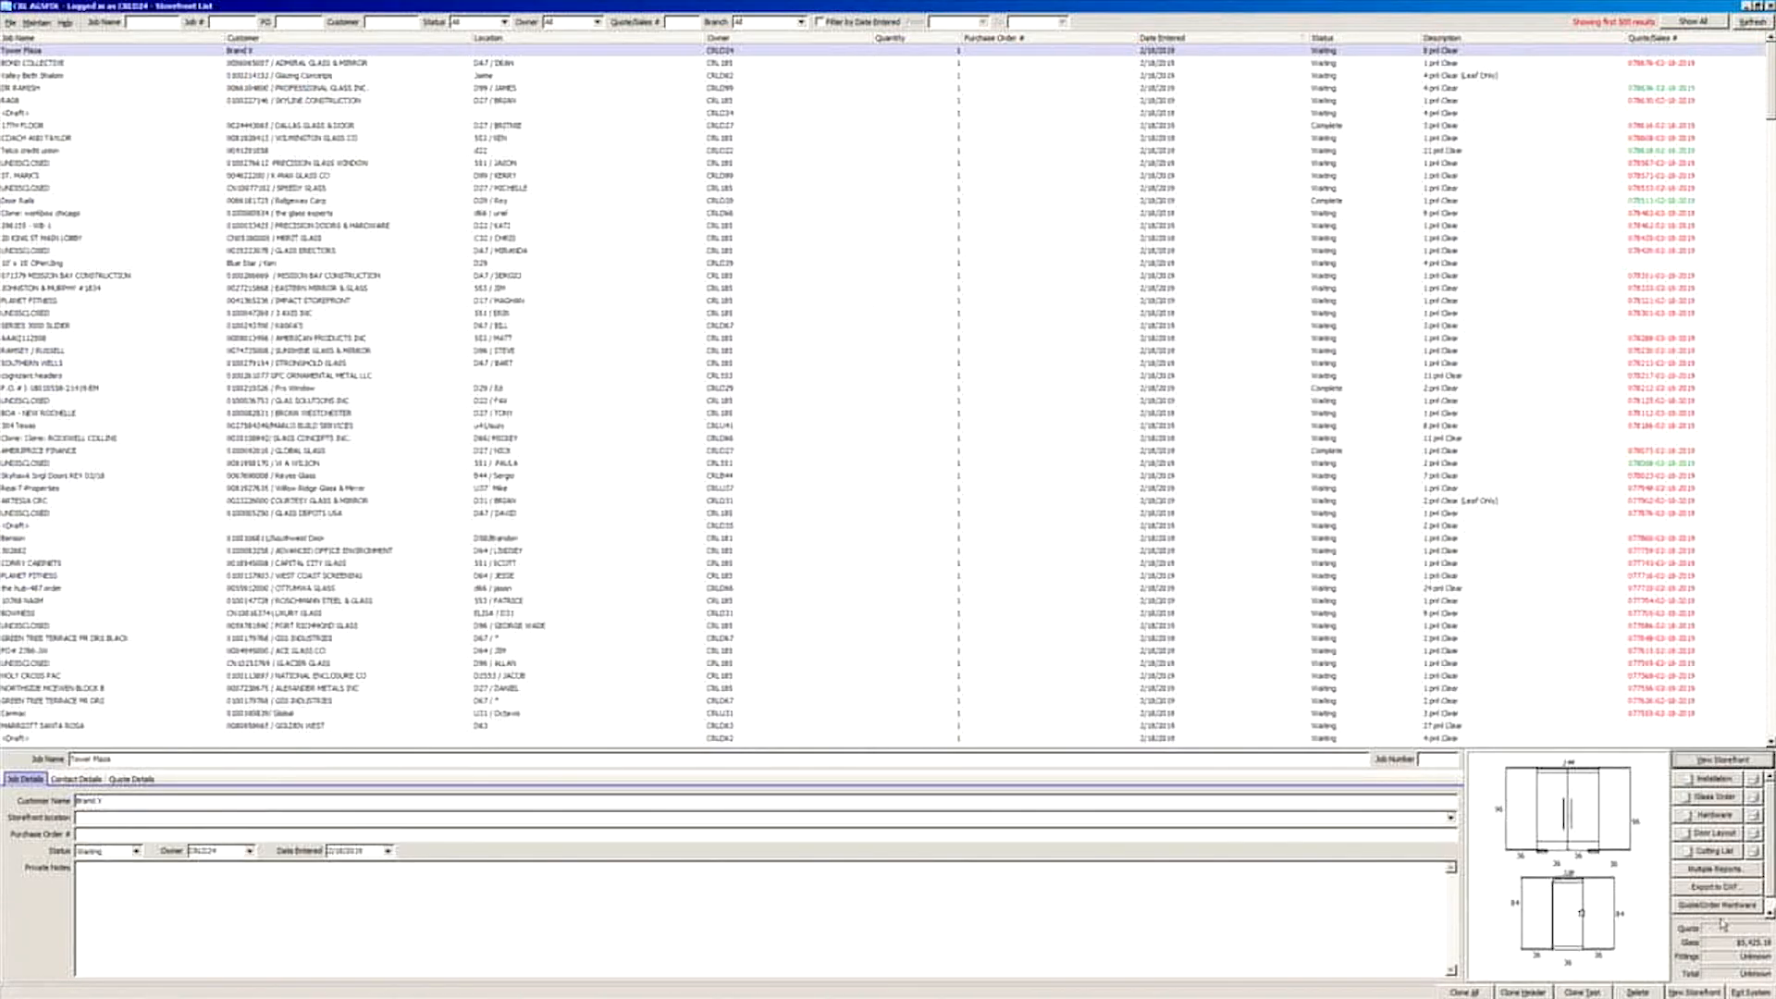
left_click(1718, 911)
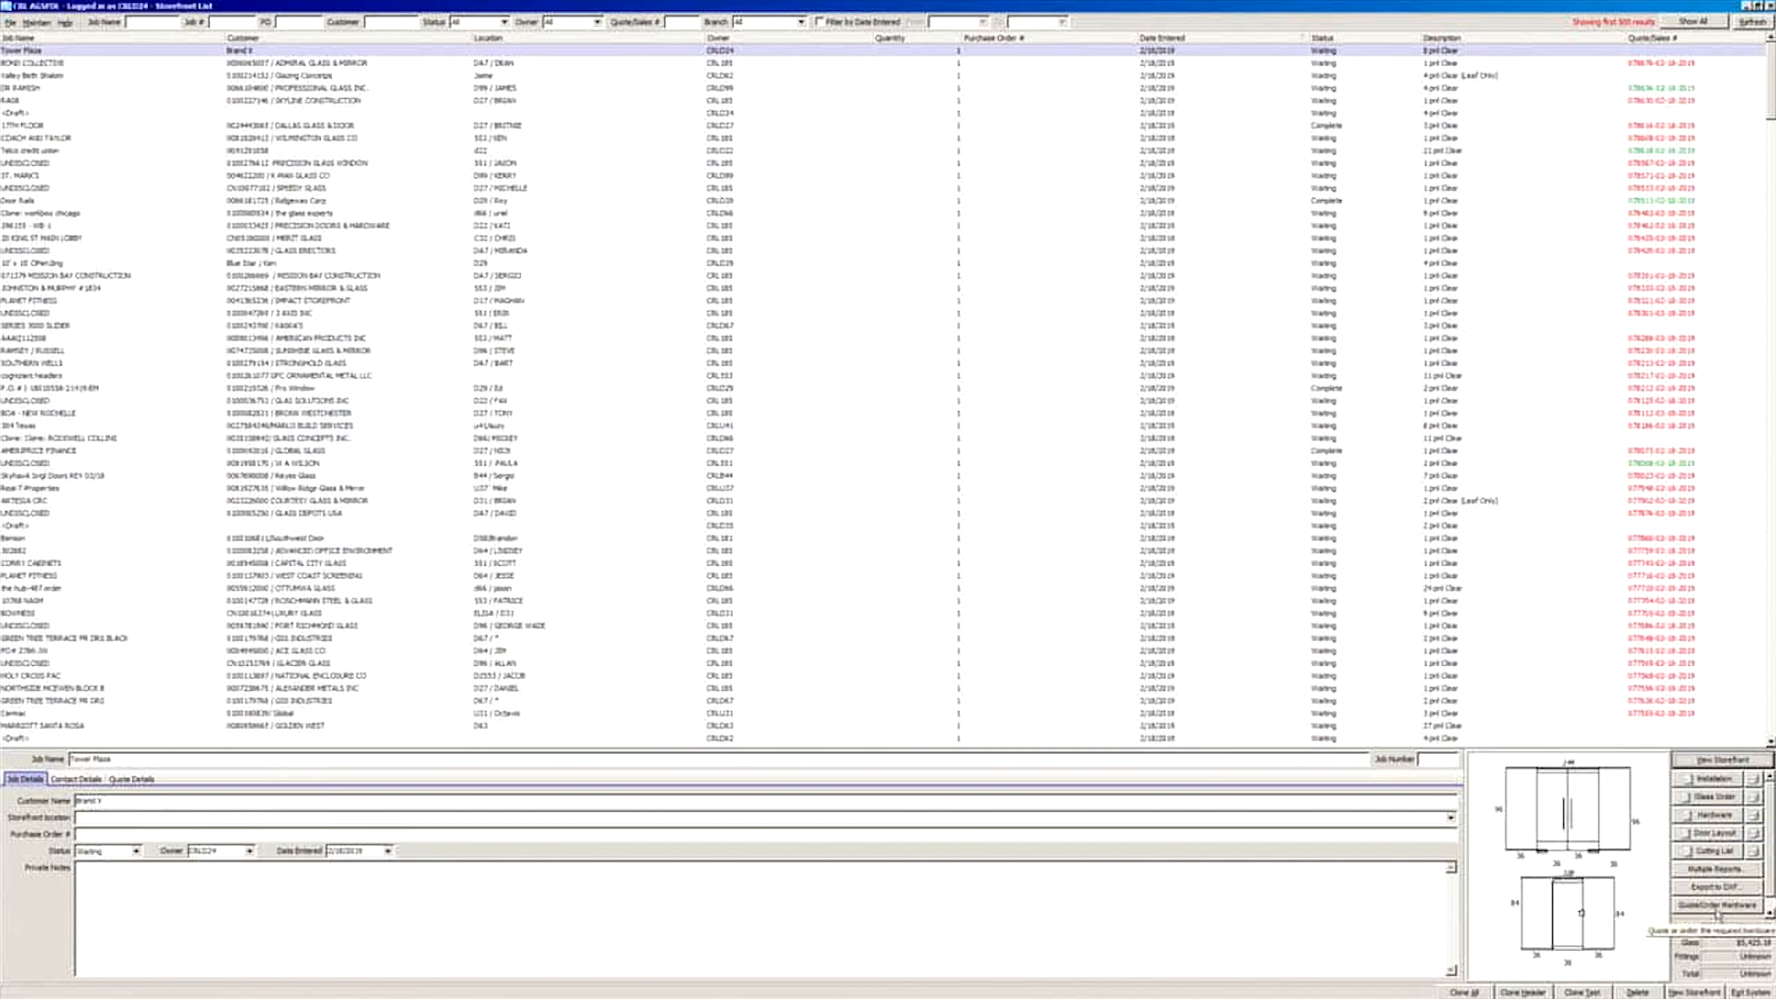